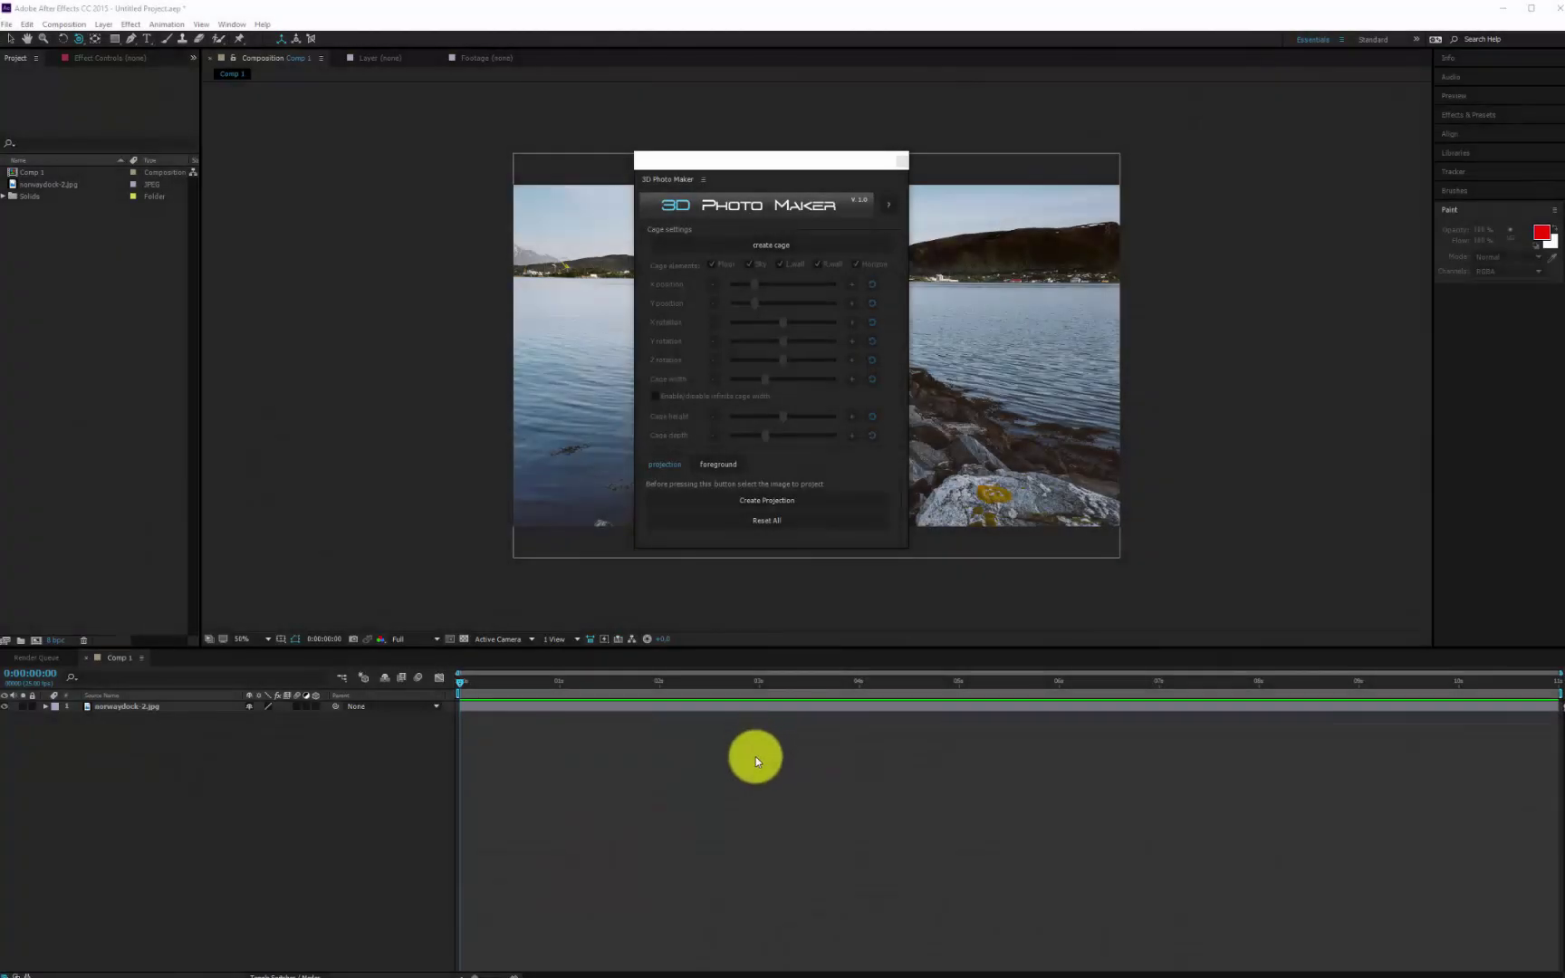
# Step: Read the 3D Photo Maker help instructions, then close them
pyautogui.click(799, 162)
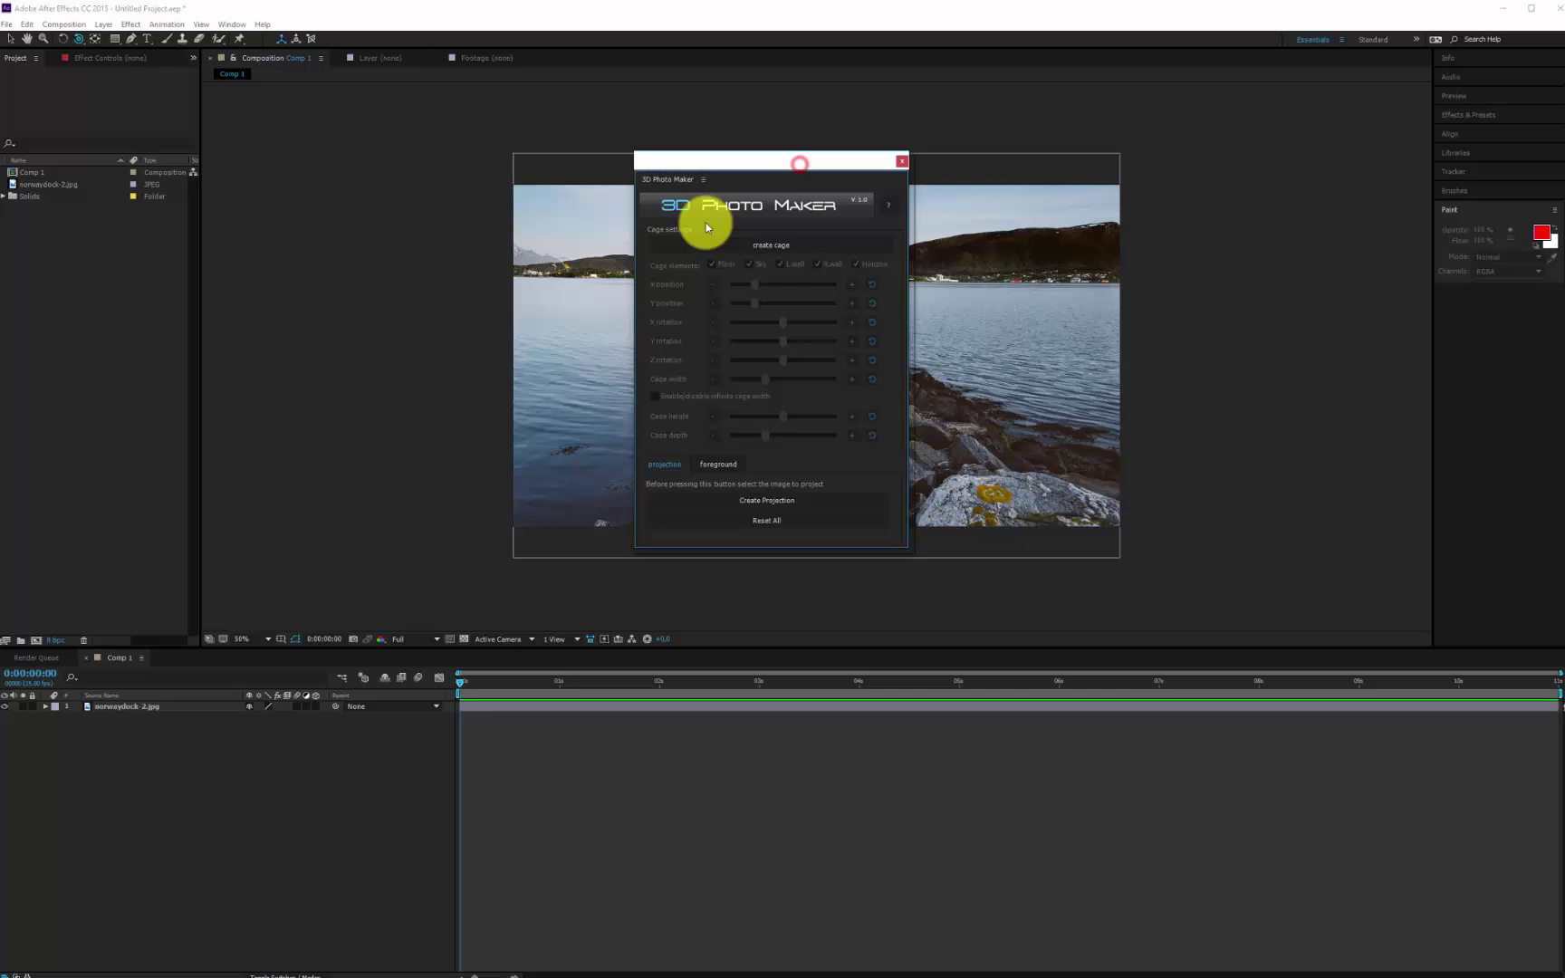
pyautogui.click(887, 205)
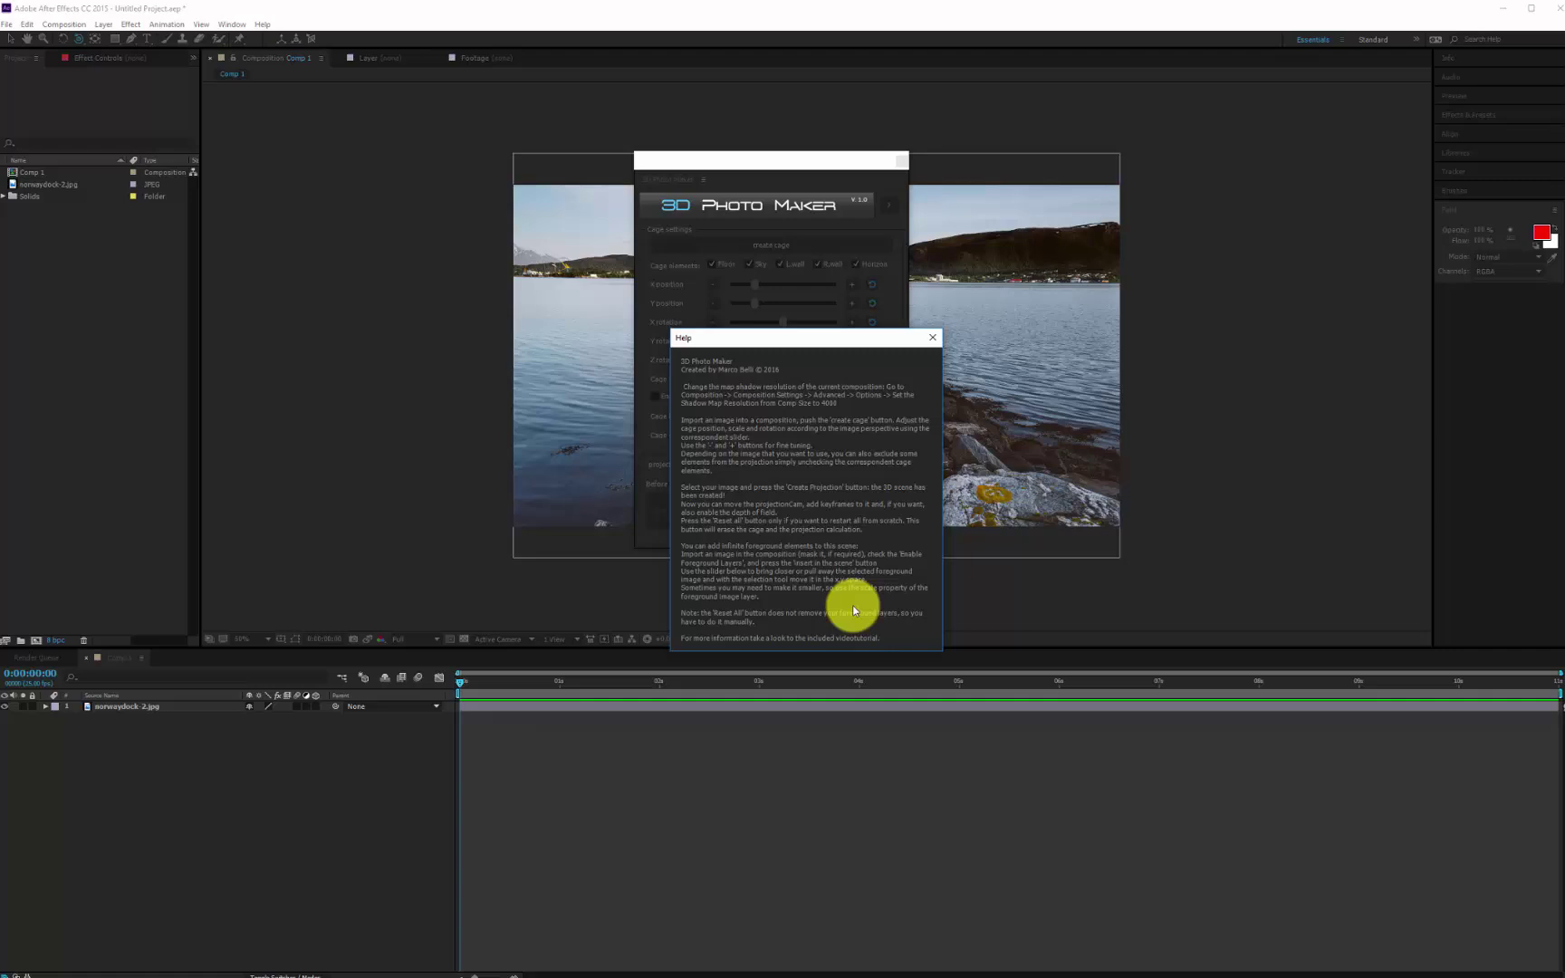
pyautogui.click(935, 336)
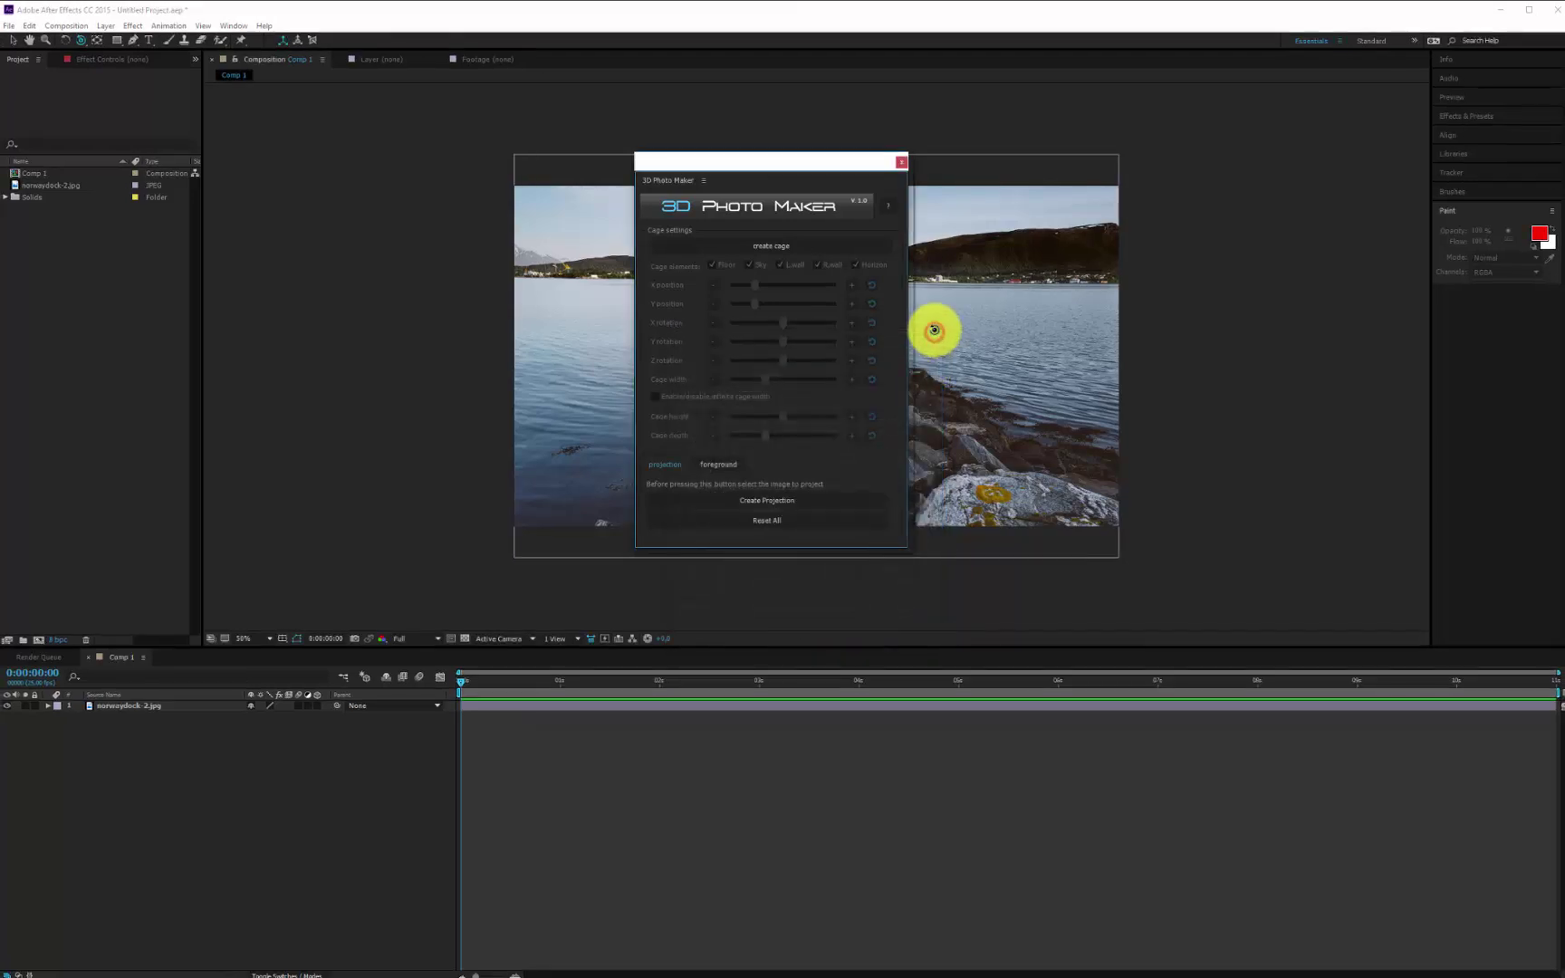
# Step: Dock the 3D Photo Maker panel right of the Composition viewer and narrow it
pyautogui.moveTo(805, 160); pyautogui.dragTo(835, 173)
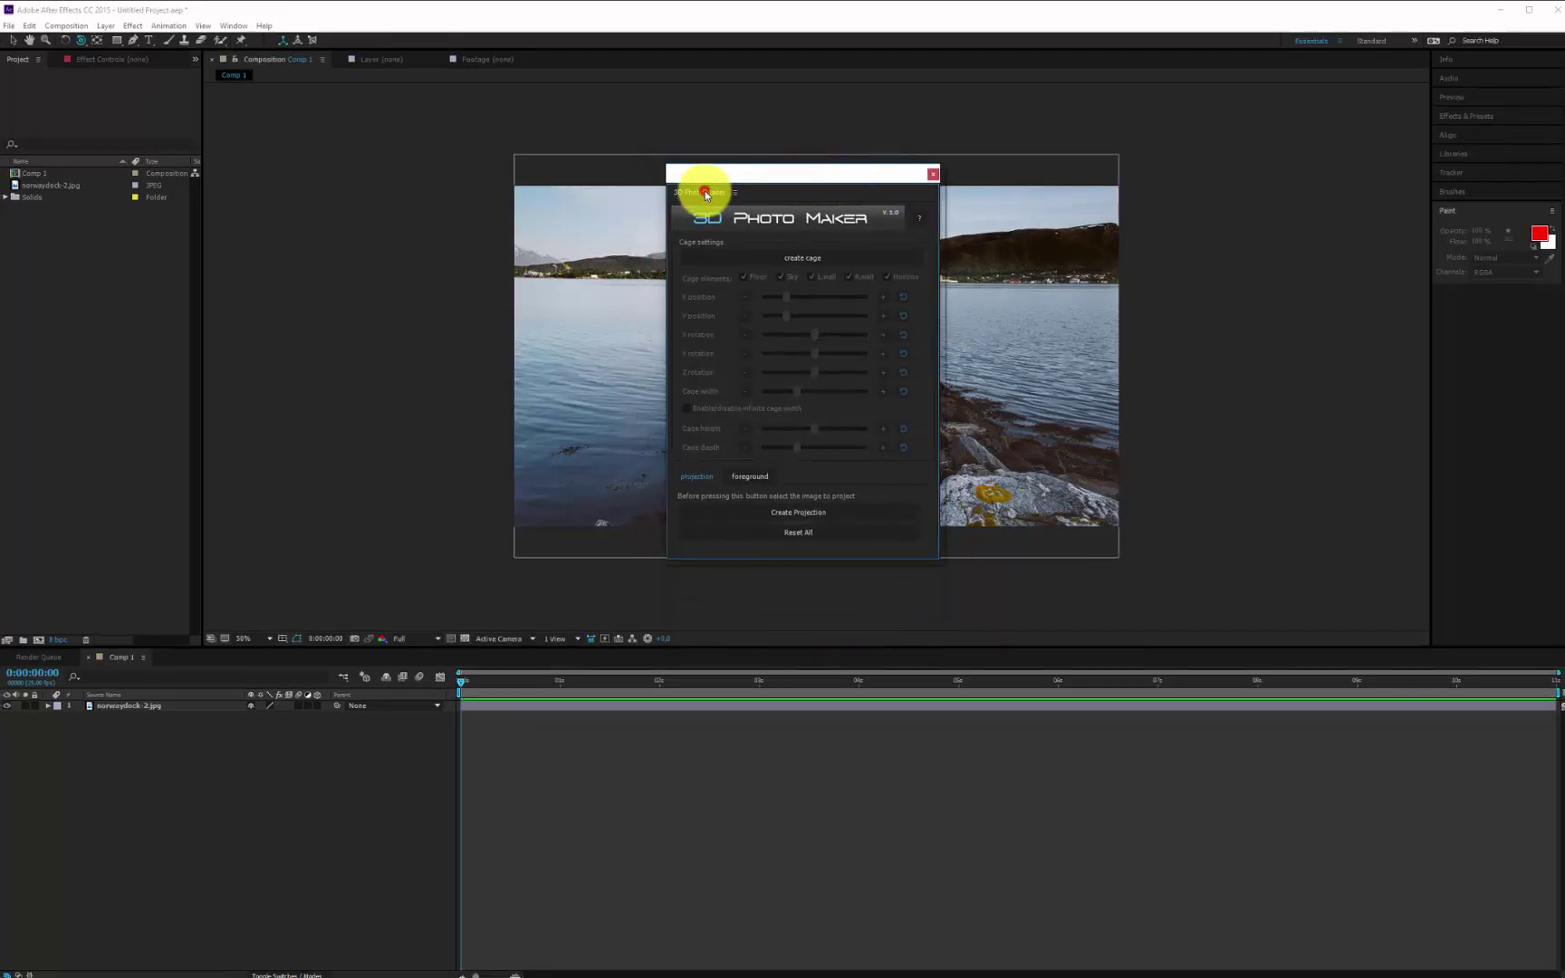
pyautogui.moveTo(705, 194); pyautogui.dragTo(1408, 182)
pyautogui.moveTo(817, 183); pyautogui.dragTo(1159, 185)
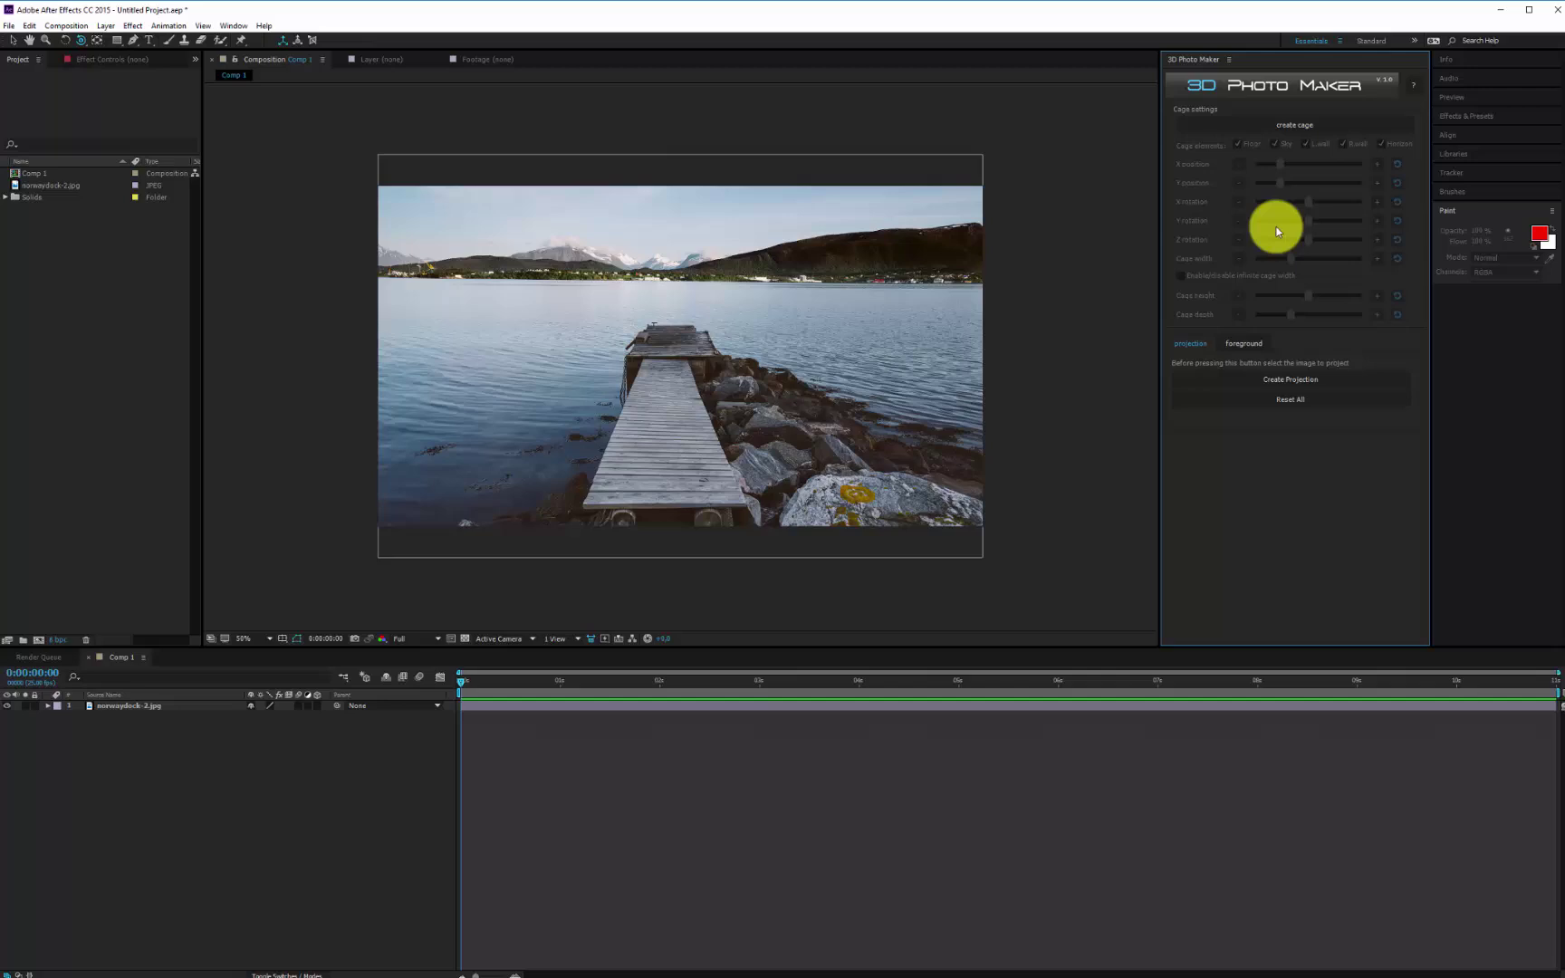
# Step: Create the projection cage and shift its position right and down
pyautogui.click(1280, 119)
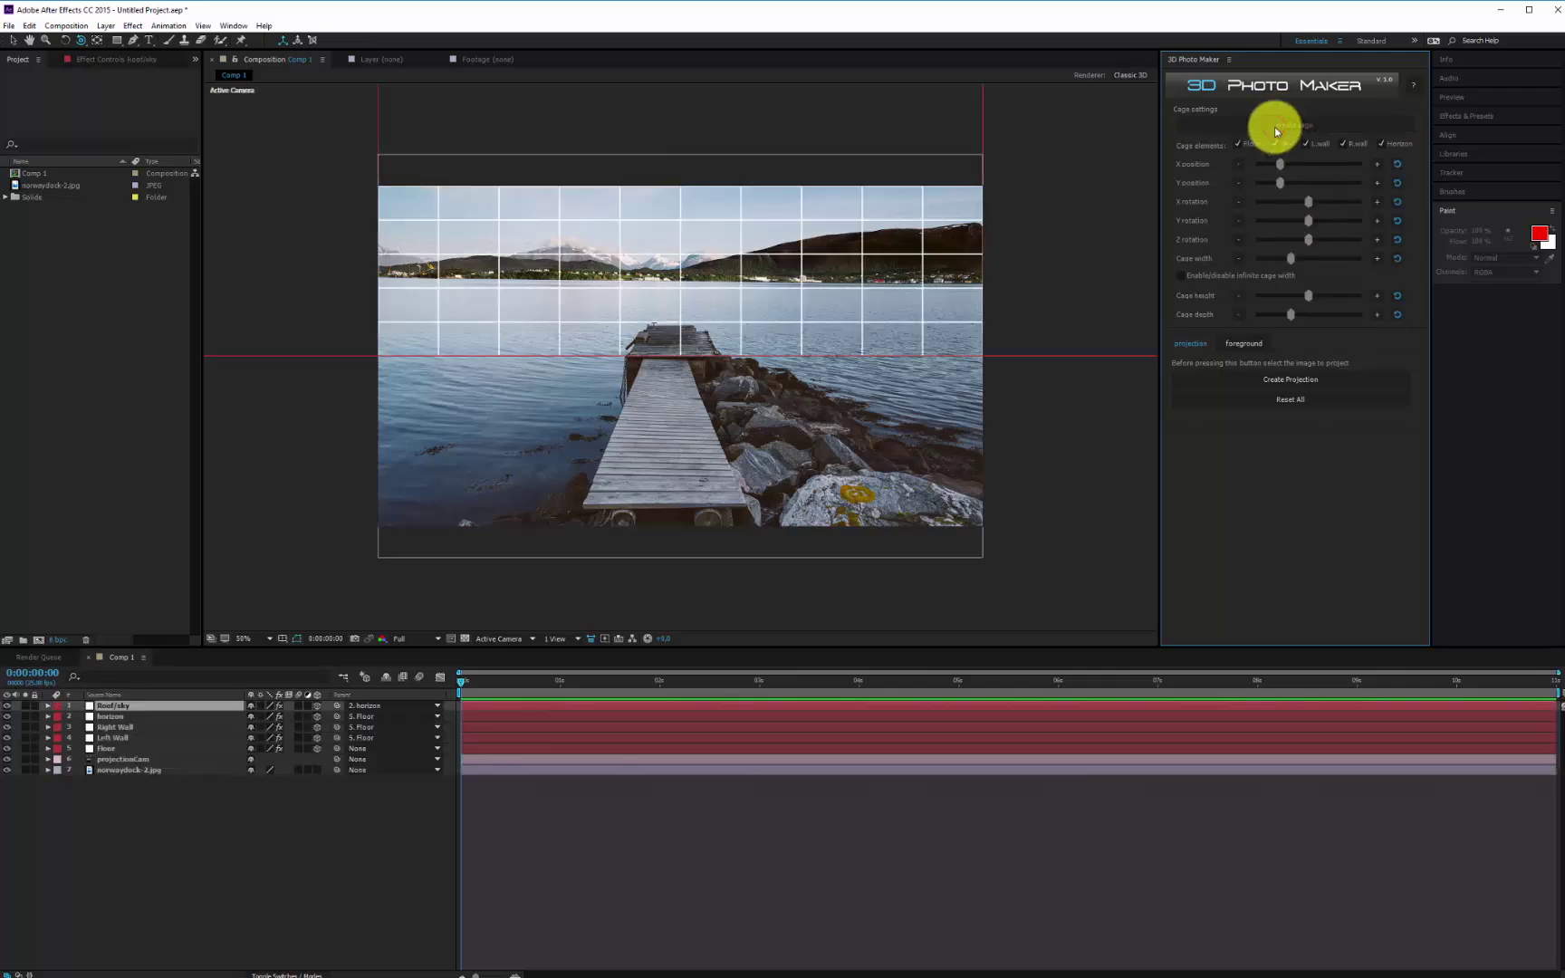
pyautogui.scroll(-1, 777, 306)
pyautogui.scroll(-1, 796, 292)
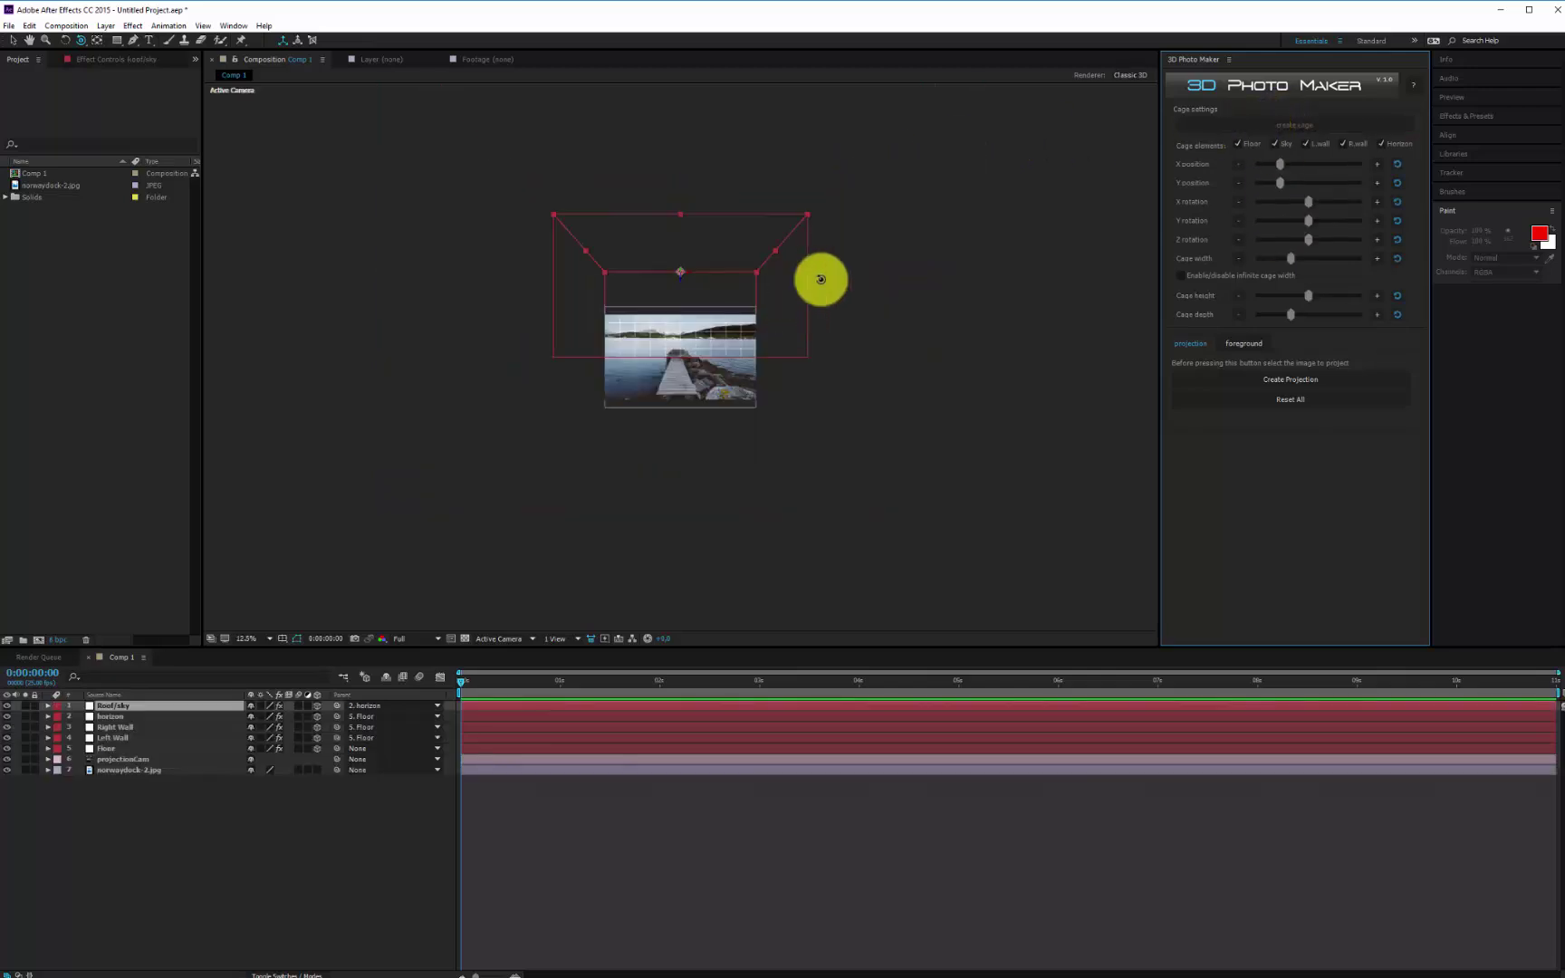
pyautogui.scroll(1, 670, 299)
pyautogui.scroll(1, 693, 302)
pyautogui.scroll(-1, 695, 304)
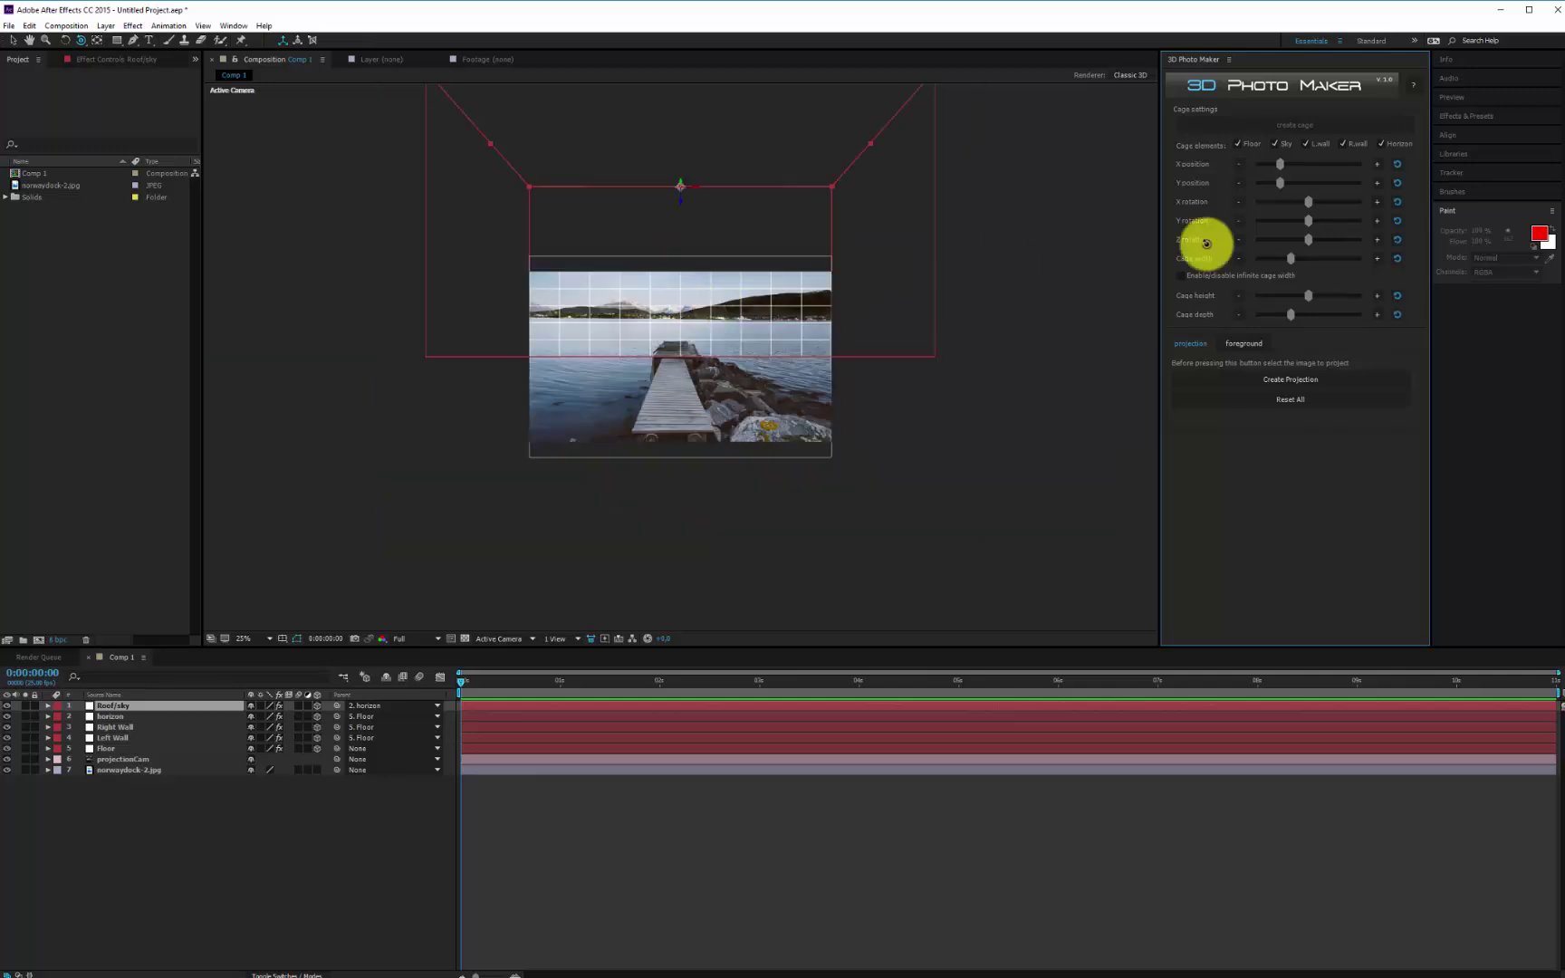
pyautogui.moveTo(1283, 163); pyautogui.dragTo(1293, 257)
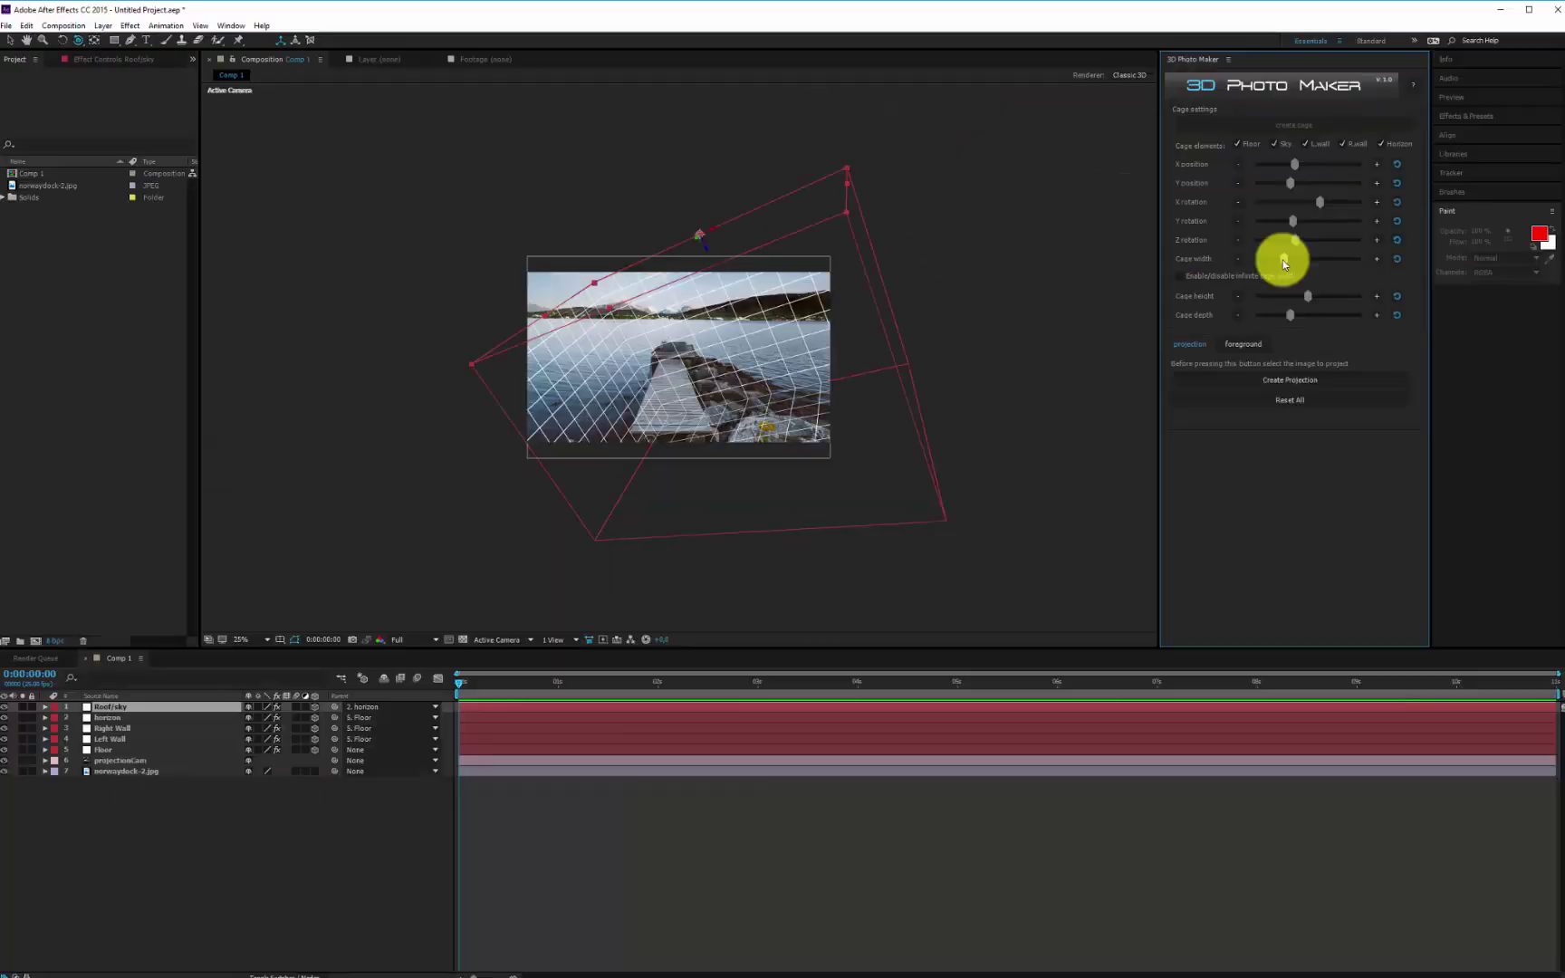
pyautogui.click(1315, 301)
# Step: Toggle the cage's floor, sky and wall elements off, then restore the walls and floor
pyautogui.click(1239, 146)
pyautogui.click(1275, 146)
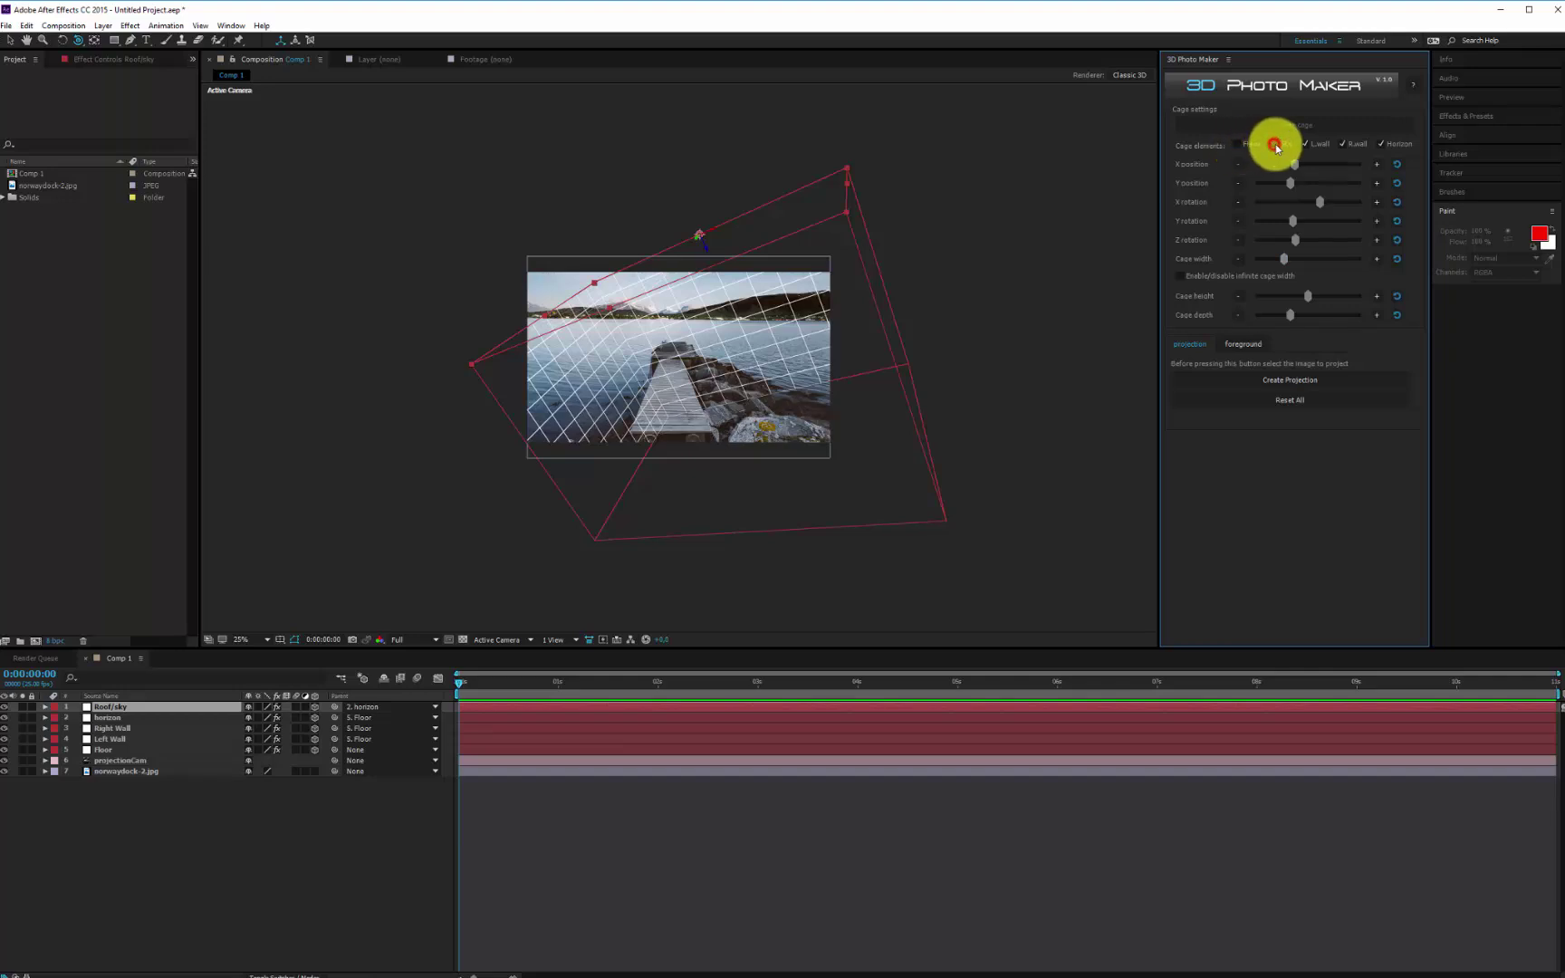
pyautogui.click(1344, 145)
pyautogui.click(1380, 144)
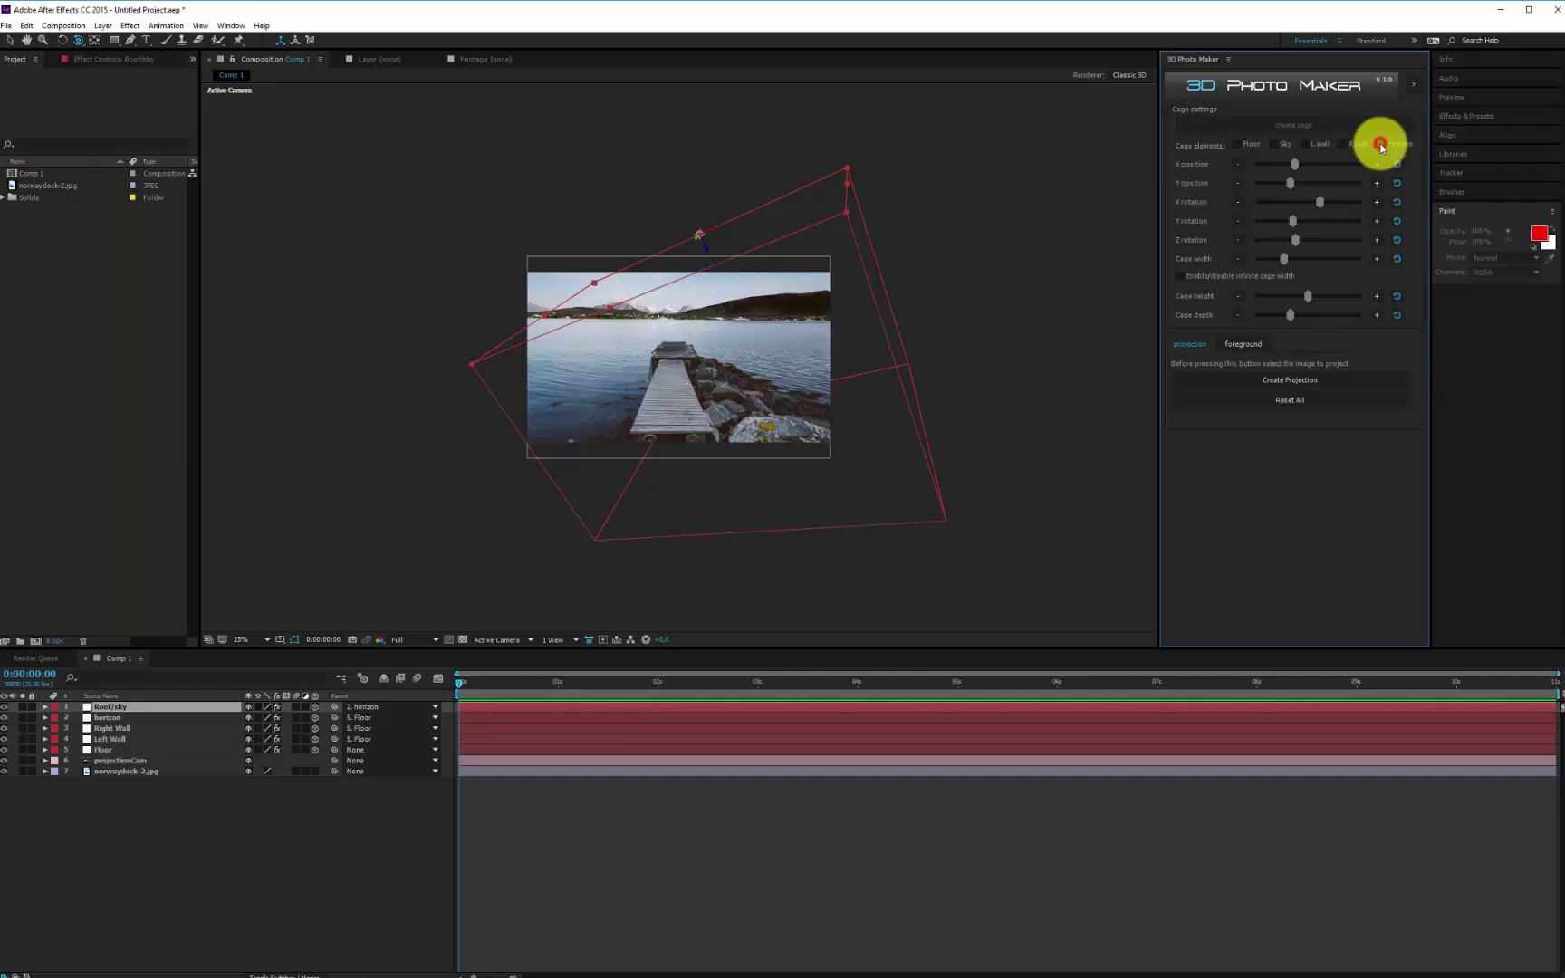
pyautogui.click(1344, 144)
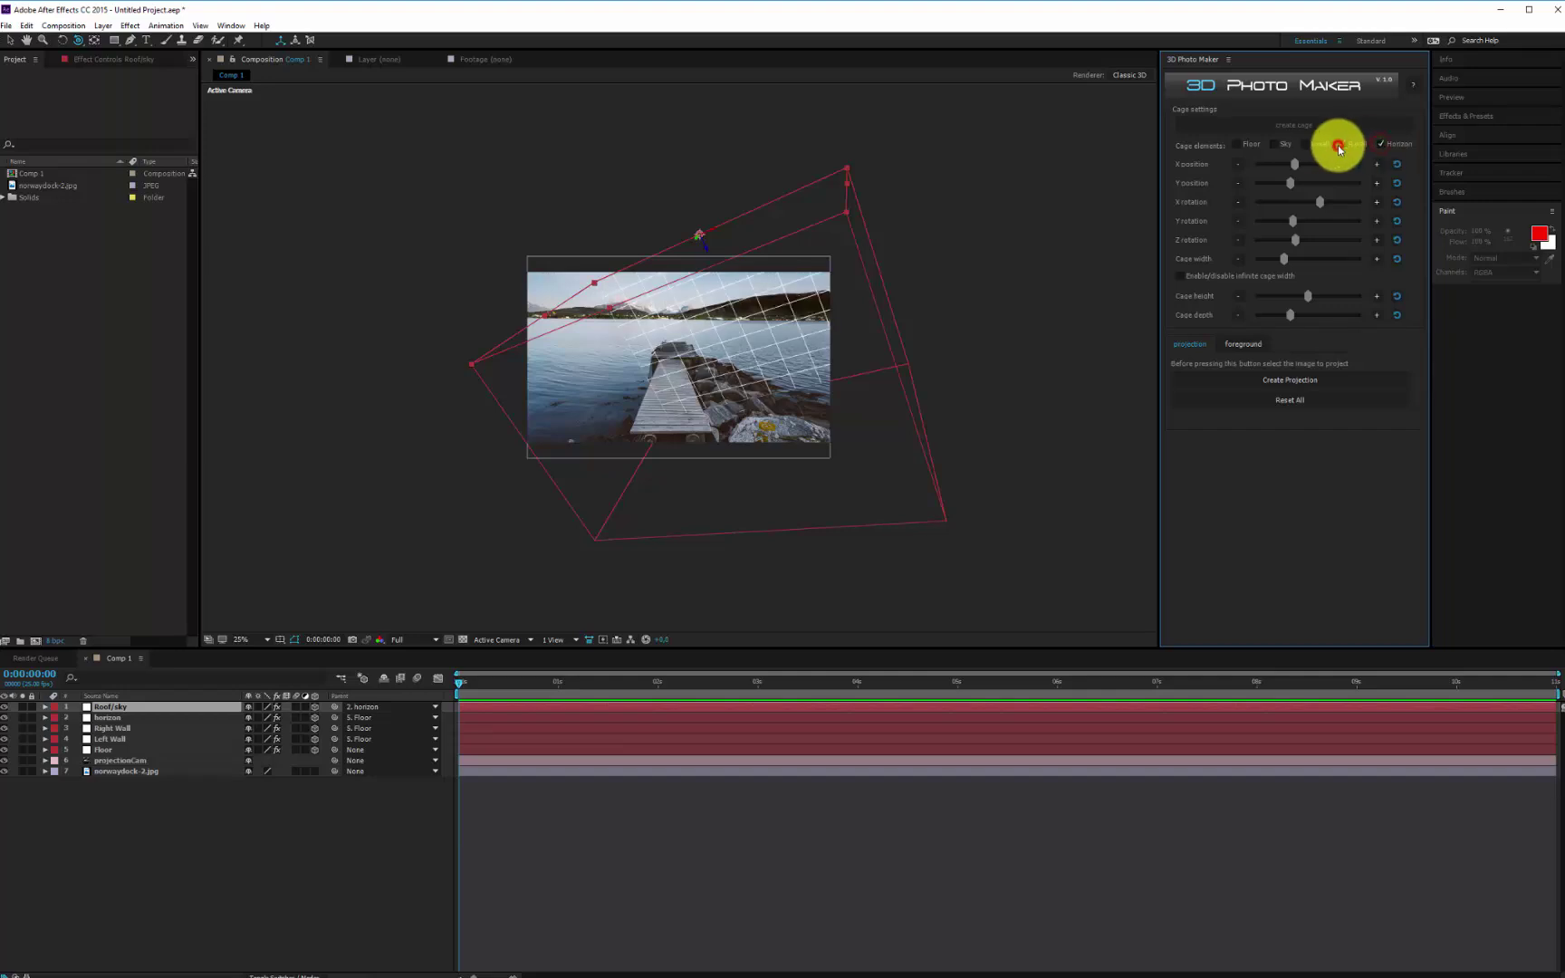
pyautogui.click(1306, 144)
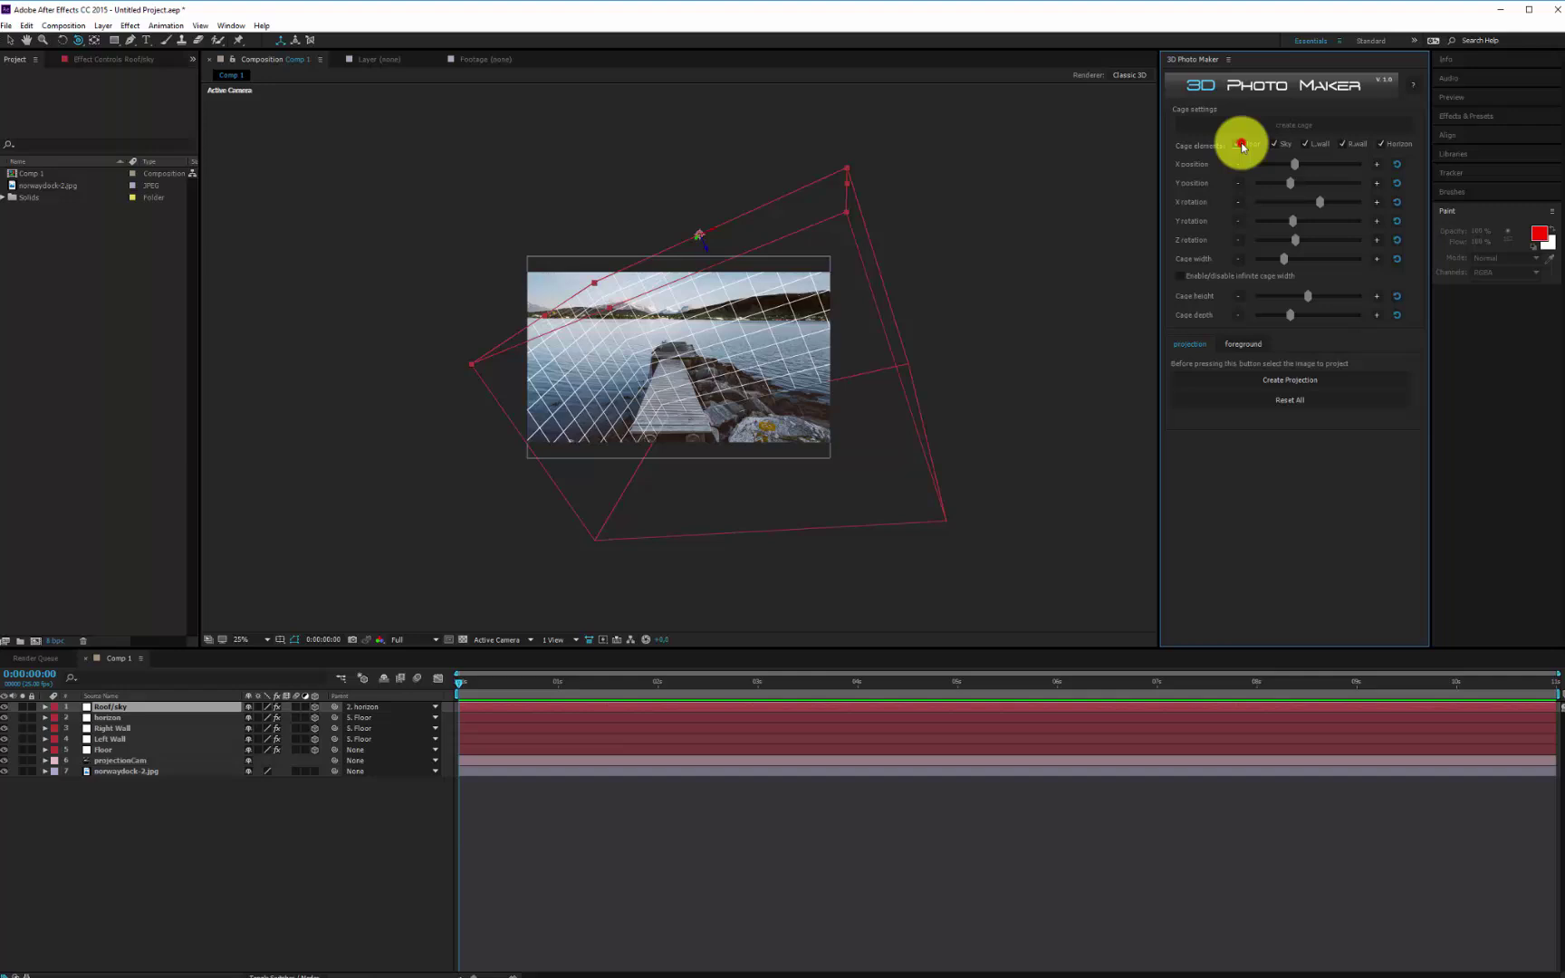
pyautogui.click(1239, 144)
# Step: Reset cage X/Y position, X/Y/Z rotation, width, height and depth to defaults
pyautogui.click(1396, 164)
pyautogui.click(1396, 182)
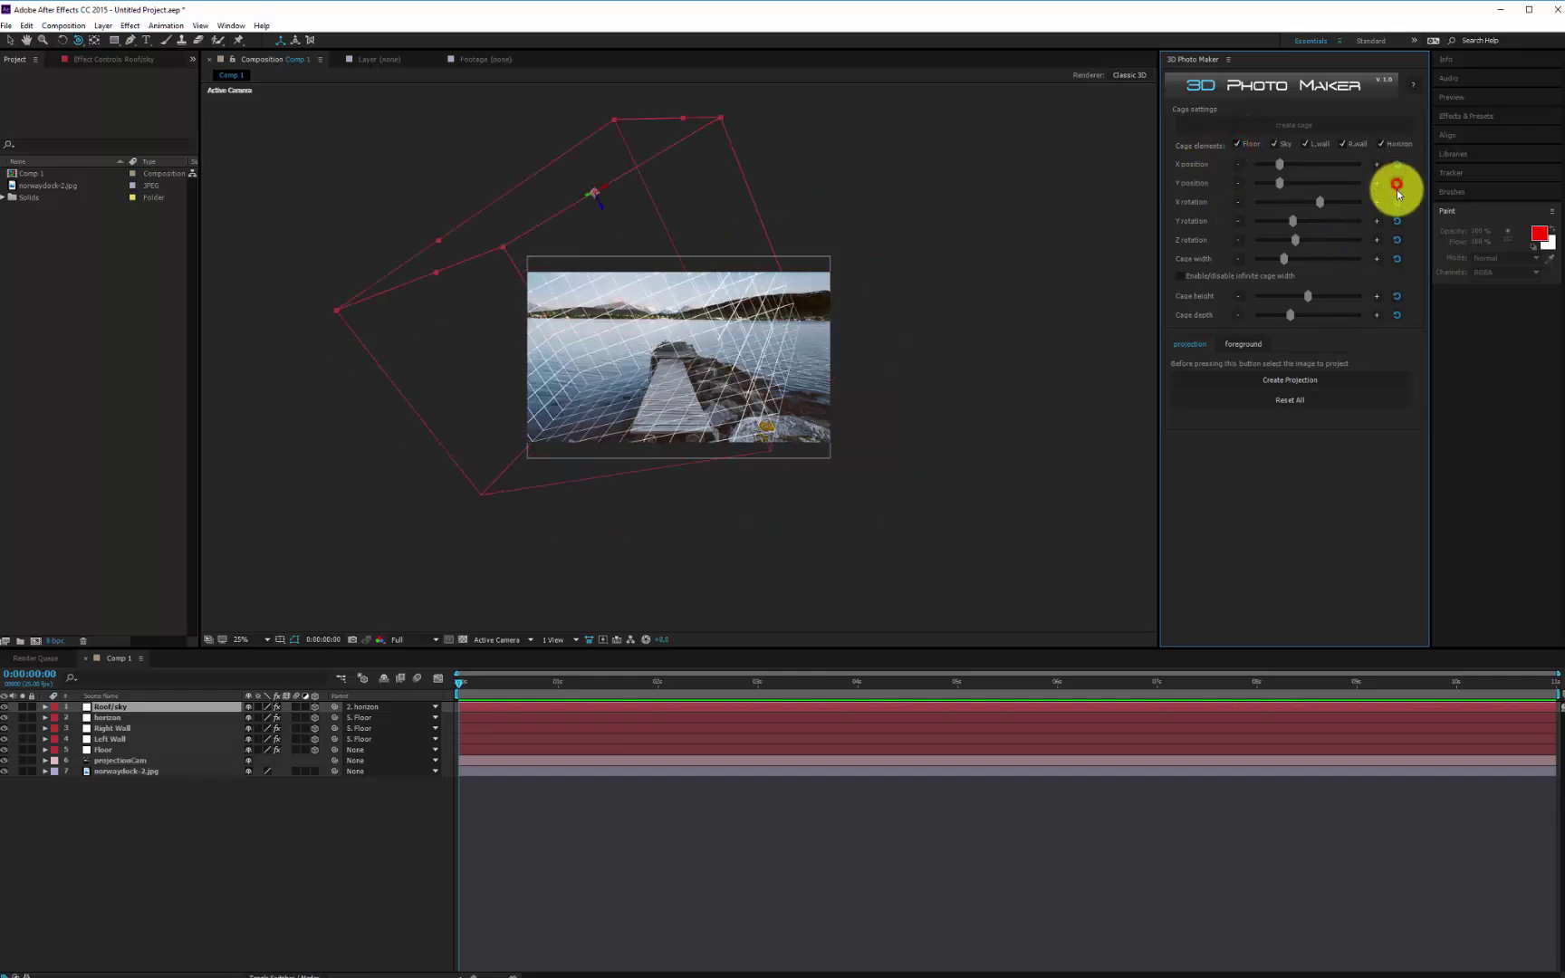
pyautogui.click(1396, 202)
pyautogui.click(1396, 221)
pyautogui.click(1396, 240)
pyautogui.click(1397, 259)
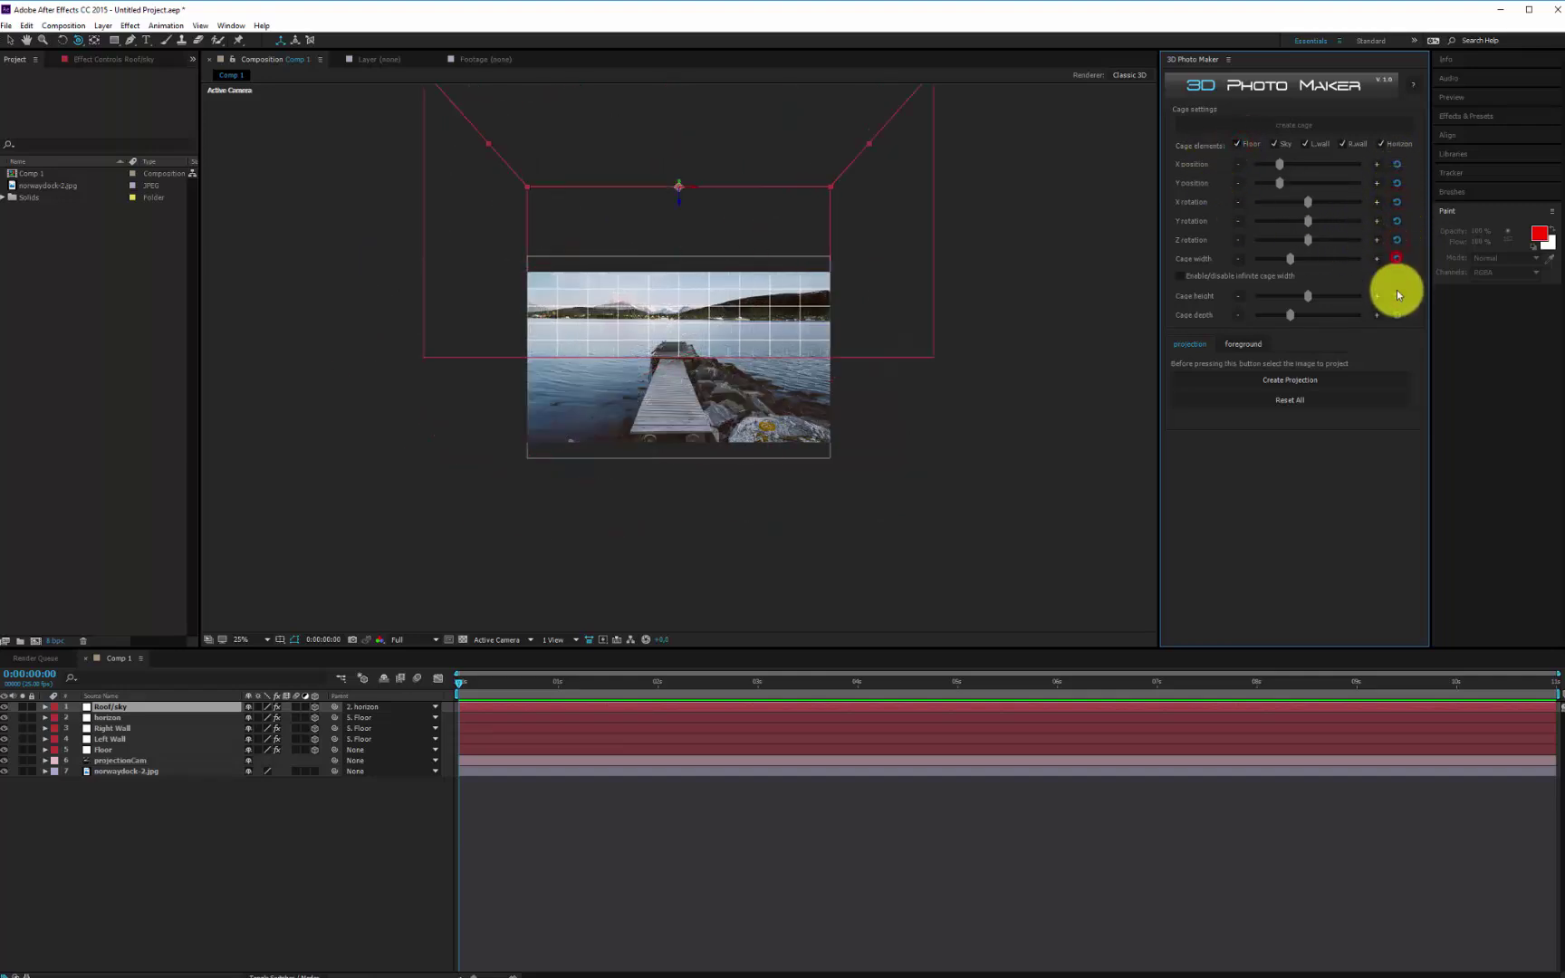
pyautogui.click(1396, 296)
pyautogui.click(1397, 315)
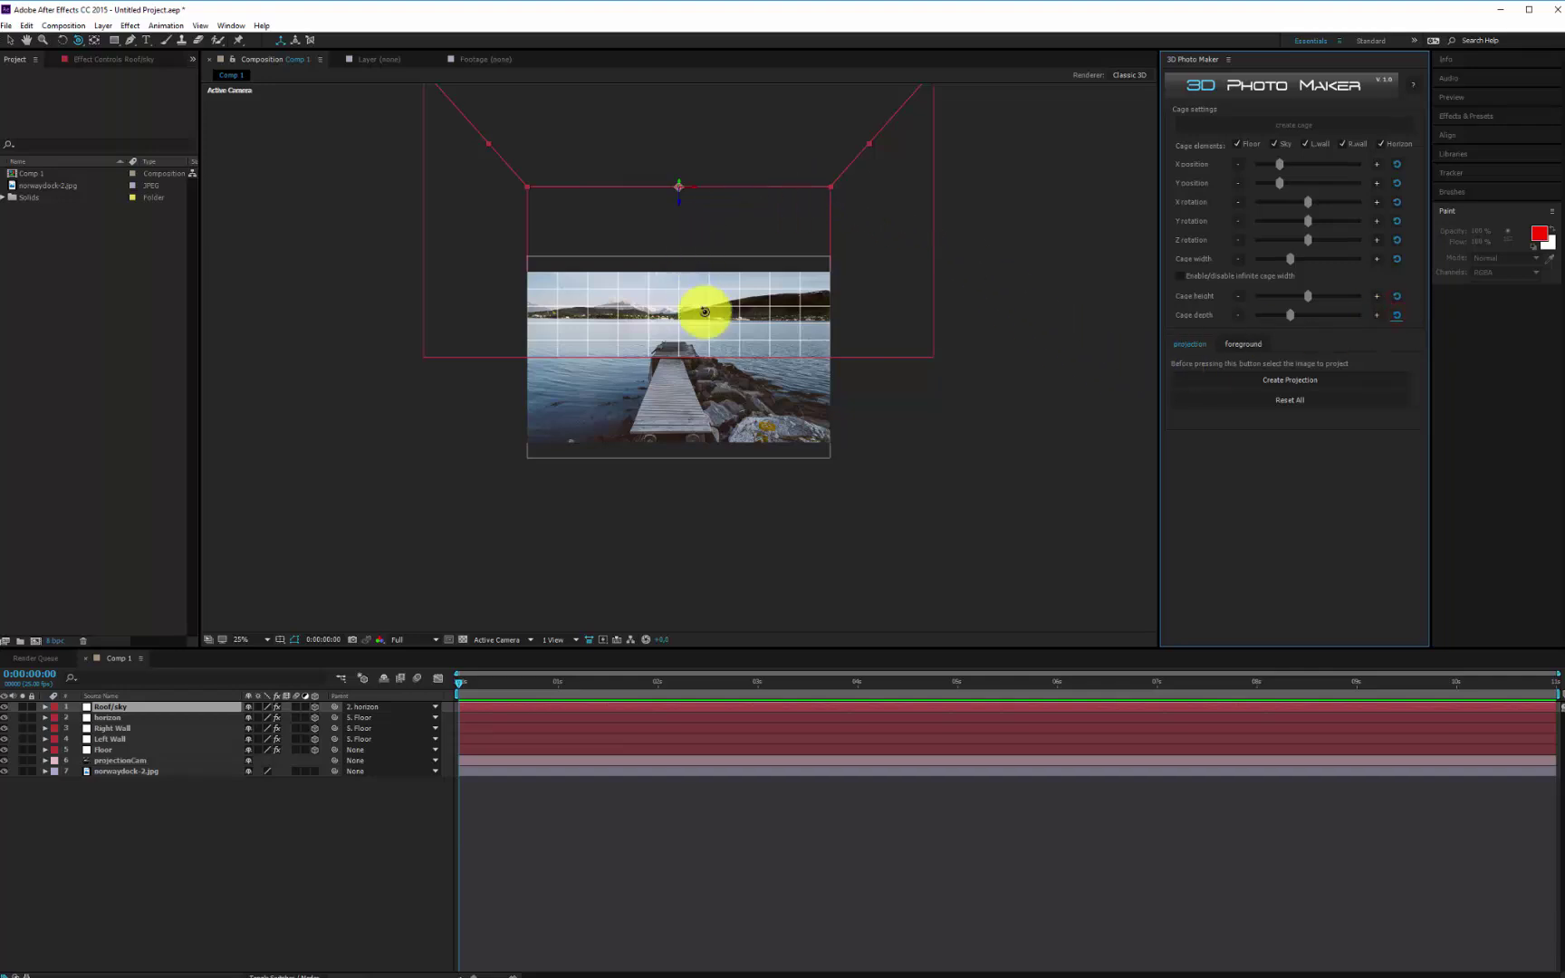
pyautogui.click(1274, 381)
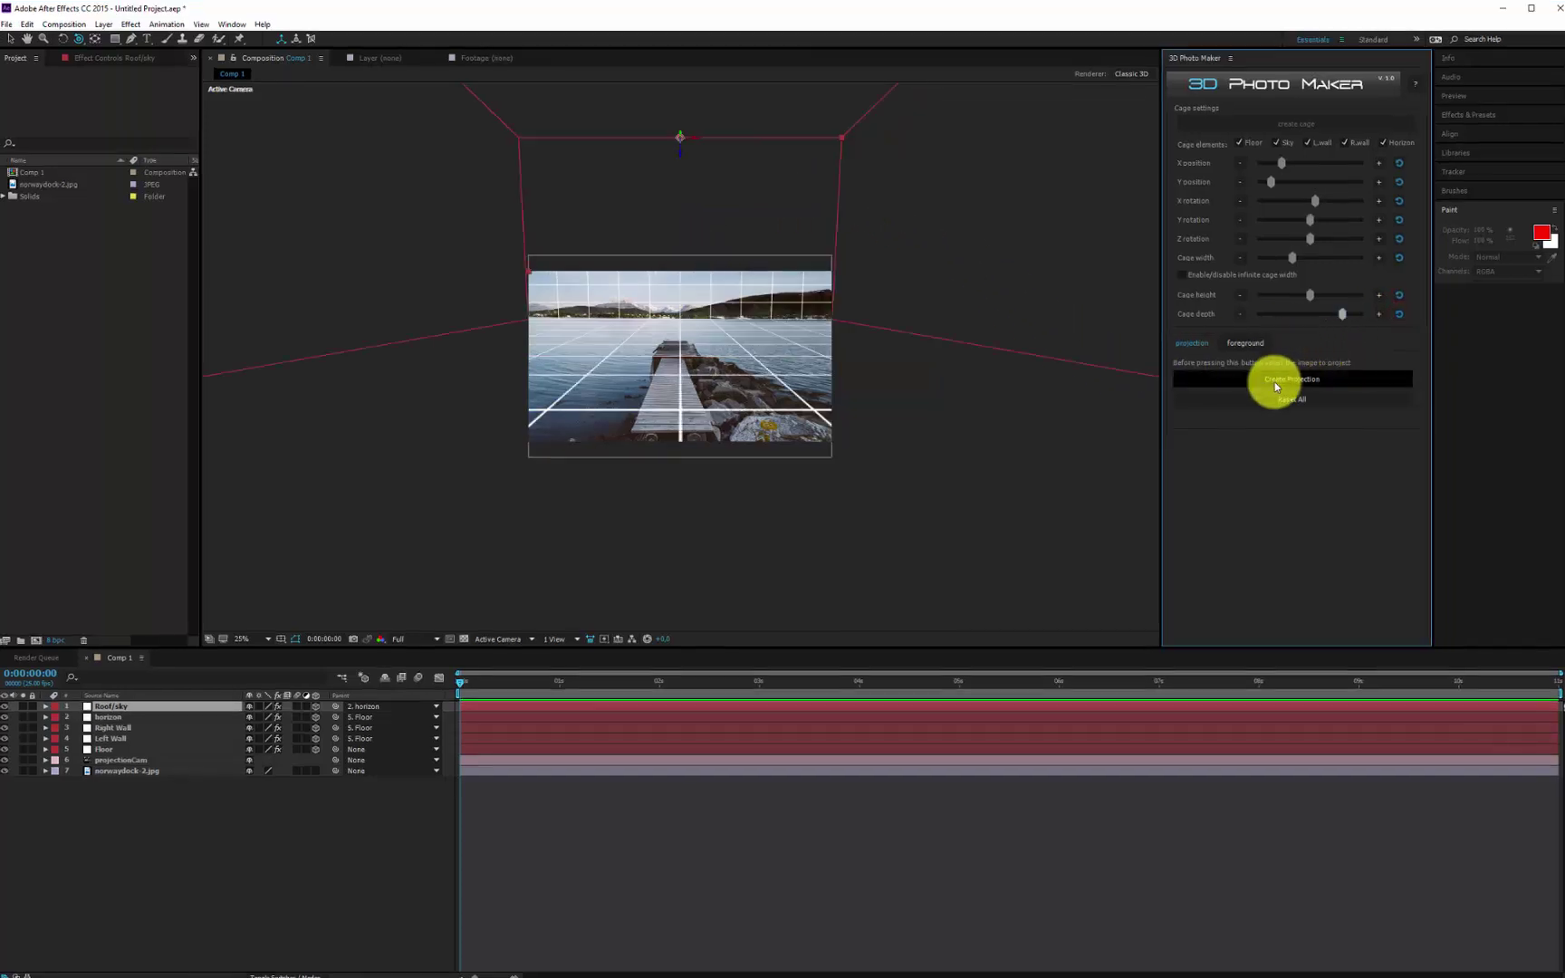
# Step: Project norwaydock-2.jpg onto the cage, orbit to inspect it, then Reset All
pyautogui.click(125, 770)
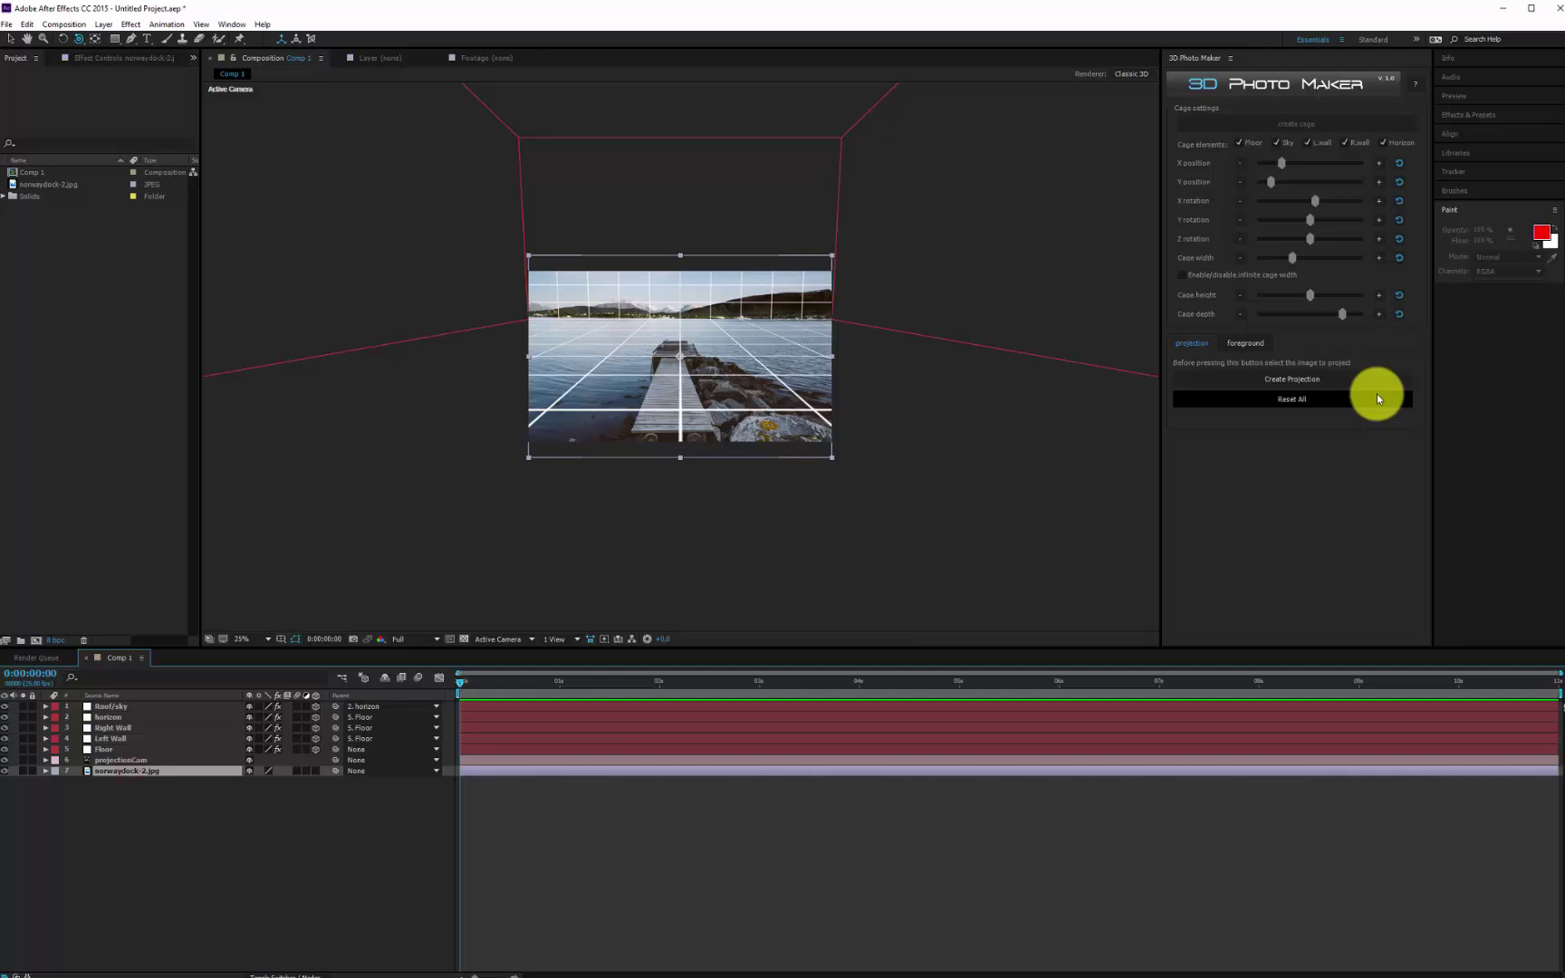
pyautogui.click(1338, 379)
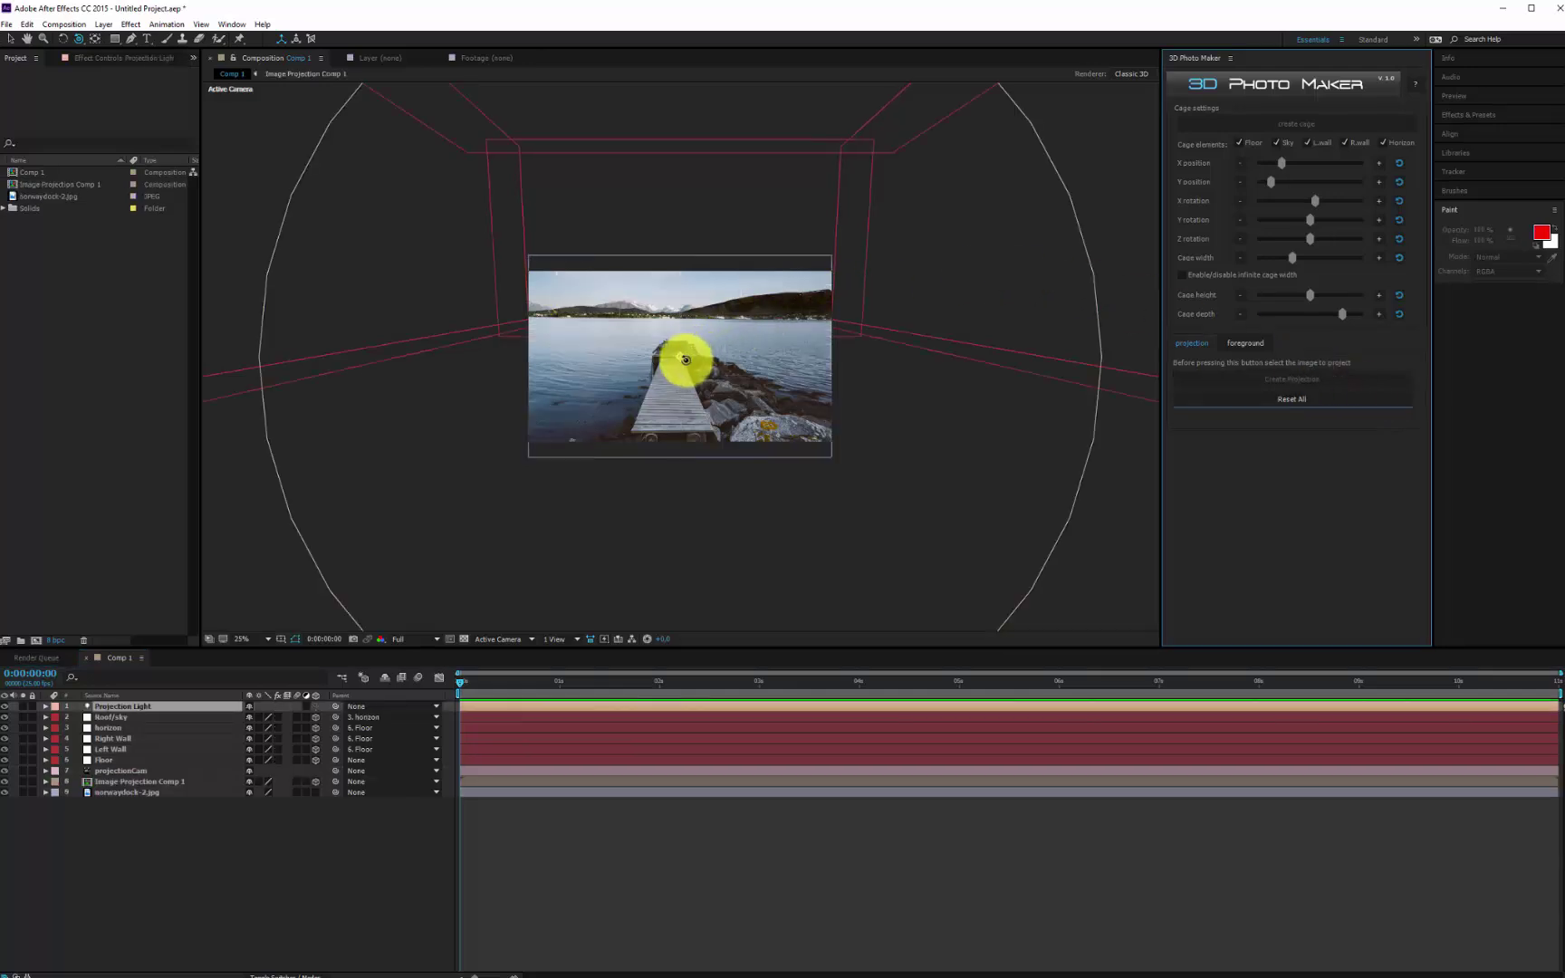
pyautogui.click(686, 352)
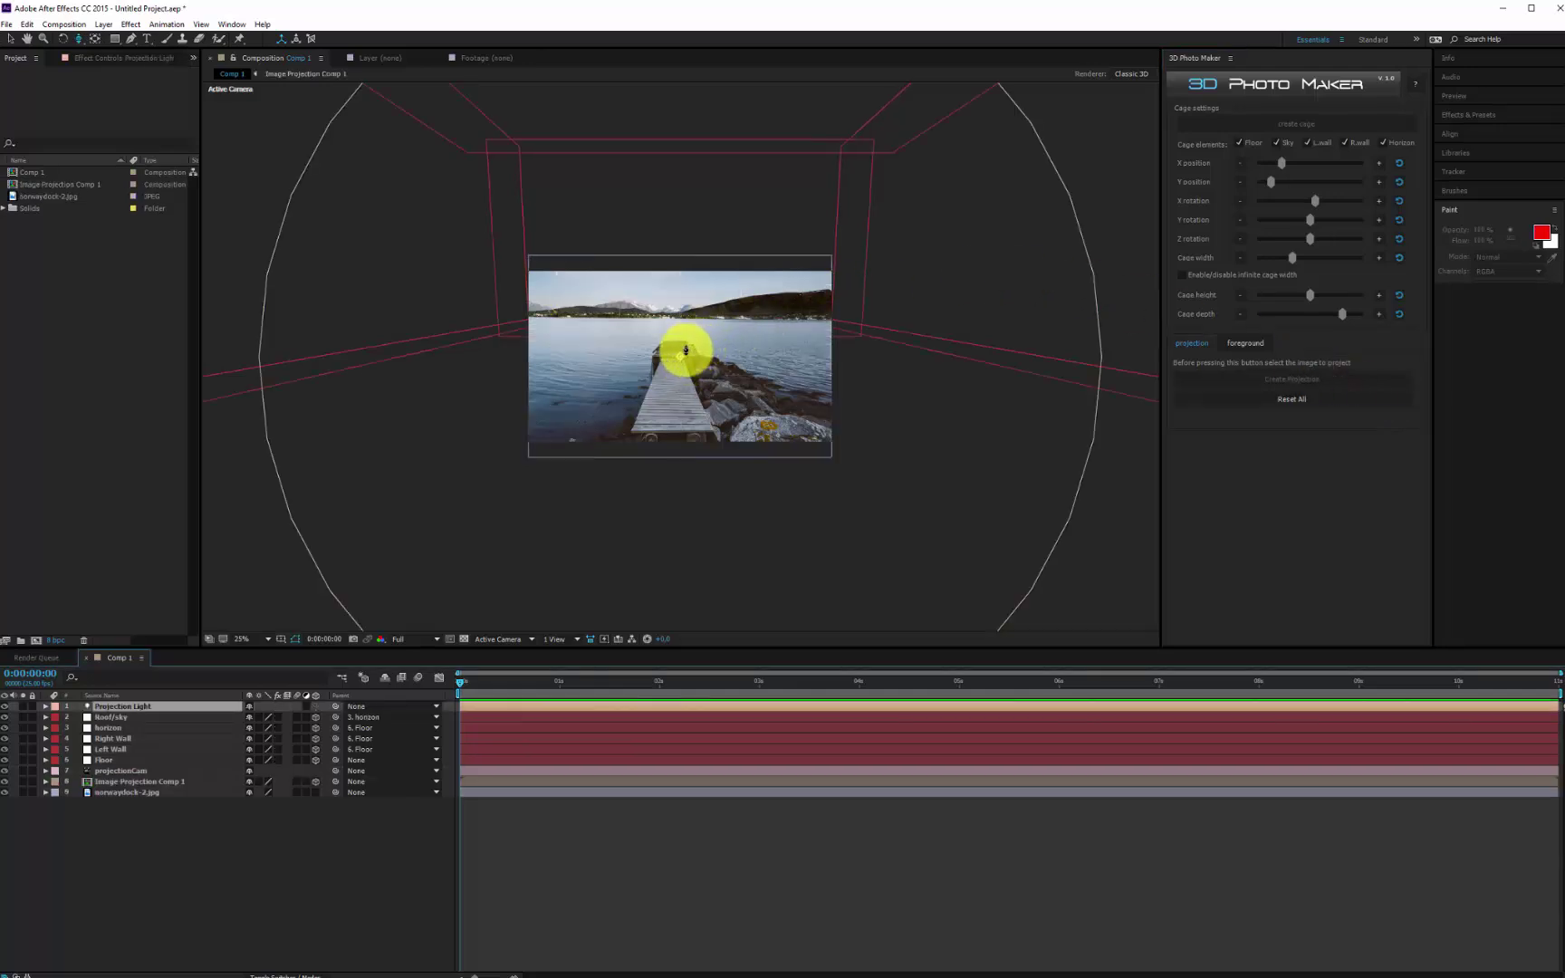
pyautogui.moveTo(685, 351)
pyautogui.mouseDown()
pyautogui.moveTo(687, 334)
pyautogui.moveTo(681, 349)
pyautogui.mouseUp()
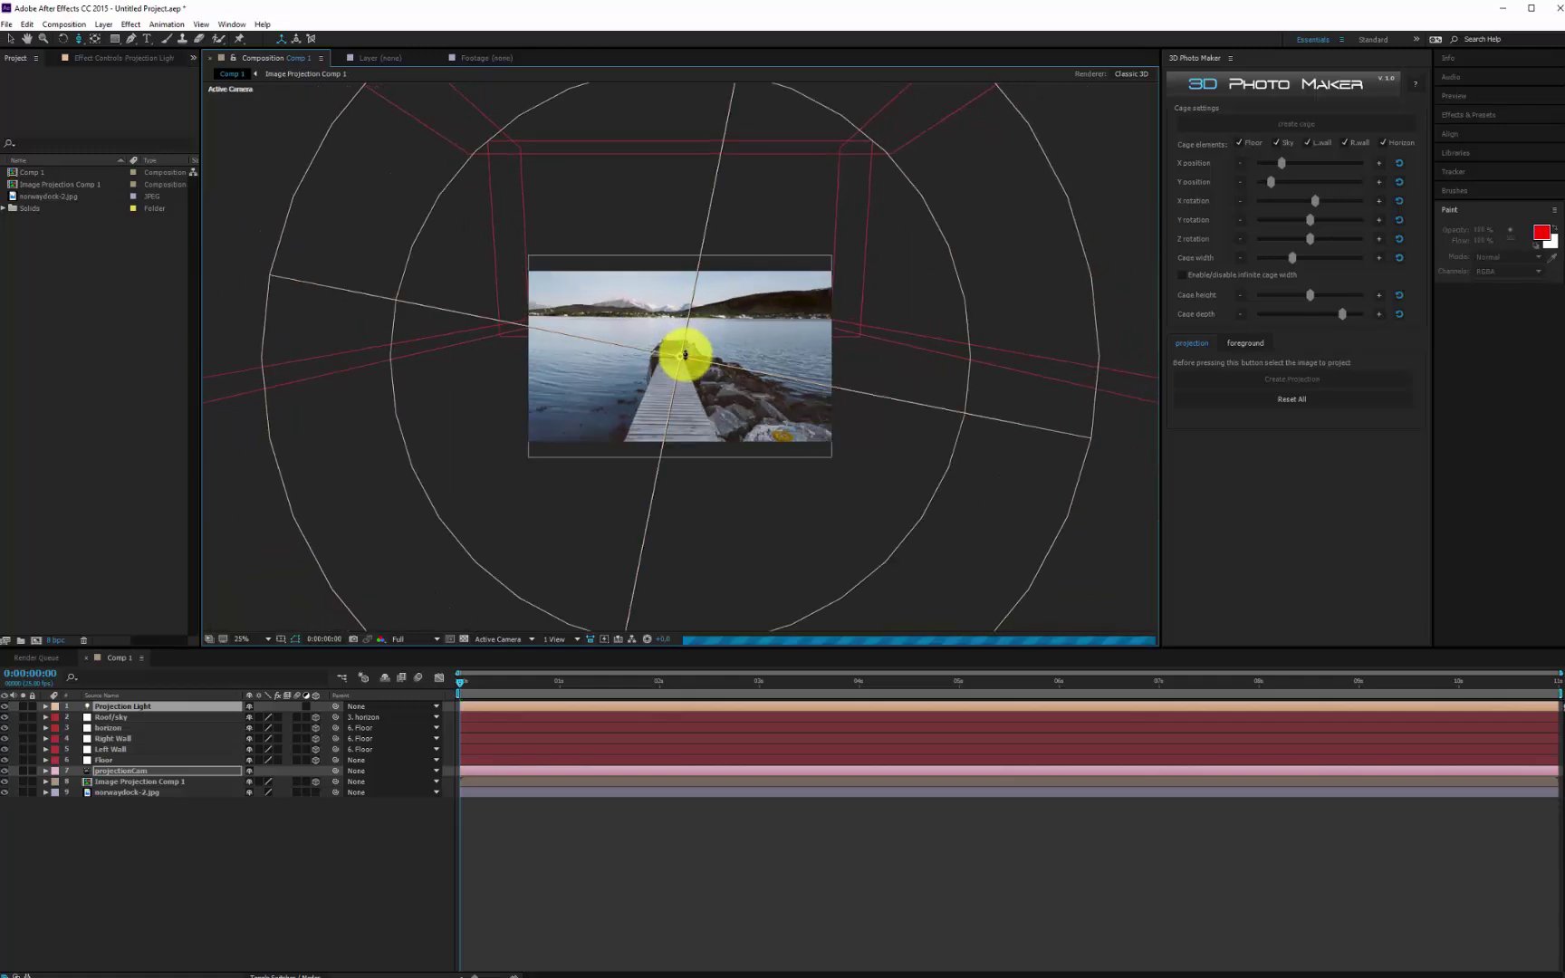
pyautogui.click(1292, 399)
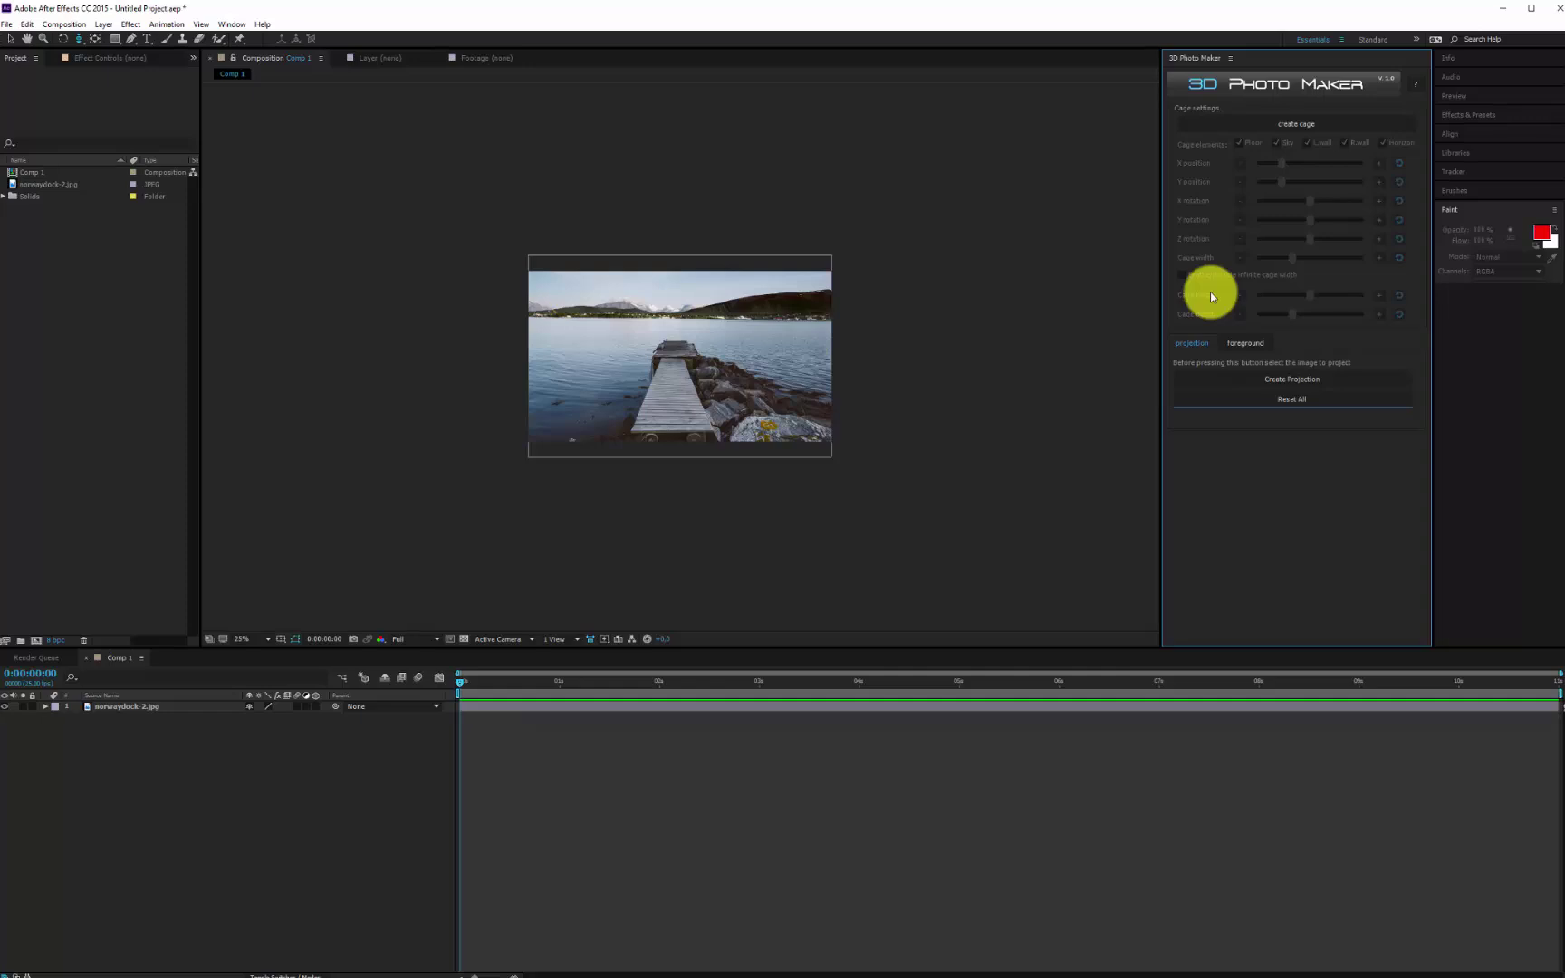
# Step: Switch 3D Photo Maker to its Foreground options
pyautogui.click(1247, 341)
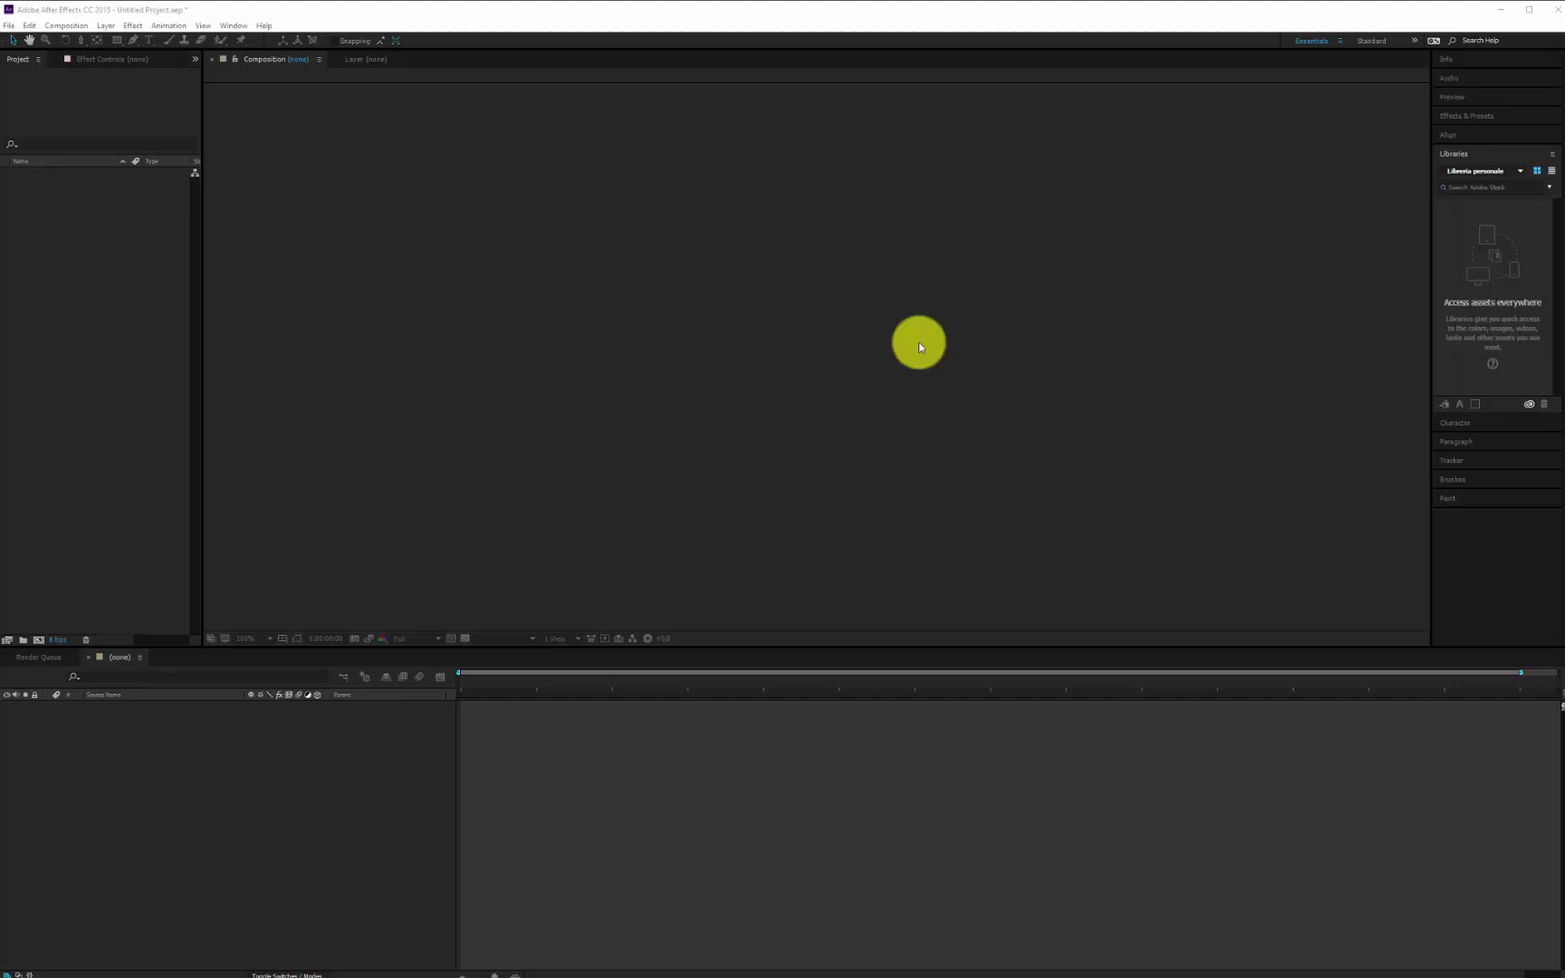
# Step: Create Comp 1 with Classic 3D shadow map resolution set to 4000
pyautogui.click(66, 26)
pyautogui.click(79, 42)
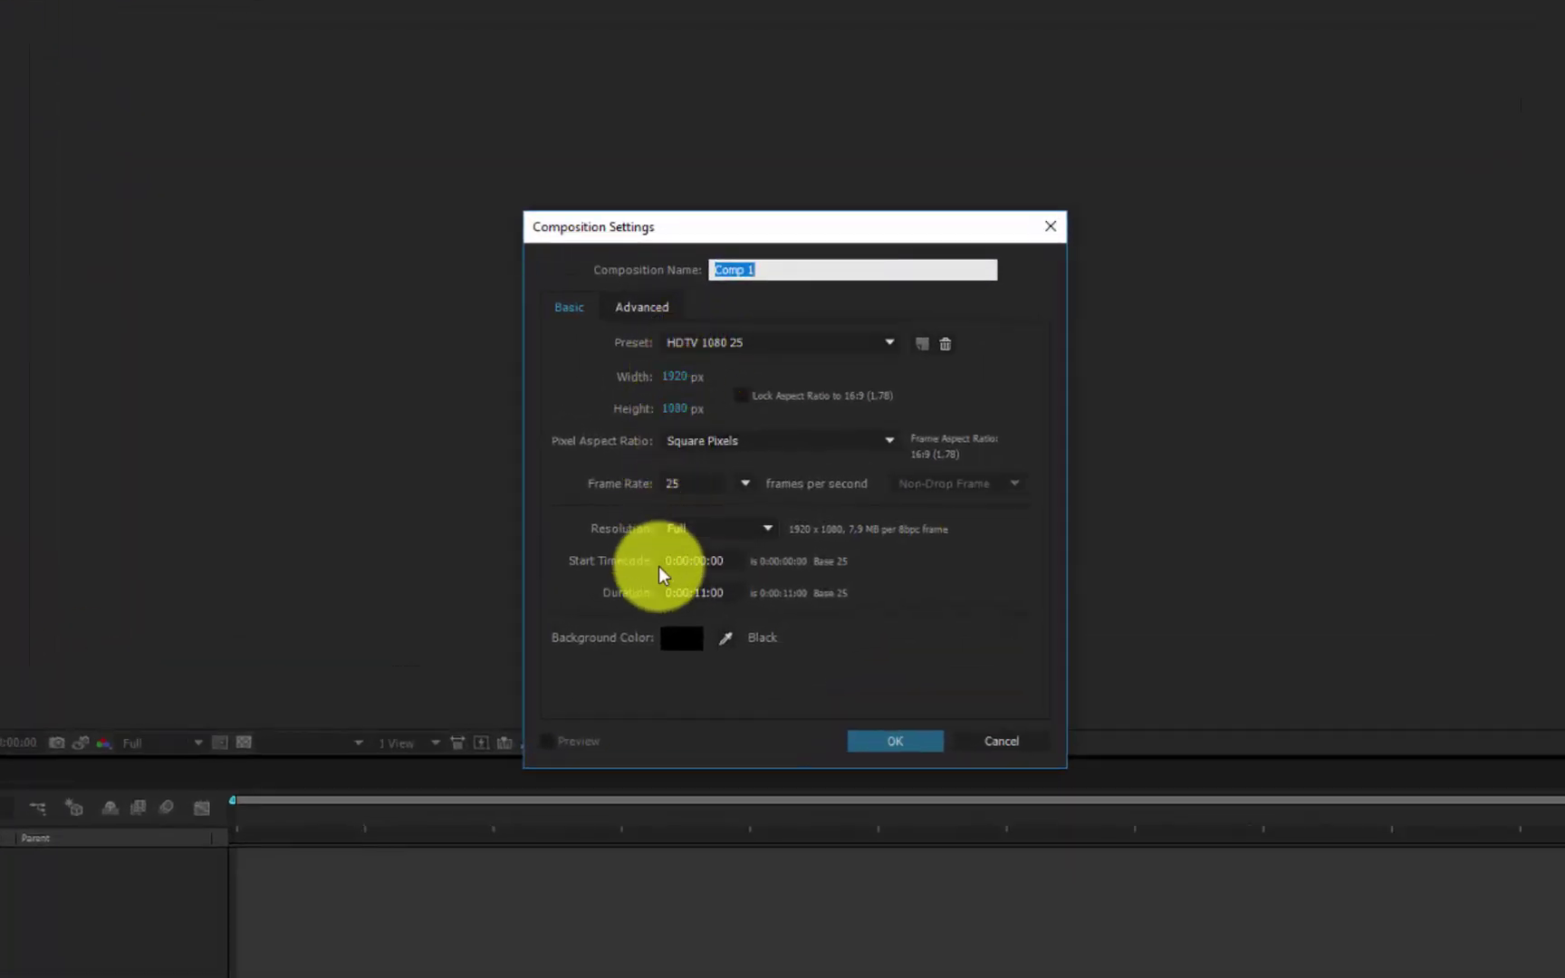
pyautogui.click(635, 307)
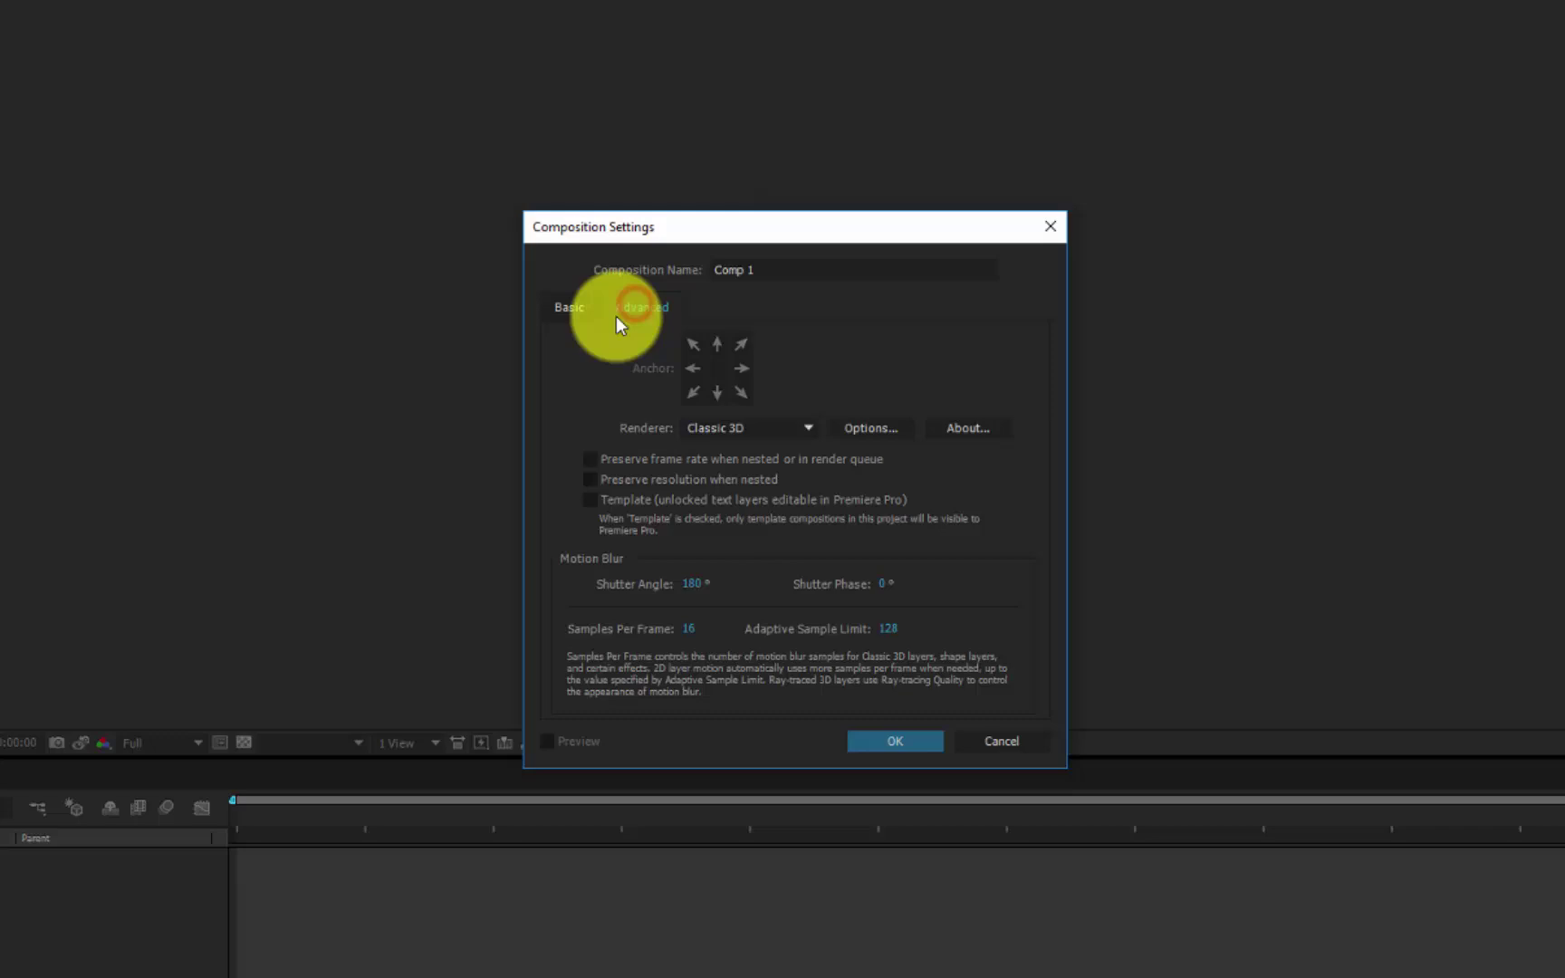
pyautogui.click(869, 430)
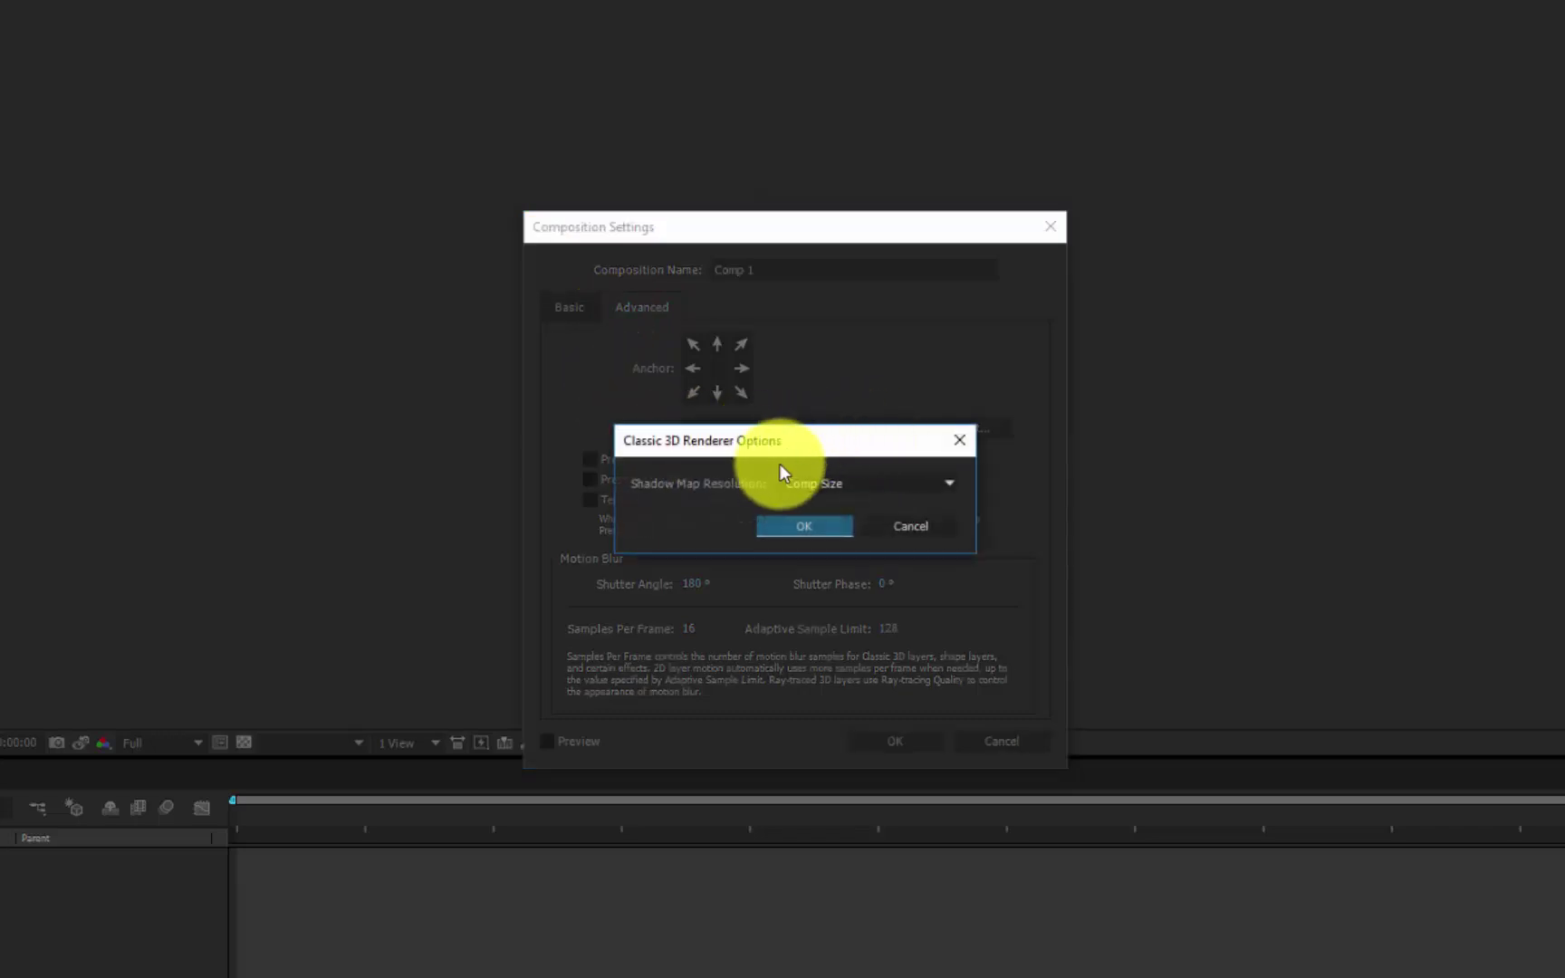
pyautogui.click(863, 478)
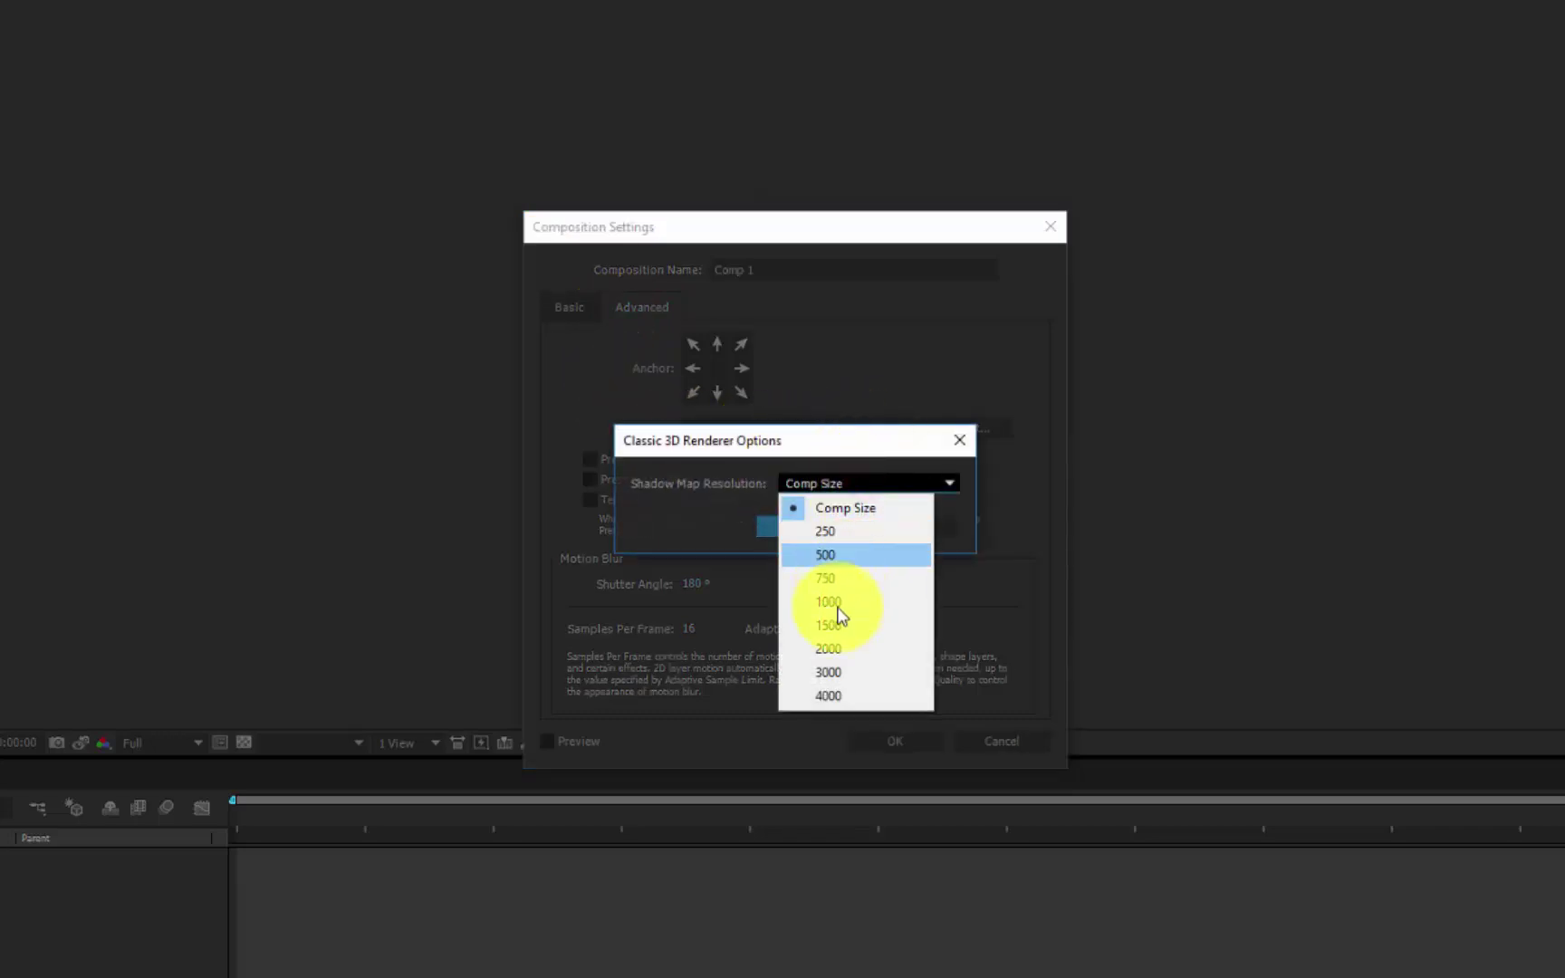
pyautogui.click(828, 697)
pyautogui.click(815, 526)
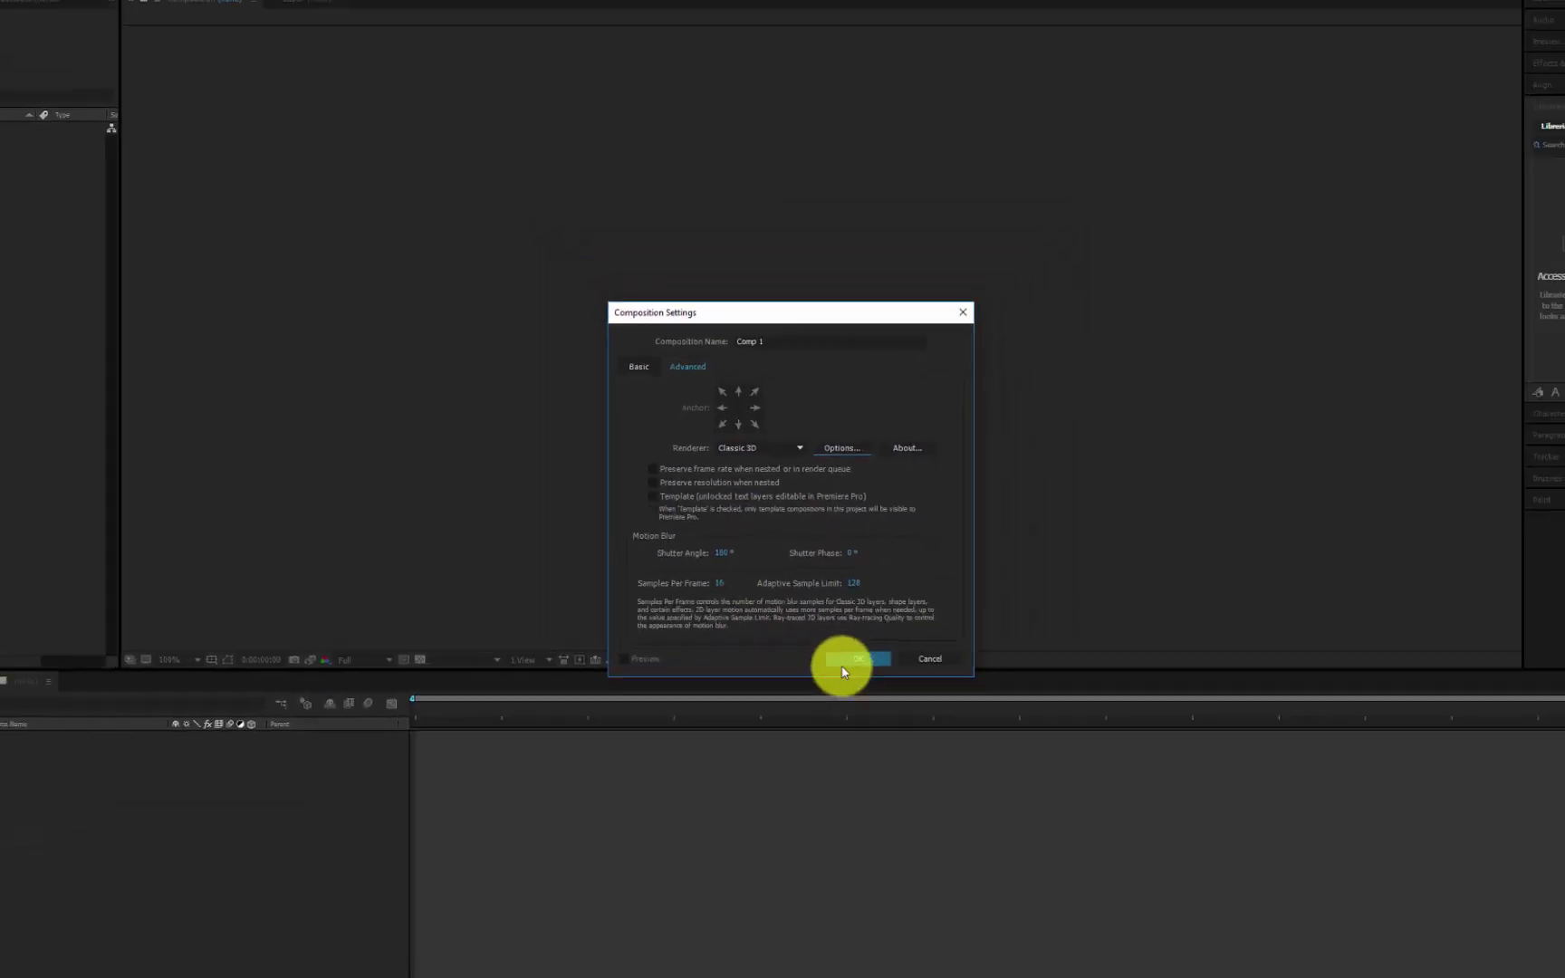
pyautogui.click(851, 659)
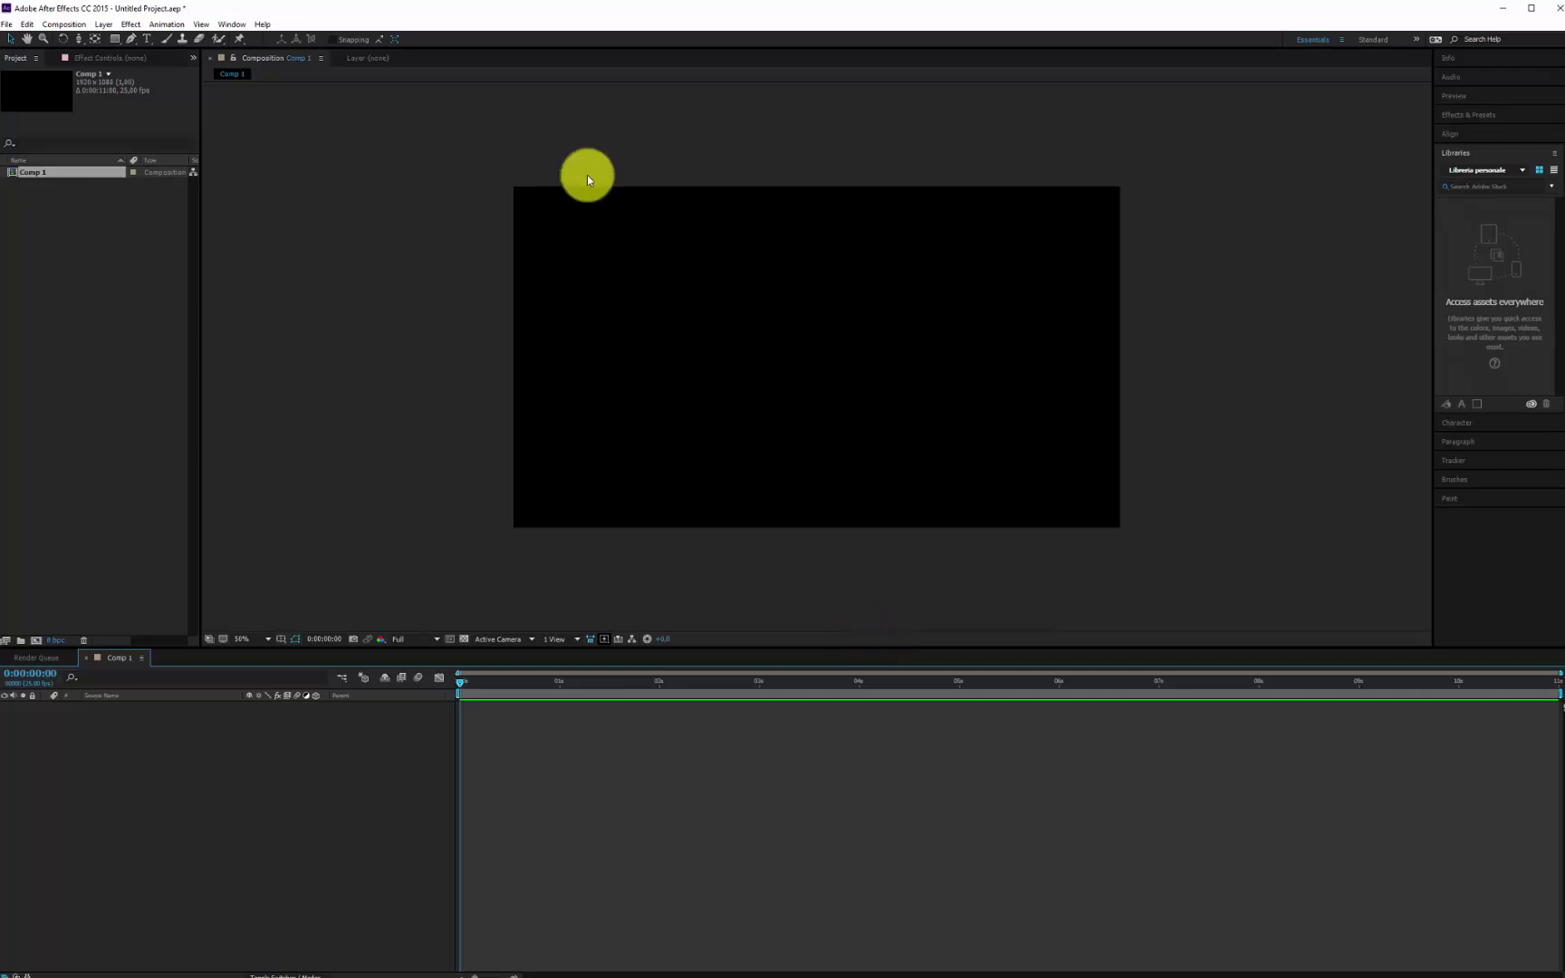
# Step: Import pexels-photo.jpg and add it to Comp 1 as a layer
pyautogui.doubleClick(84, 254)
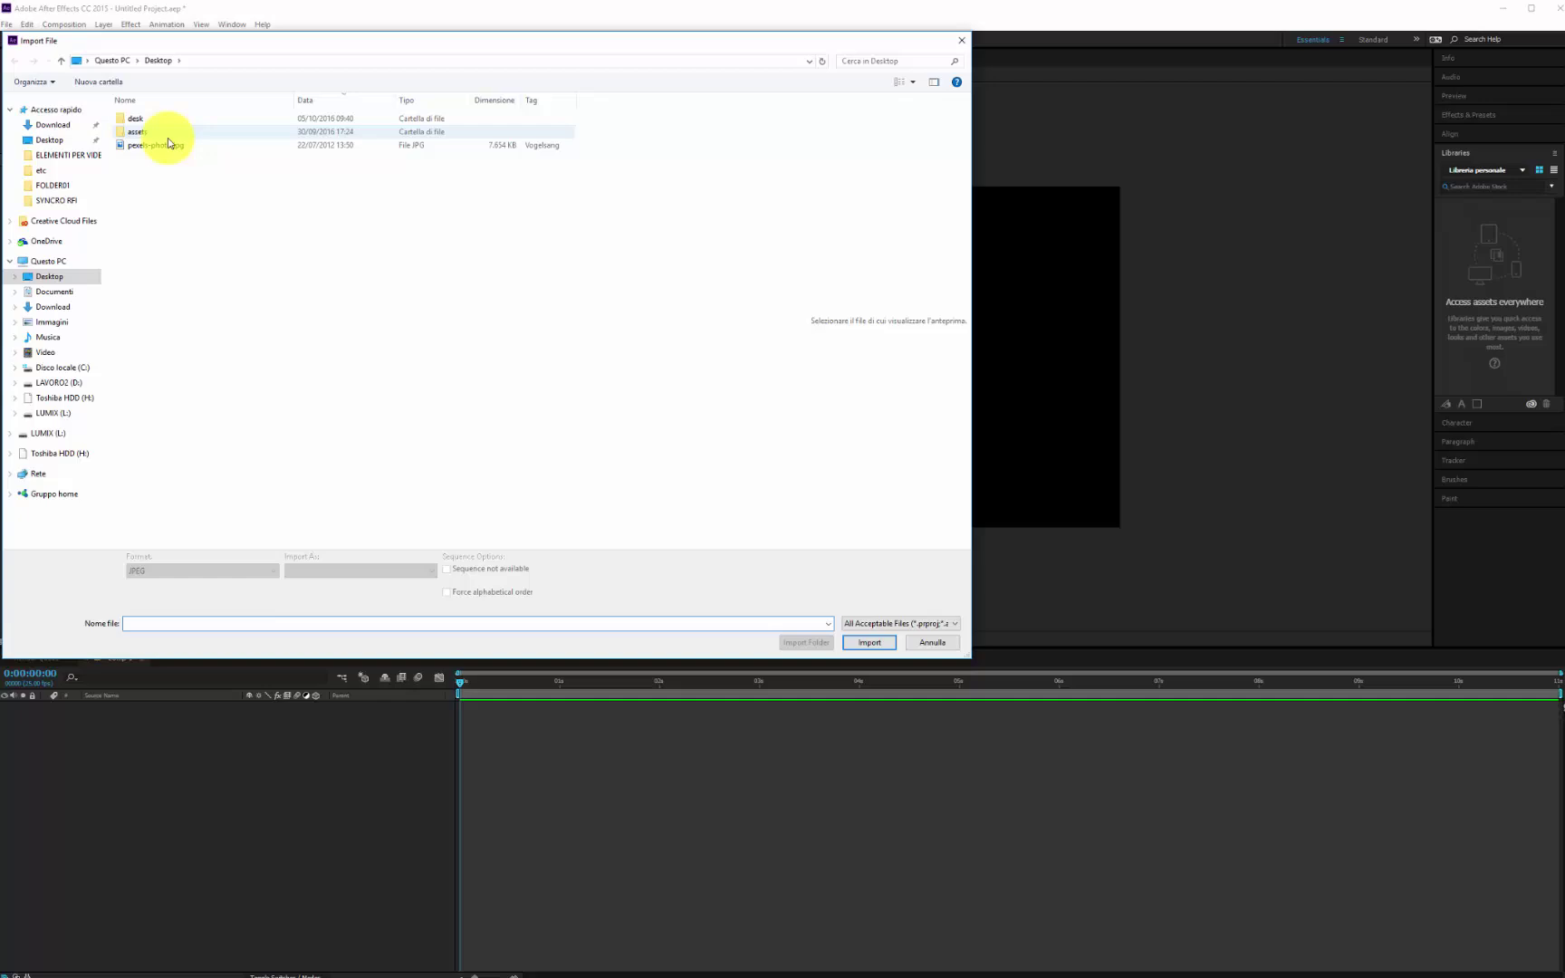
pyautogui.doubleClick(158, 146)
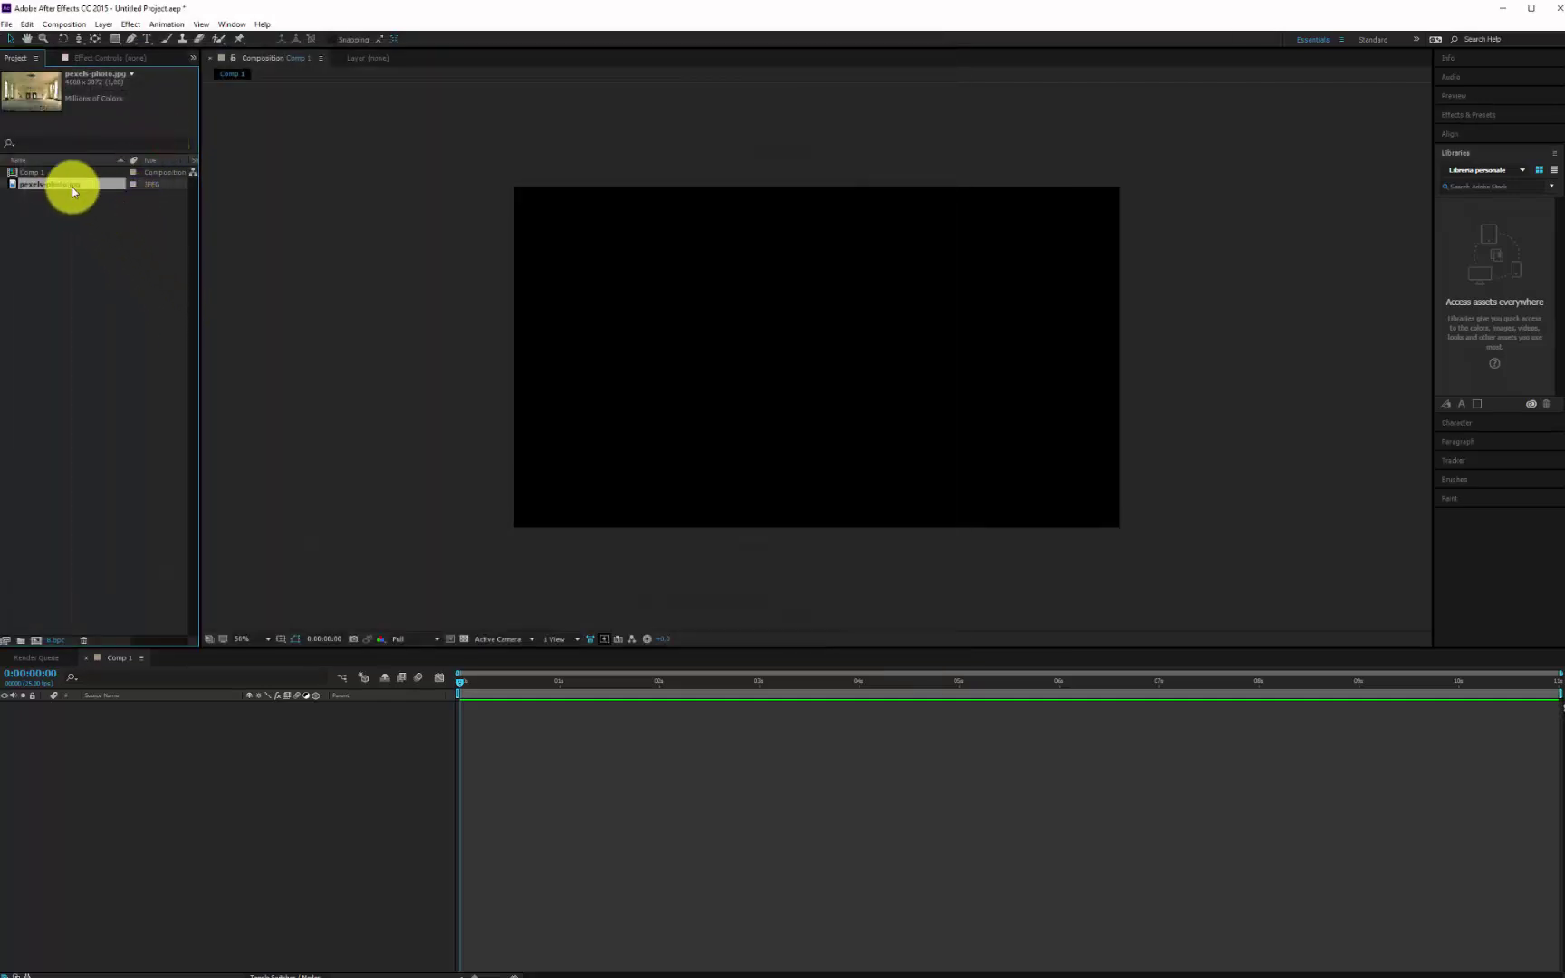
pyautogui.moveTo(51, 186); pyautogui.dragTo(178, 758)
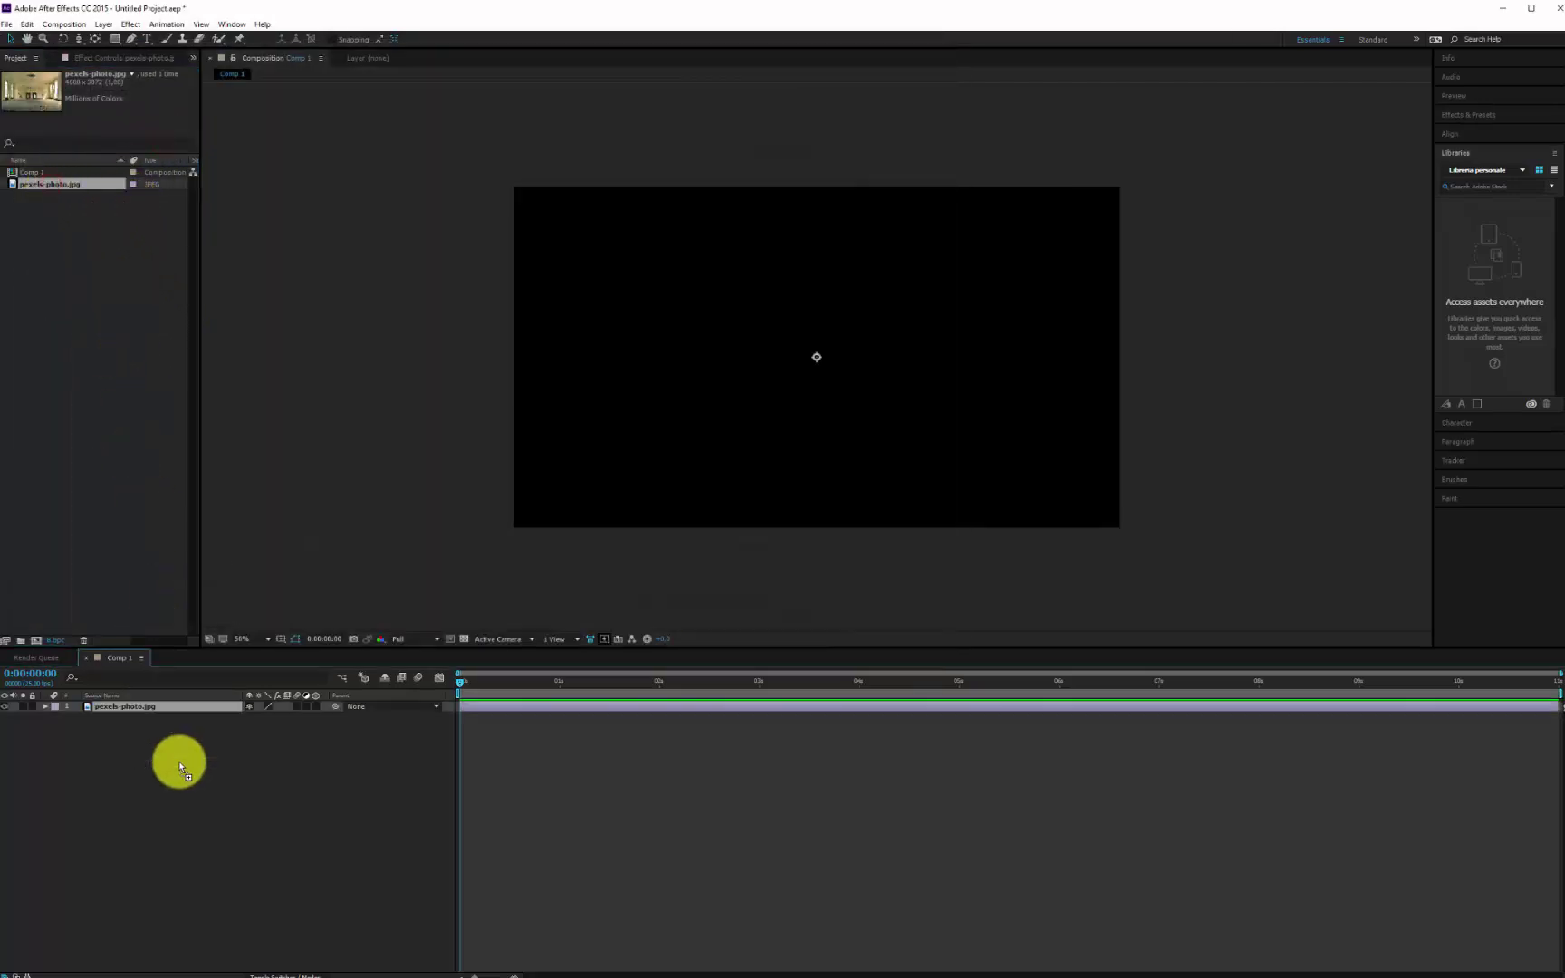
# Step: Scale the pexels-photo.jpg layer down to about 43%
pyautogui.press('s')
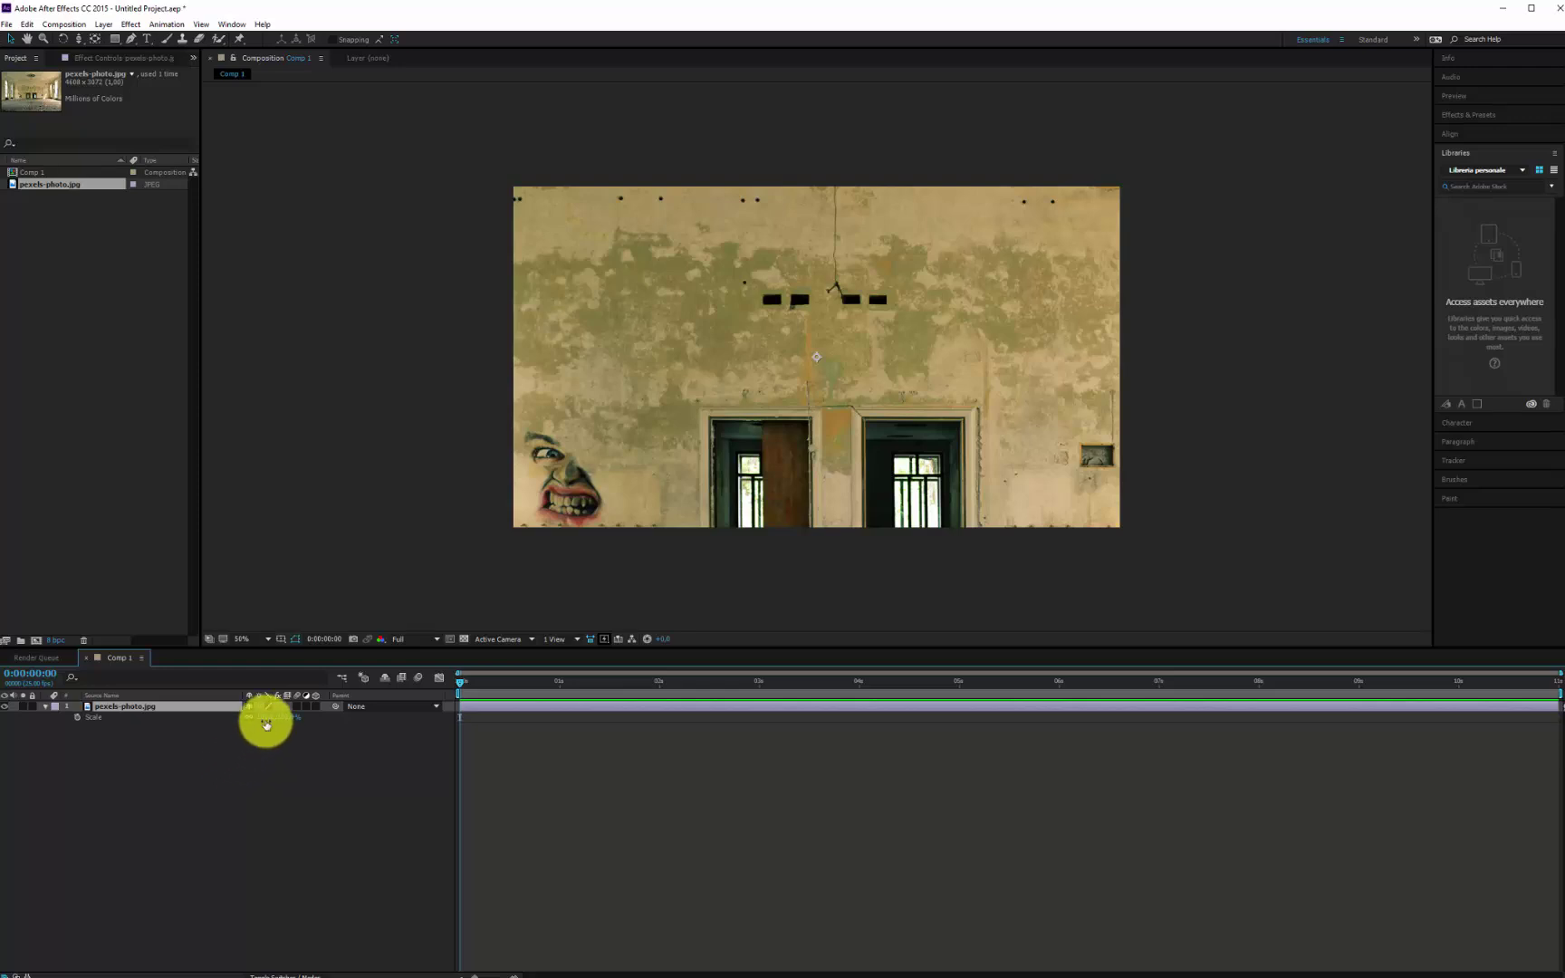
pyautogui.moveTo(265, 720)
pyautogui.mouseDown()
pyautogui.moveTo(252, 737)
pyautogui.moveTo(273, 737)
pyautogui.mouseUp()
pyautogui.click(229, 25)
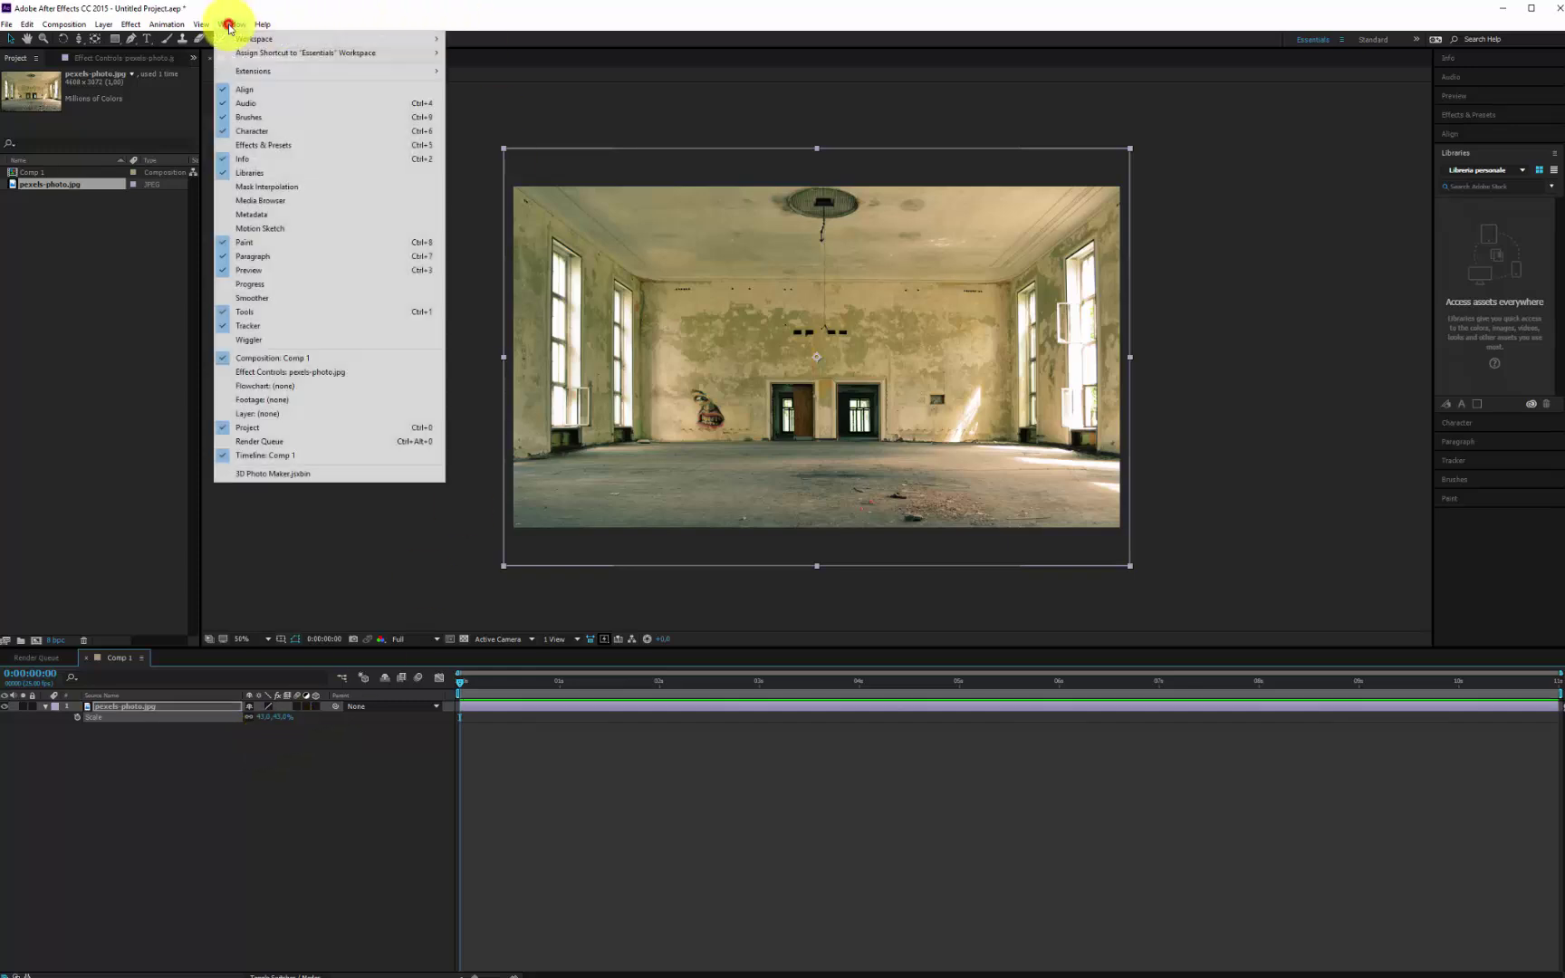
# Step: Open 3D Photo Maker, create a cage and lower its Y position to the room's horizon
pyautogui.click(278, 472)
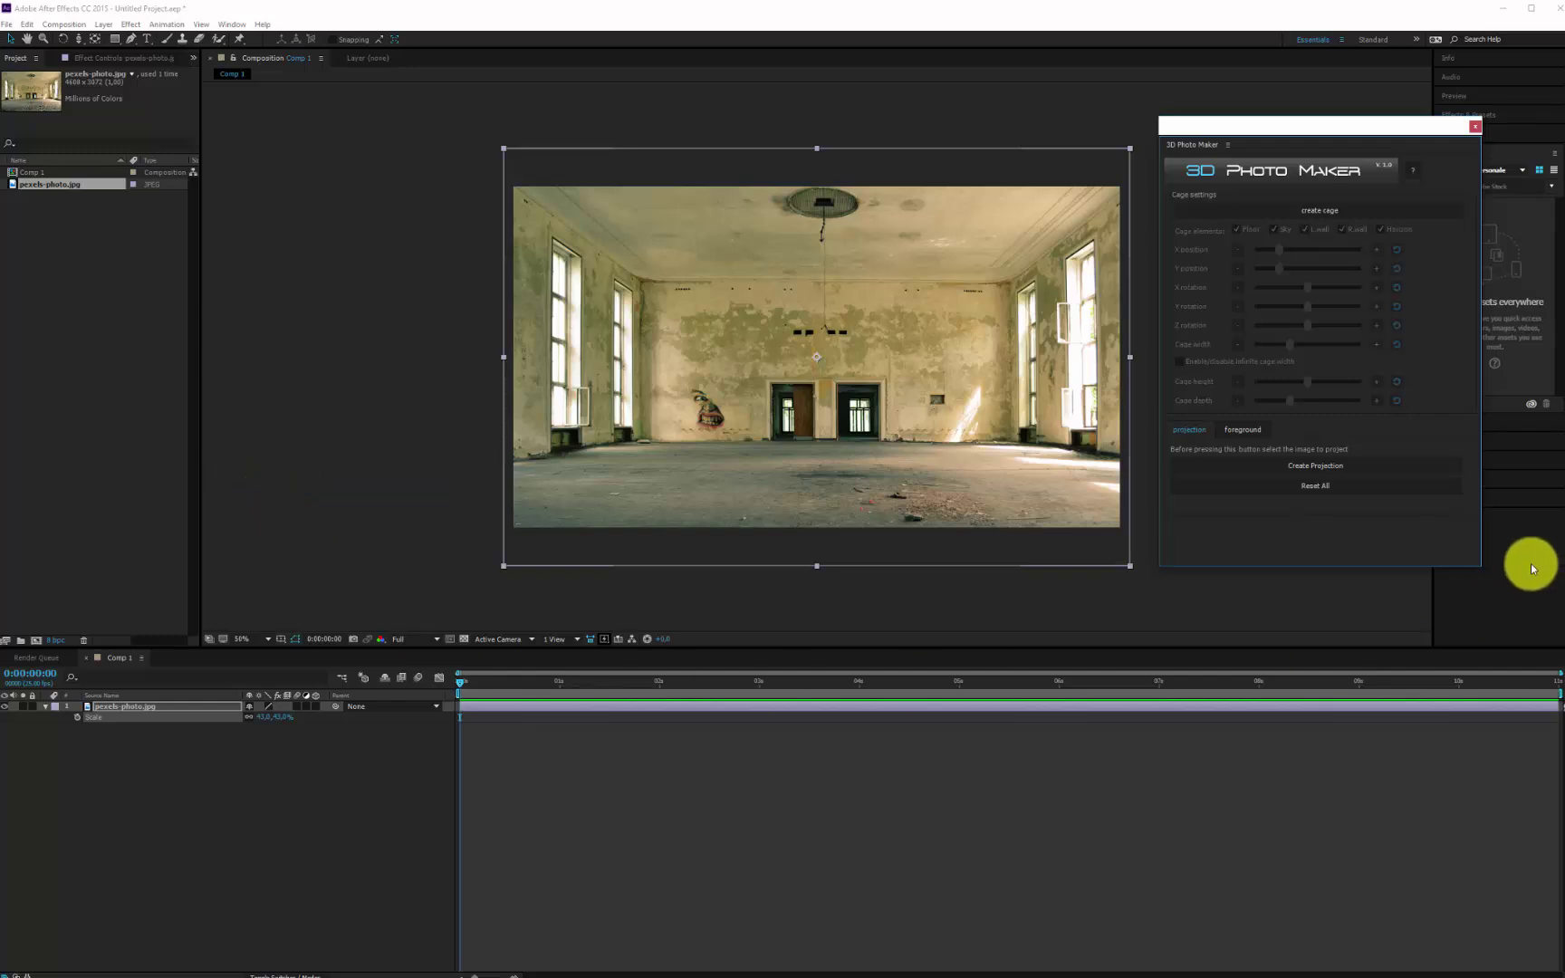
pyautogui.moveTo(1290, 129); pyautogui.dragTo(1284, 129)
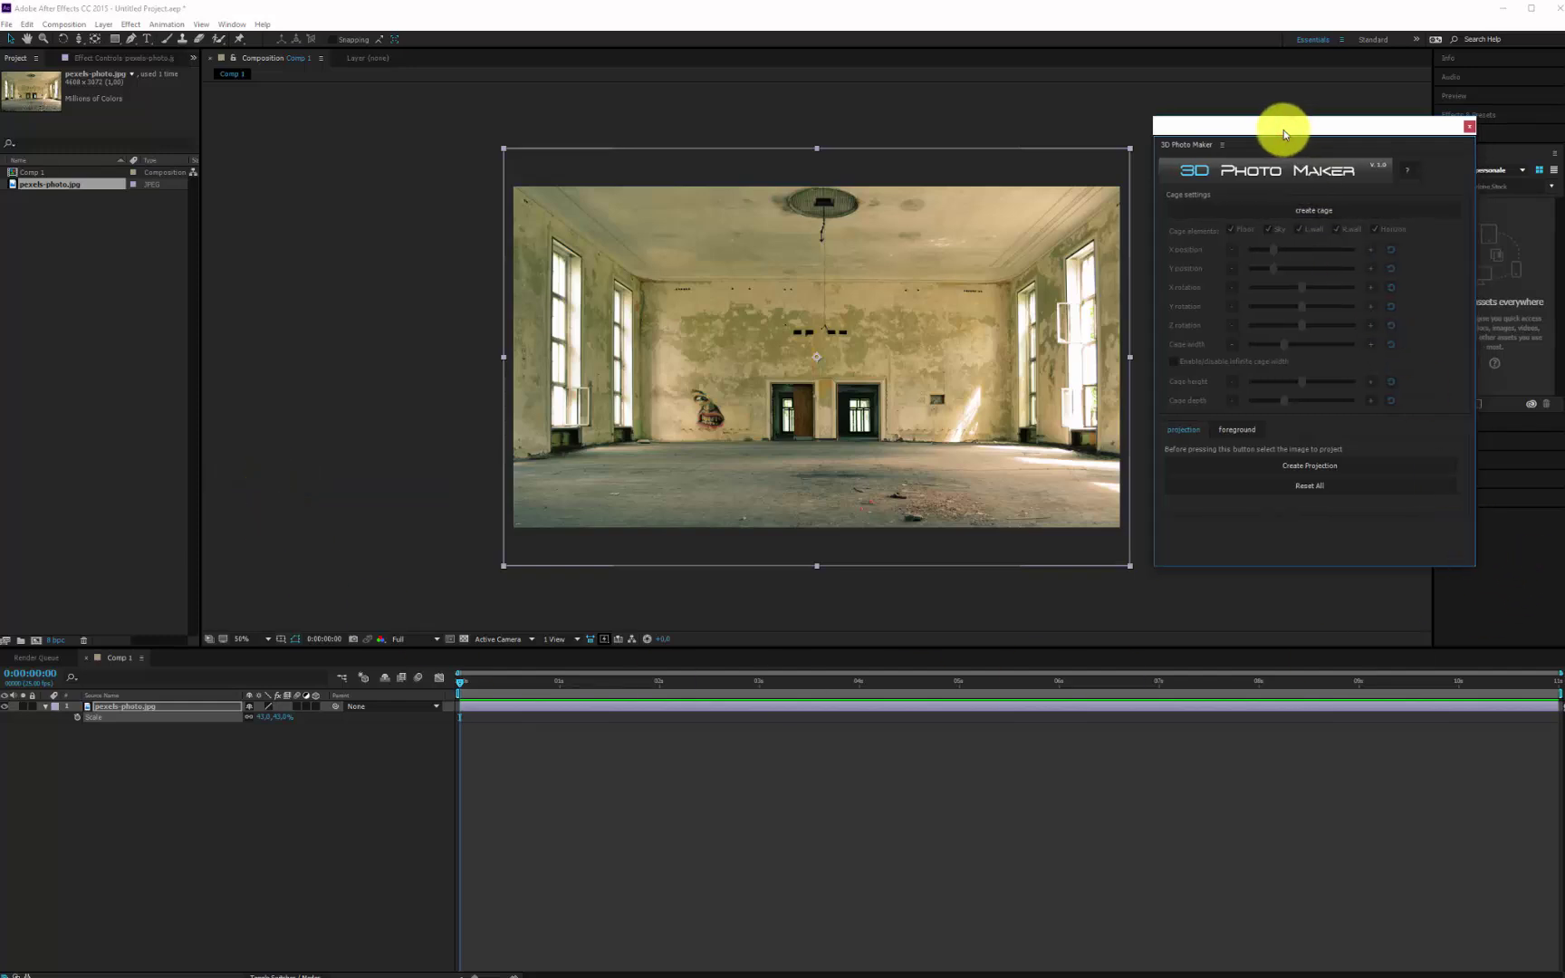
pyautogui.click(1309, 210)
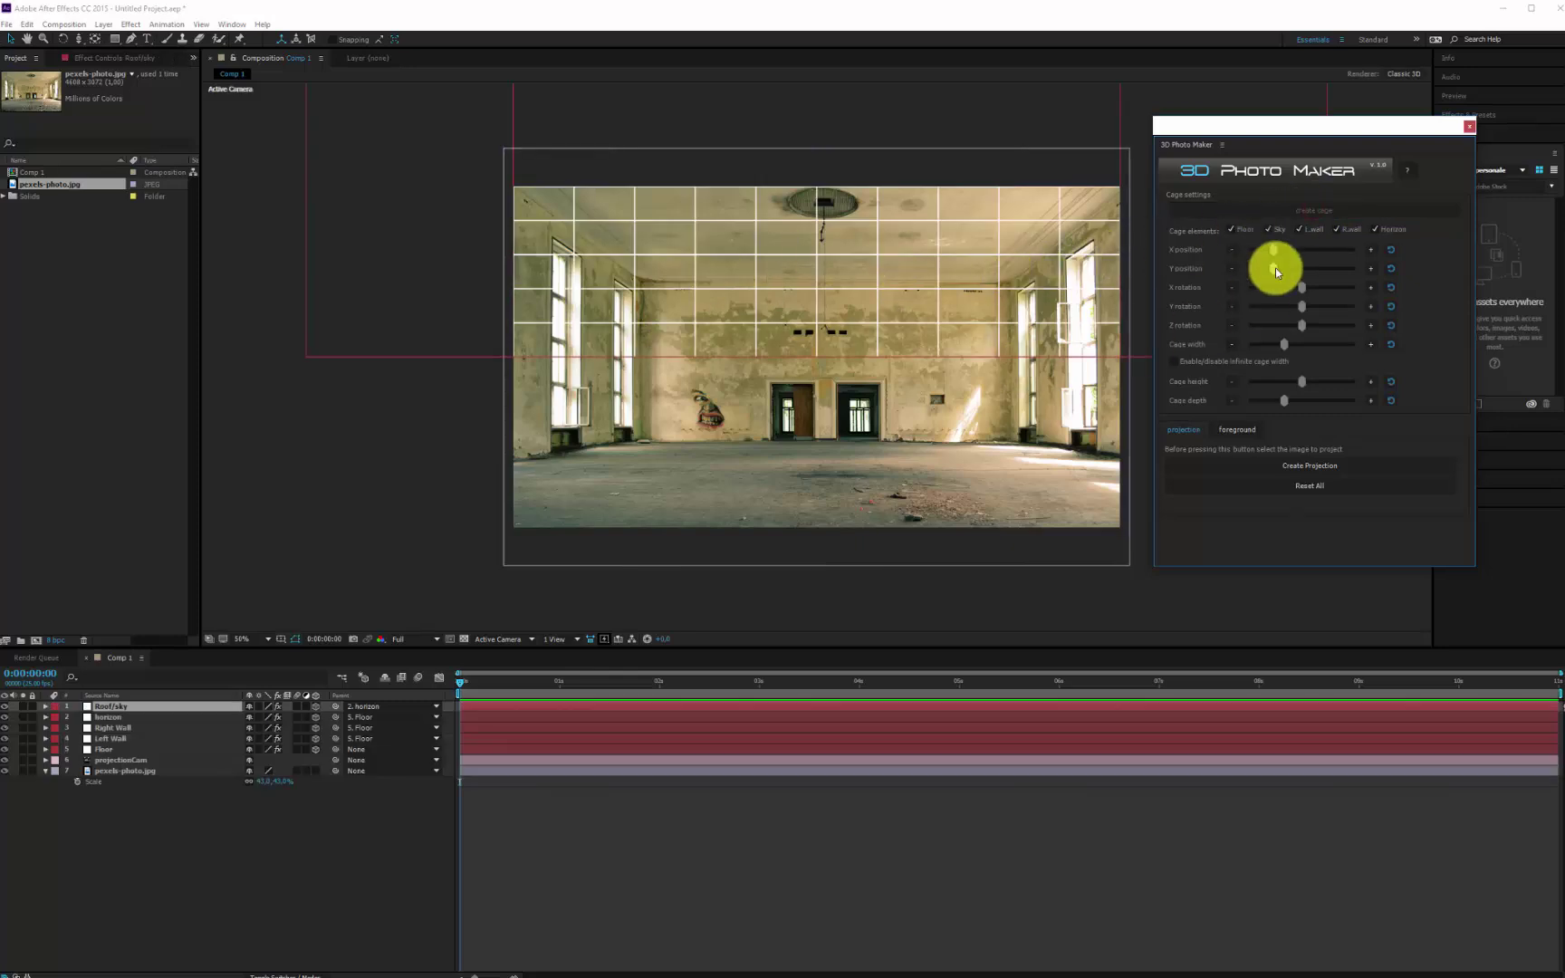
pyautogui.moveTo(1274, 268); pyautogui.dragTo(1284, 268)
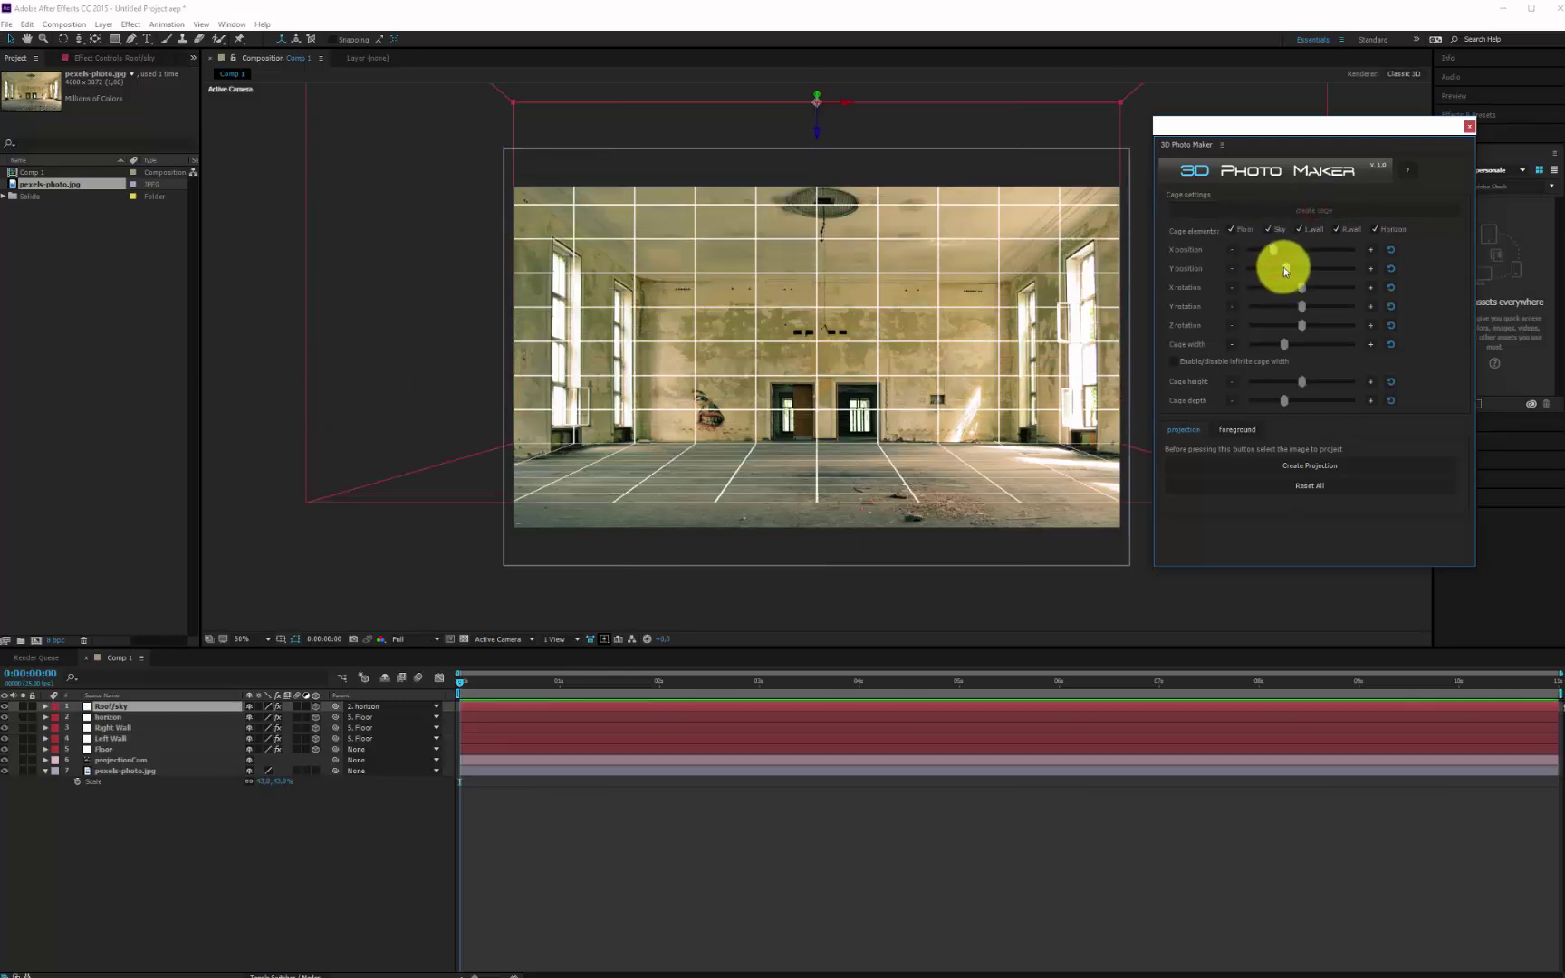
pyautogui.click(1232, 268)
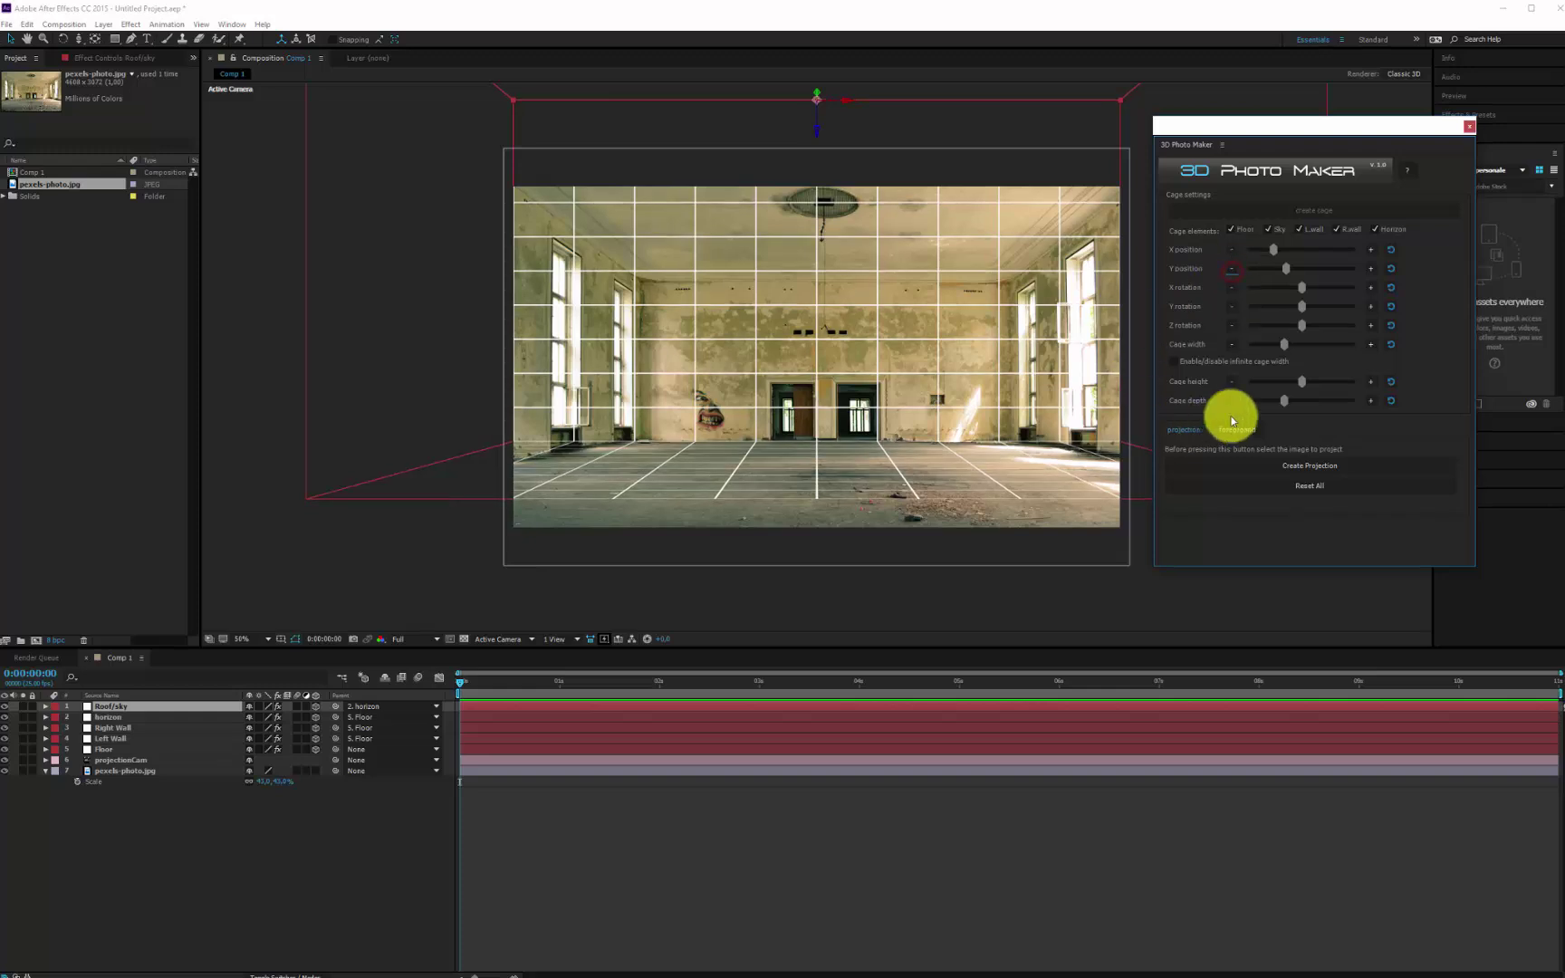
# Step: Fit cage width, X position, X rotation, depth and height to the room, then create the projection
pyautogui.moveTo(1282, 346); pyautogui.dragTo(1265, 345)
pyautogui.click(1370, 344)
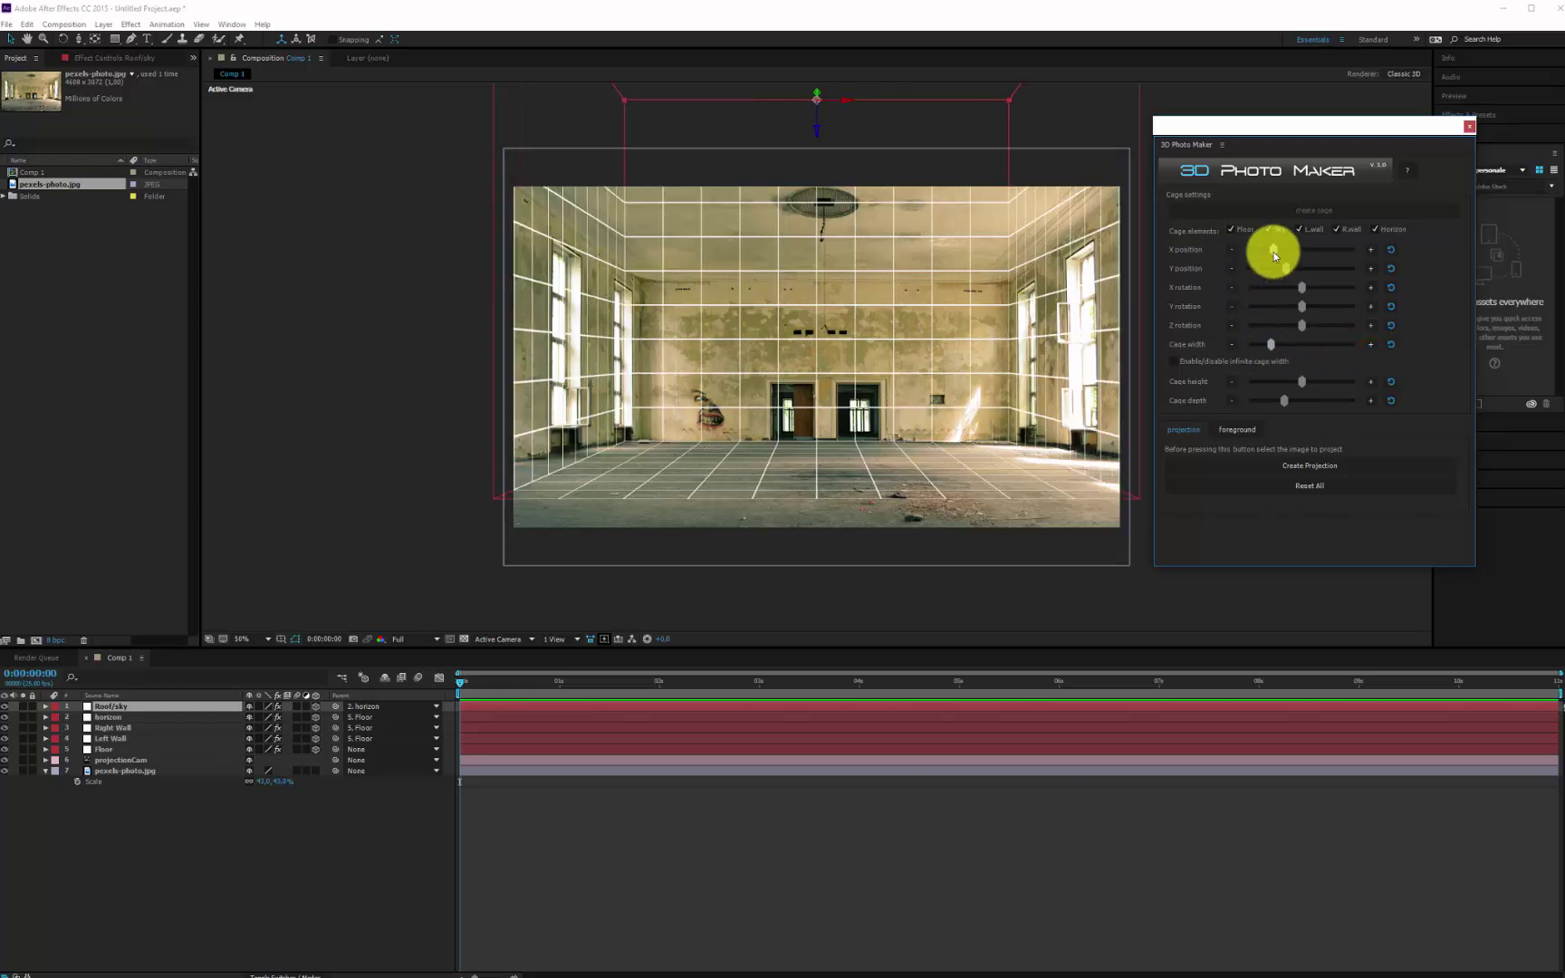
pyautogui.click(1231, 249)
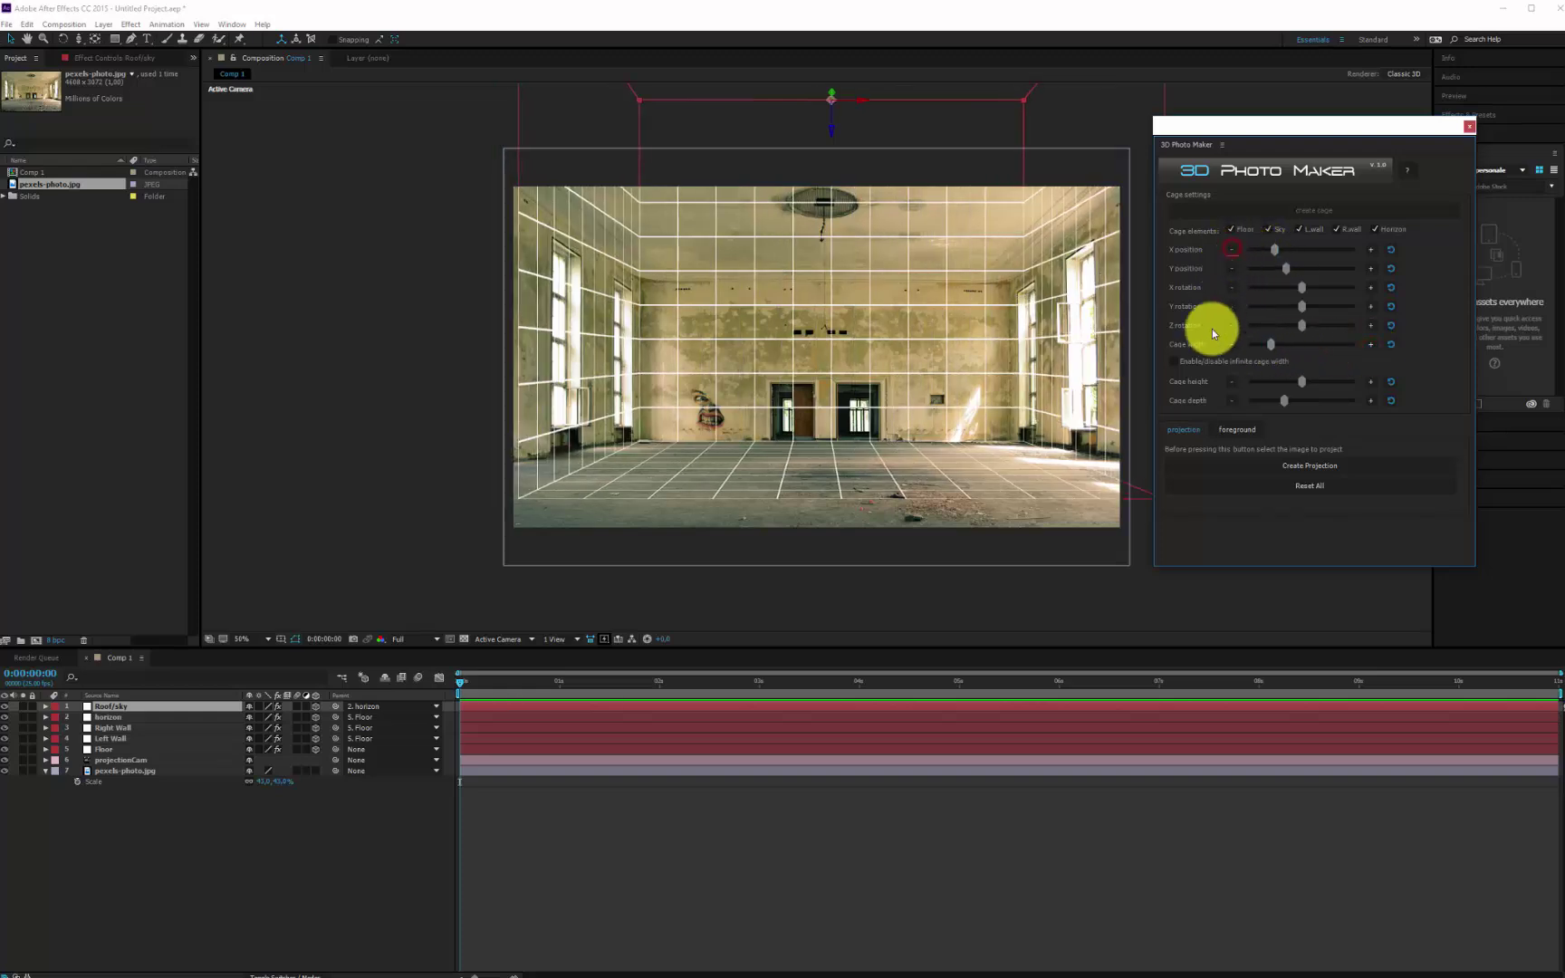
pyautogui.click(1300, 288)
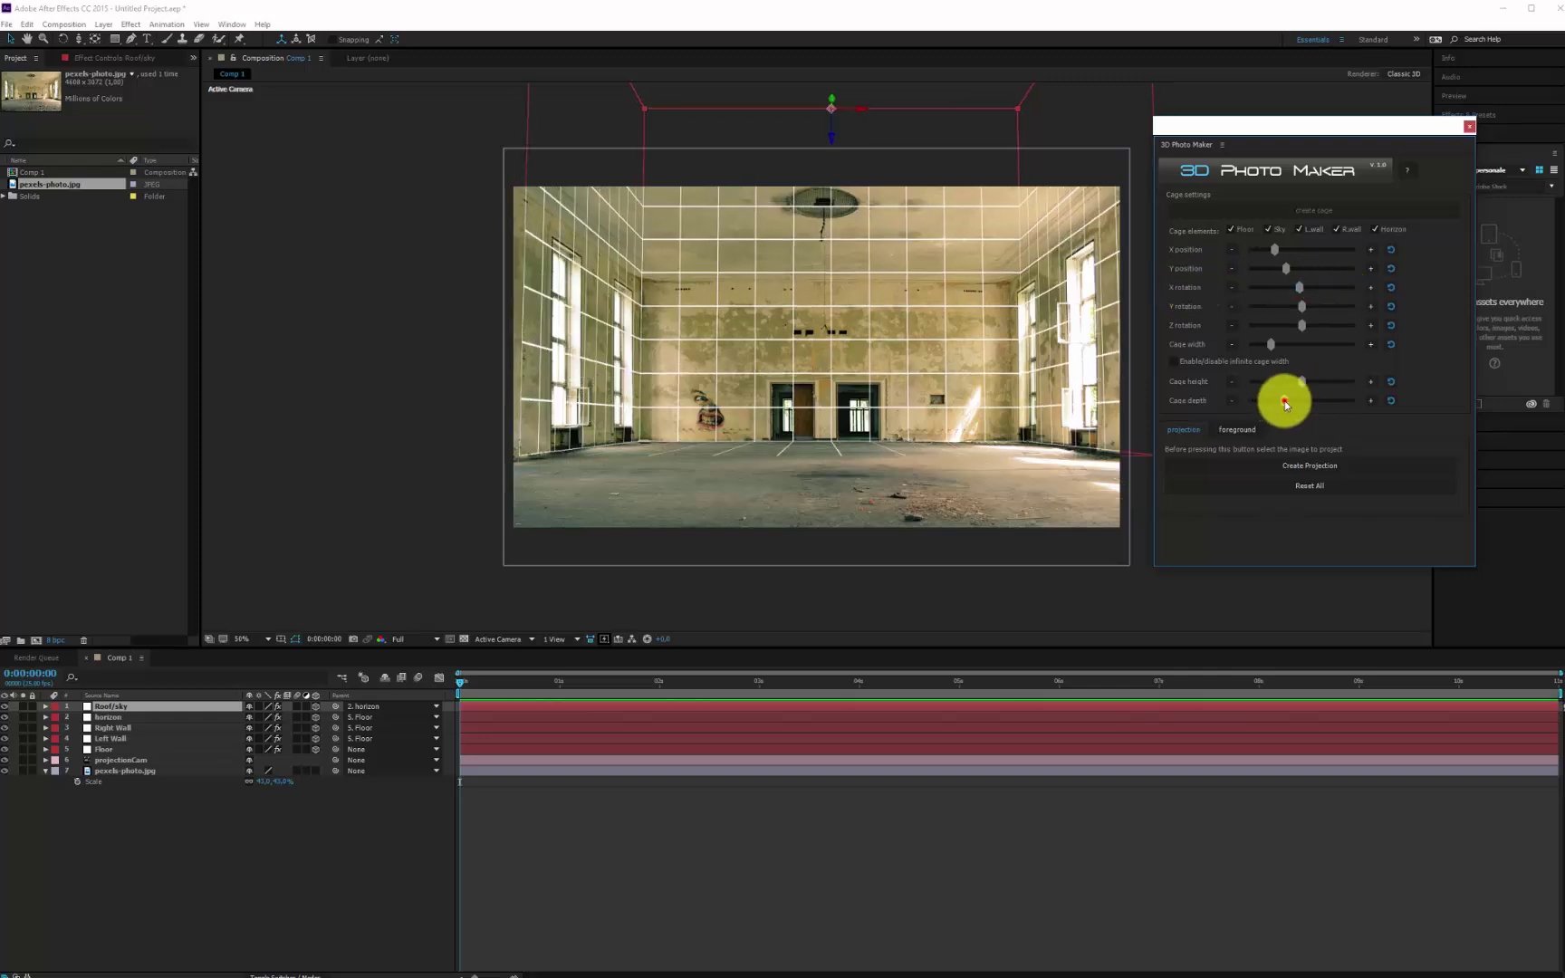
pyautogui.moveTo(1285, 404); pyautogui.dragTo(1328, 400)
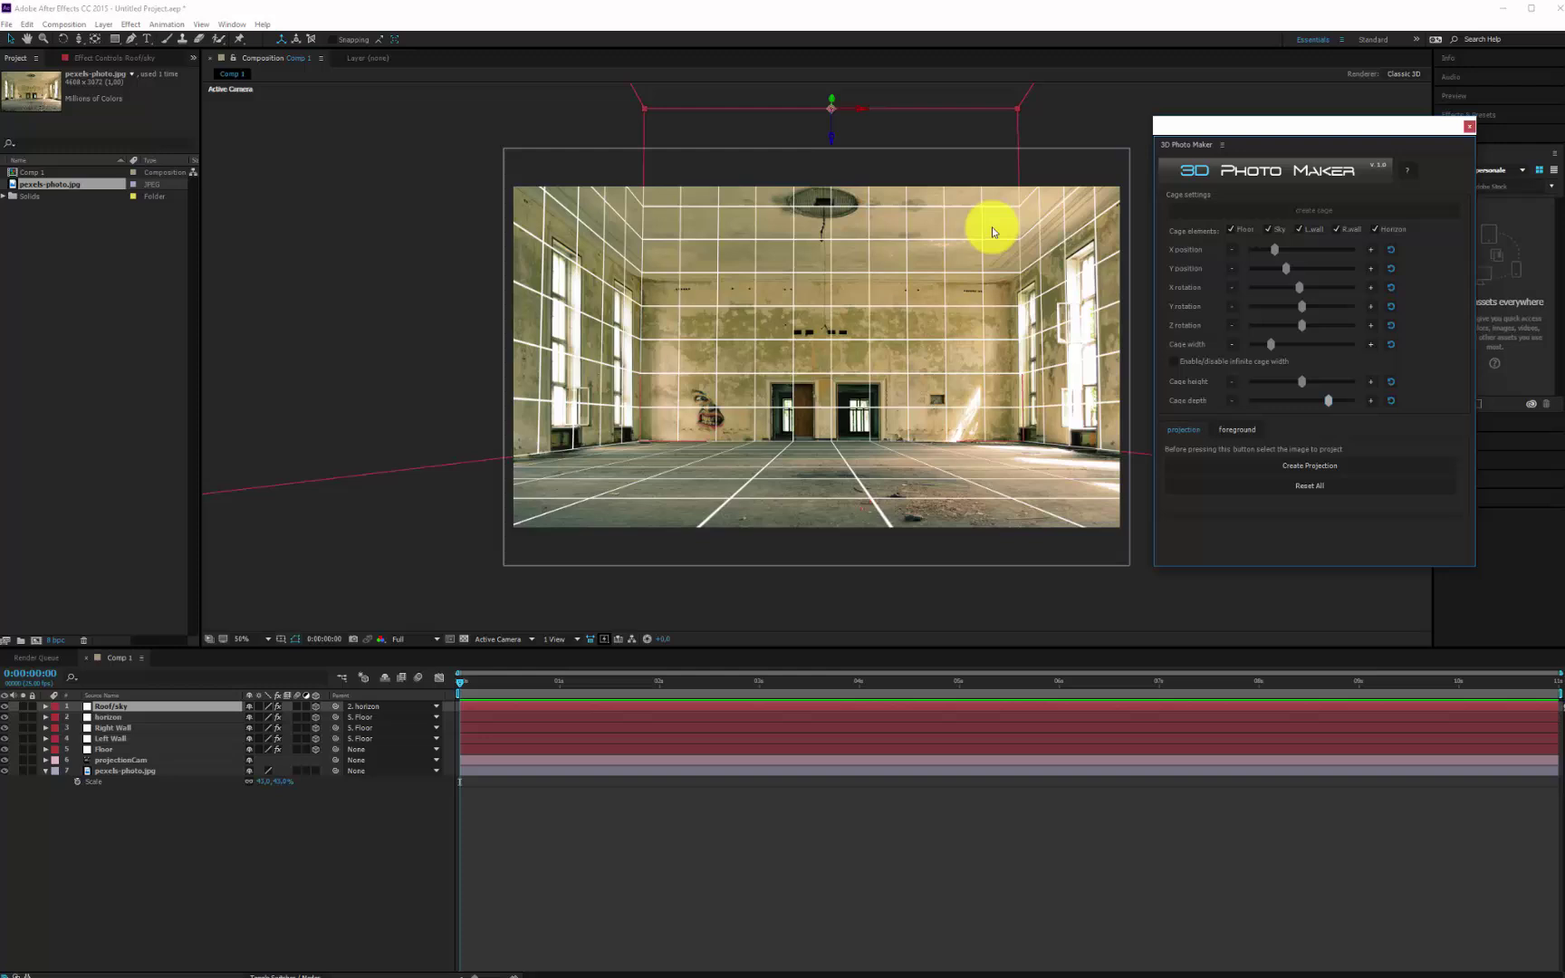
pyautogui.moveTo(1301, 381); pyautogui.dragTo(1275, 387)
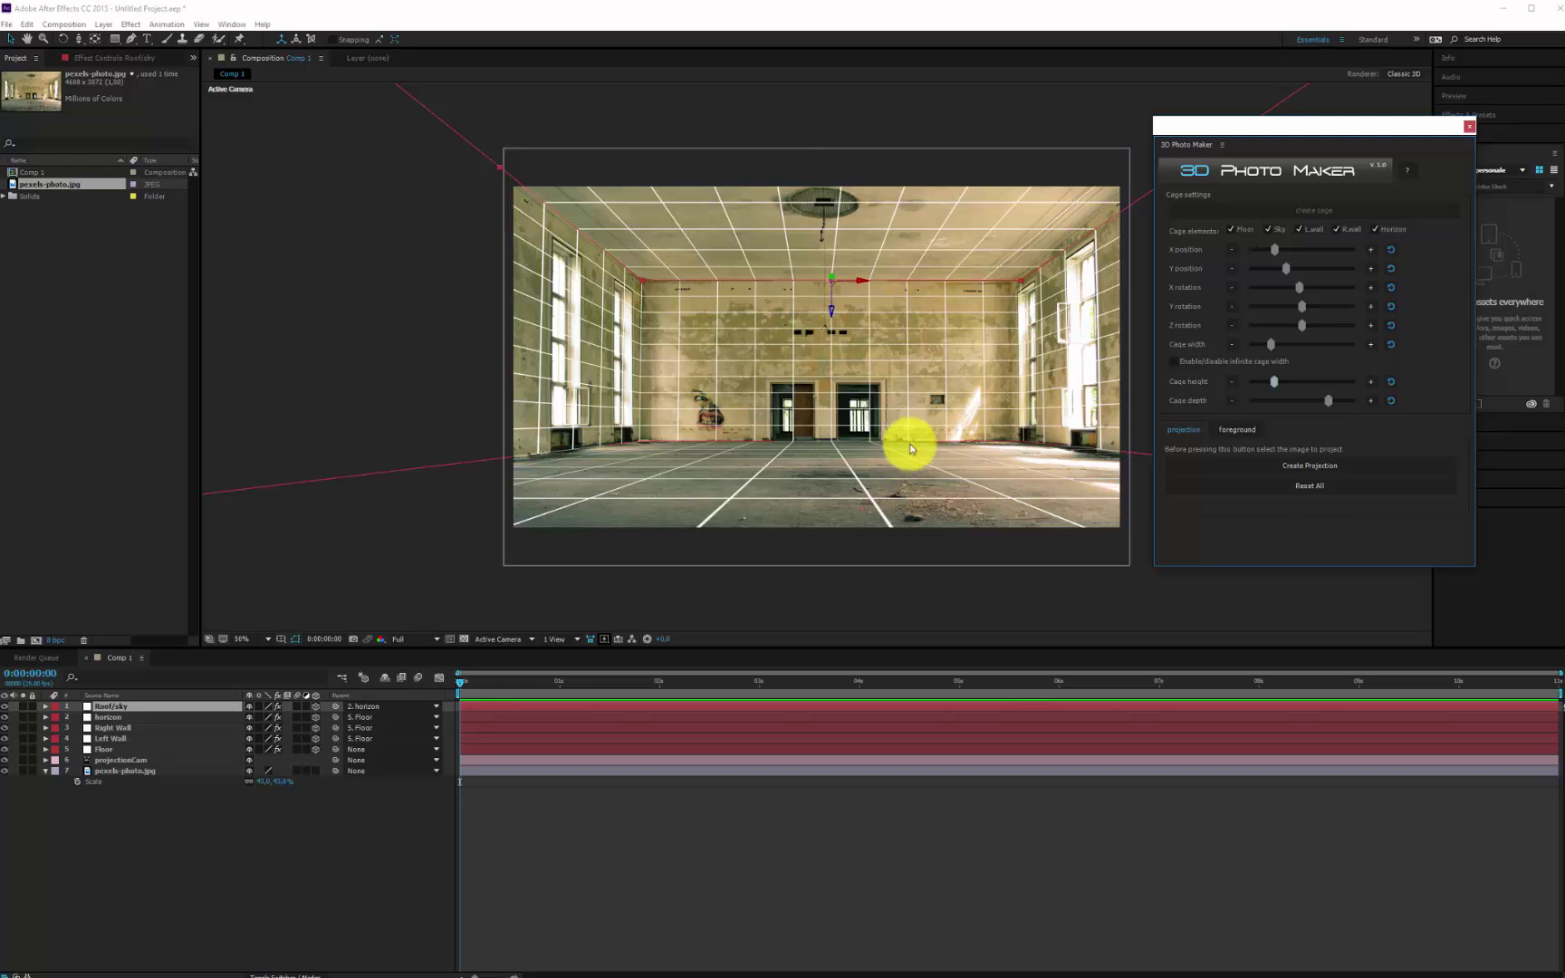
pyautogui.click(1321, 468)
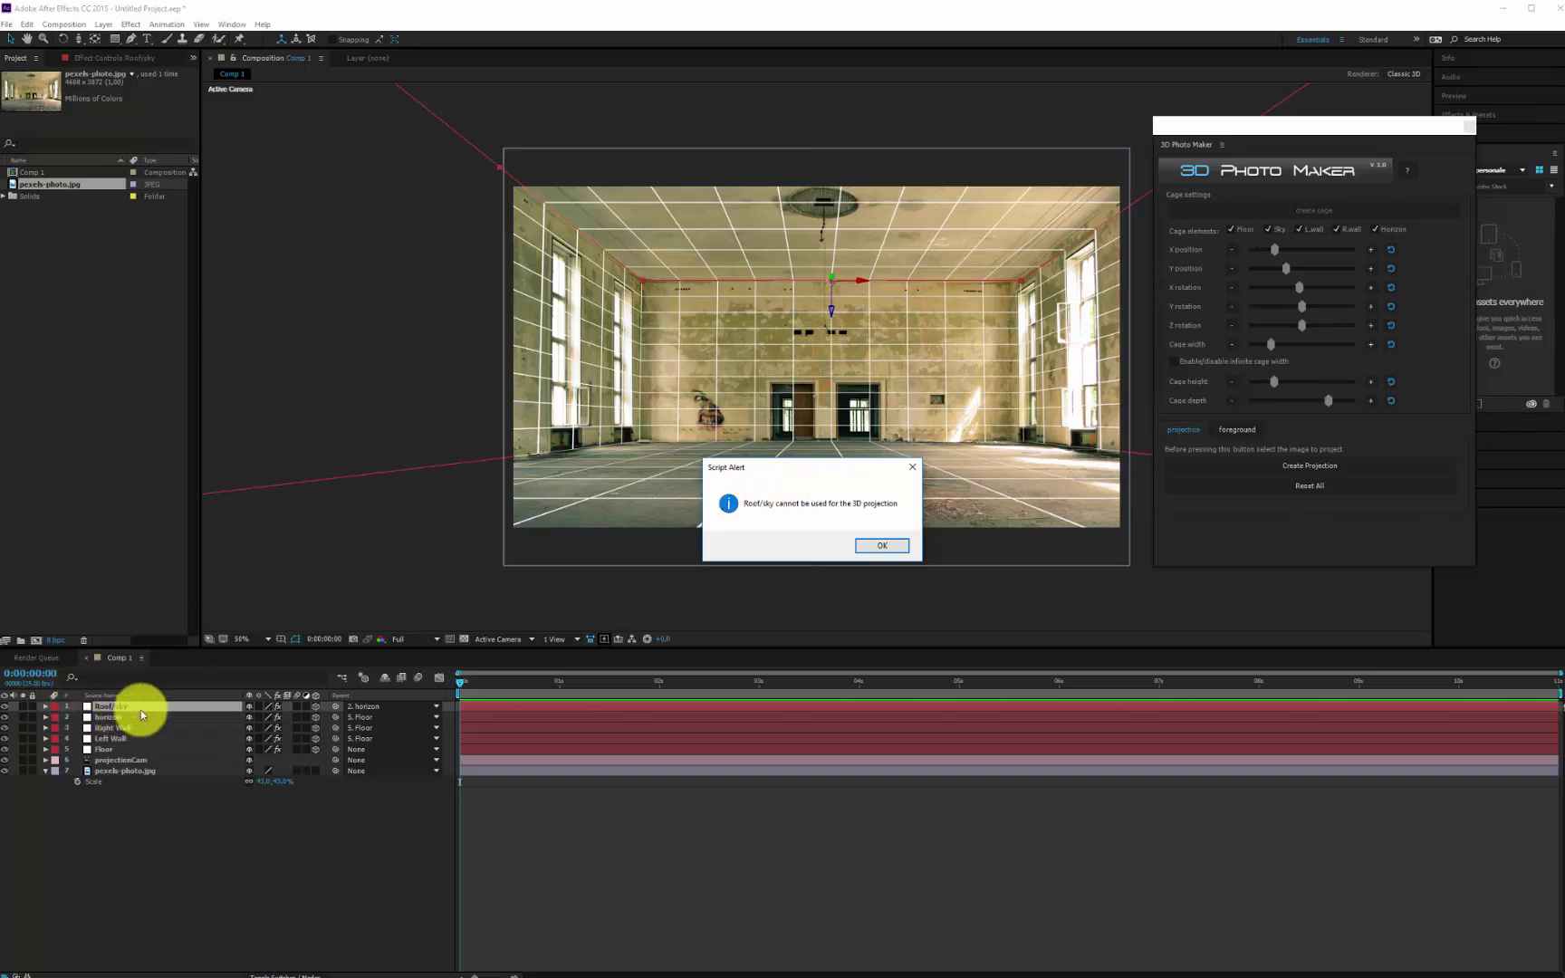
# Step: Dismiss the Roof/sky alert and project pexels-photo.jpg onto the cage
pyautogui.click(885, 547)
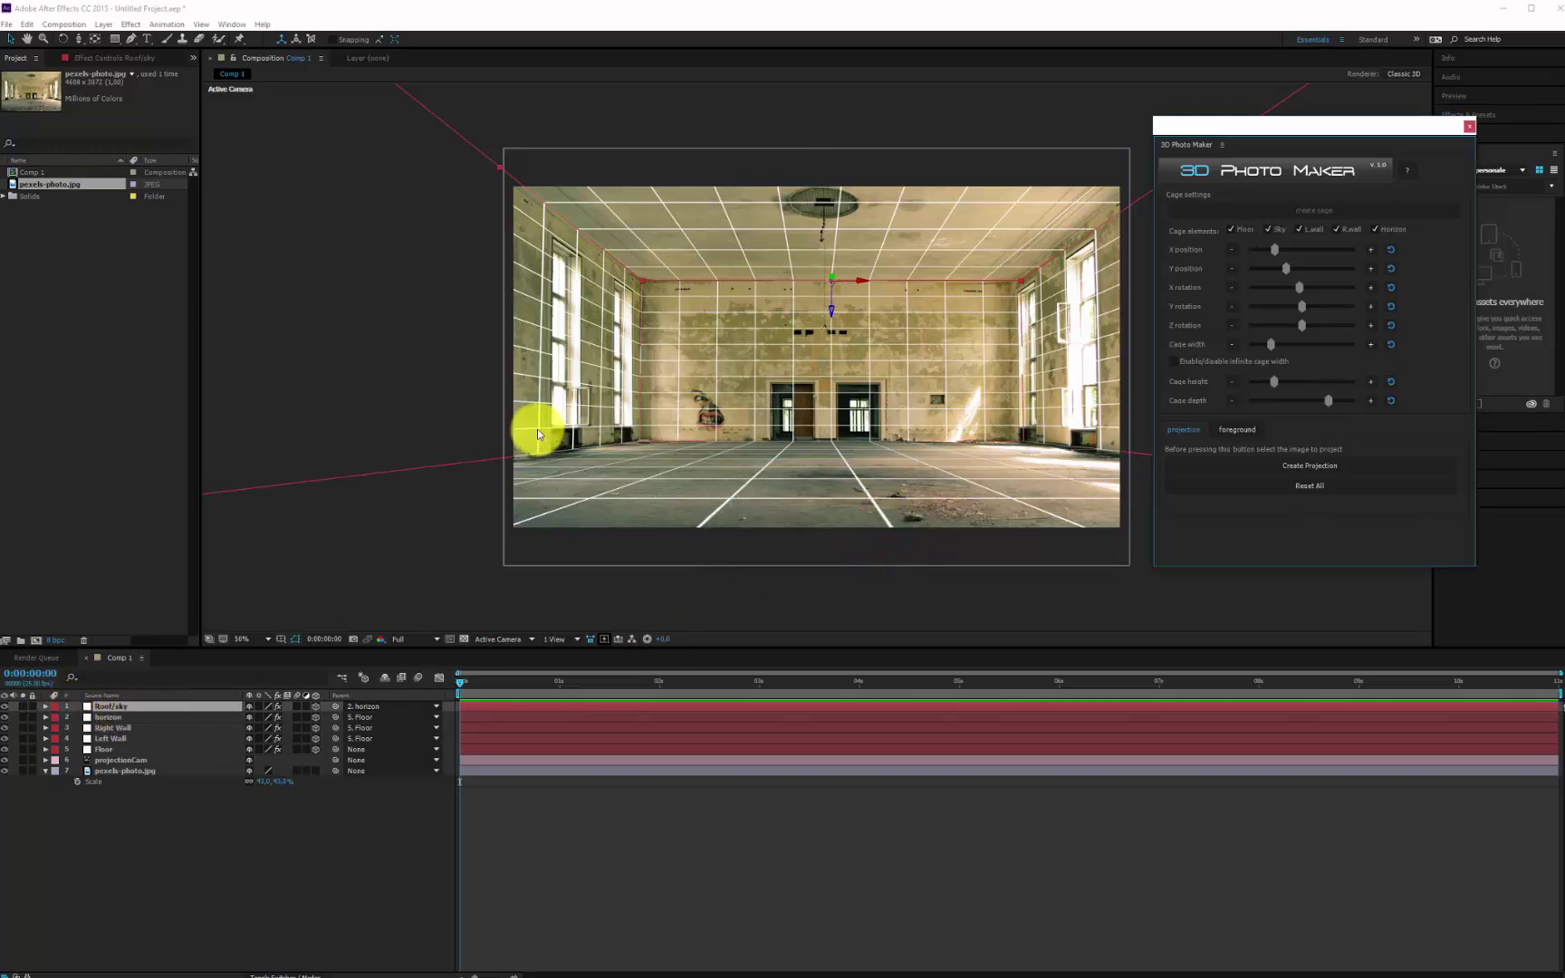
pyautogui.click(127, 772)
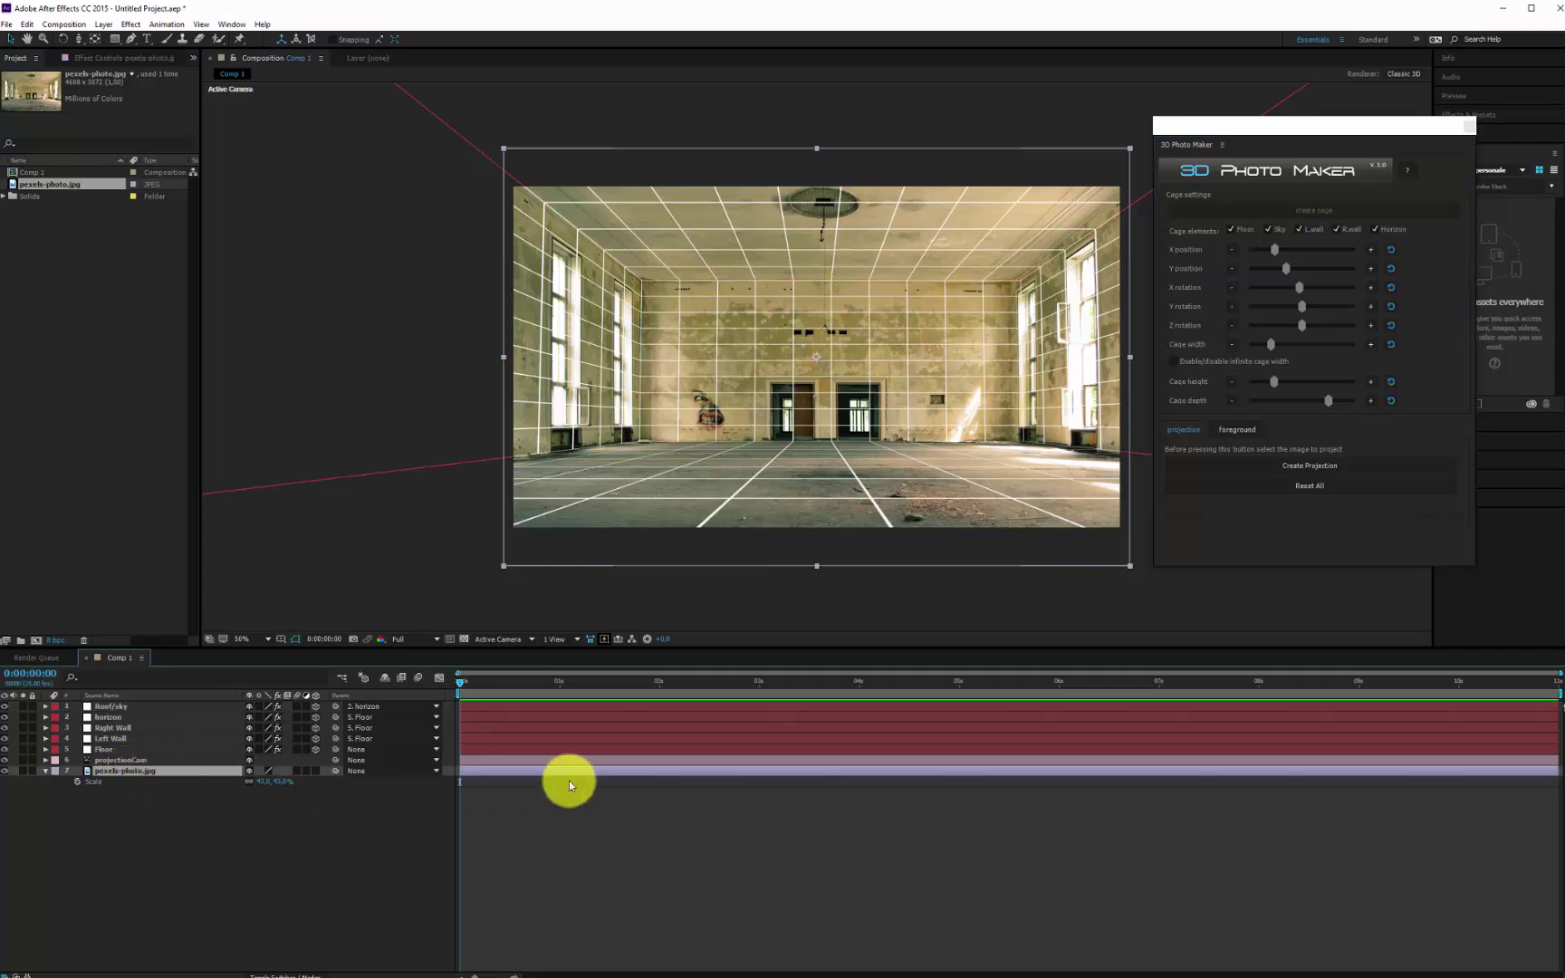
pyautogui.click(1307, 467)
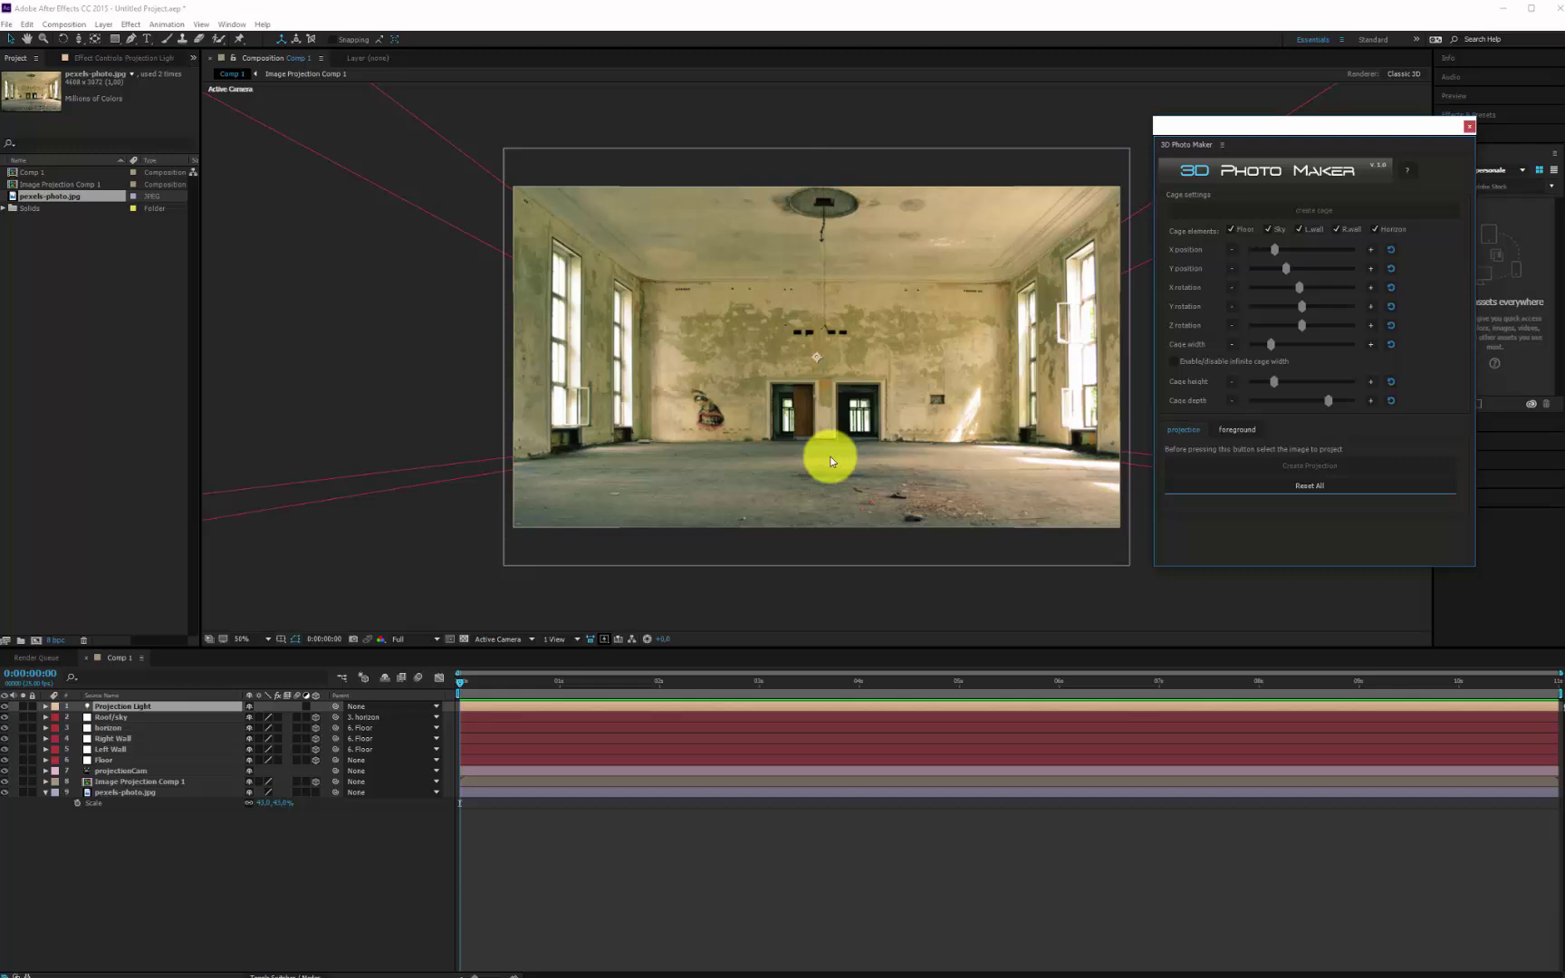
# Step: Dolly the projectionCam camera forward into the projected room
pyautogui.click(782, 472)
pyautogui.click(107, 770)
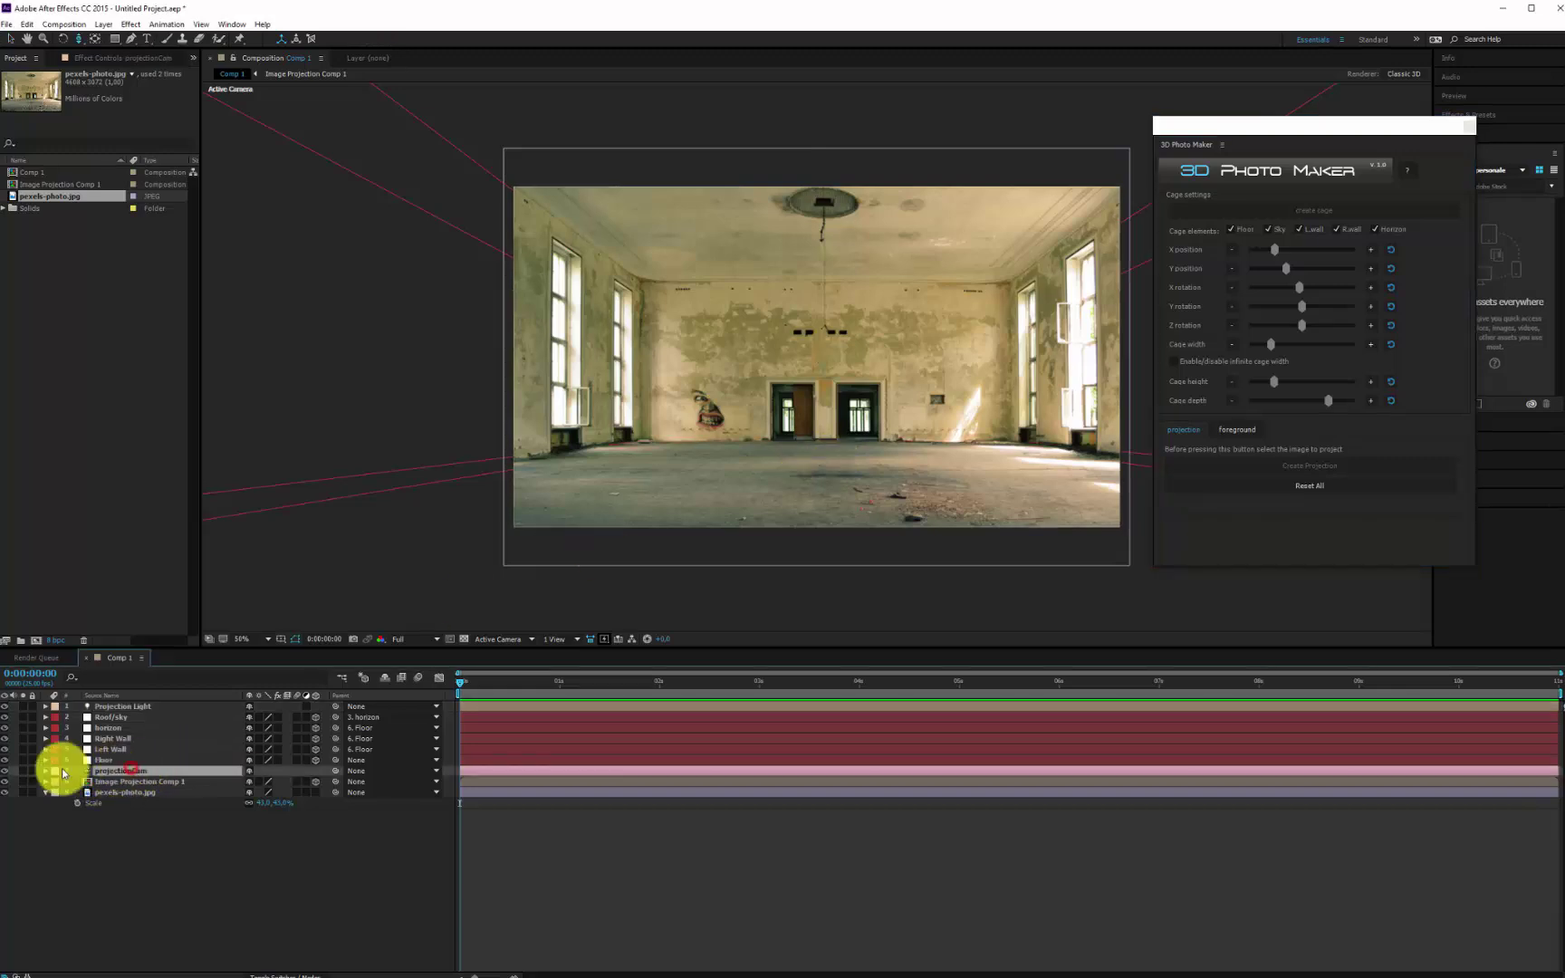
pyautogui.moveTo(825, 426)
pyautogui.mouseDown()
pyautogui.moveTo(842, 374)
pyautogui.moveTo(831, 423)
pyautogui.mouseUp()
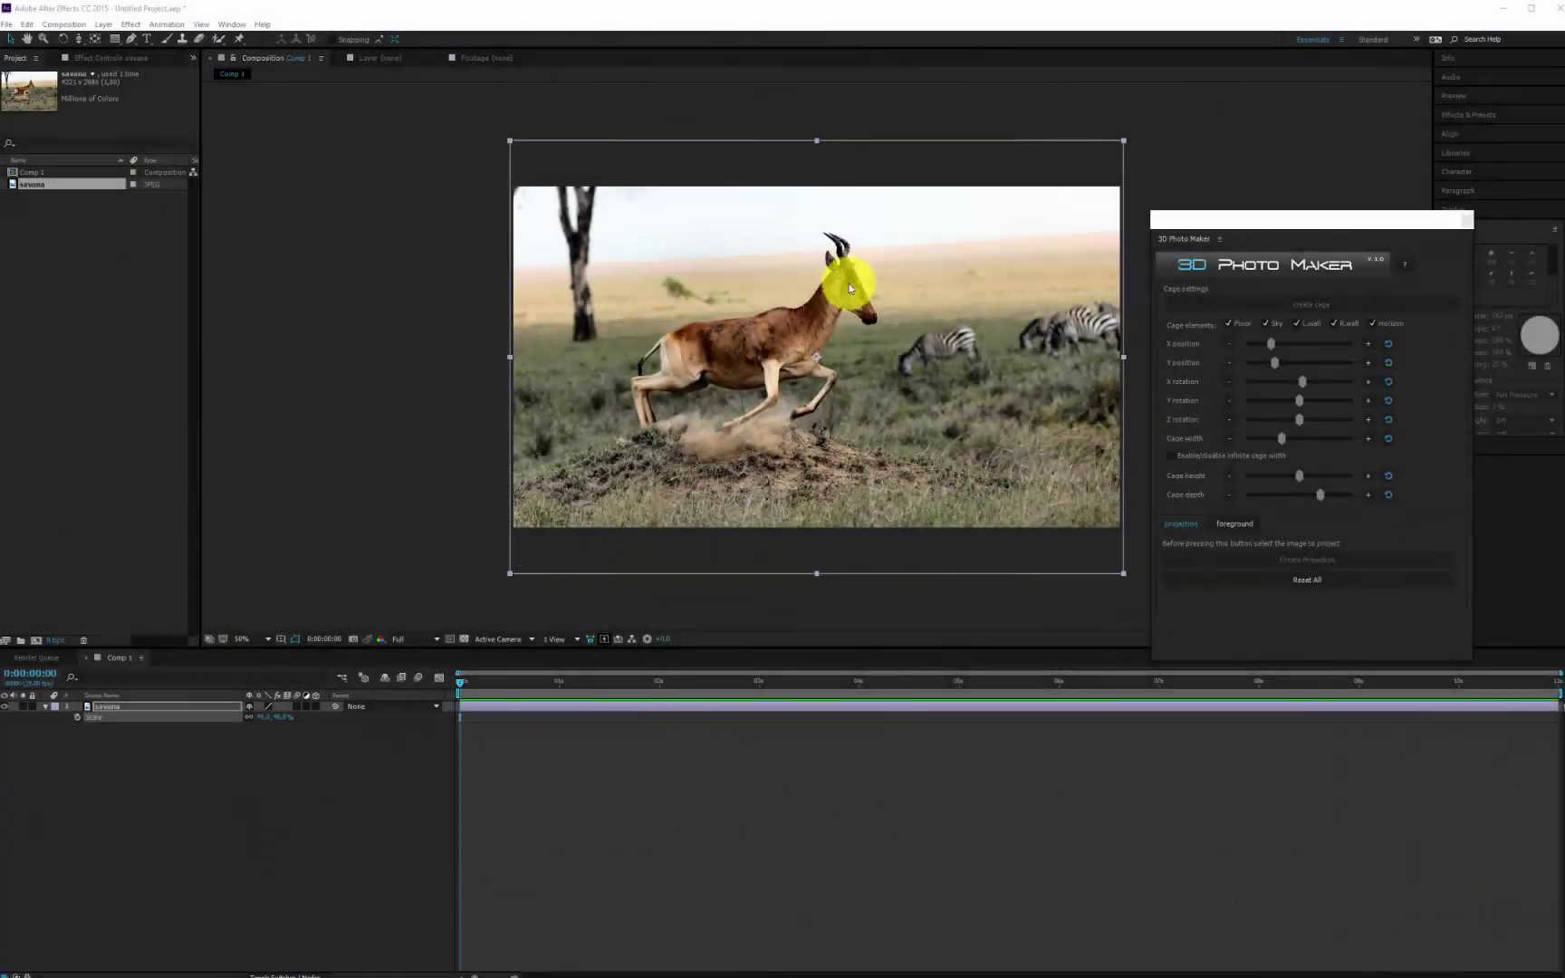
# Step: Reset All, build a cage with raised horizon and deeper floor, and project the savana layer
pyautogui.moveTo(1313, 221); pyautogui.dragTo(1318, 156)
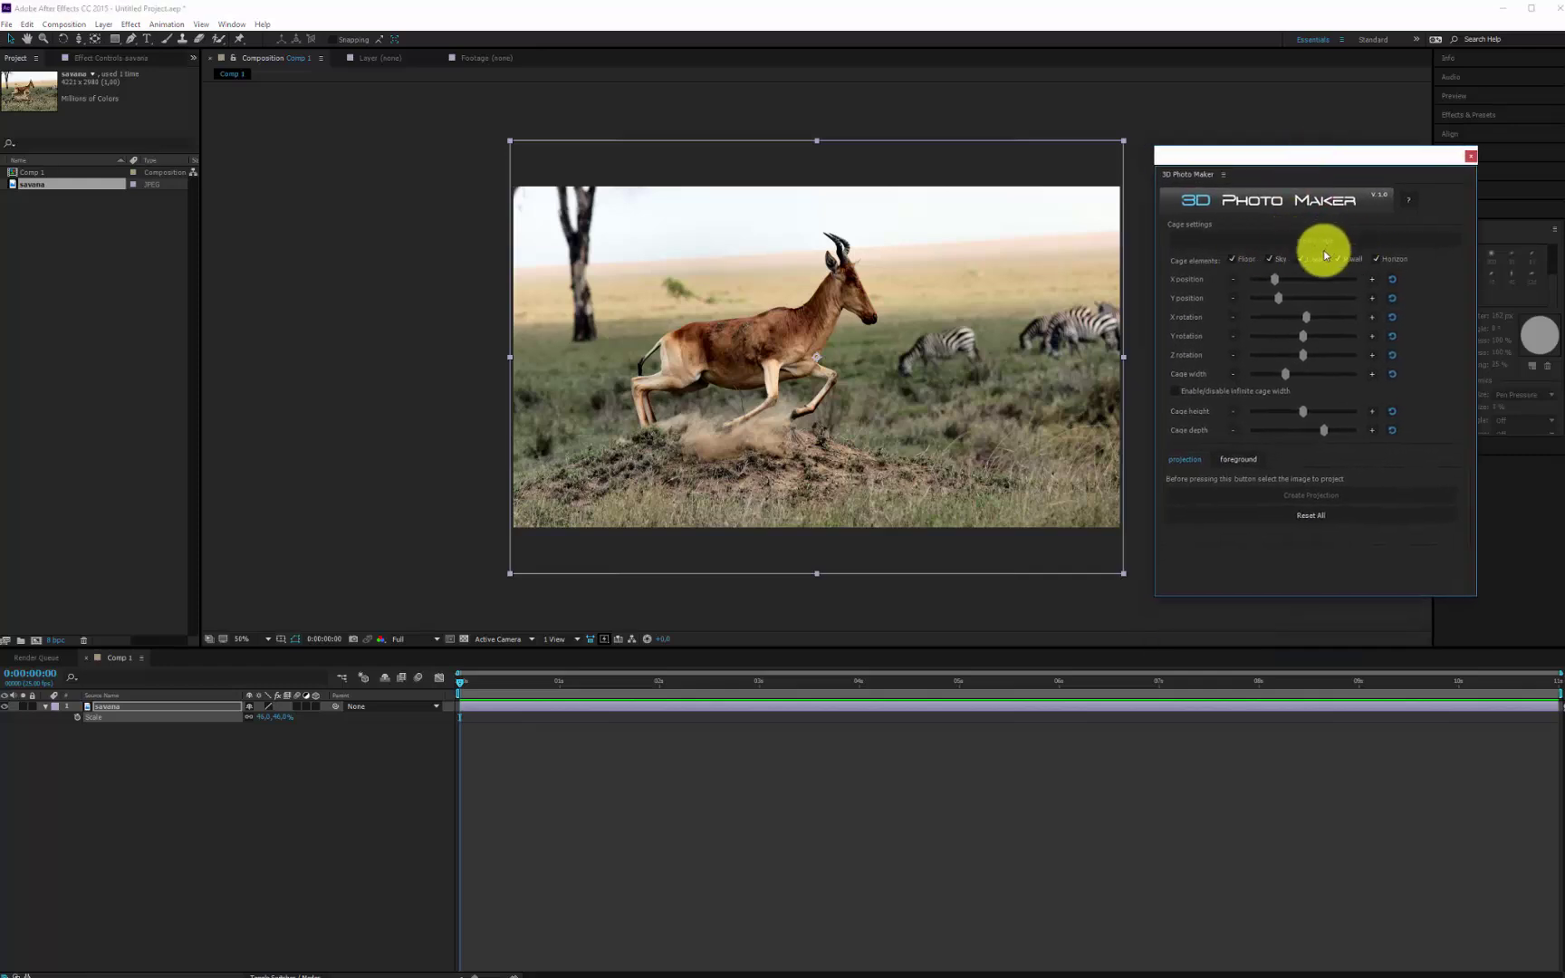
pyautogui.click(1306, 515)
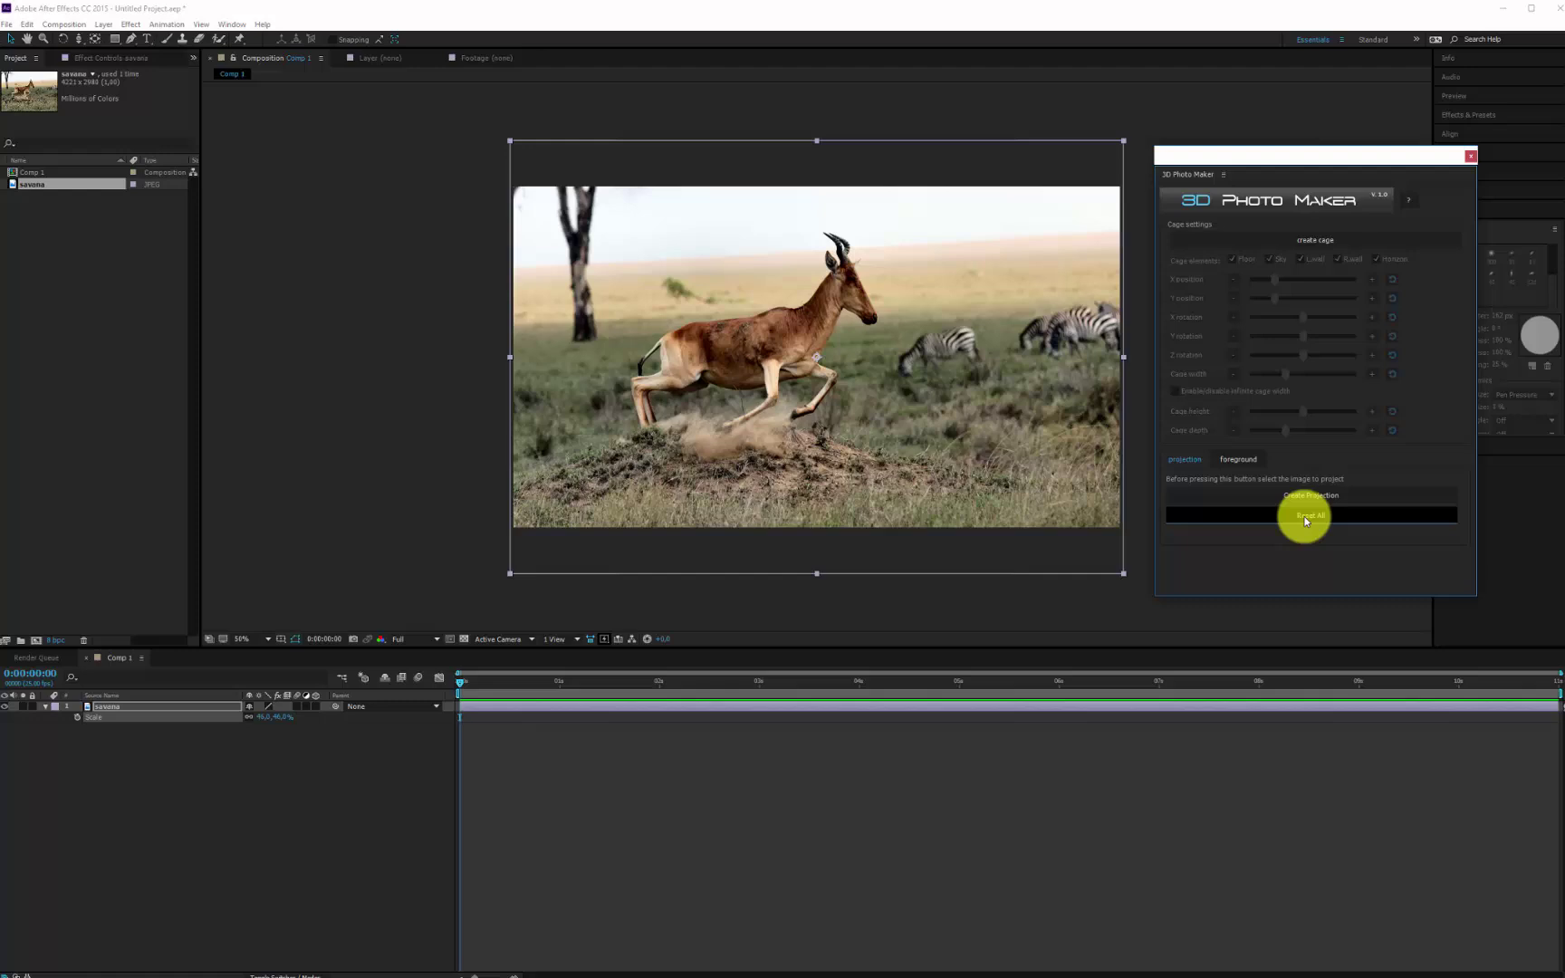
pyautogui.click(1343, 240)
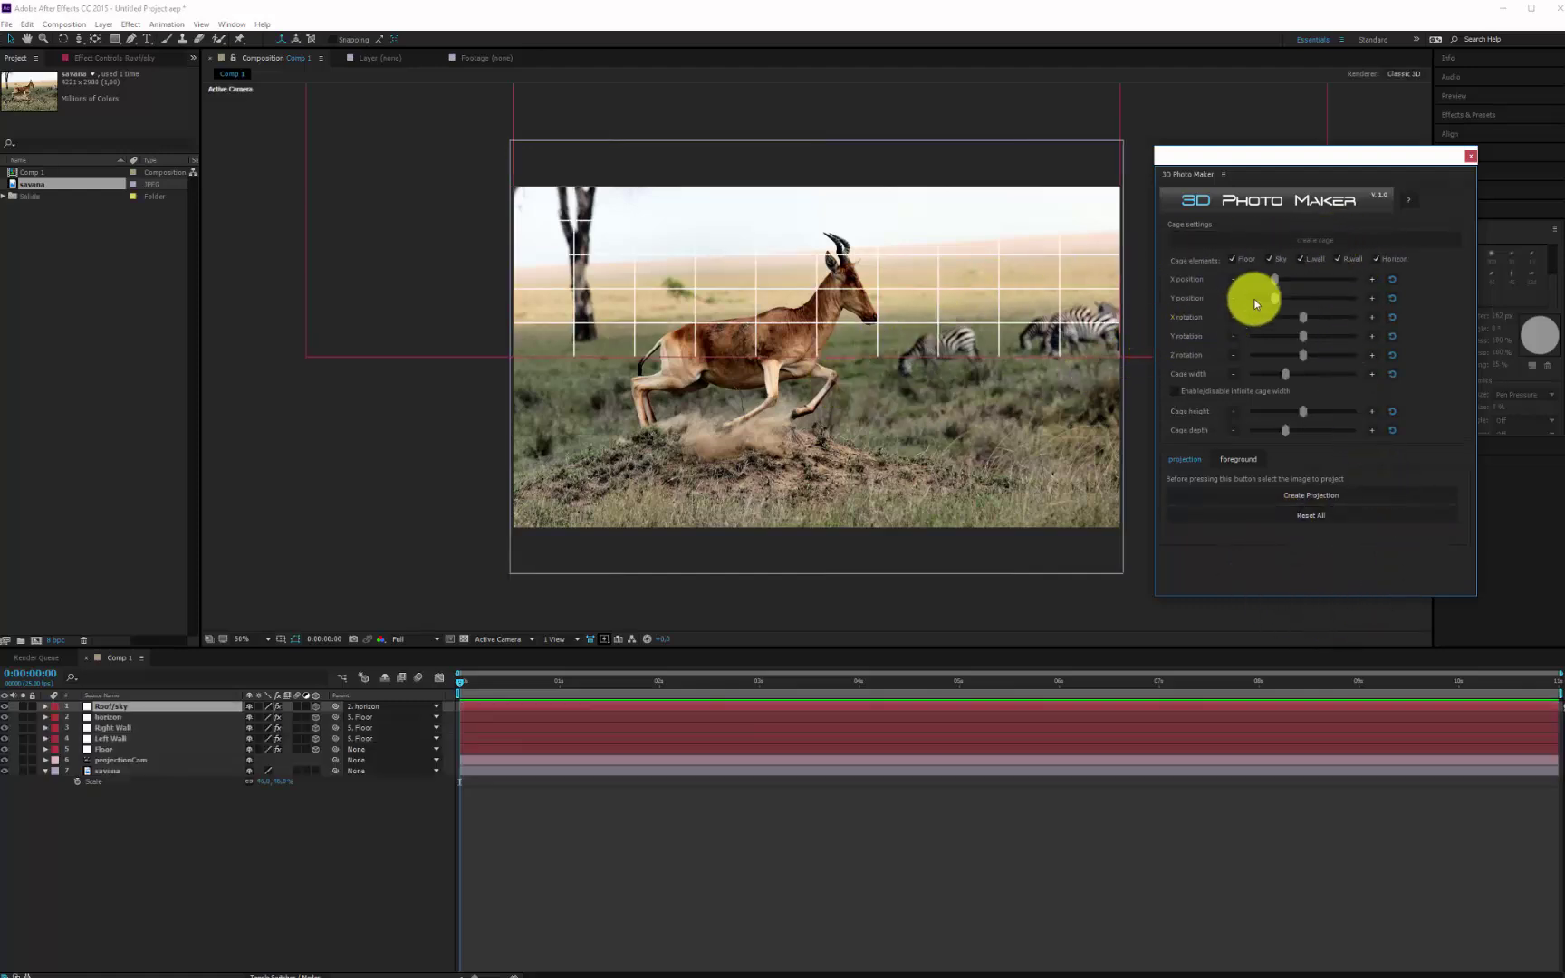
pyautogui.moveTo(1277, 298); pyautogui.dragTo(1304, 317)
pyautogui.moveTo(1285, 431); pyautogui.dragTo(1312, 432)
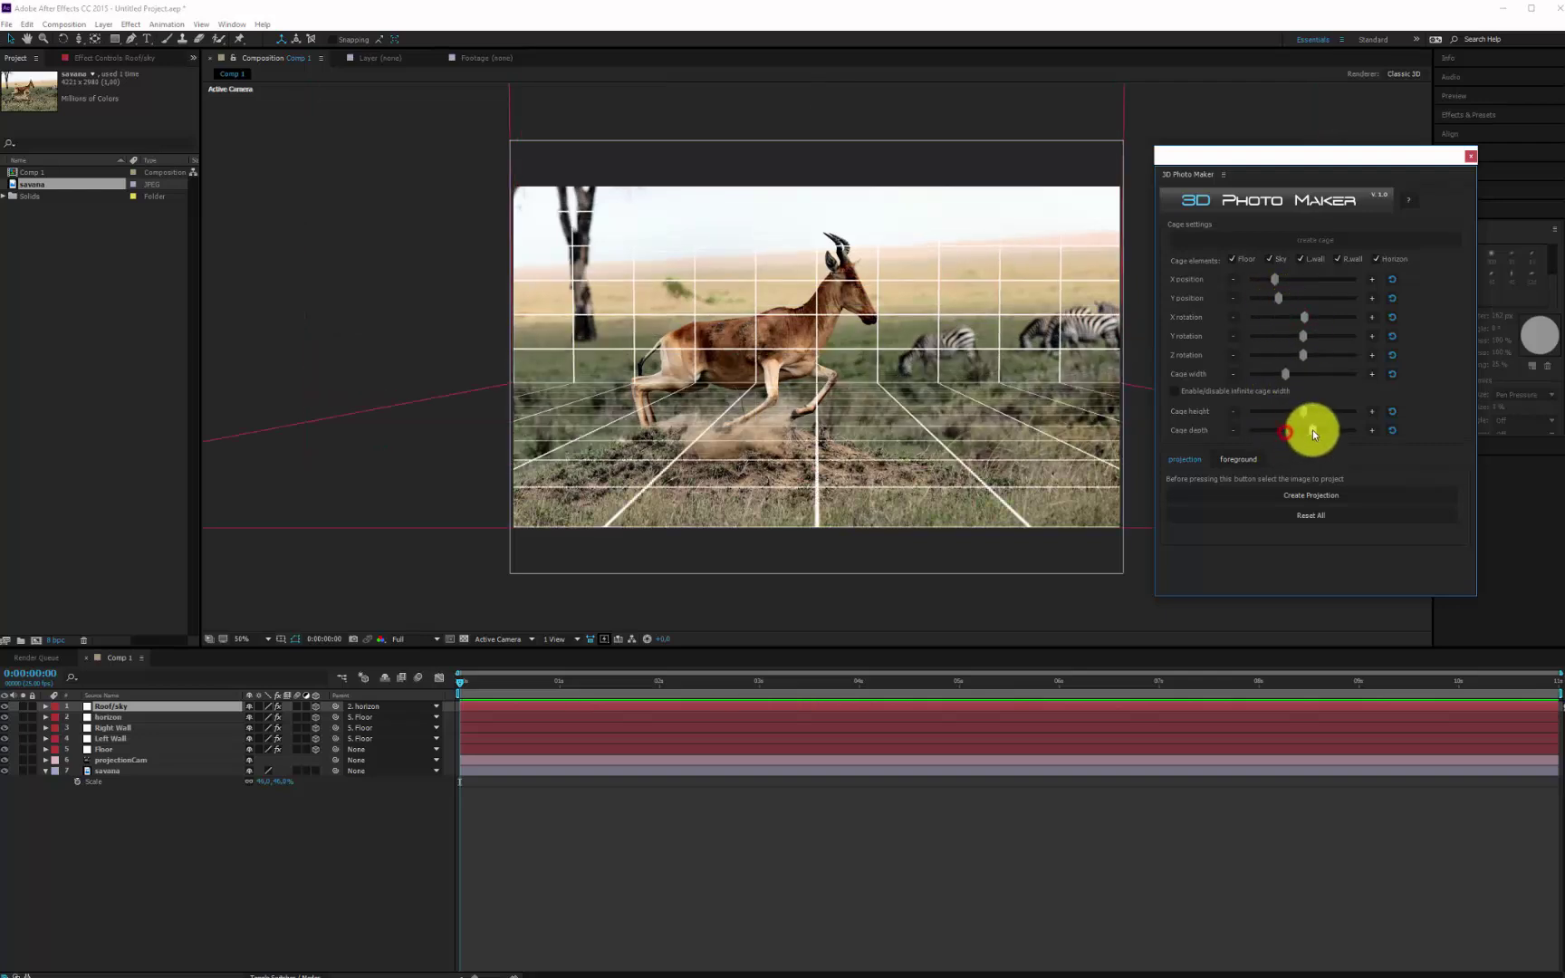
pyautogui.click(88, 770)
pyautogui.click(1309, 494)
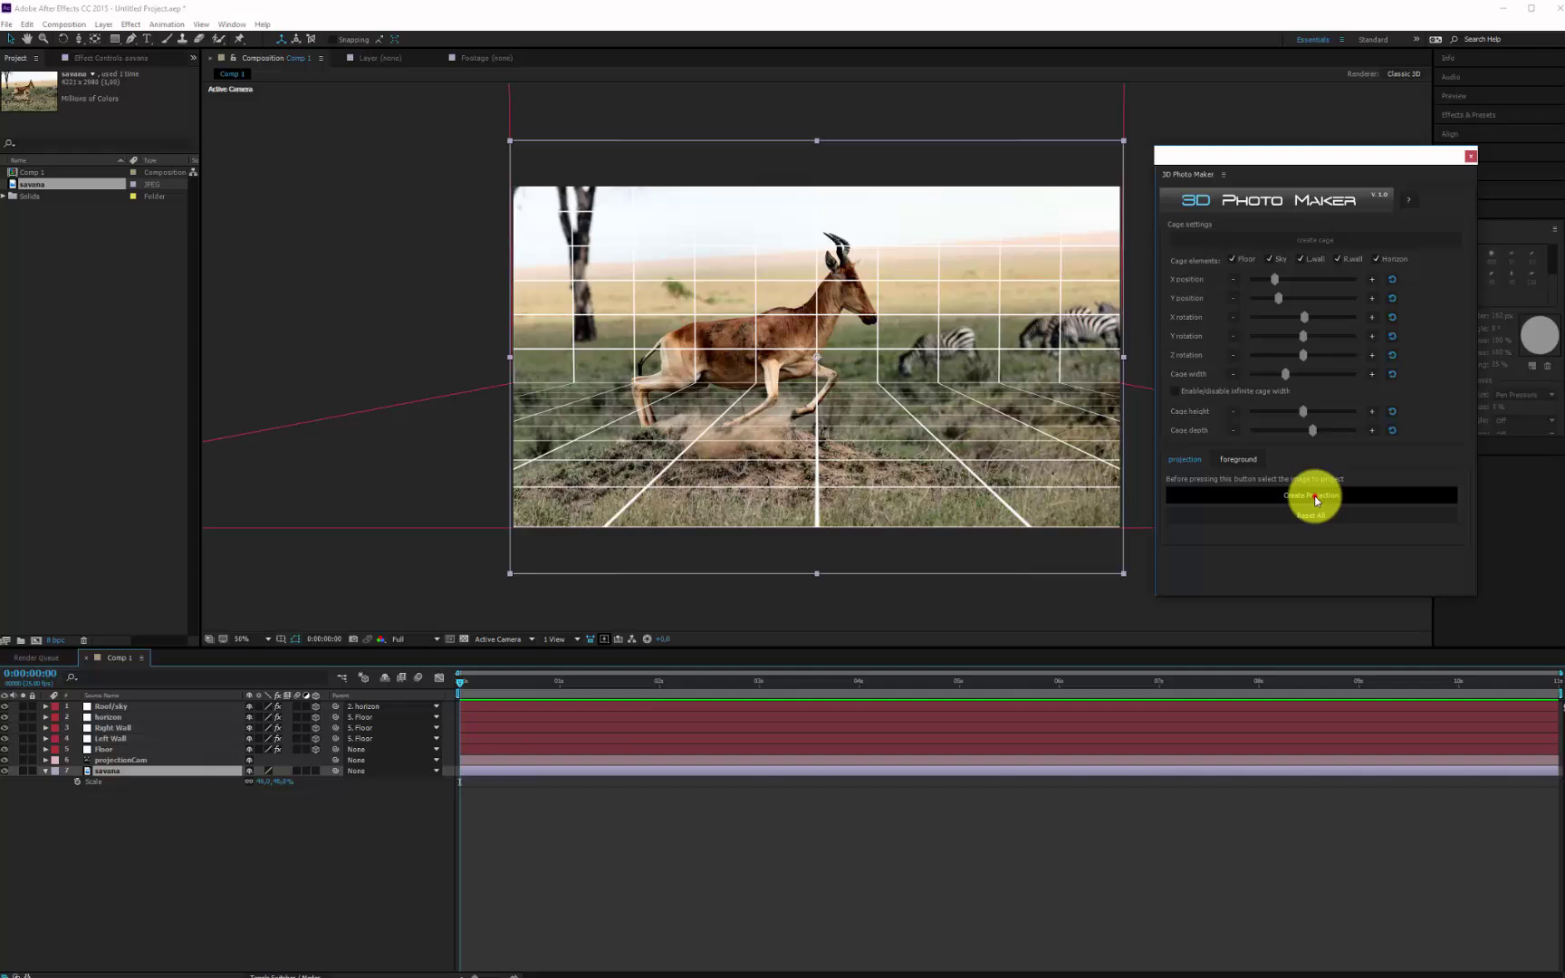
# Step: Move the camera around the antelope, then open Image Projection Comp 1's savana layer in Layer view
pyautogui.moveTo(848, 406); pyautogui.dragTo(860, 359)
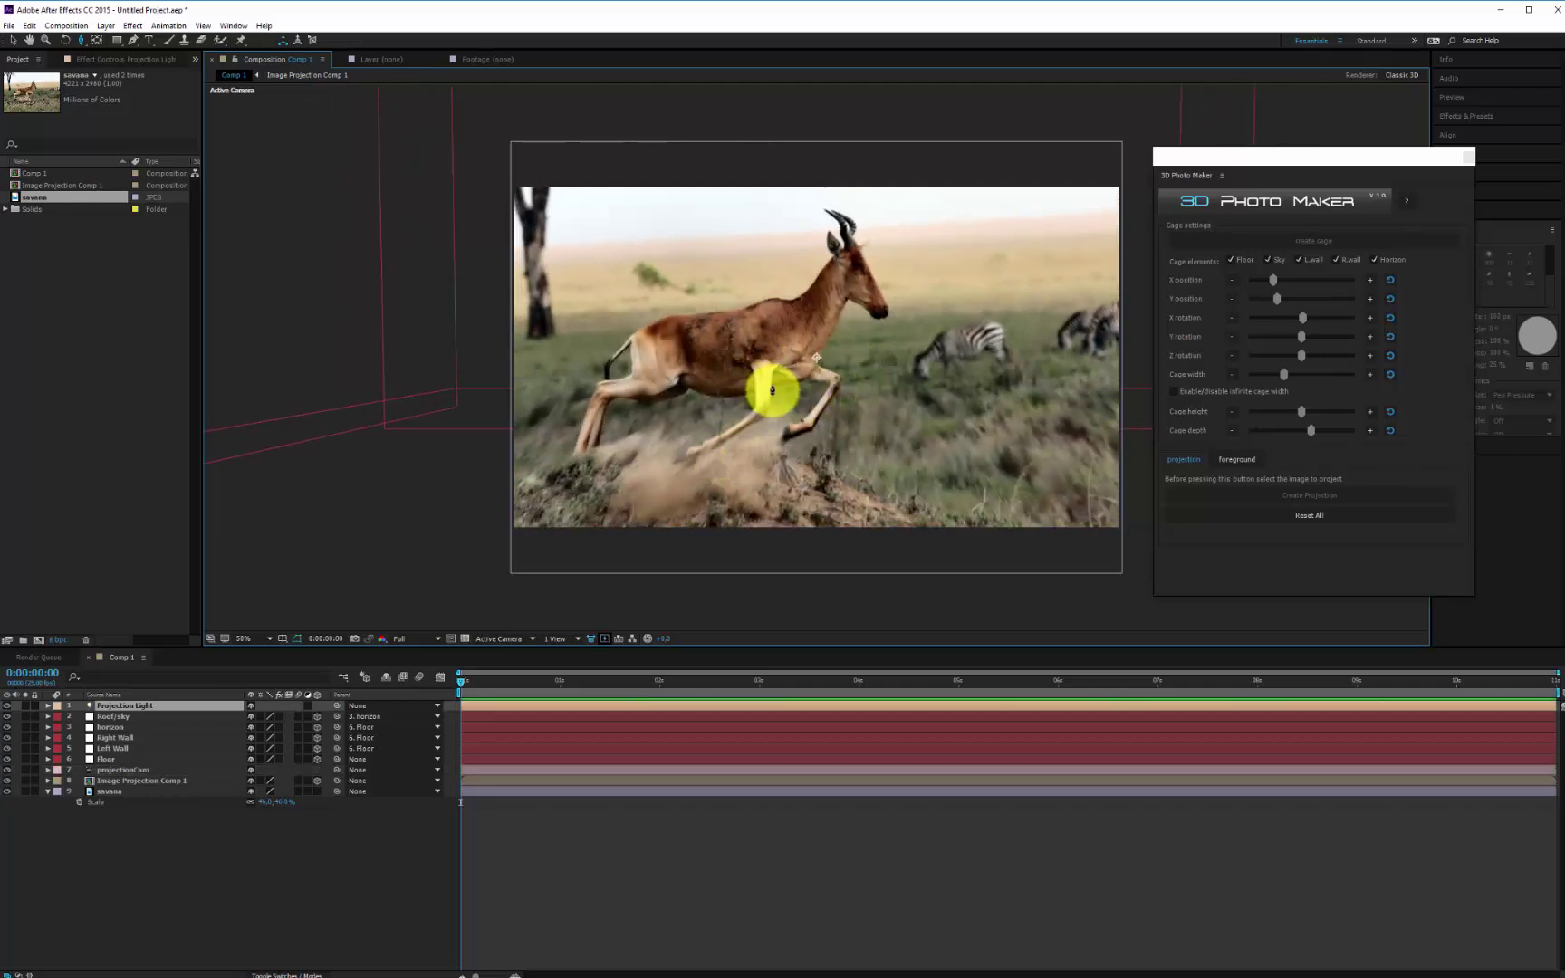
pyautogui.moveTo(772, 390); pyautogui.dragTo(796, 444)
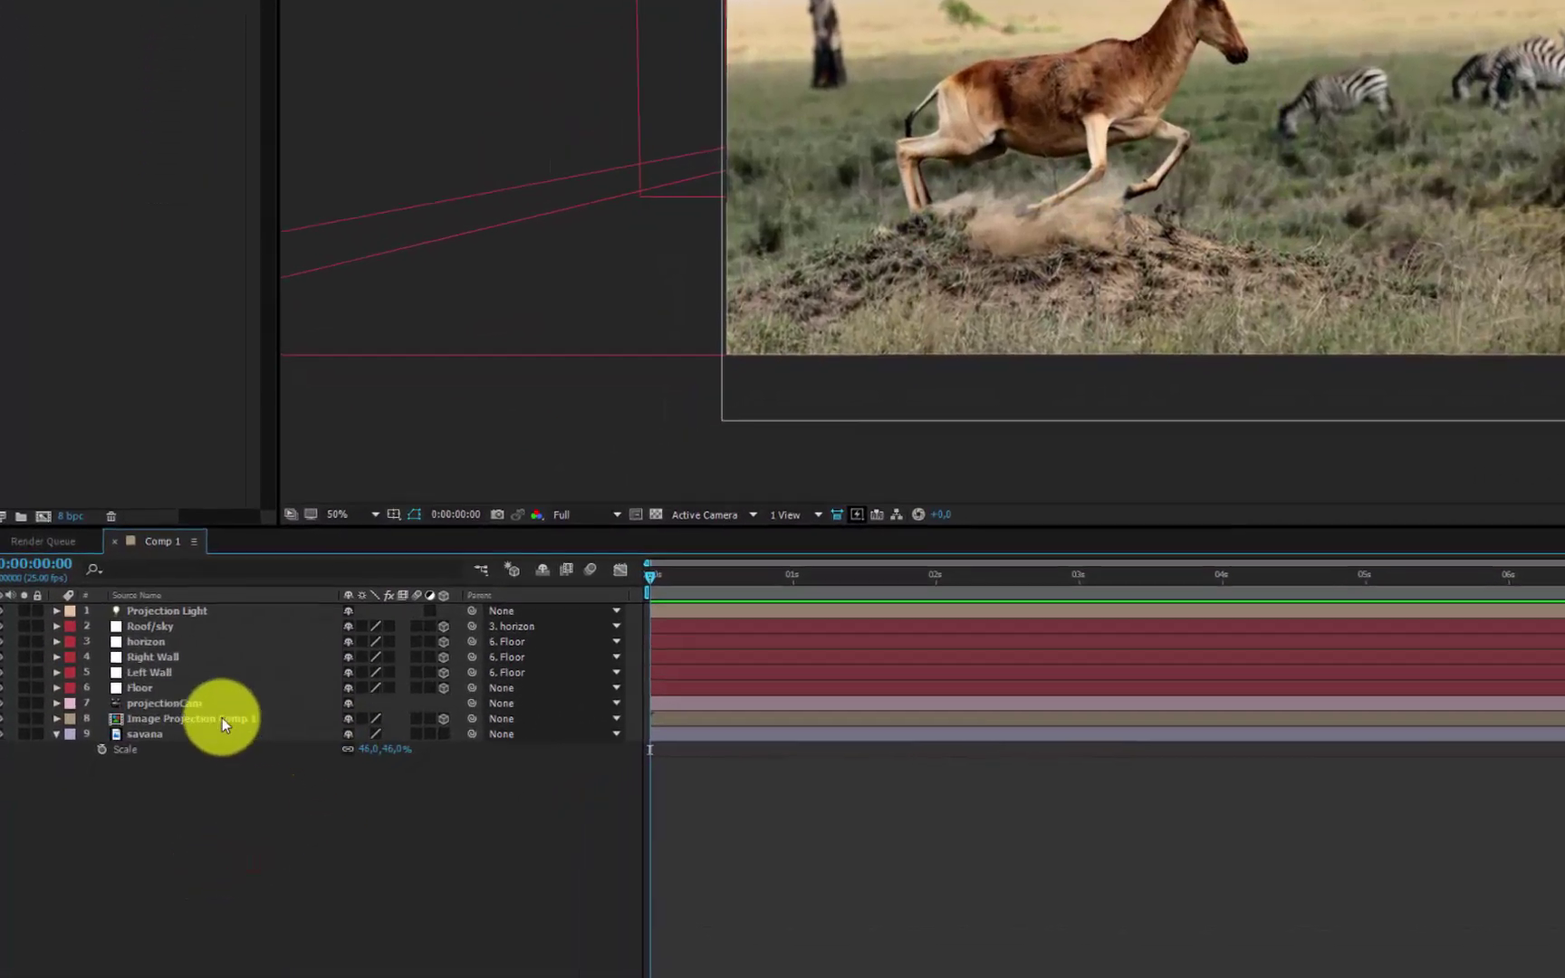
pyautogui.click(163, 781)
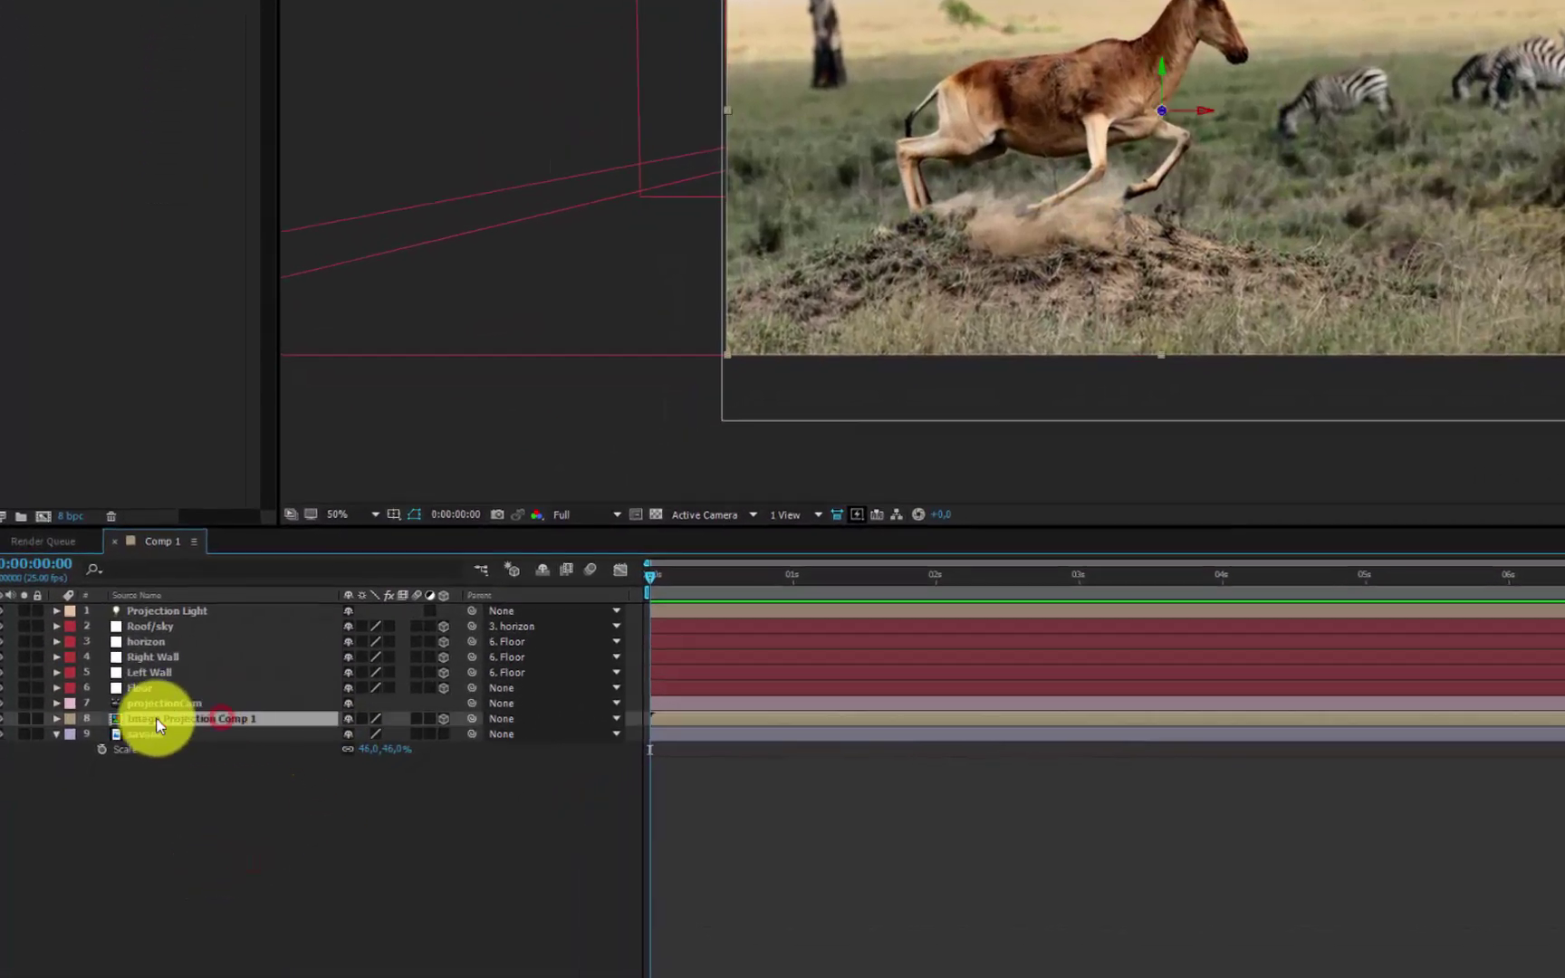
pyautogui.doubleClick(209, 724)
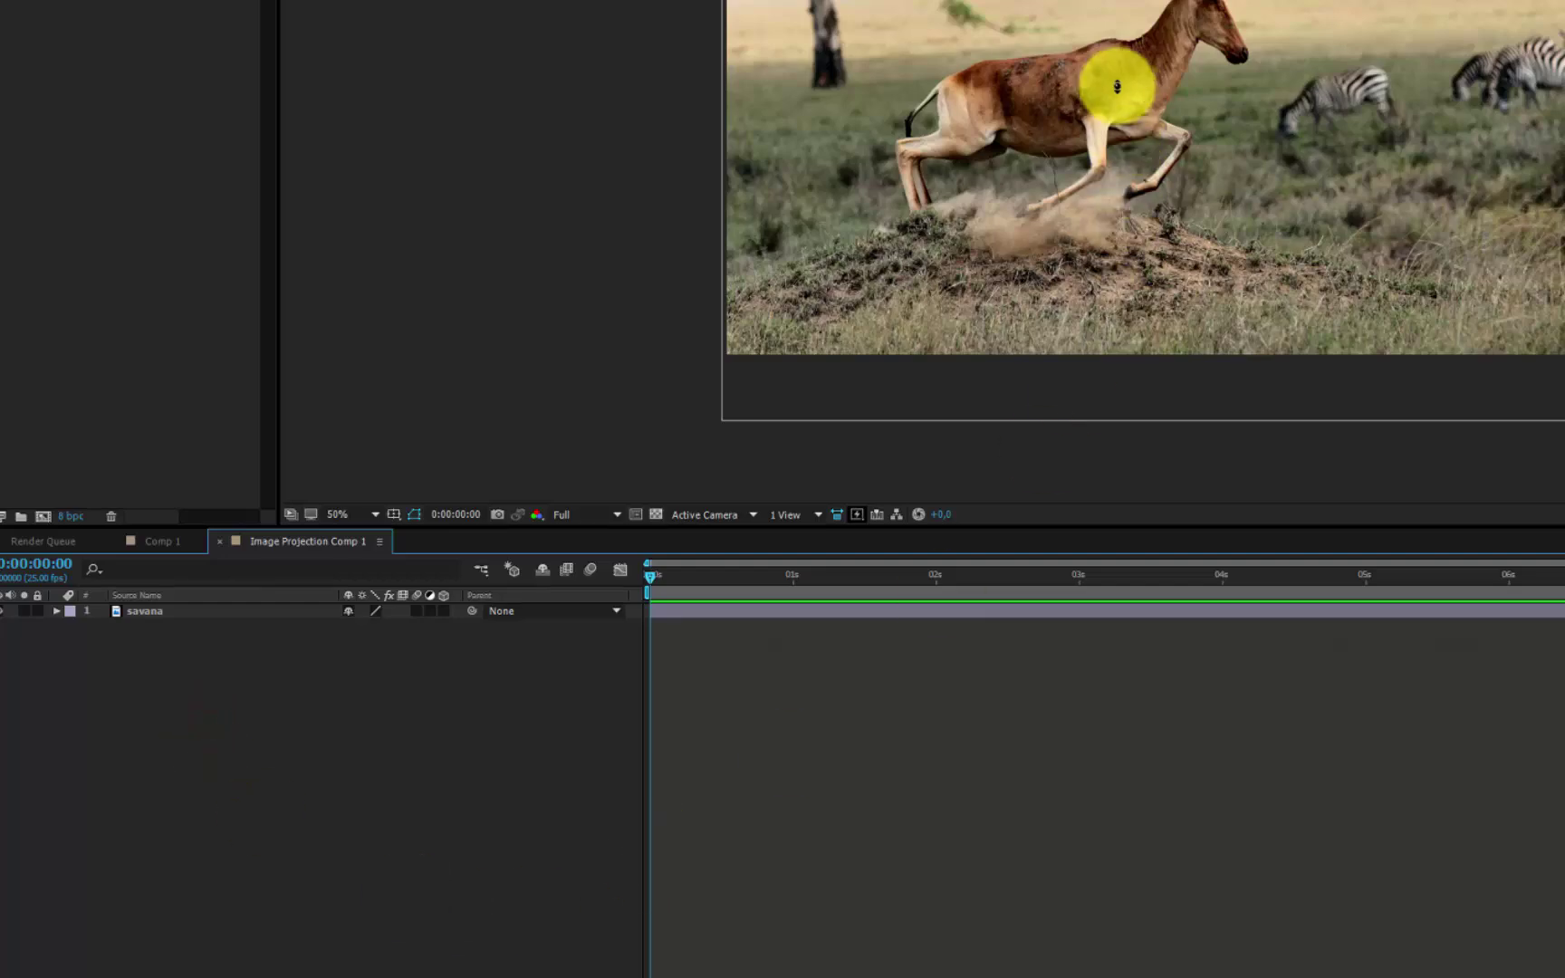
pyautogui.click(154, 614)
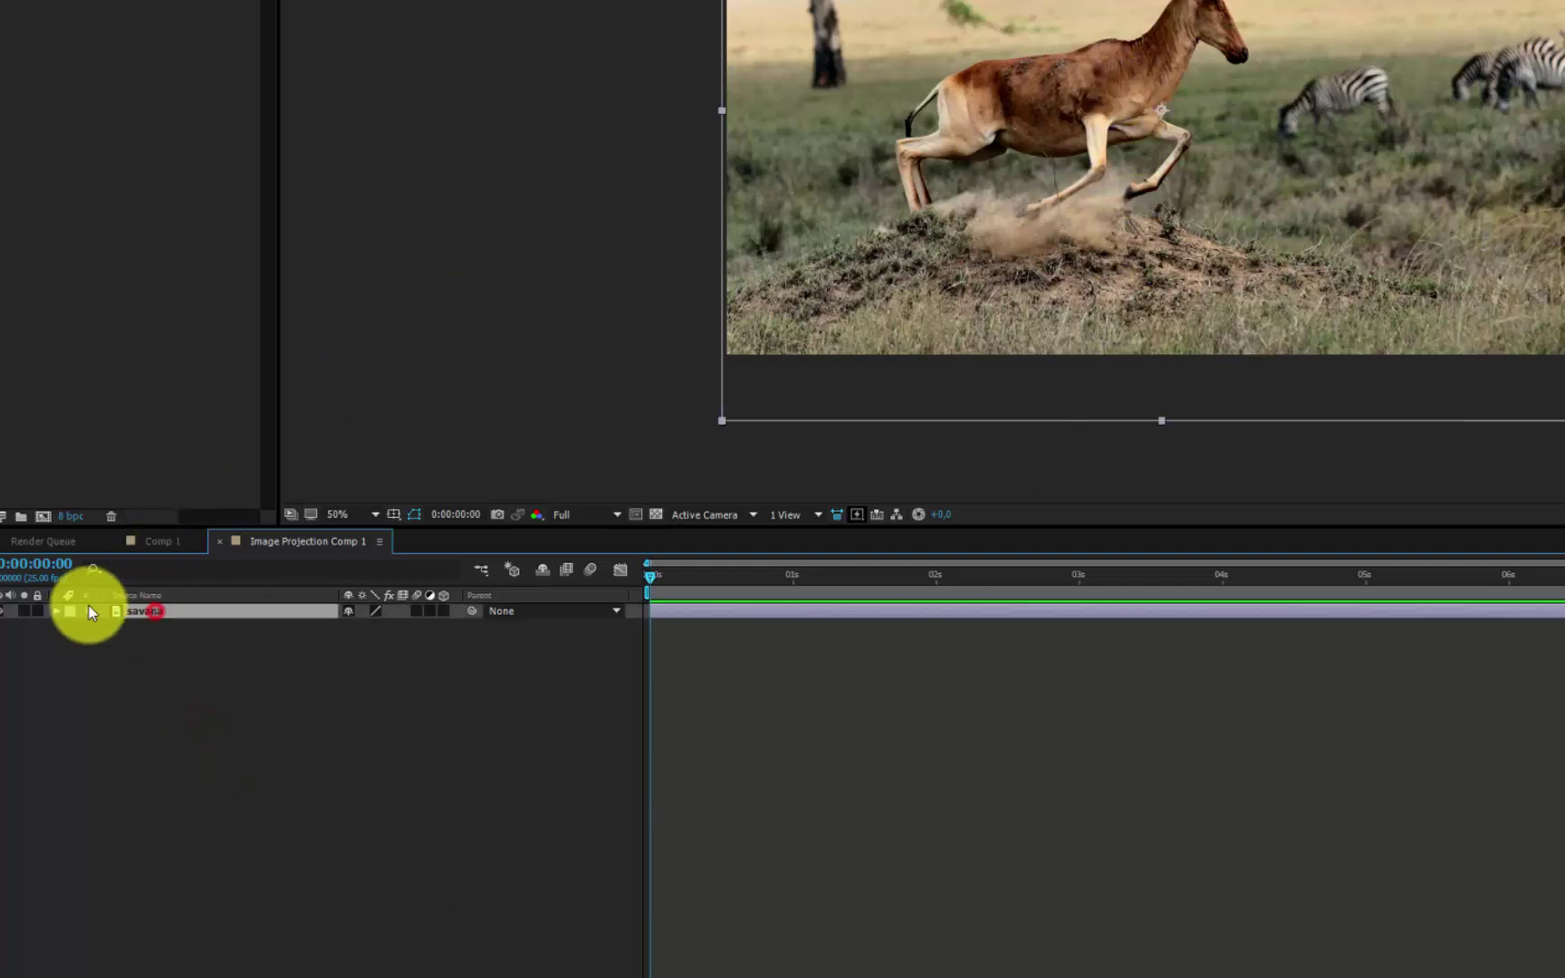
pyautogui.doubleClick(151, 613)
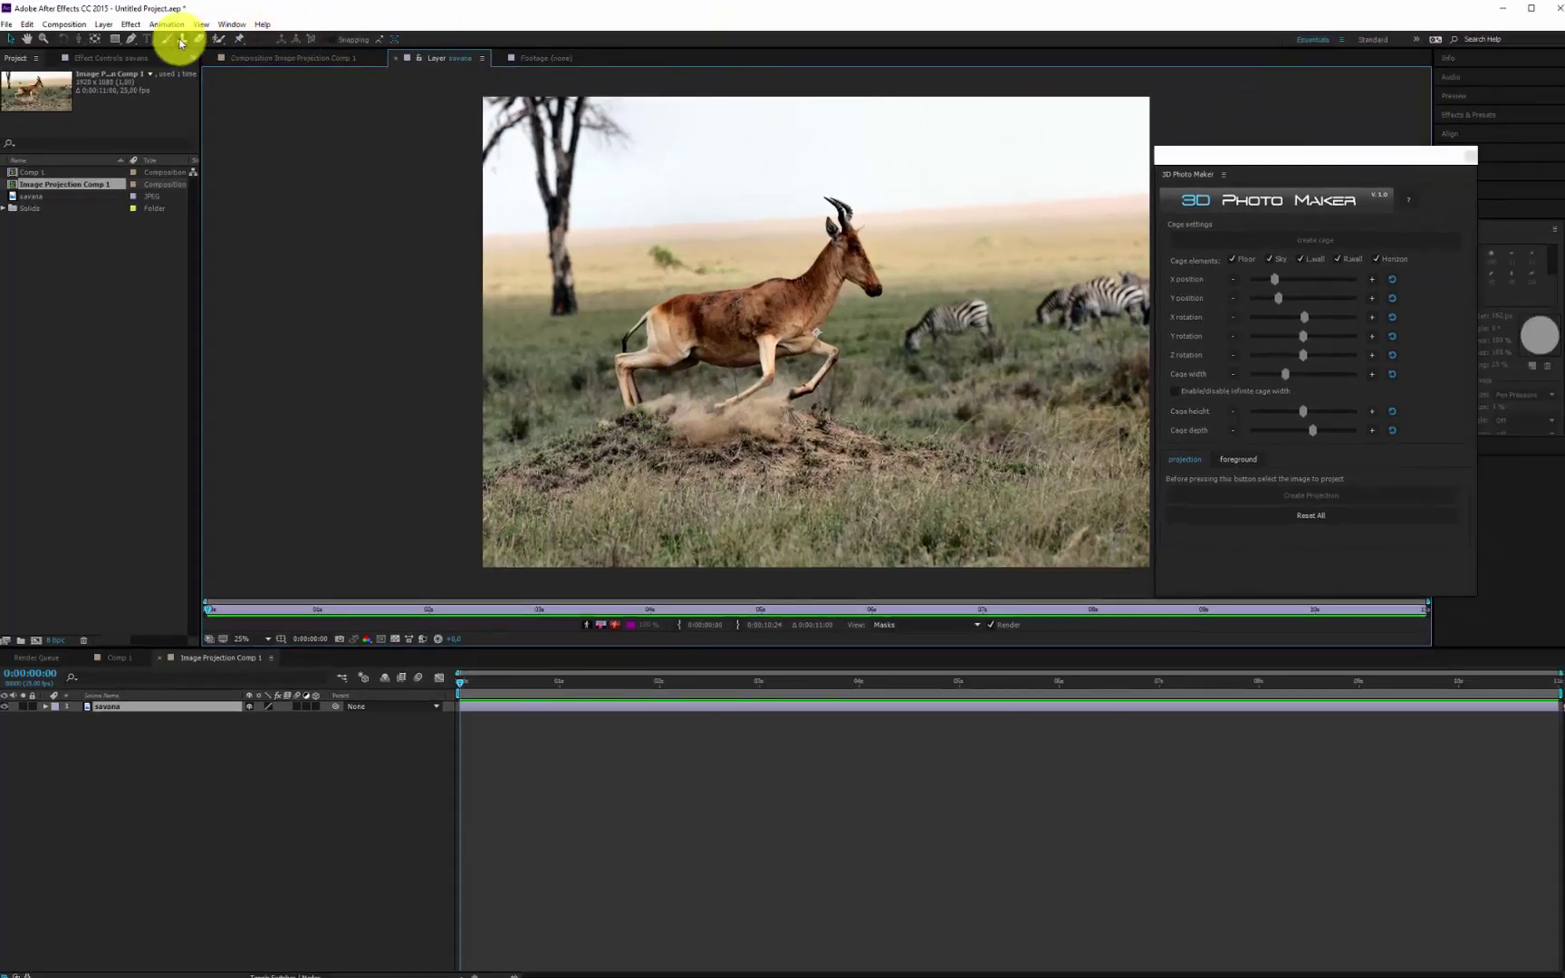
# Step: Paint out the antelope with a zero-hardness brush and clone stamp, then return to Comp 1
pyautogui.click(180, 41)
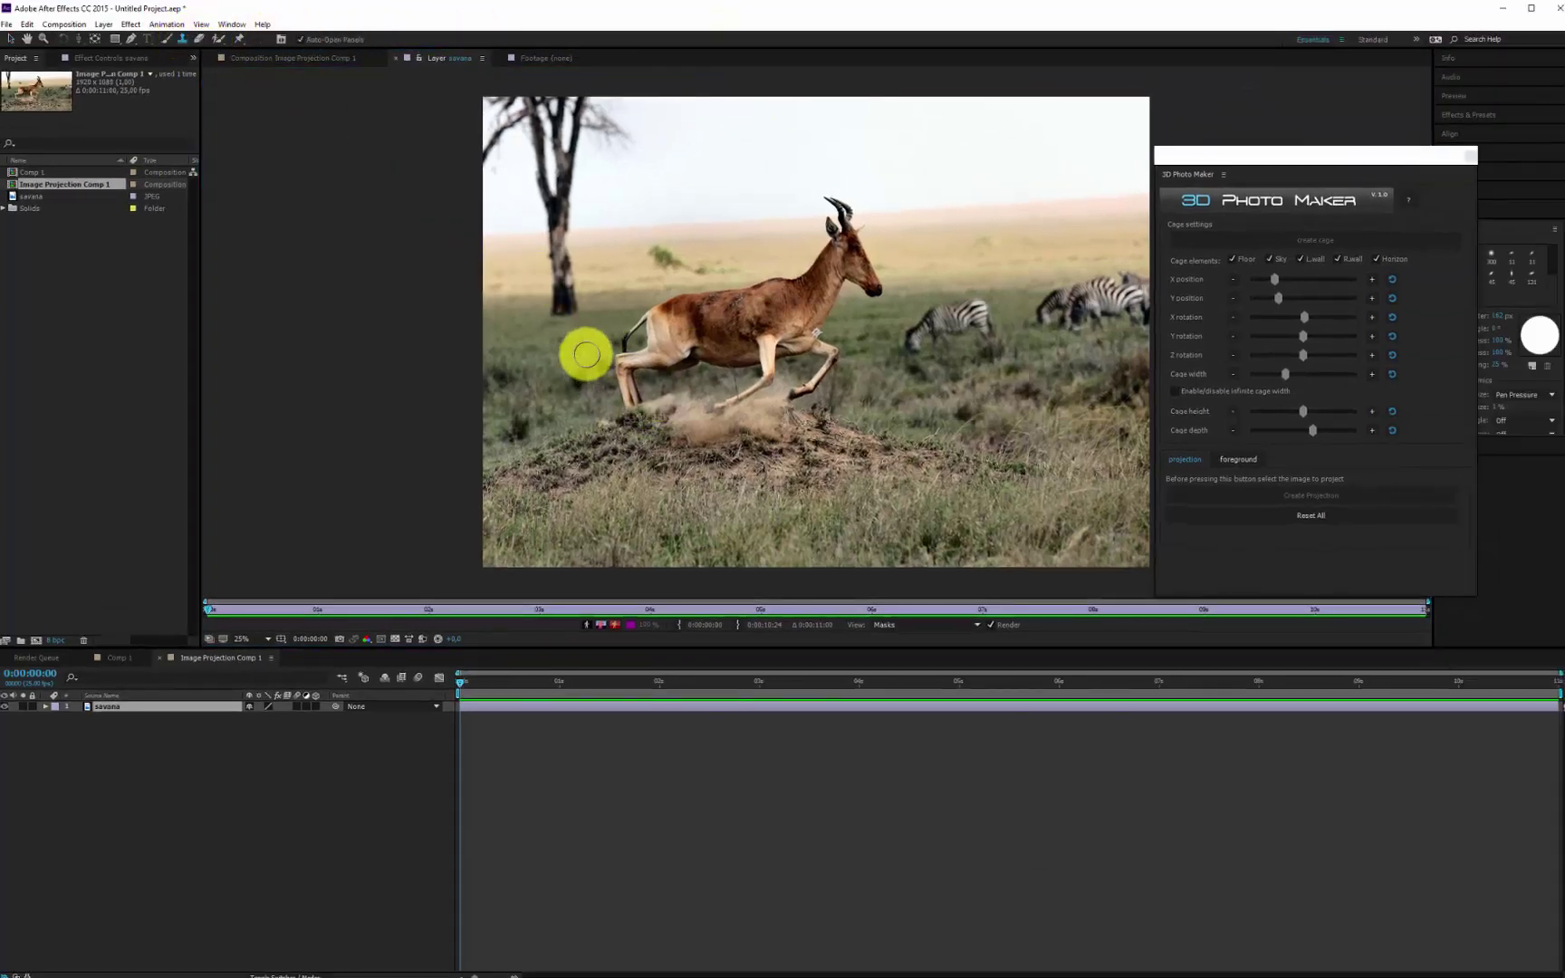
pyautogui.moveTo(583, 352); pyautogui.dragTo(626, 344)
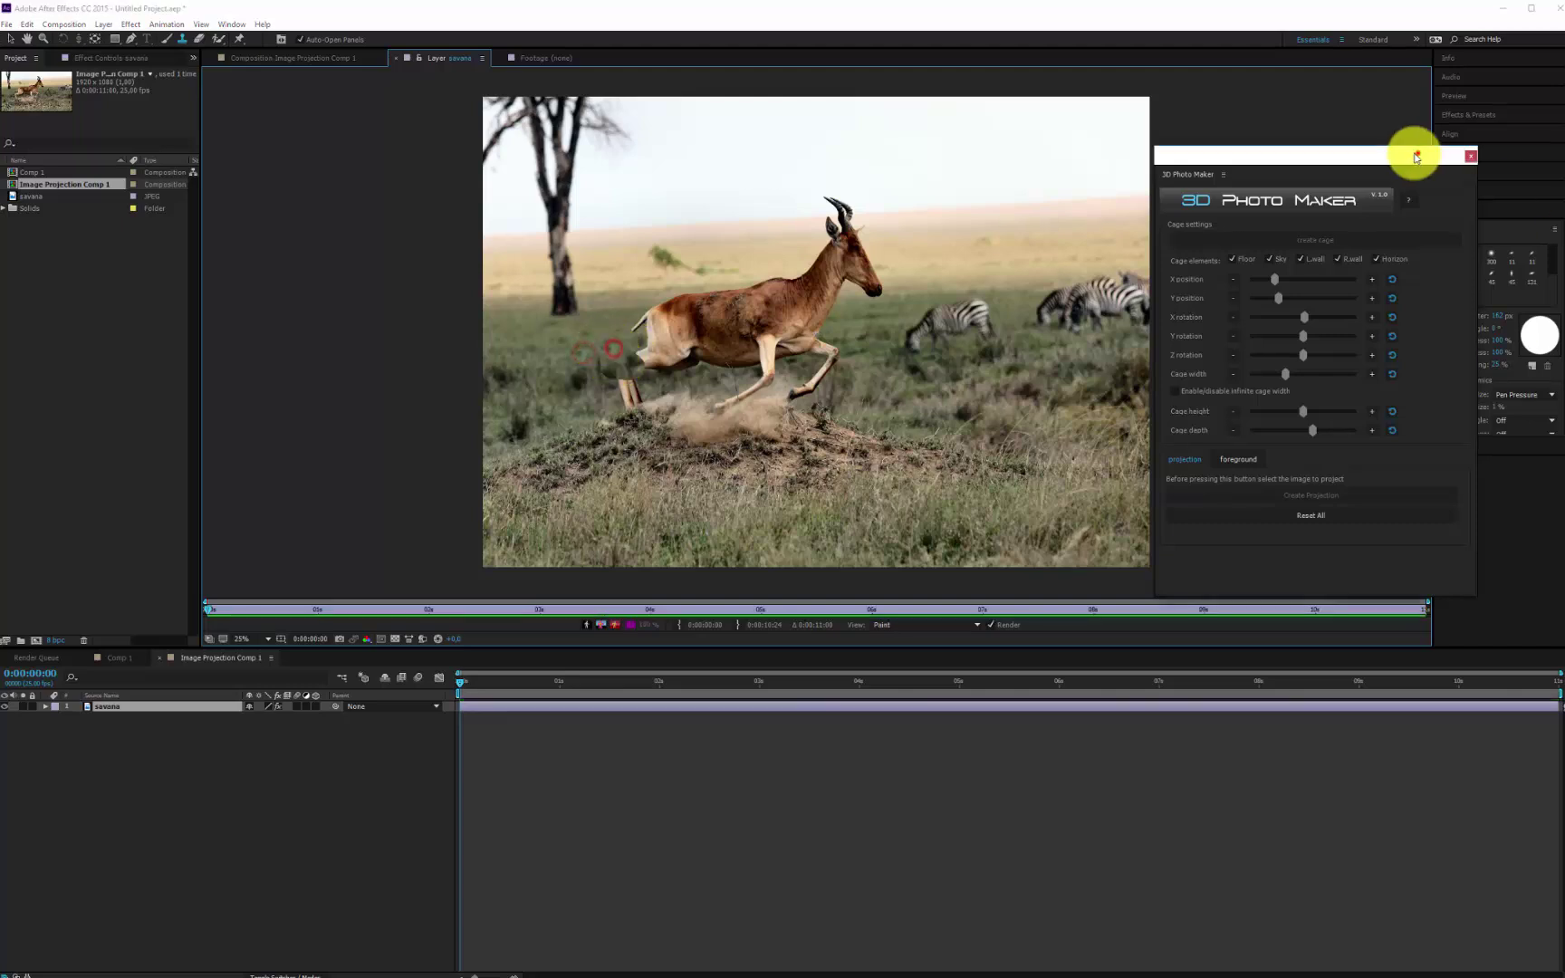
pyautogui.moveTo(1410, 151); pyautogui.dragTo(1357, 139)
pyautogui.moveTo(1492, 443)
pyautogui.mouseDown()
pyautogui.moveTo(1501, 297)
pyautogui.moveTo(1480, 437)
pyautogui.mouseUp()
pyautogui.moveTo(572, 359)
pyautogui.mouseDown()
pyautogui.moveTo(633, 396)
pyautogui.moveTo(619, 307)
pyautogui.moveTo(667, 329)
pyautogui.moveTo(775, 256)
pyautogui.moveTo(890, 265)
pyautogui.mouseUp()
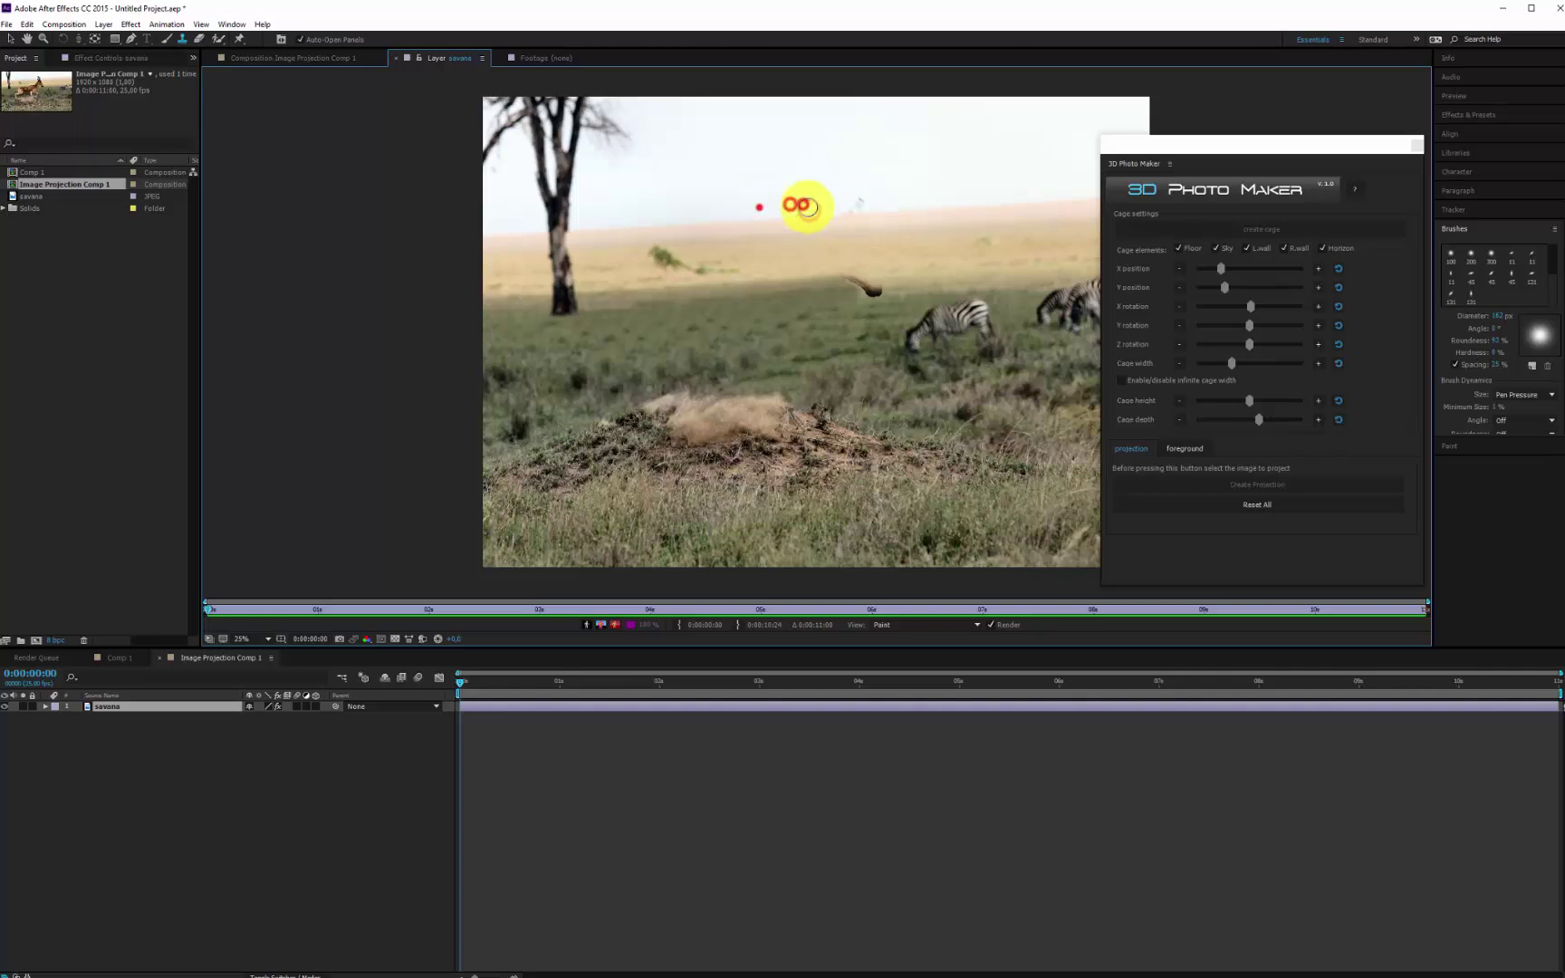
pyautogui.moveTo(842, 286); pyautogui.dragTo(859, 286)
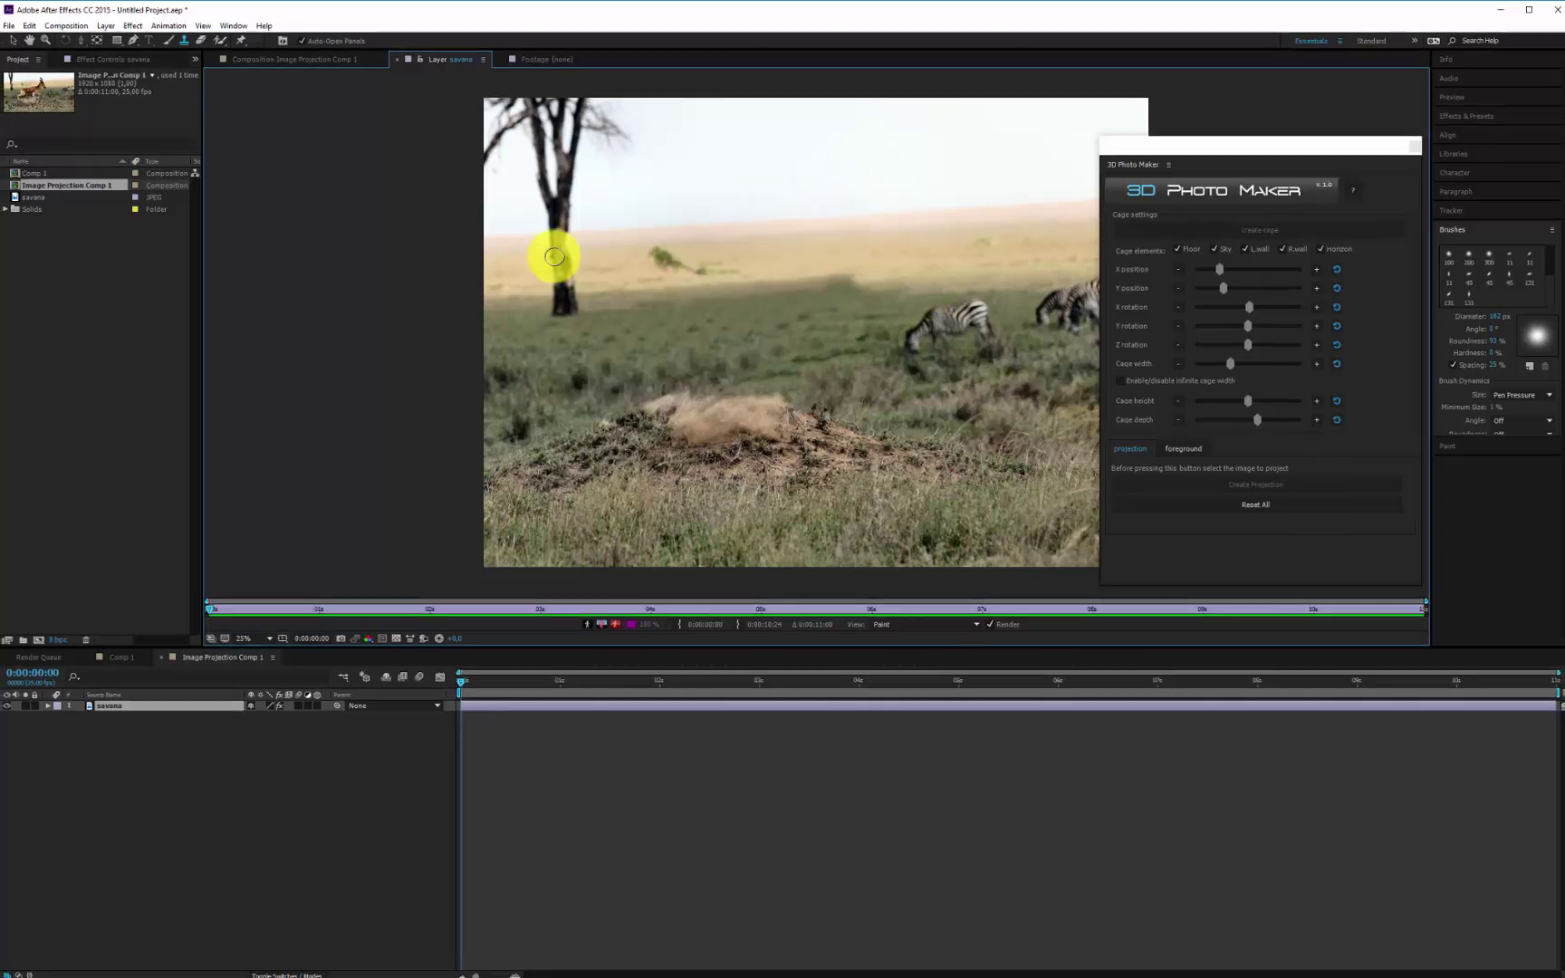
pyautogui.click(125, 657)
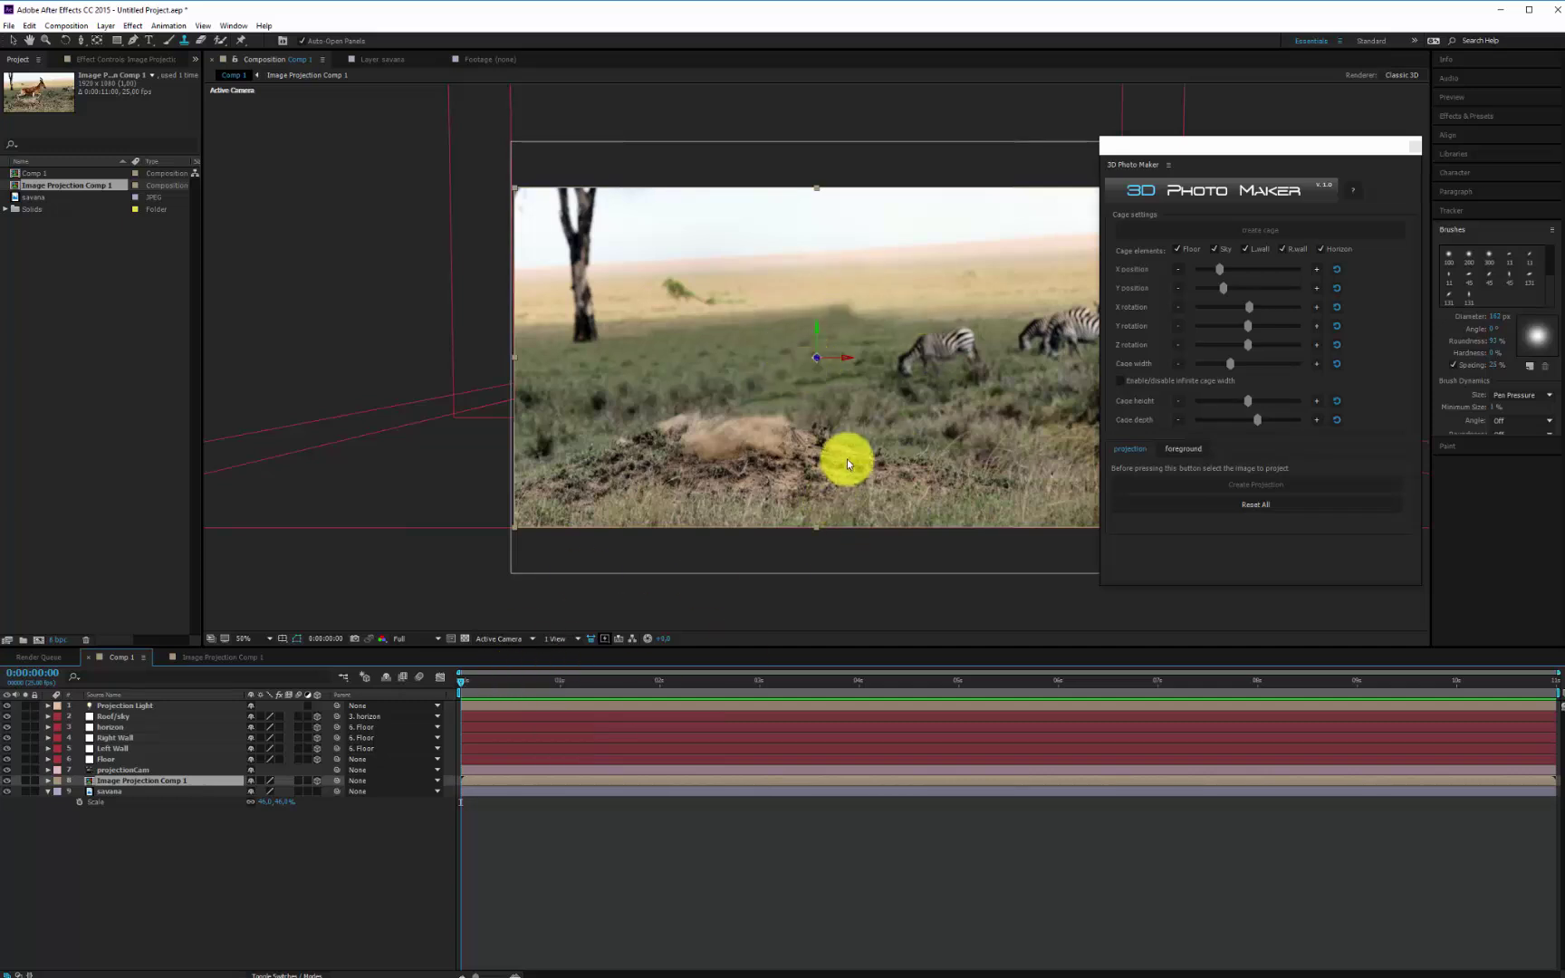
# Step: Preview the cleaned projection, then drag the savana layer to the top of Comp 1's stack
pyautogui.moveTo(811, 450)
pyautogui.mouseDown()
pyautogui.moveTo(828, 402)
pyautogui.moveTo(824, 444)
pyautogui.mouseUp()
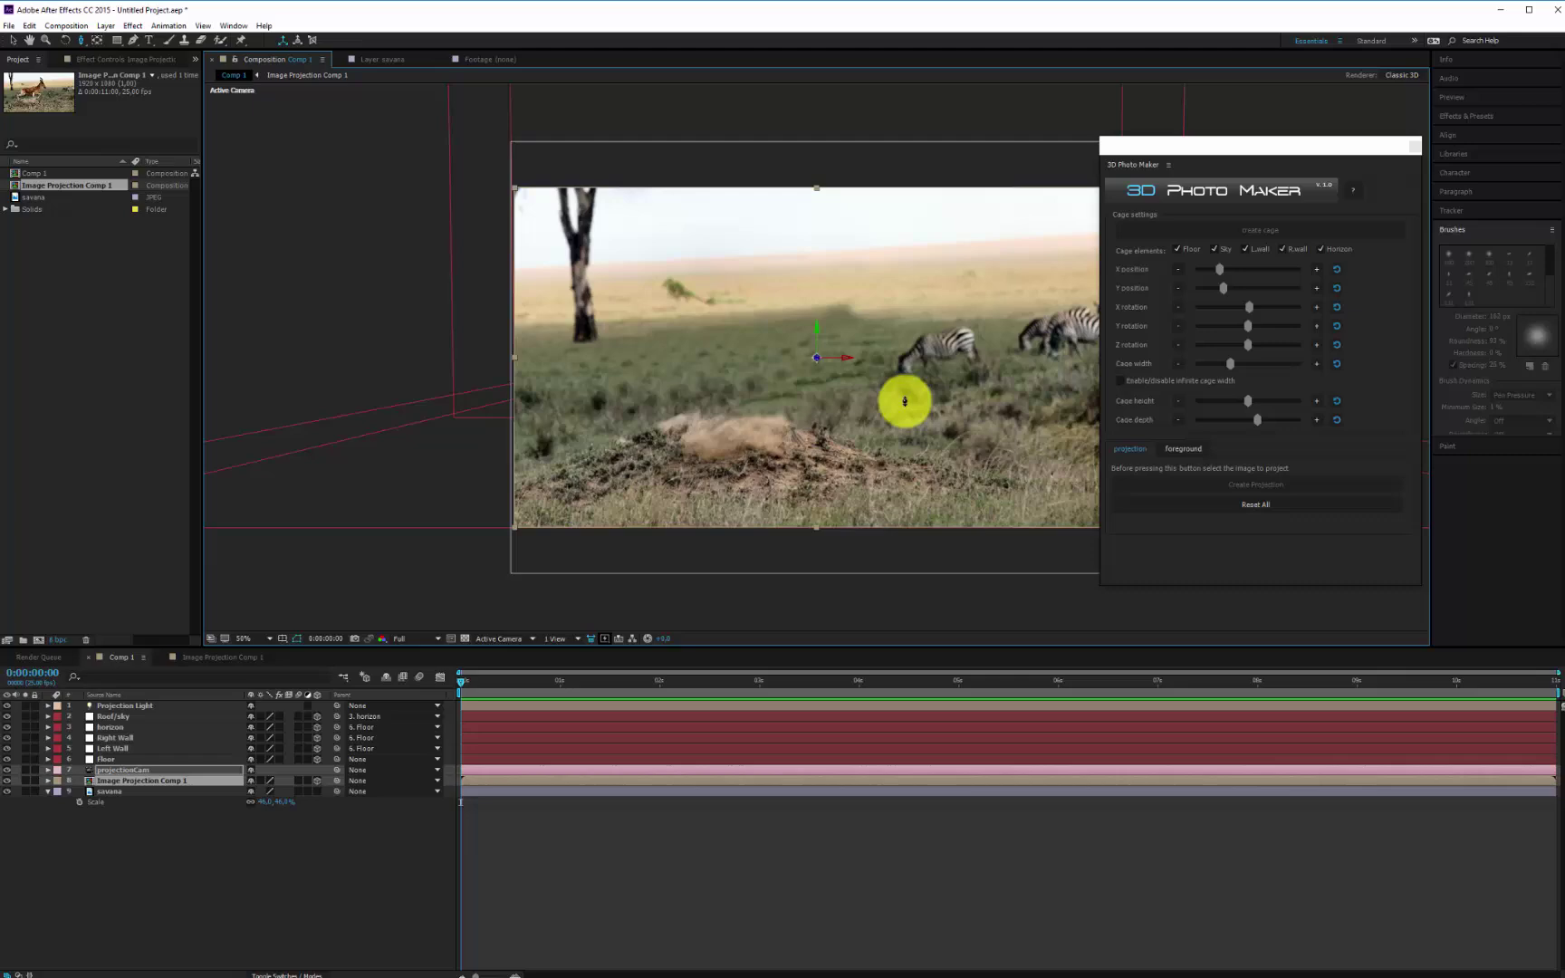
pyautogui.click(126, 791)
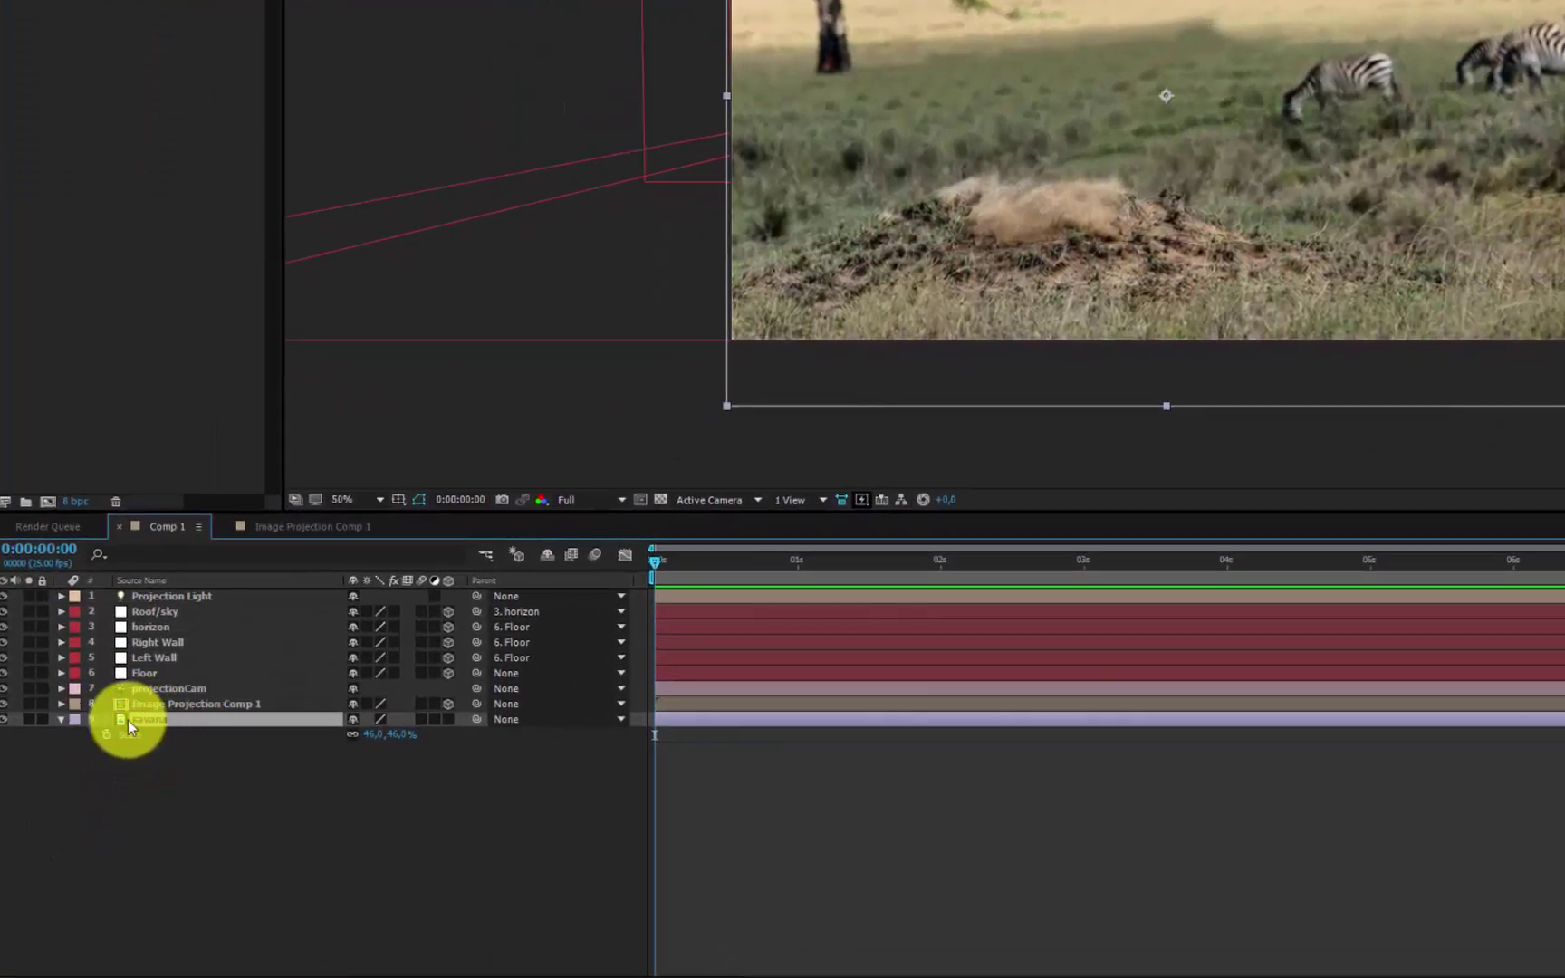
pyautogui.moveTo(152, 721); pyautogui.dragTo(196, 600)
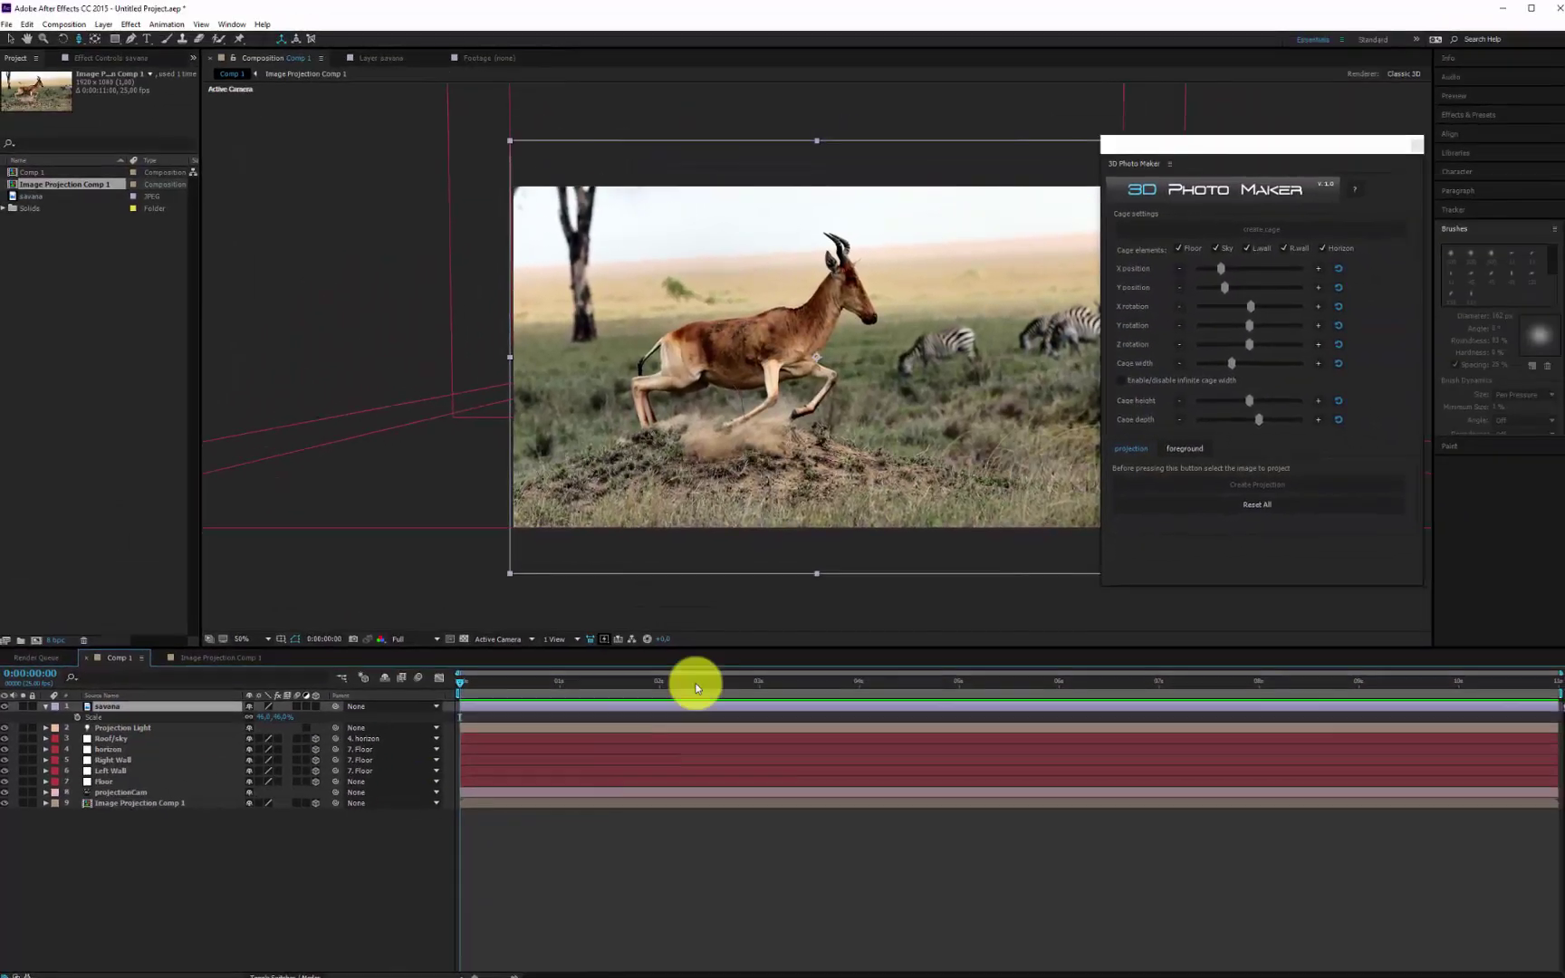
pyautogui.scroll(2, 704, 334)
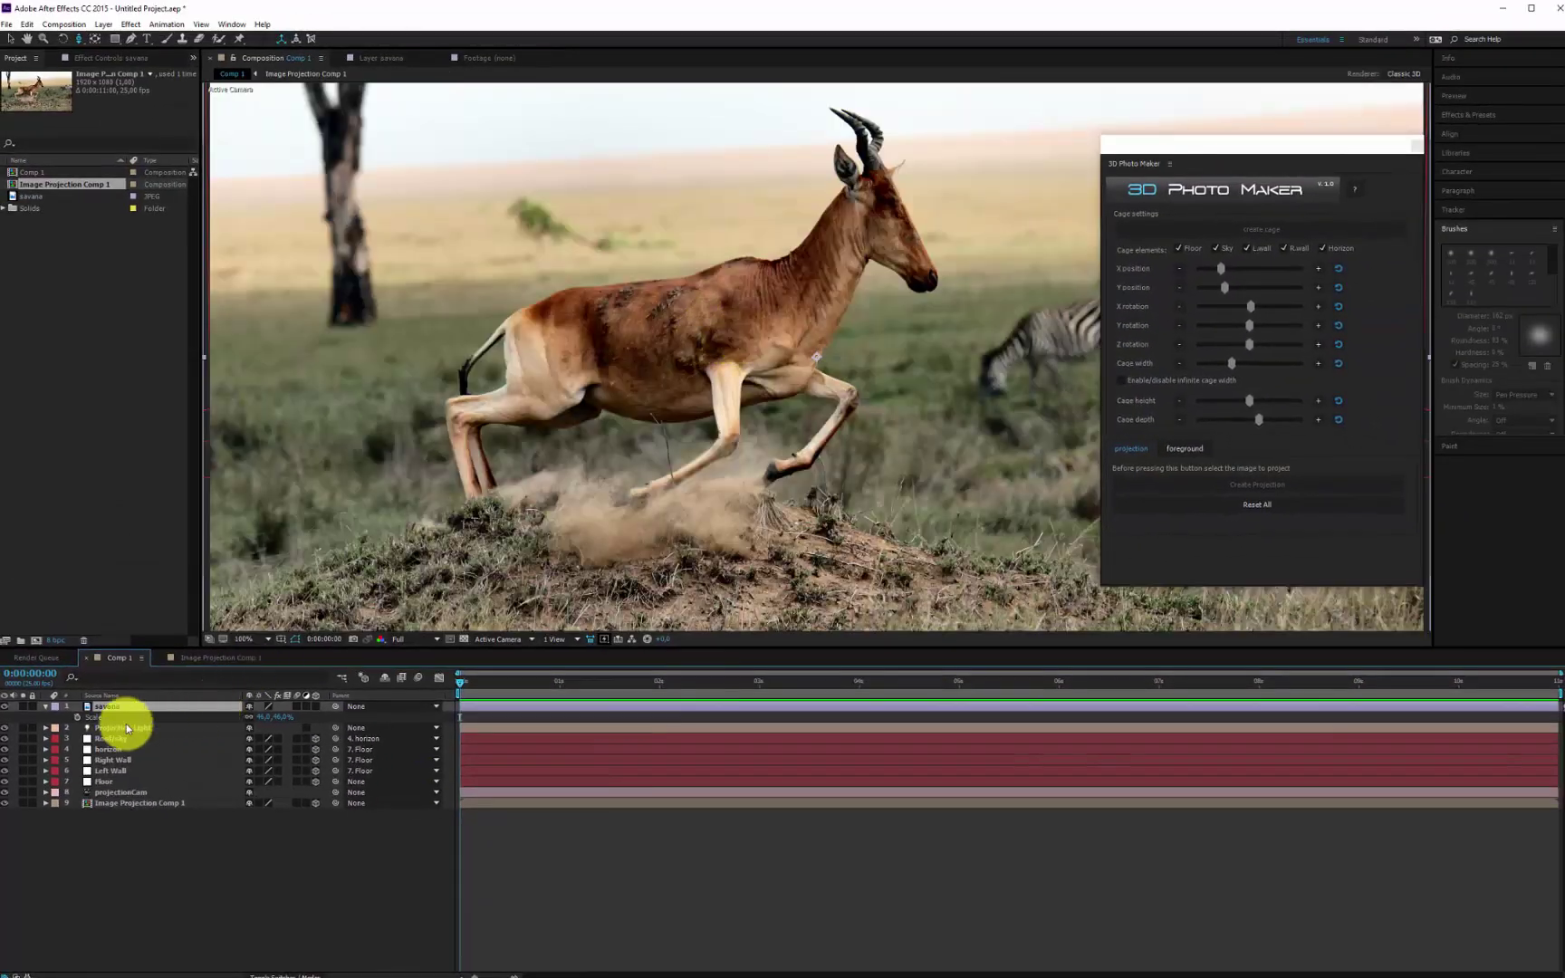
# Step: With the Pen tool, place mask points up the antelope's legs, along its back and the grass tuft
pyautogui.click(131, 38)
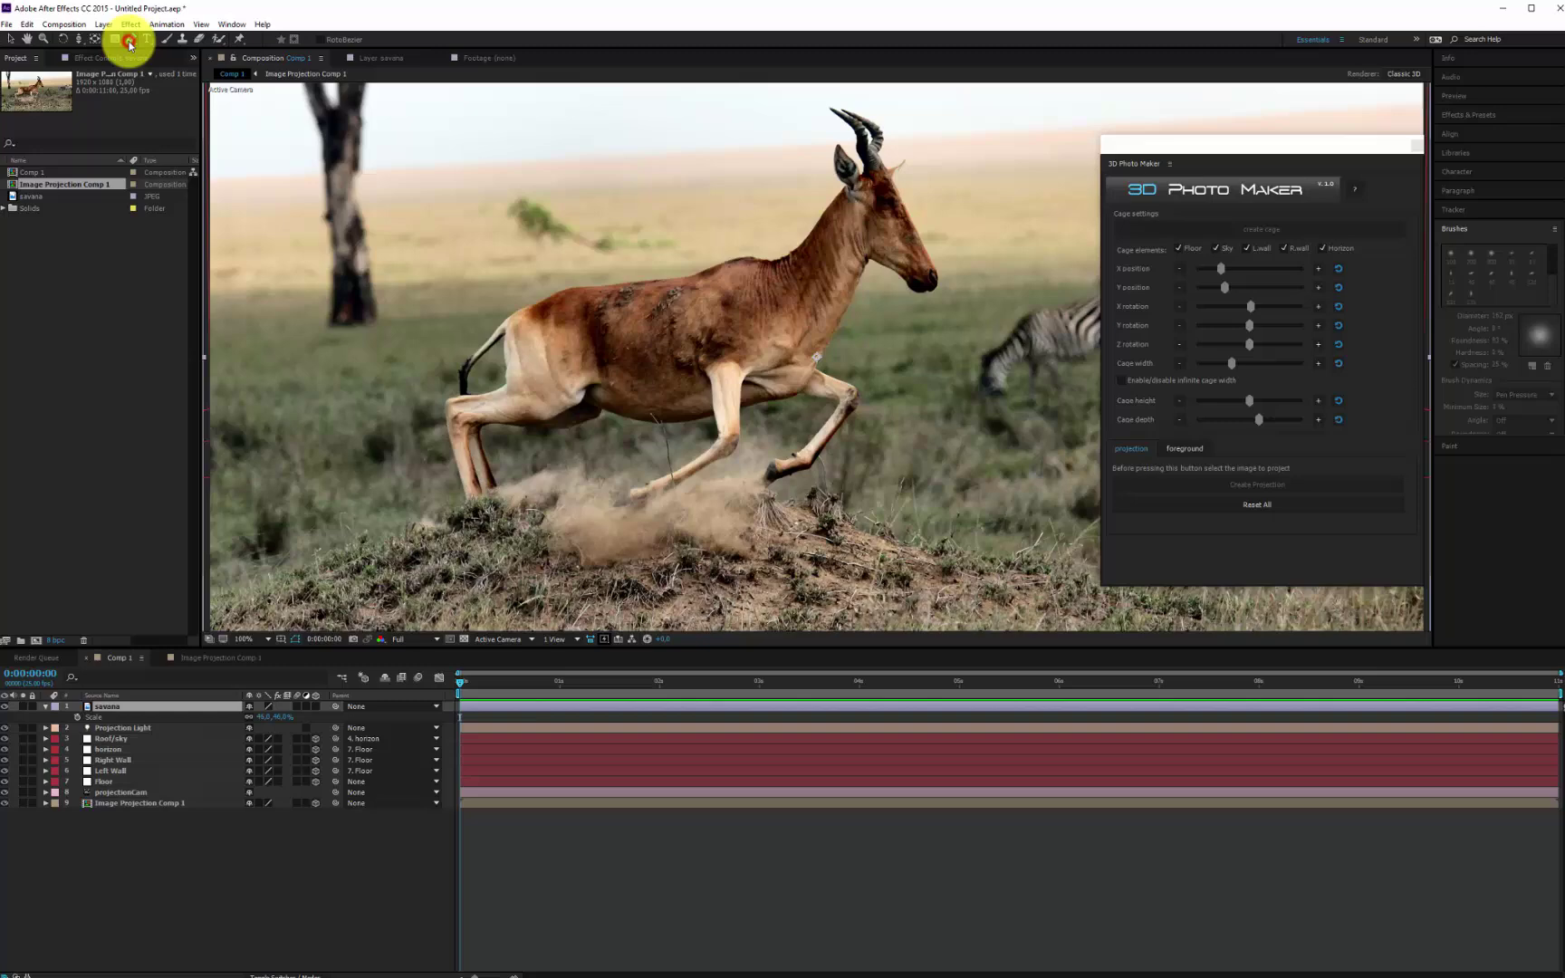
pyautogui.click(456, 460)
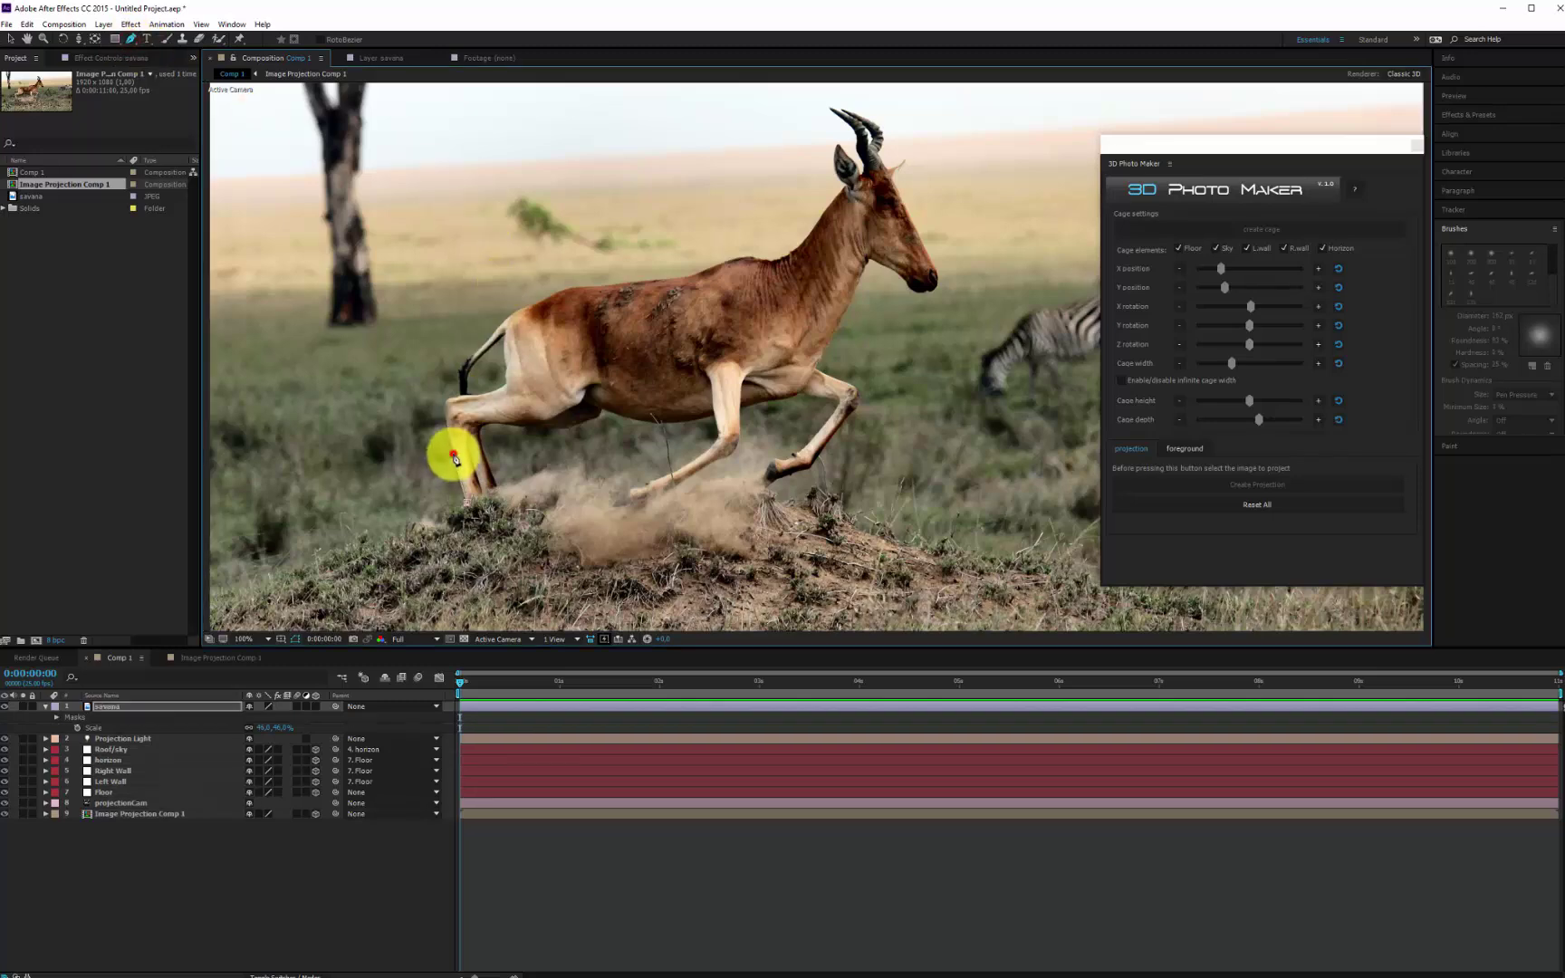
pyautogui.scroll(2, 456, 460)
pyautogui.click(634, 358)
pyautogui.click(661, 315)
pyautogui.click(672, 272)
pyautogui.click(731, 208)
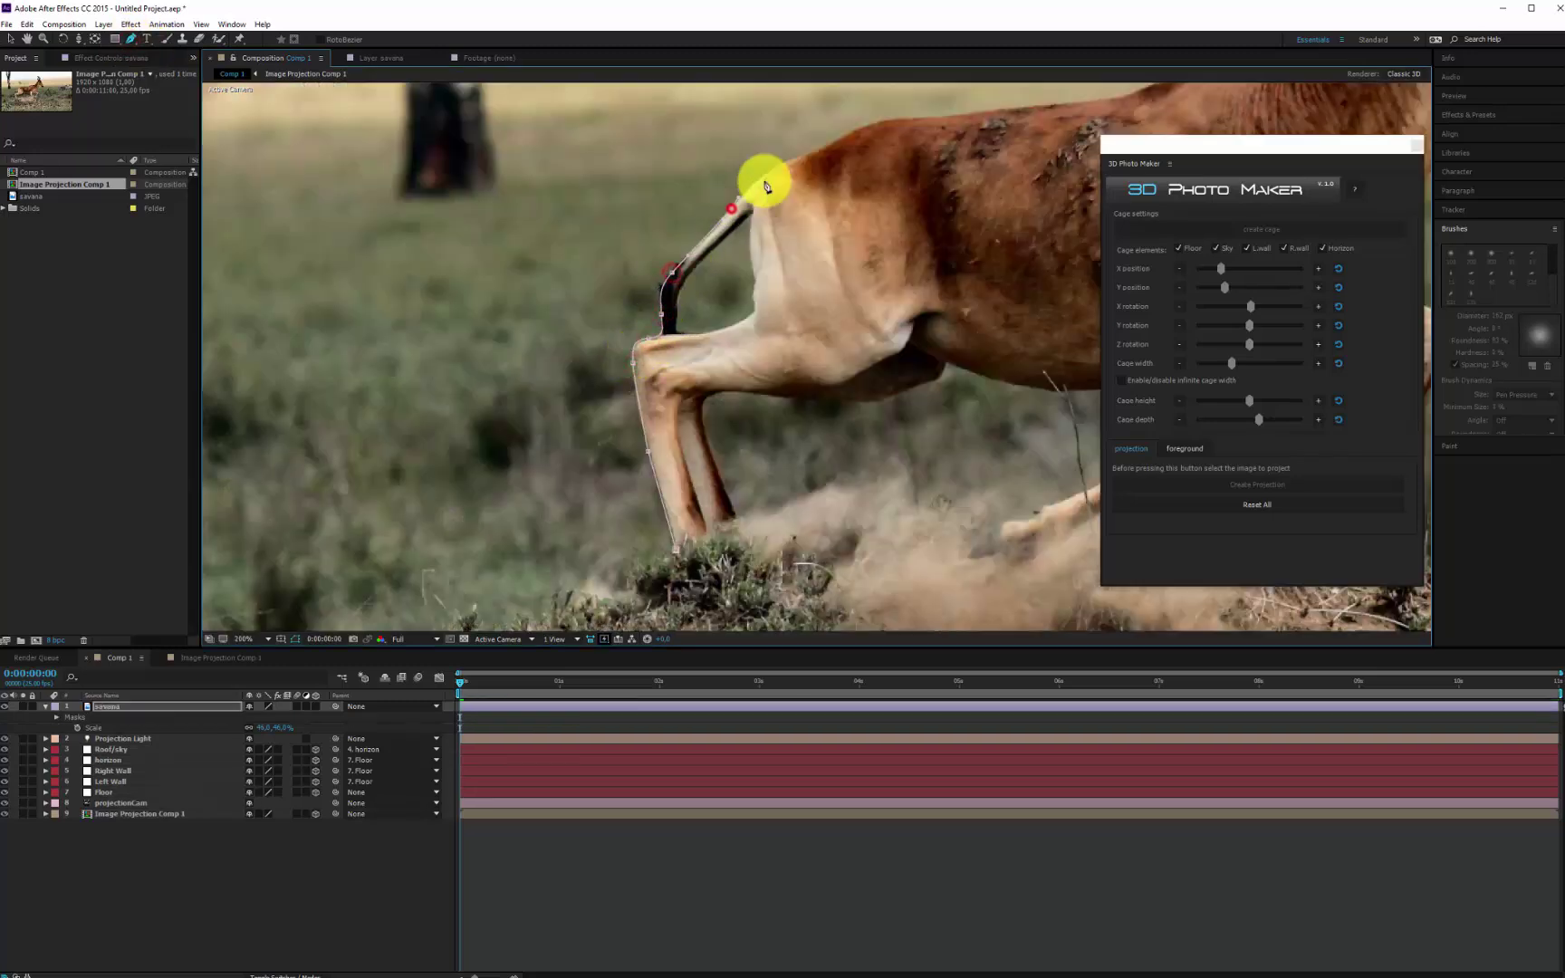
pyautogui.click(781, 166)
pyautogui.click(831, 143)
pyautogui.click(895, 121)
pyautogui.scroll(-2, 594, 363)
pyautogui.scroll(5, 681, 308)
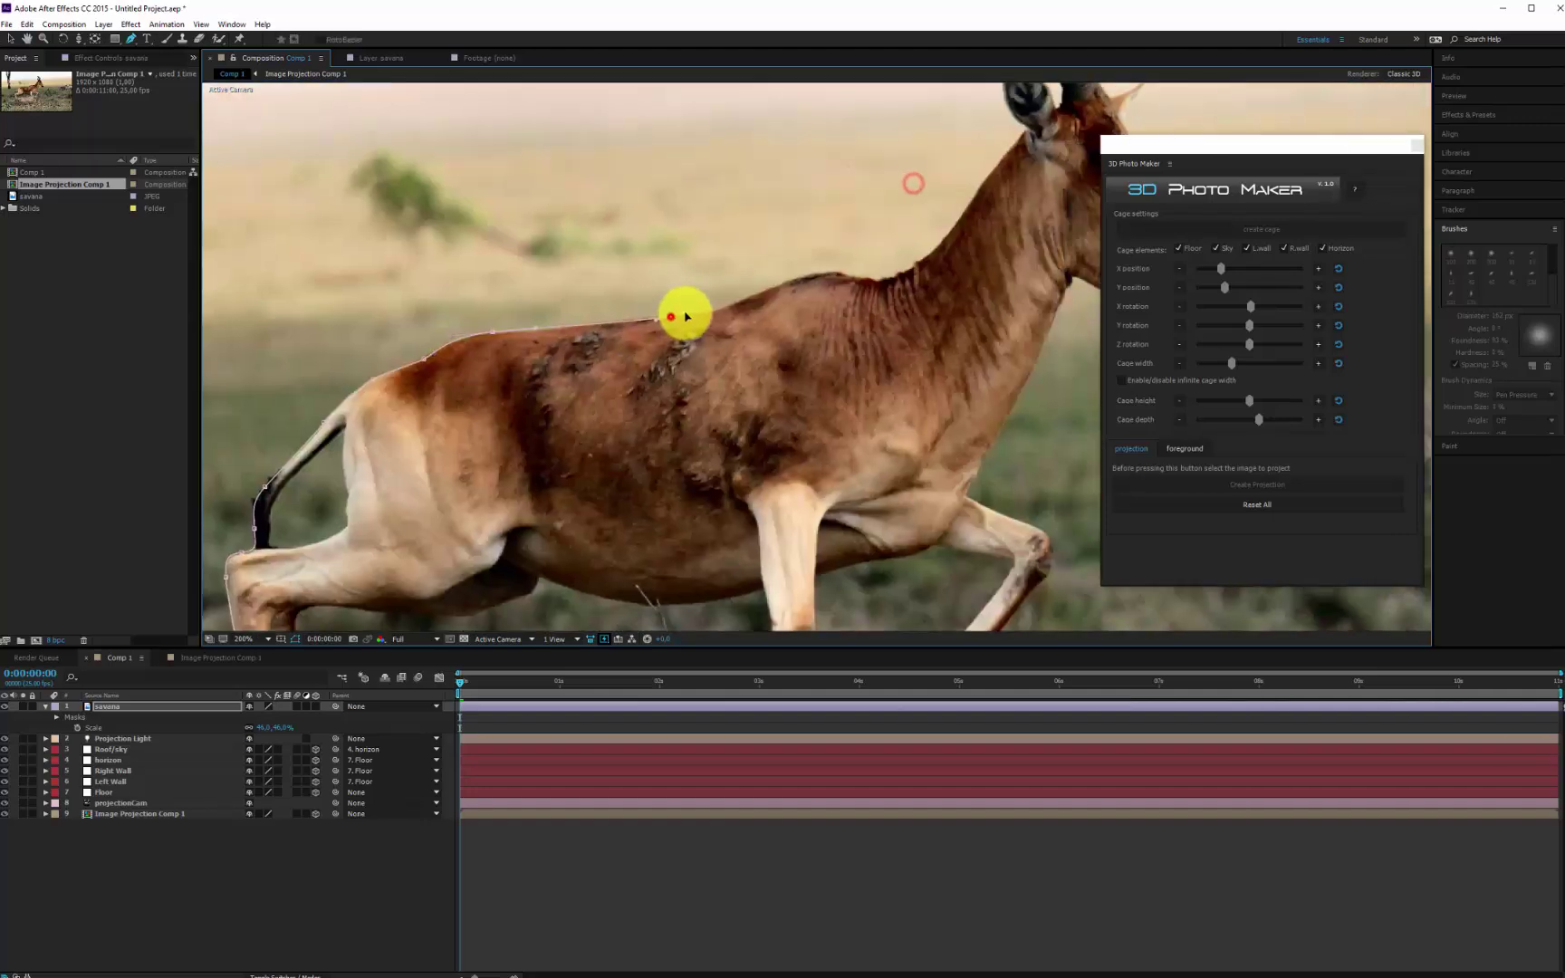
pyautogui.click(572, 387)
pyautogui.click(526, 419)
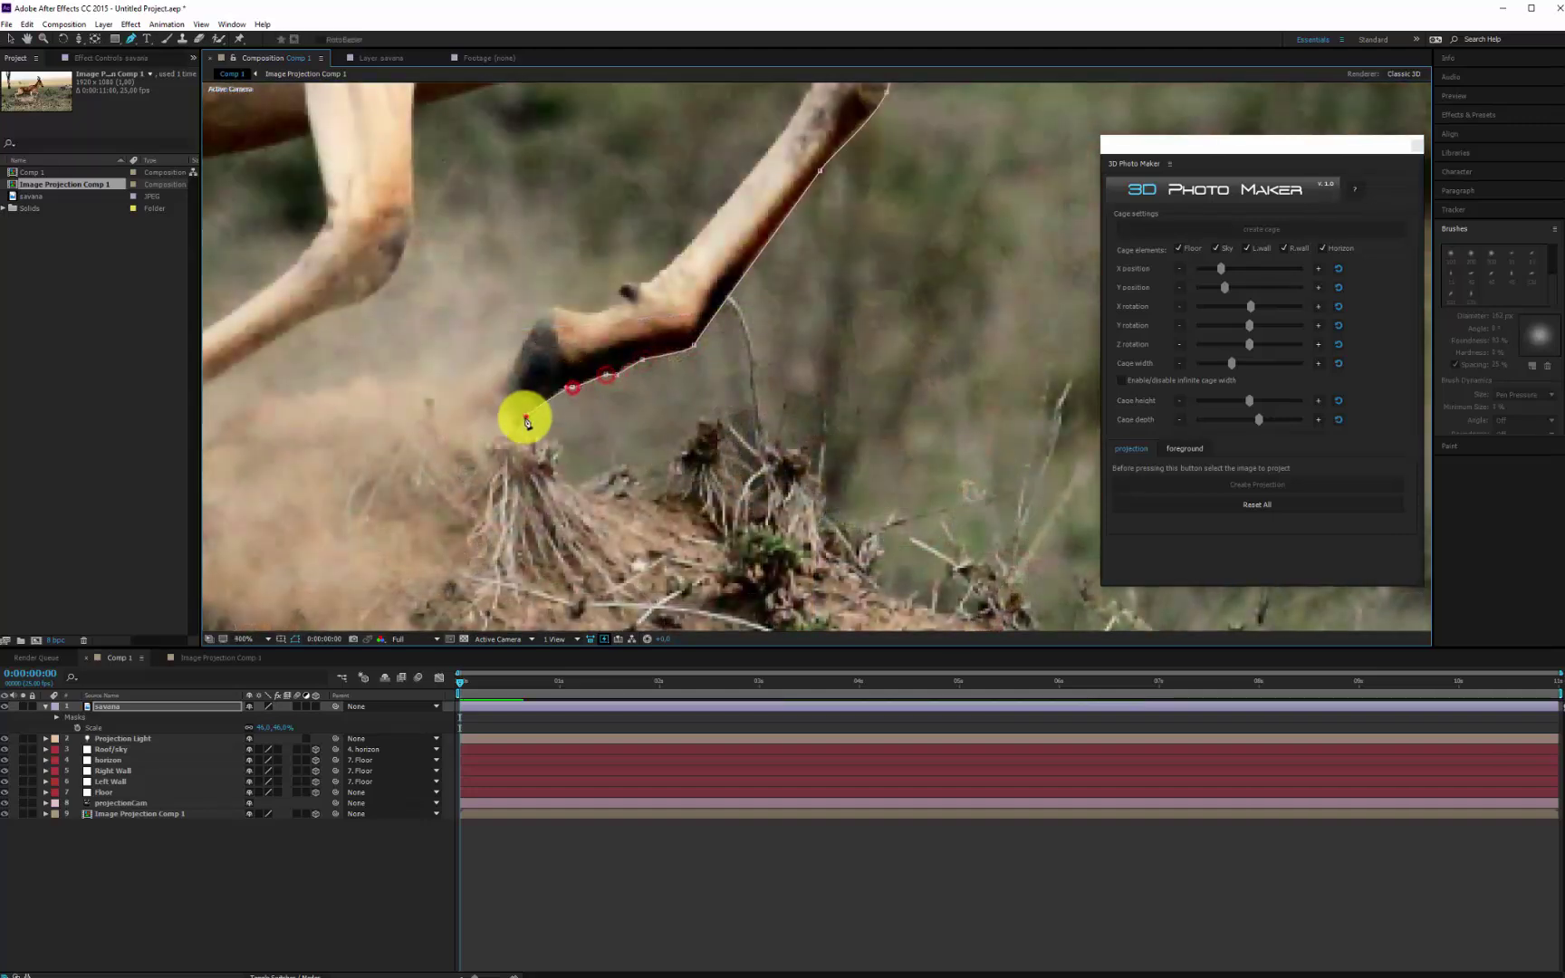
pyautogui.click(571, 452)
pyautogui.click(652, 451)
pyautogui.click(715, 436)
pyautogui.click(762, 434)
pyautogui.scroll(-4, 852, 507)
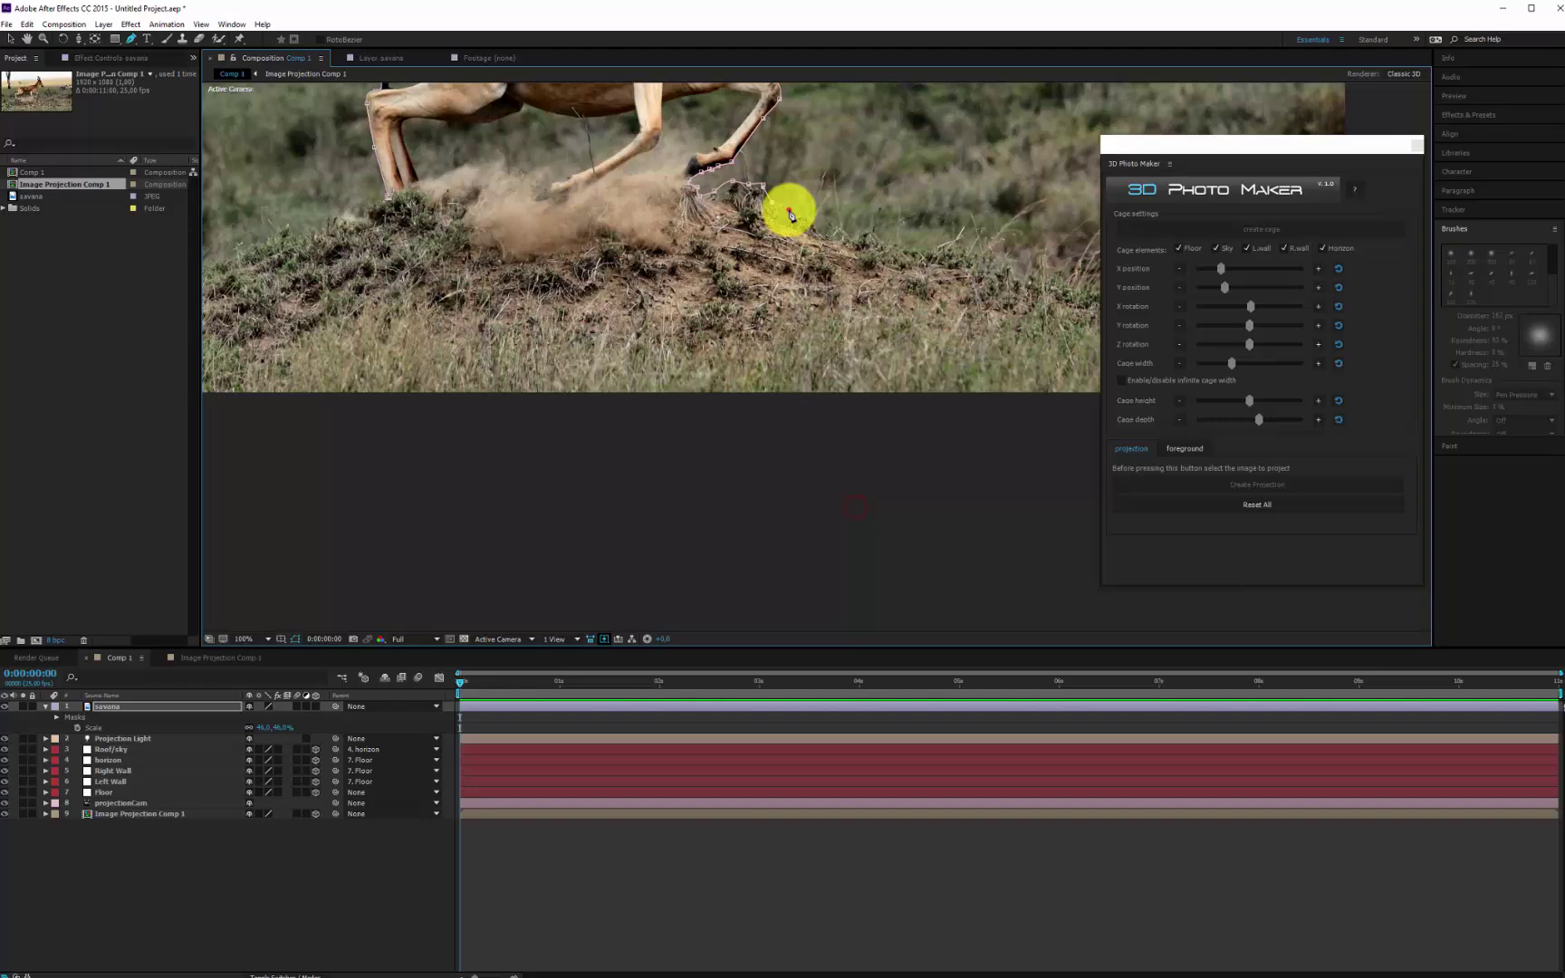
# Step: Continue the mask around the dirt mound and back along the antelope's leg
pyautogui.click(871, 228)
pyautogui.click(992, 268)
pyautogui.click(1028, 299)
pyautogui.click(685, 343)
pyautogui.click(407, 324)
pyautogui.click(249, 271)
pyautogui.click(308, 231)
pyautogui.click(347, 211)
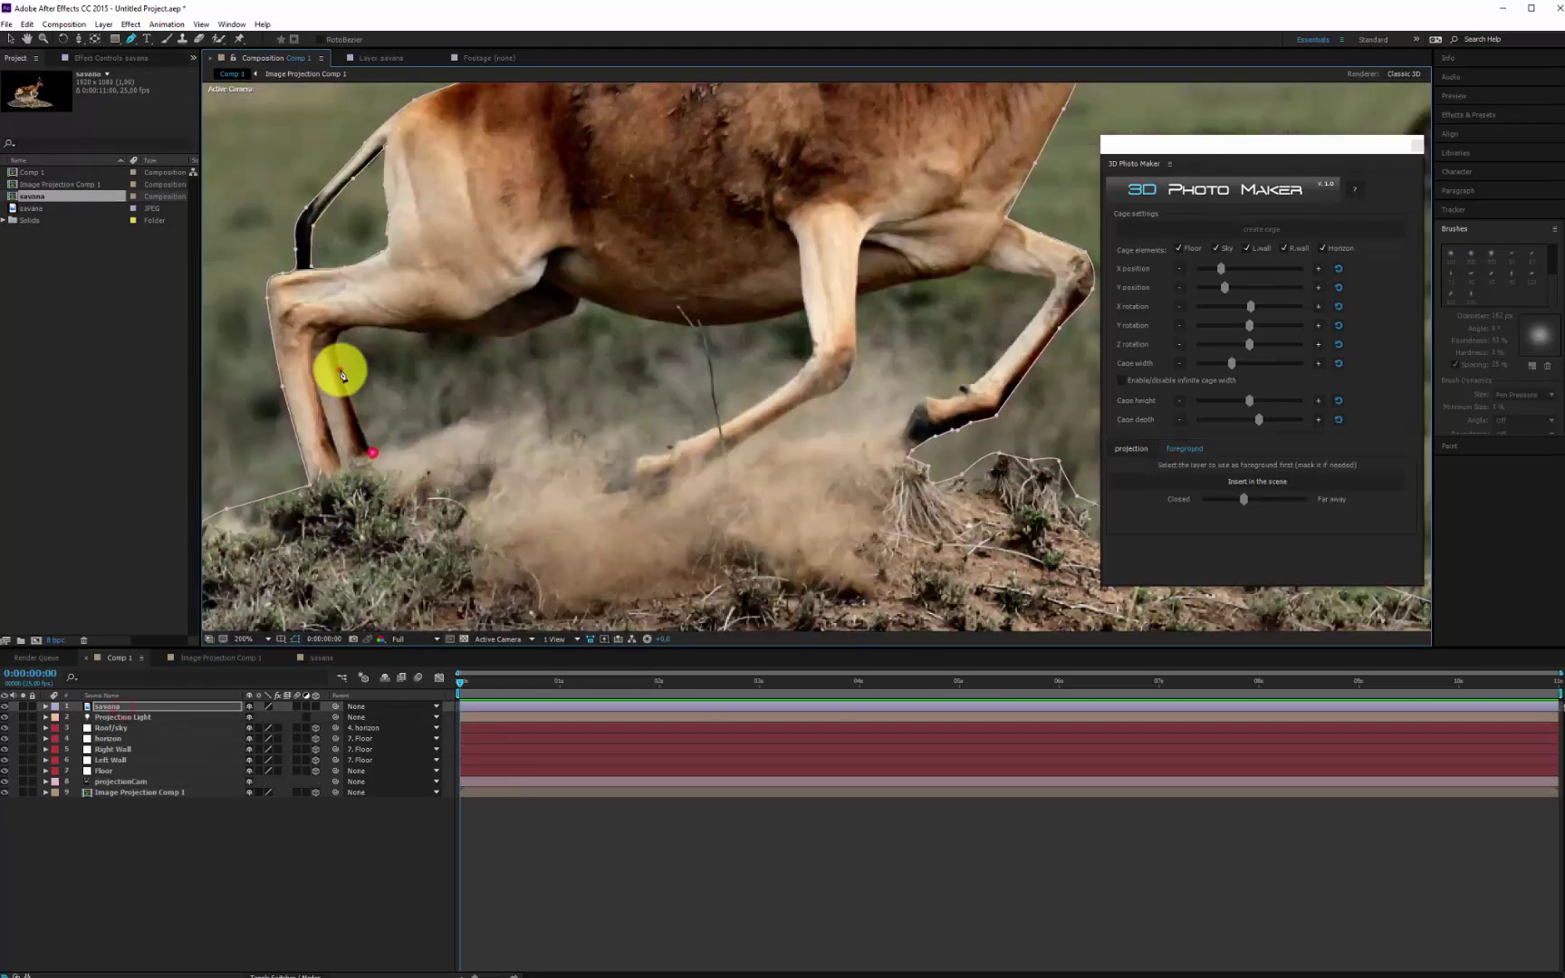
pyautogui.click(338, 370)
pyautogui.click(350, 328)
pyautogui.click(422, 334)
pyautogui.click(498, 339)
pyautogui.click(544, 323)
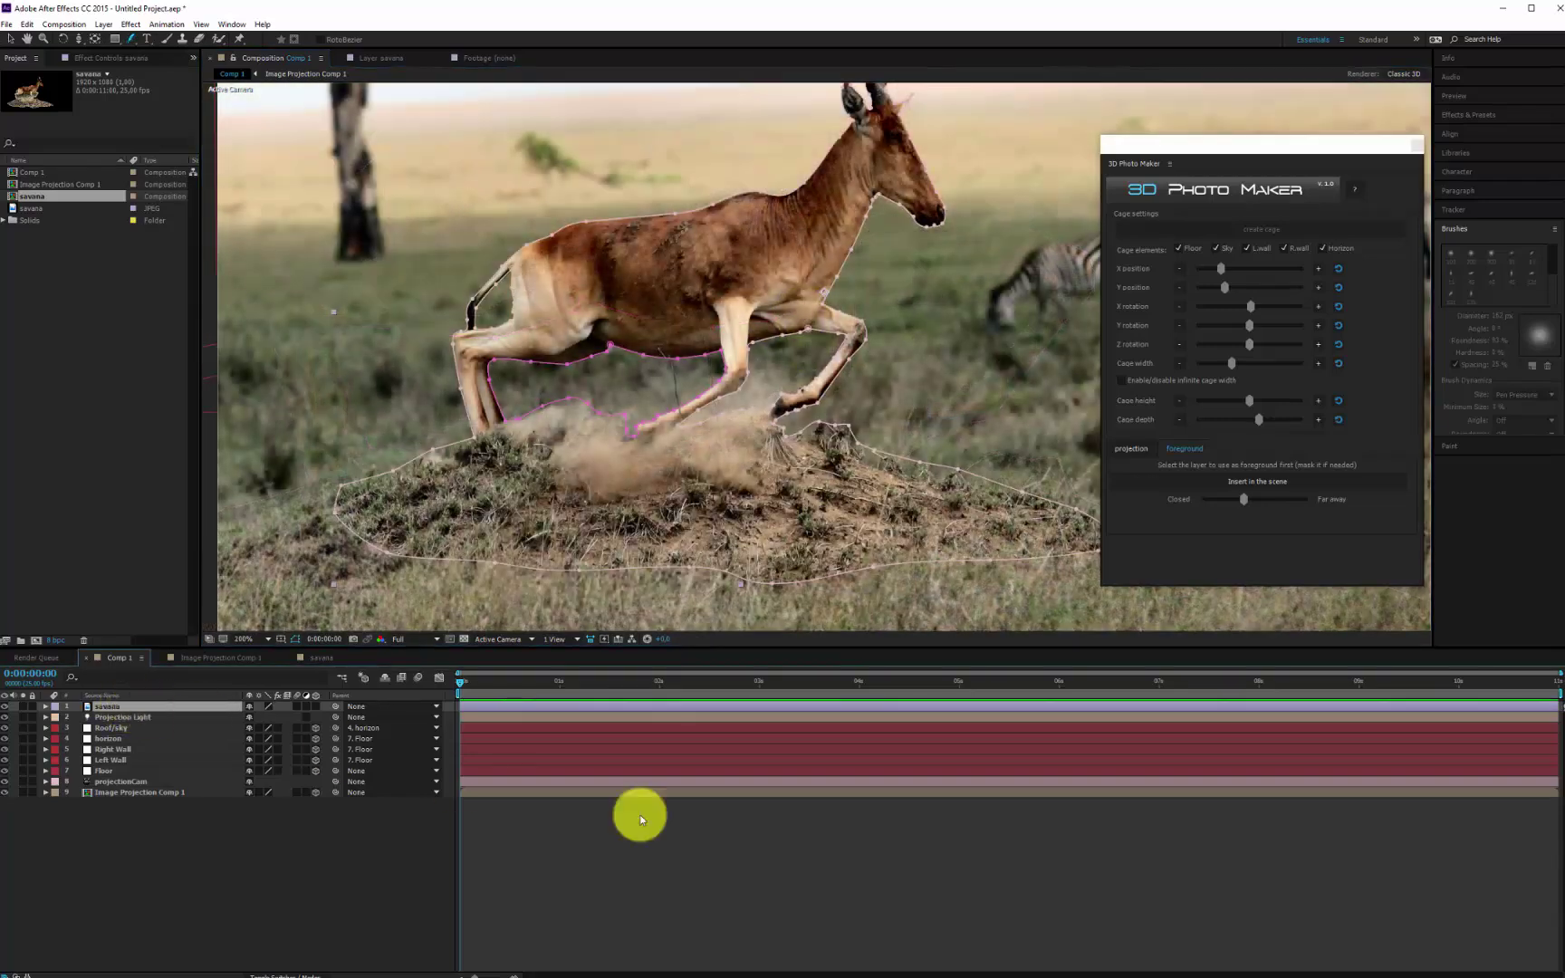
# Step: Insert the masked antelope into the 3D scene as a foreground element, set closer in depth
pyautogui.click(1193, 448)
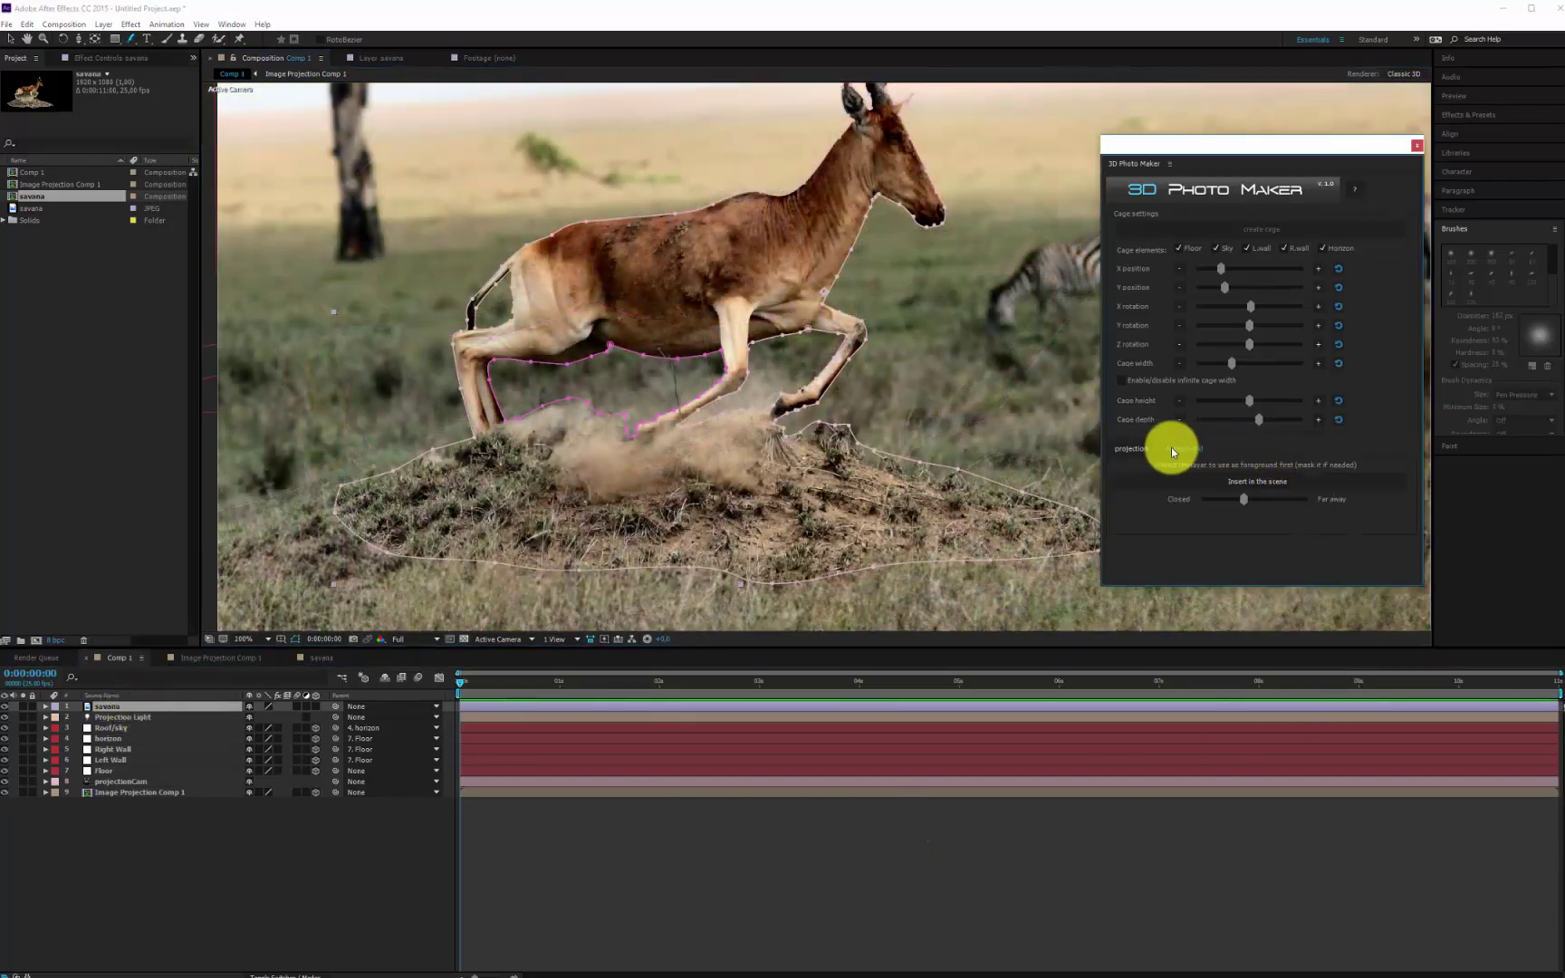
pyautogui.click(1255, 482)
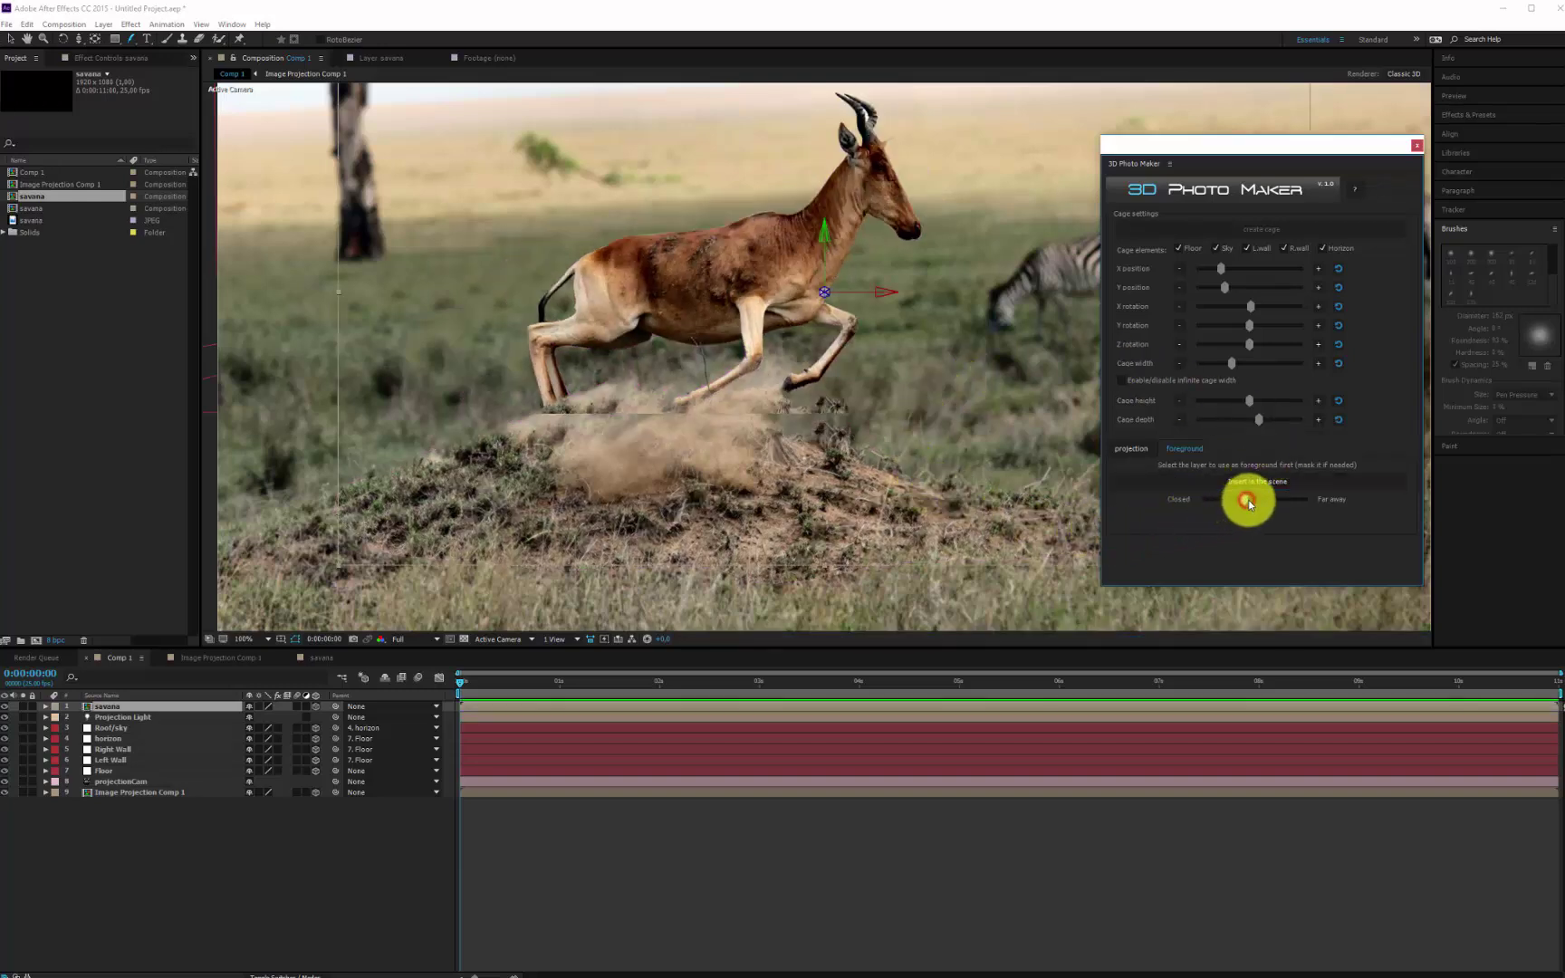
pyautogui.moveTo(1249, 504)
pyautogui.mouseDown()
pyautogui.moveTo(1037, 482)
pyautogui.moveTo(1247, 499)
pyautogui.mouseUp()
# Step: Move the antelope up onto the mound and dolly the camera in to preview
pyautogui.click(11, 43)
pyautogui.moveTo(709, 349)
pyautogui.mouseDown()
pyautogui.moveTo(689, 325)
pyautogui.moveTo(705, 328)
pyautogui.mouseUp()
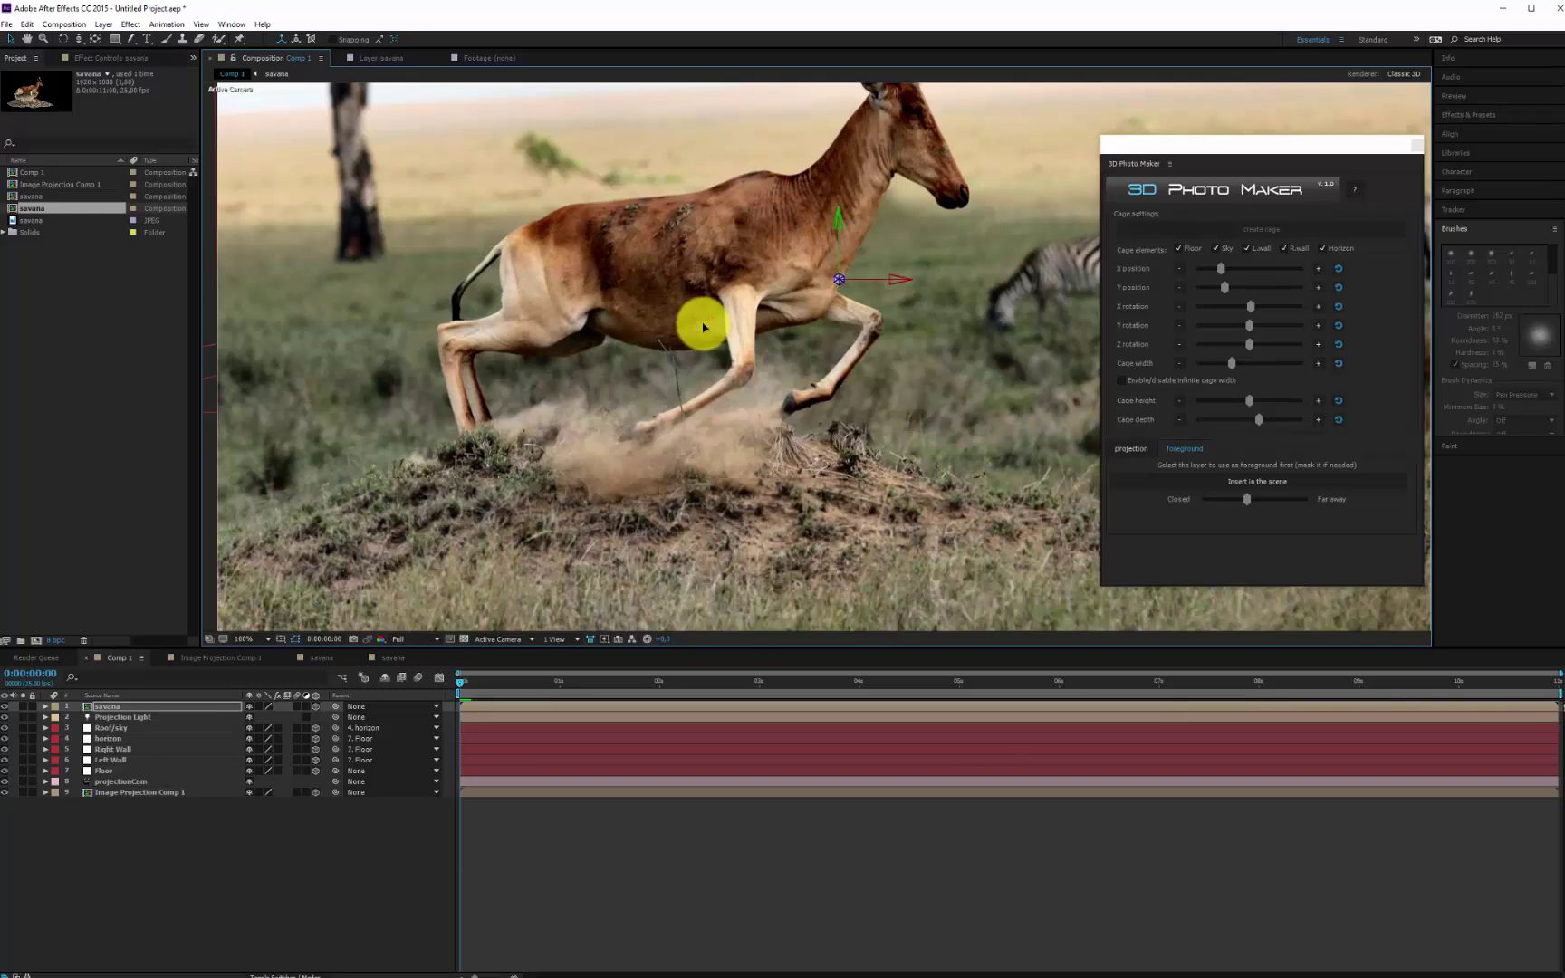
pyautogui.scroll(-2, 705, 351)
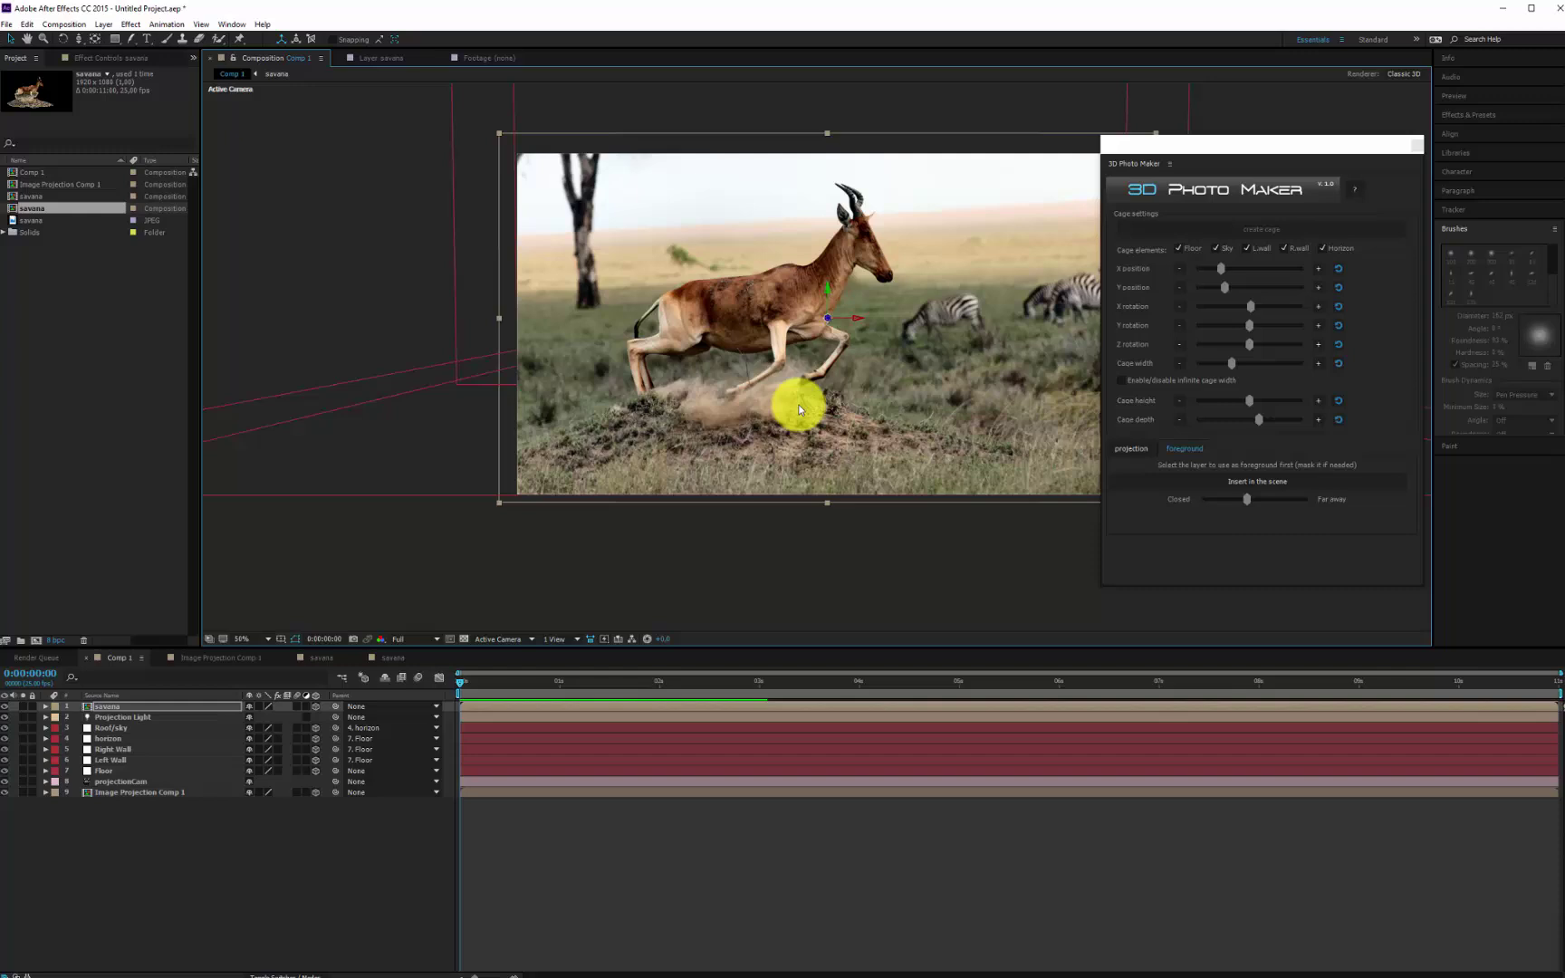
pyautogui.moveTo(822, 412)
pyautogui.mouseDown()
pyautogui.moveTo(831, 349)
pyautogui.moveTo(824, 386)
pyautogui.mouseUp()
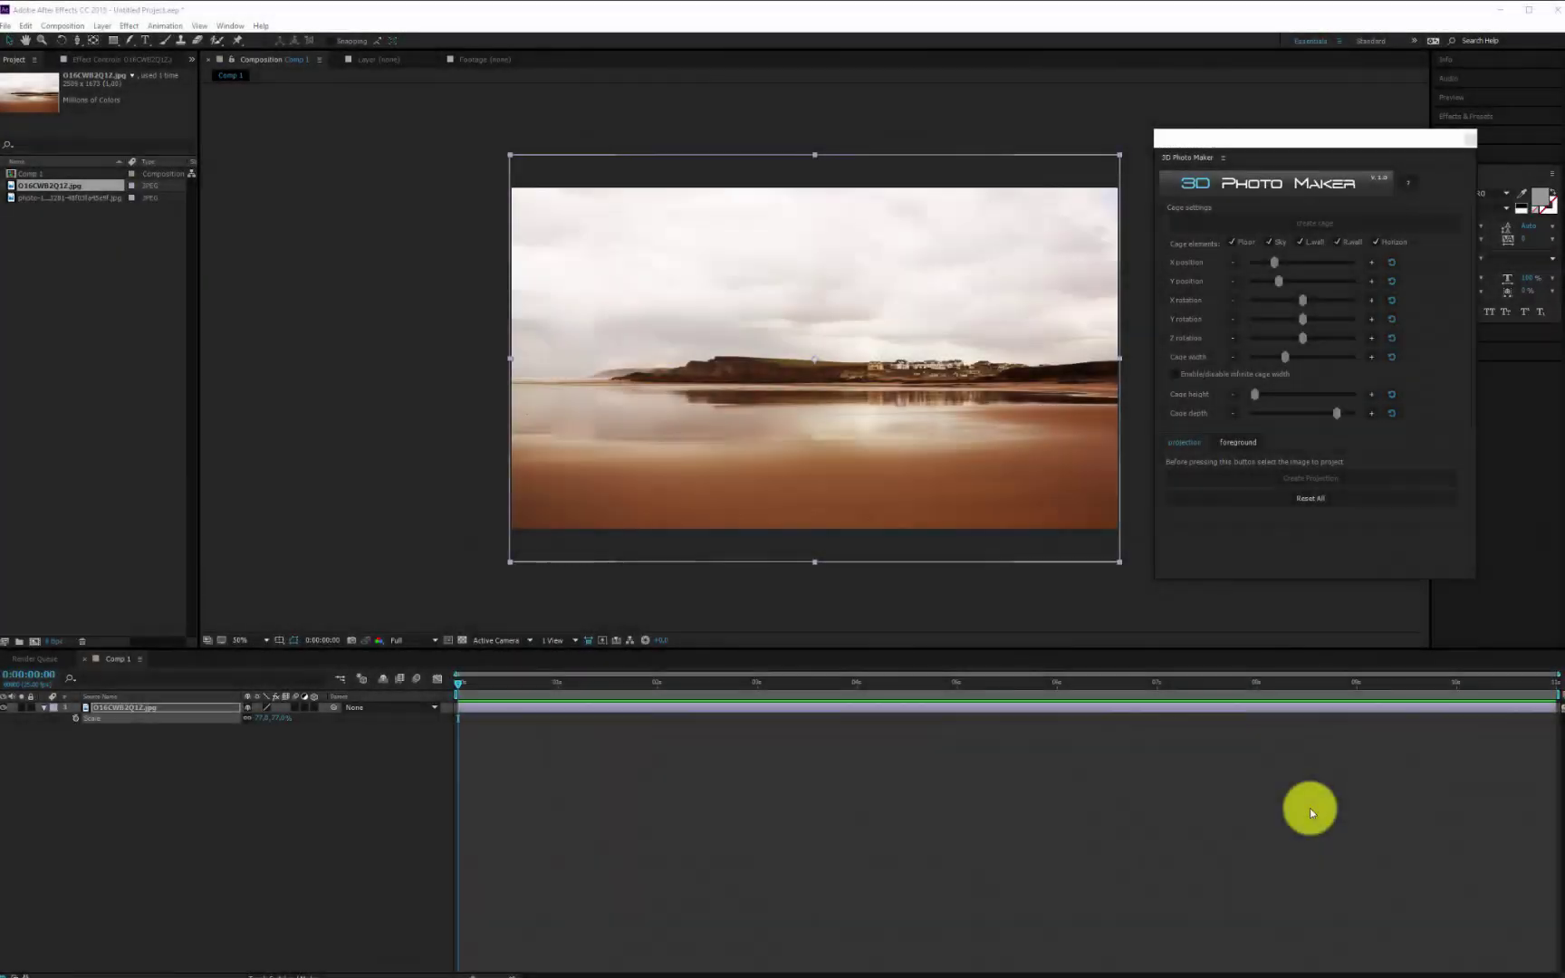
# Step: Reset the cage settings, create a cage, and fit its horizon, floor depth, X rotation and height to the beach
pyautogui.click(1301, 498)
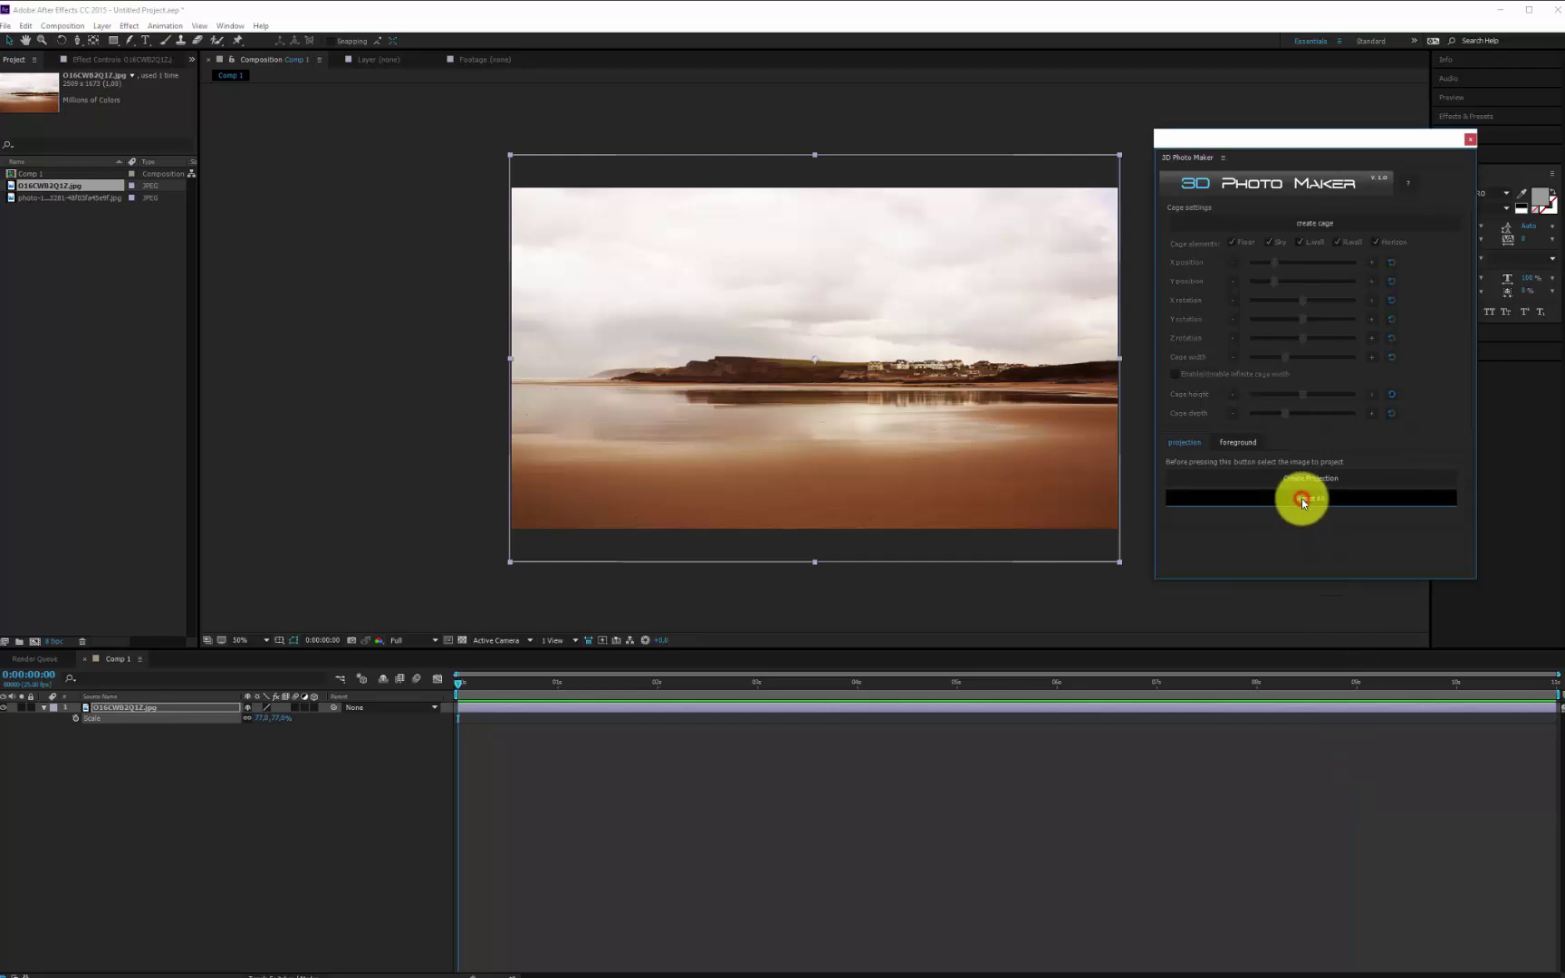
pyautogui.click(1256, 225)
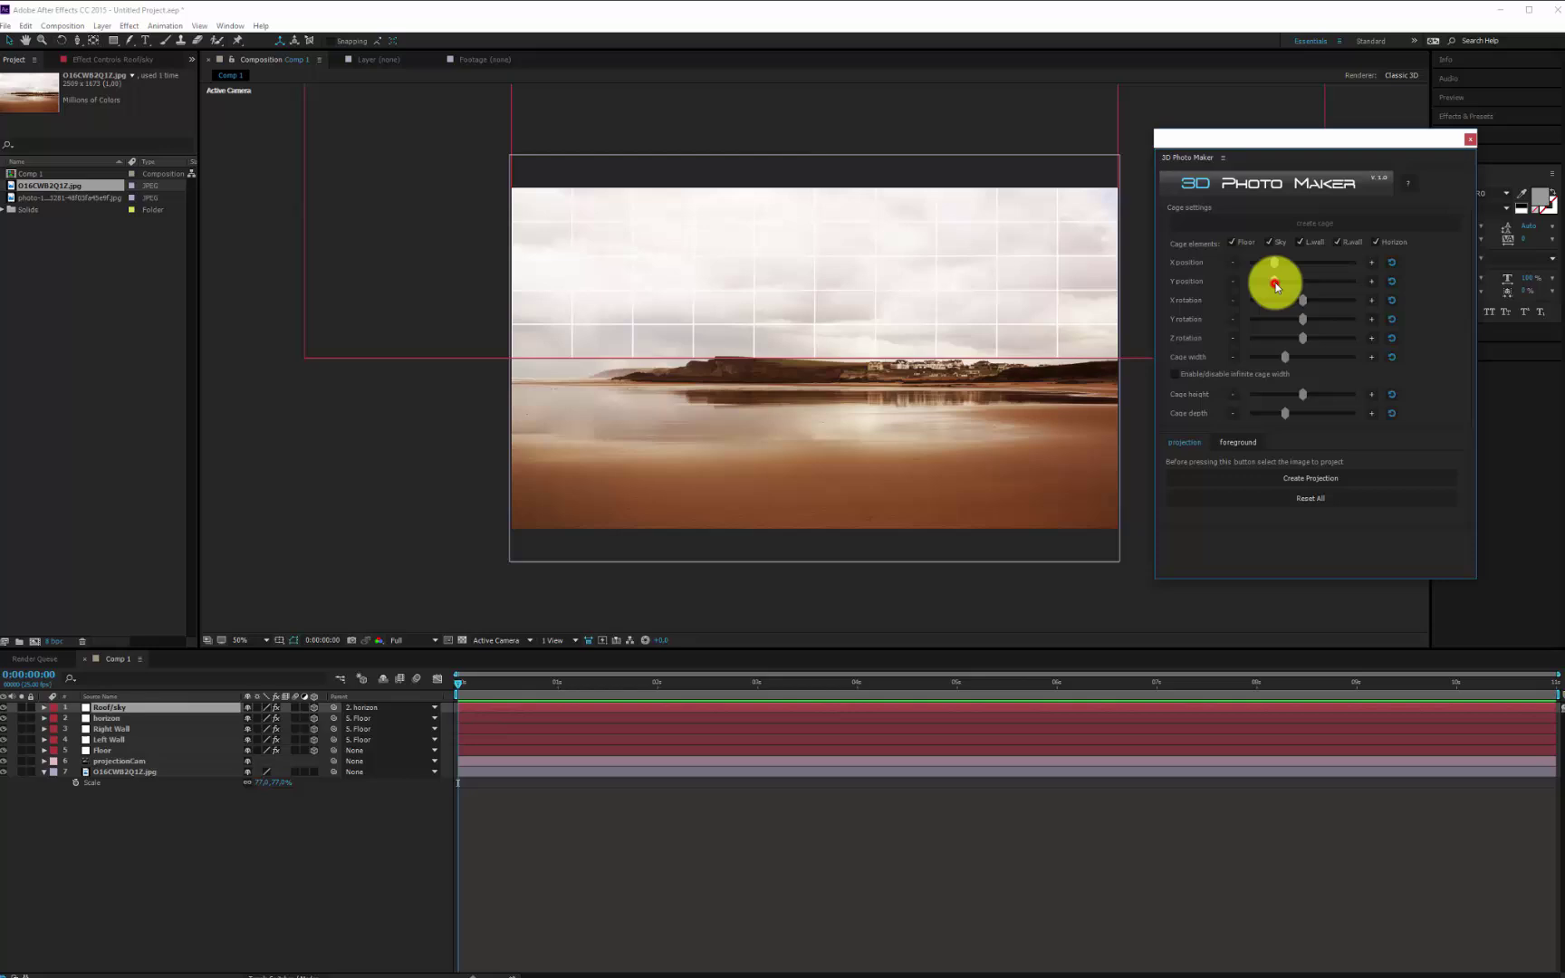
pyautogui.moveTo(1275, 286); pyautogui.dragTo(1235, 284)
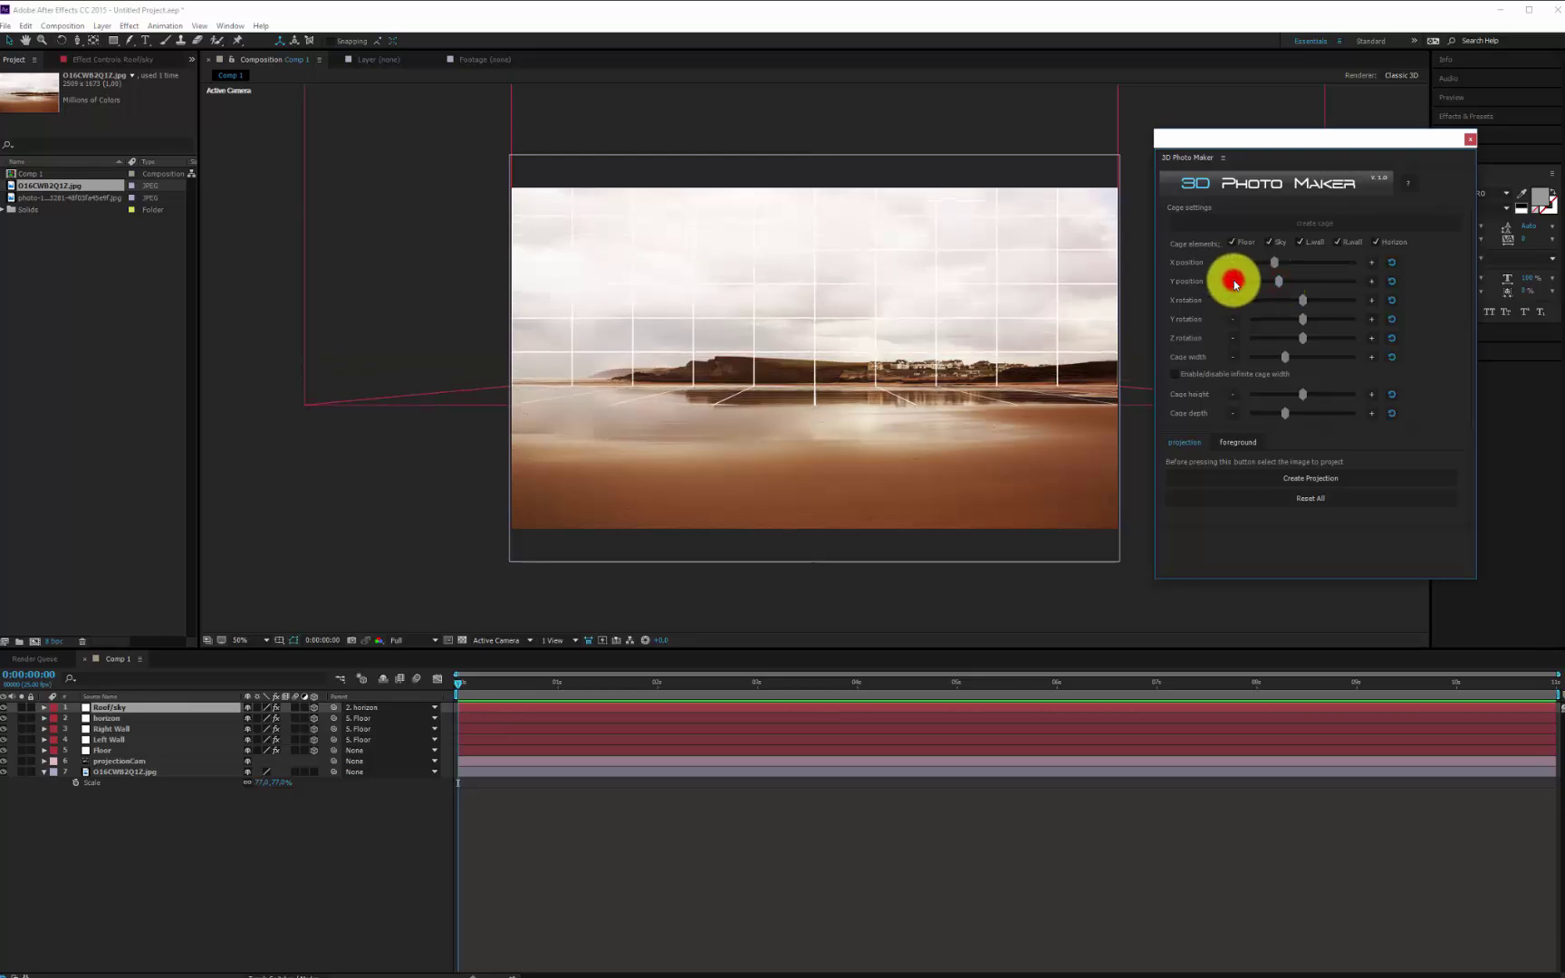
pyautogui.moveTo(1288, 412); pyautogui.dragTo(1338, 412)
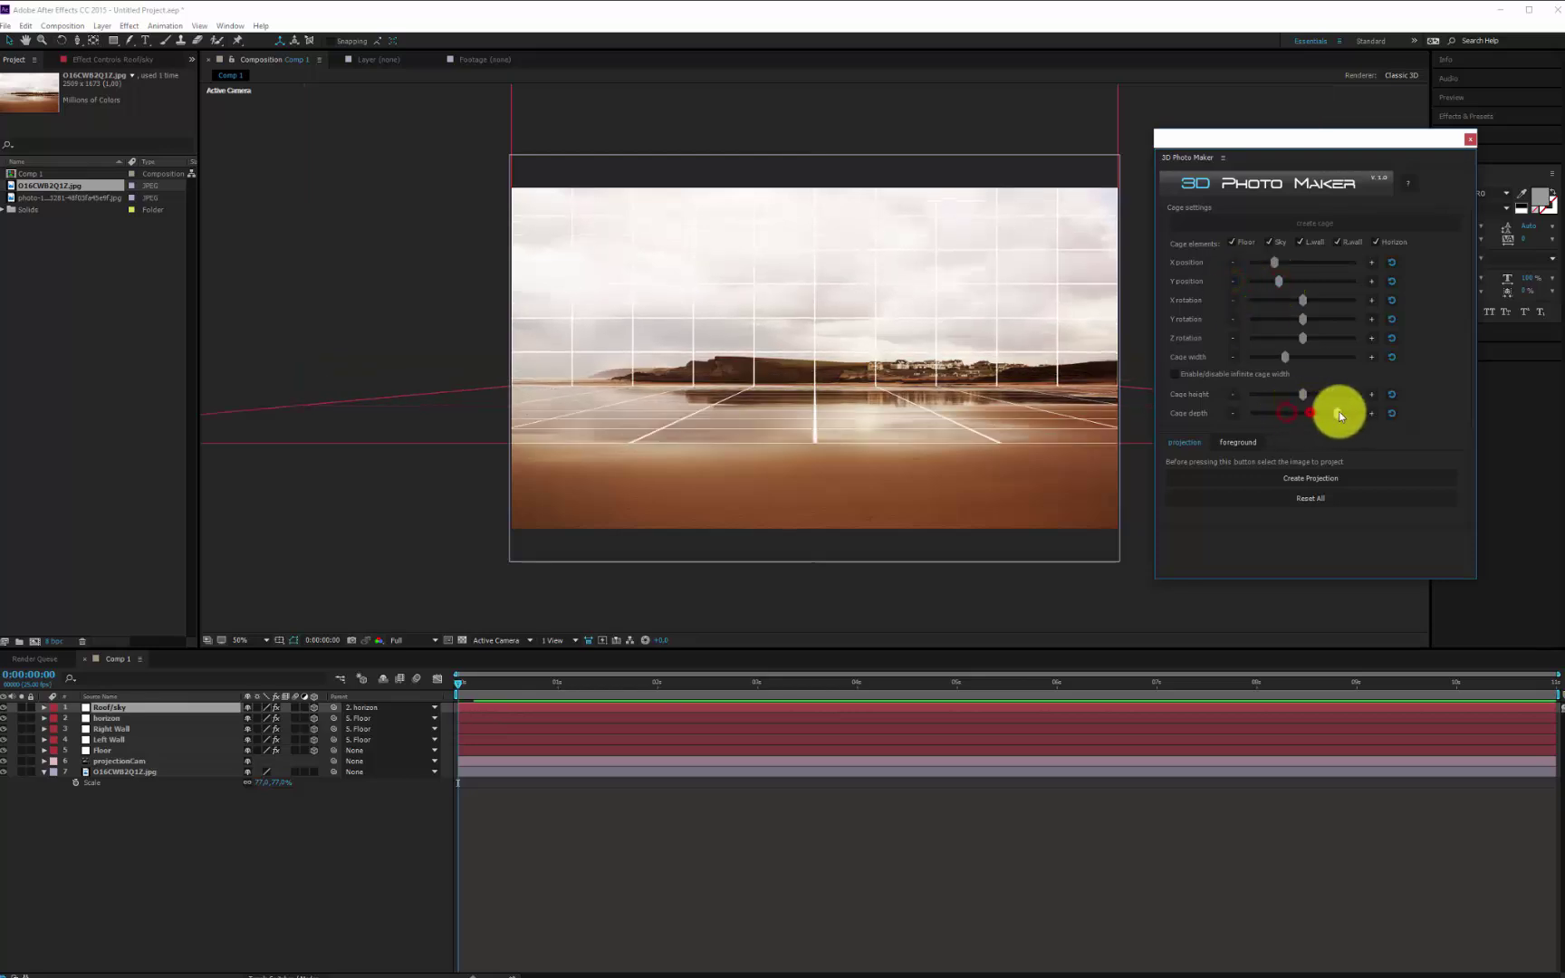
pyautogui.click(1233, 302)
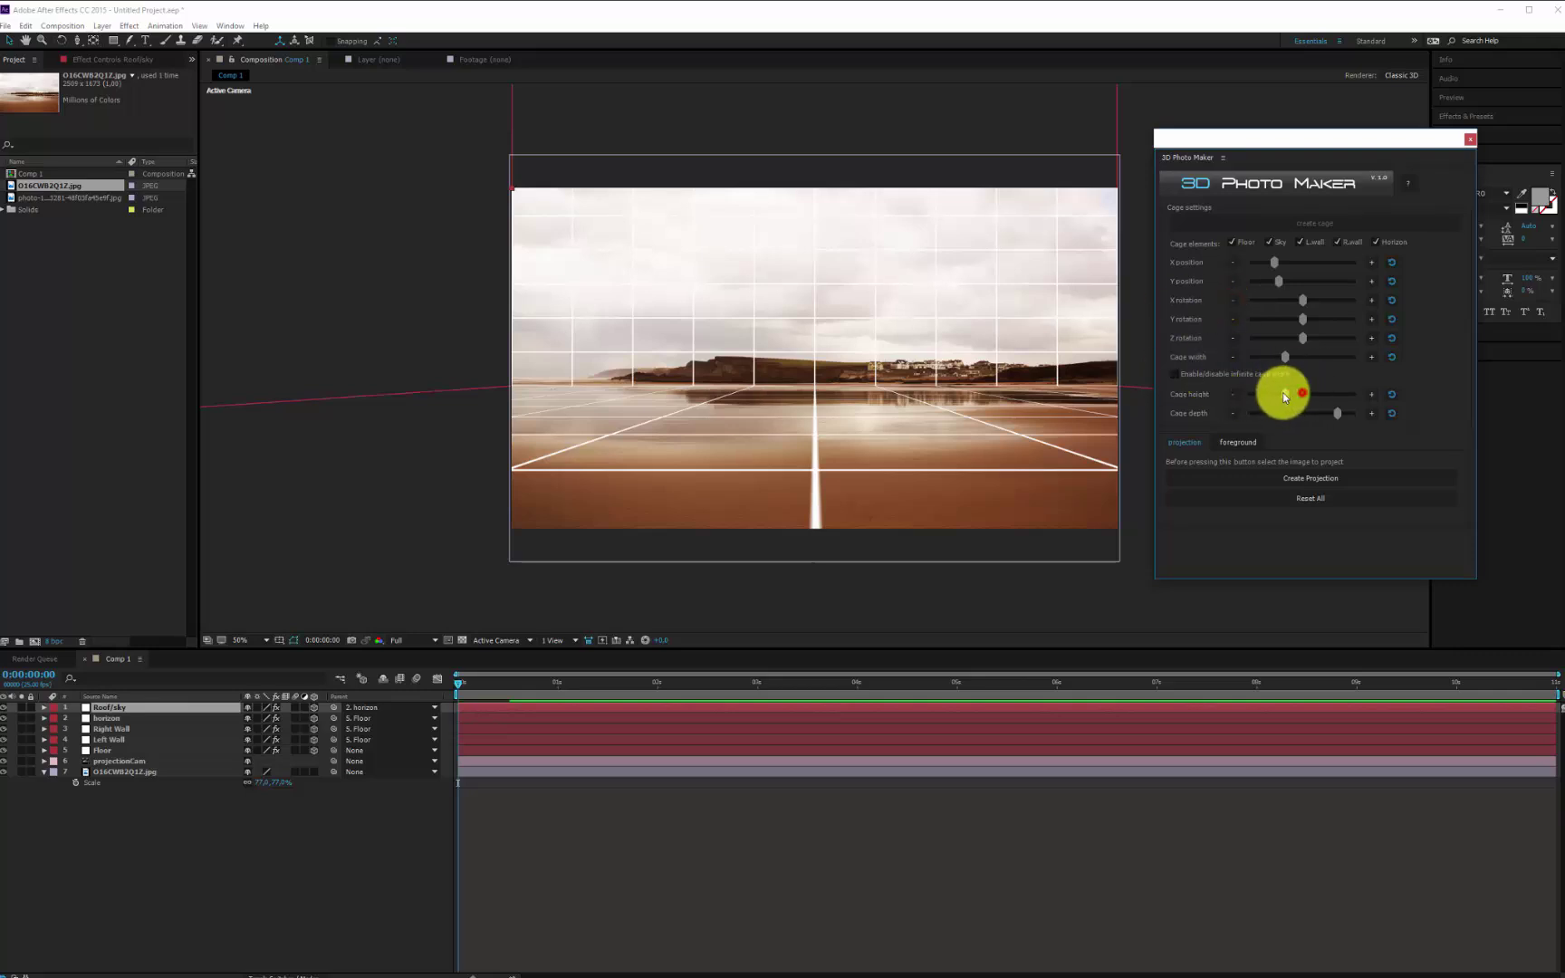
pyautogui.moveTo(1284, 395); pyautogui.dragTo(1254, 390)
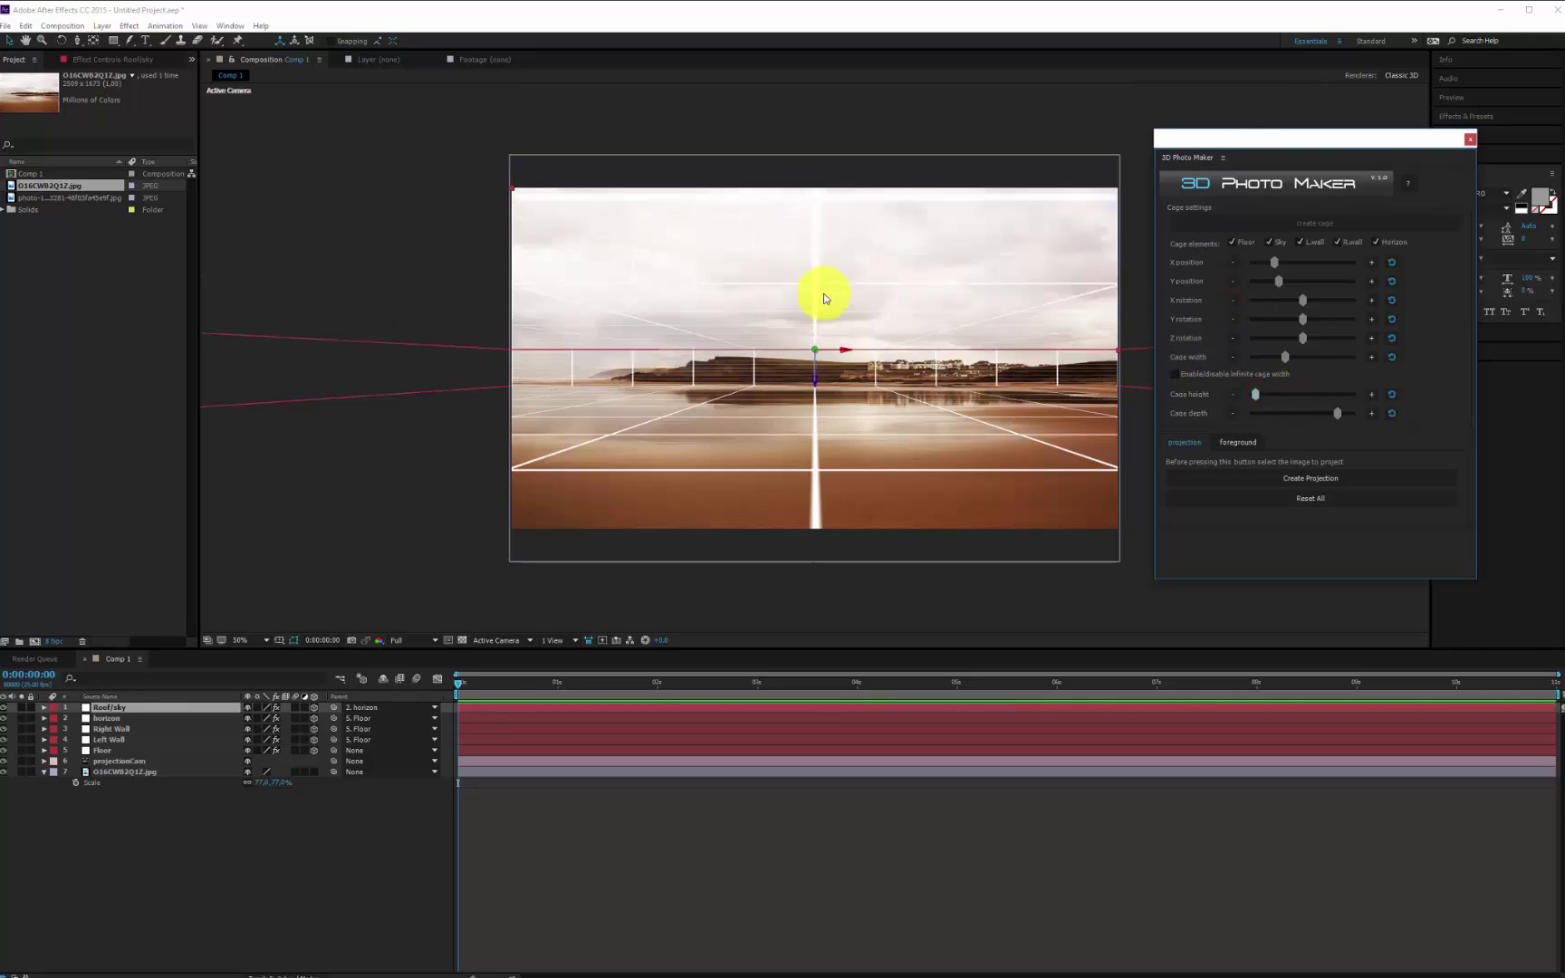
# Step: Project the beach photo onto the cage and nudge the projection camera slightly
pyautogui.click(122, 772)
pyautogui.click(1337, 477)
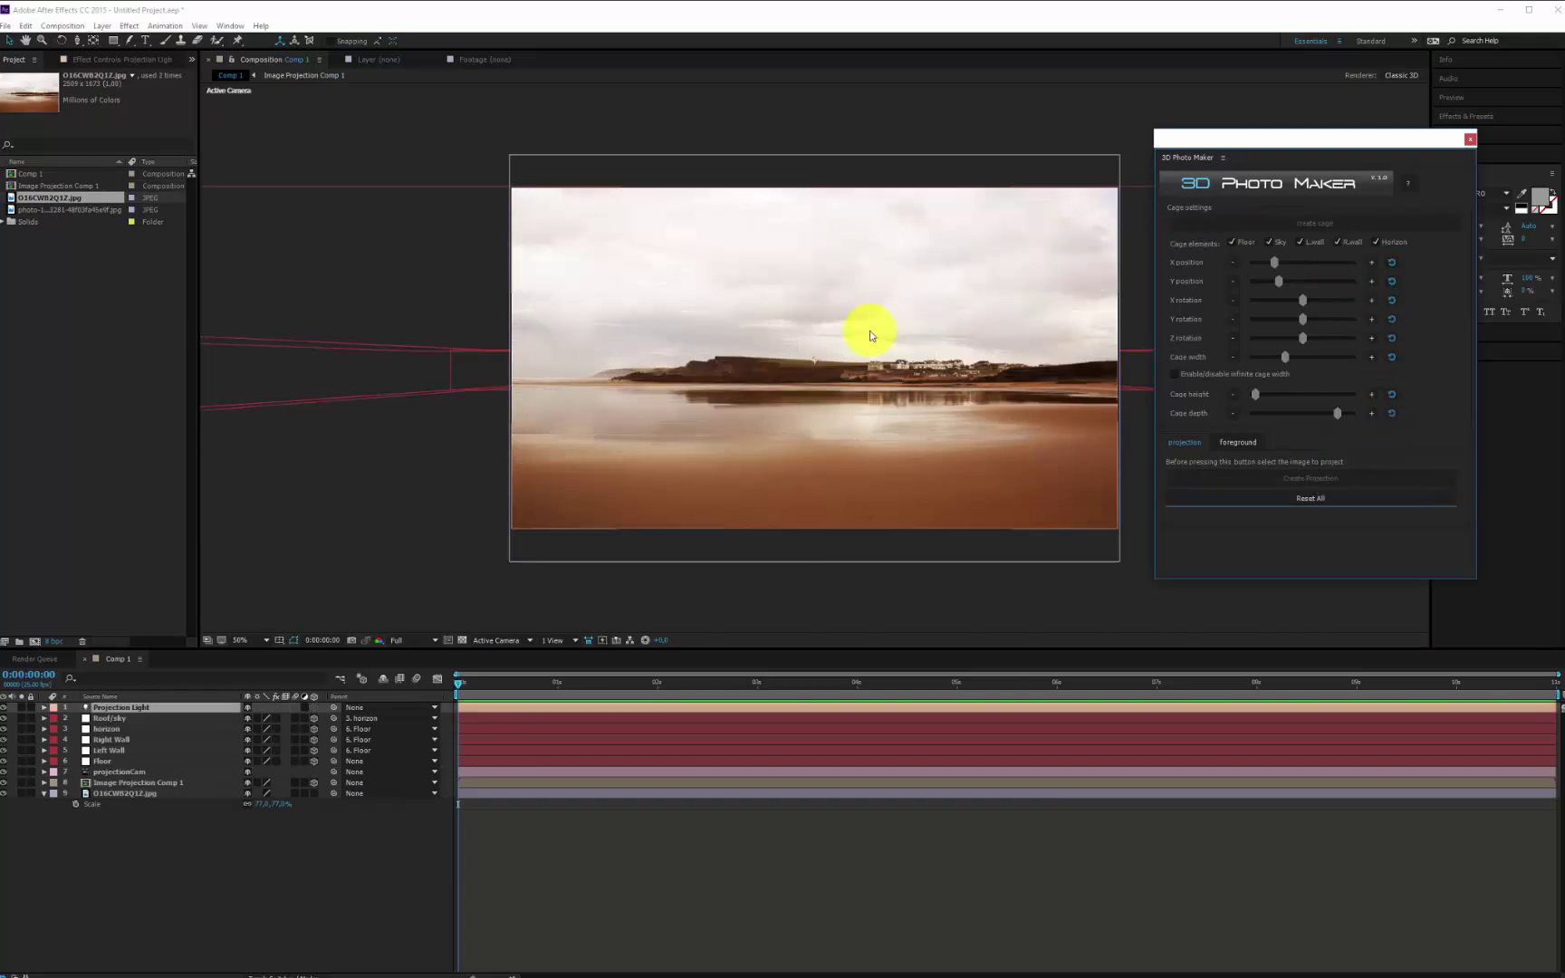
pyautogui.press('c')
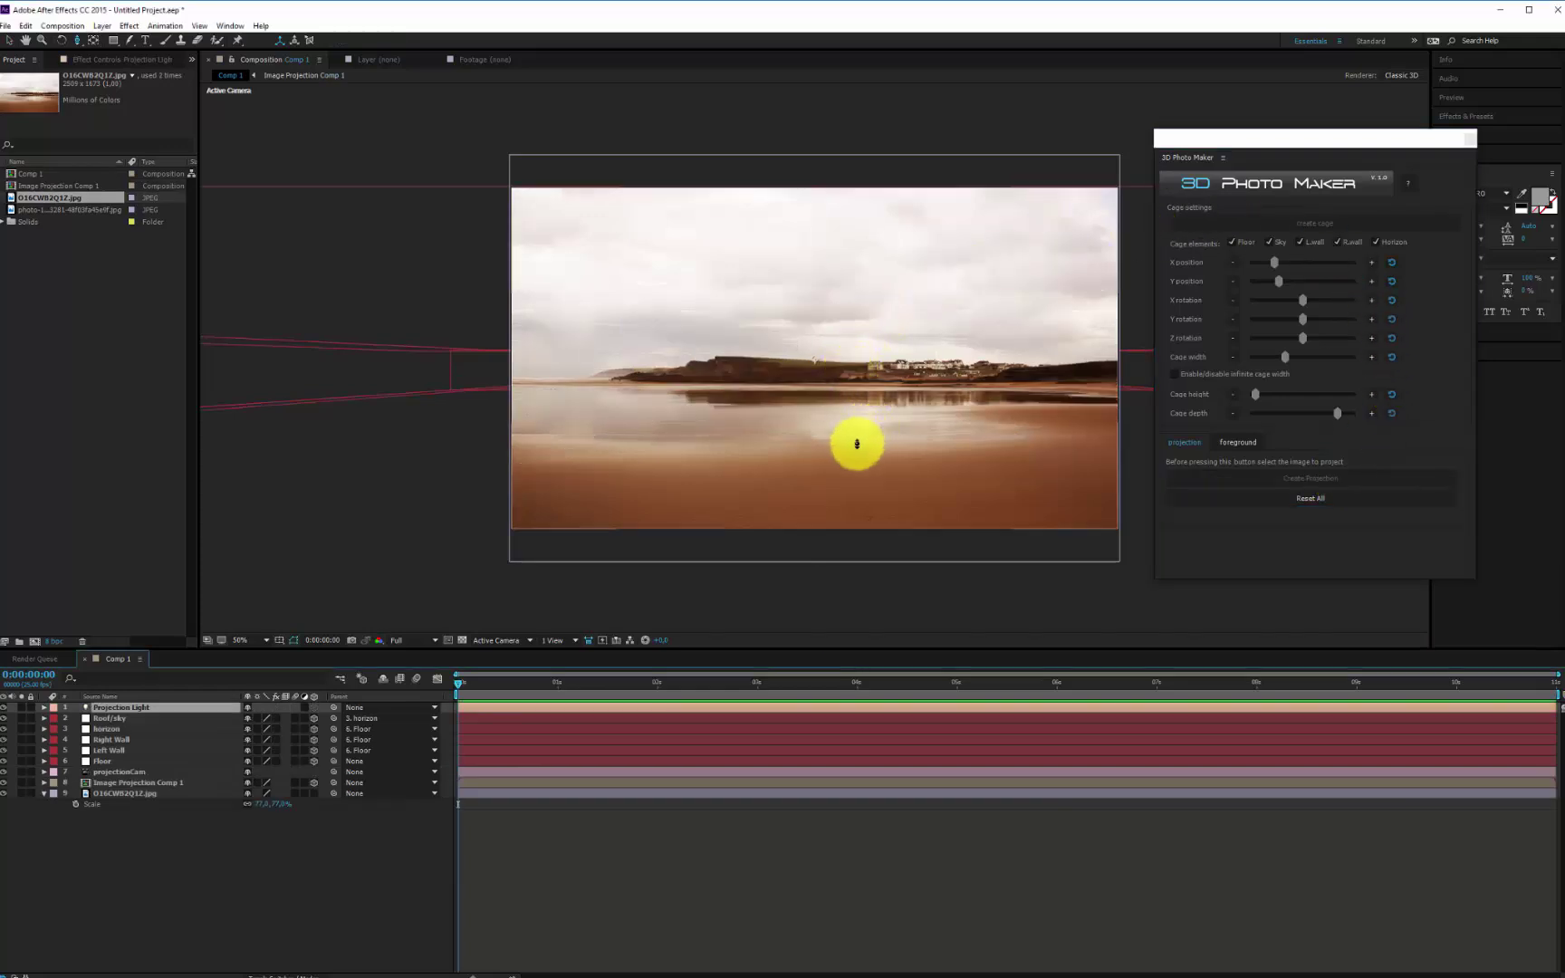
pyautogui.moveTo(852, 444)
pyautogui.mouseDown()
pyautogui.moveTo(867, 405)
pyautogui.moveTo(856, 444)
pyautogui.mouseUp()
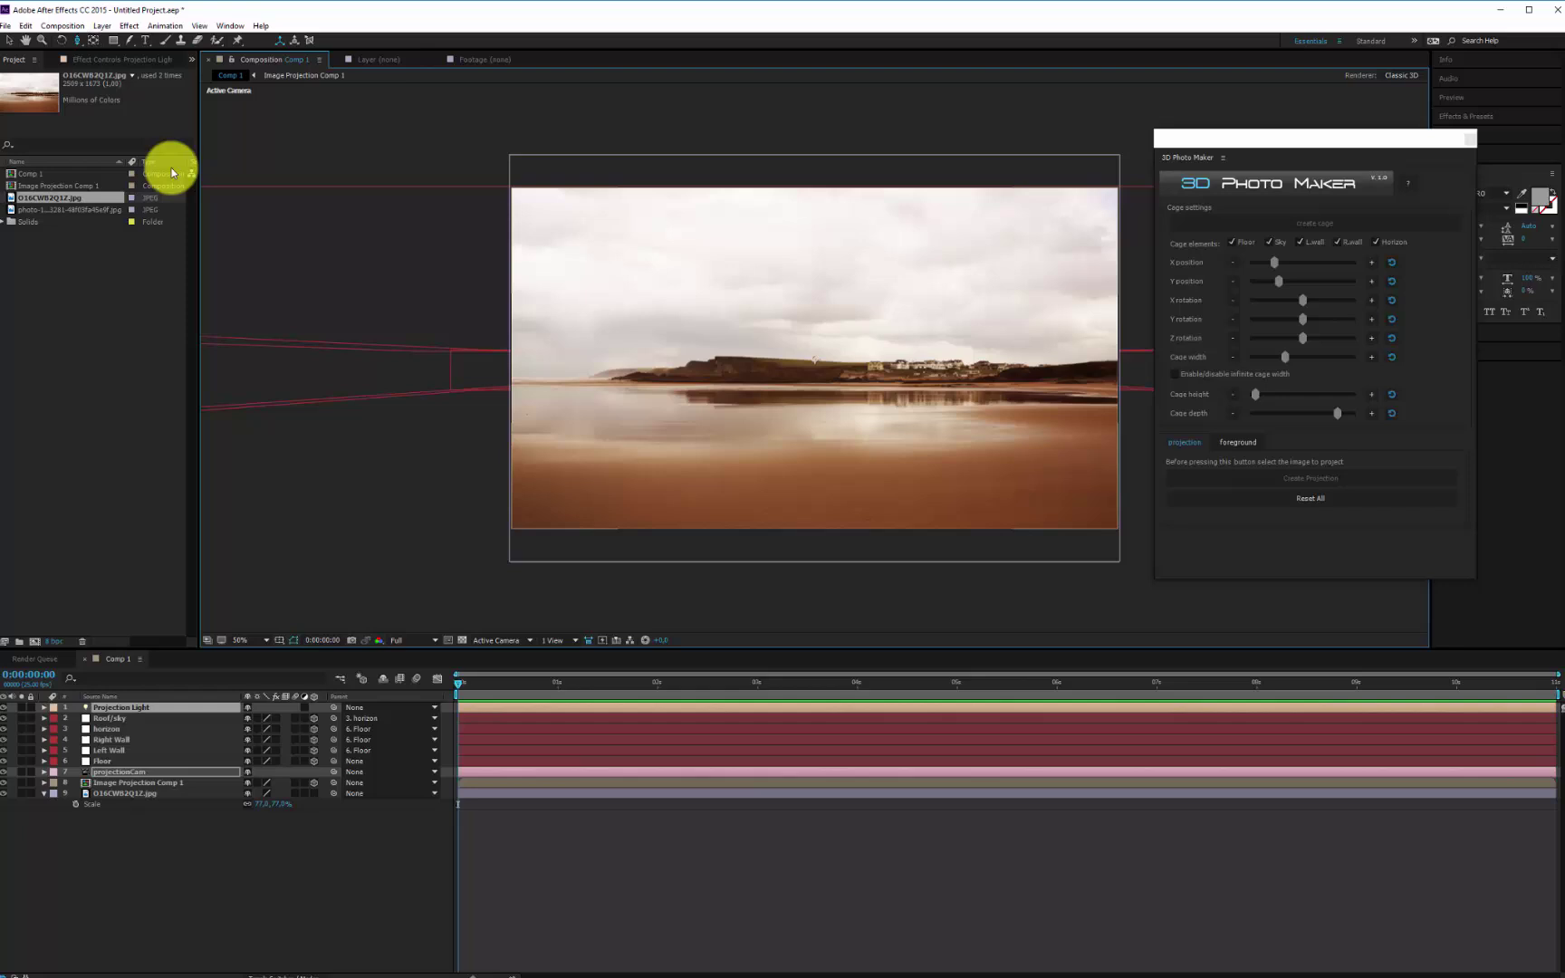
# Step: Add the hooded-figure photo as the top layer and scale it to 34%
pyautogui.click(37, 210)
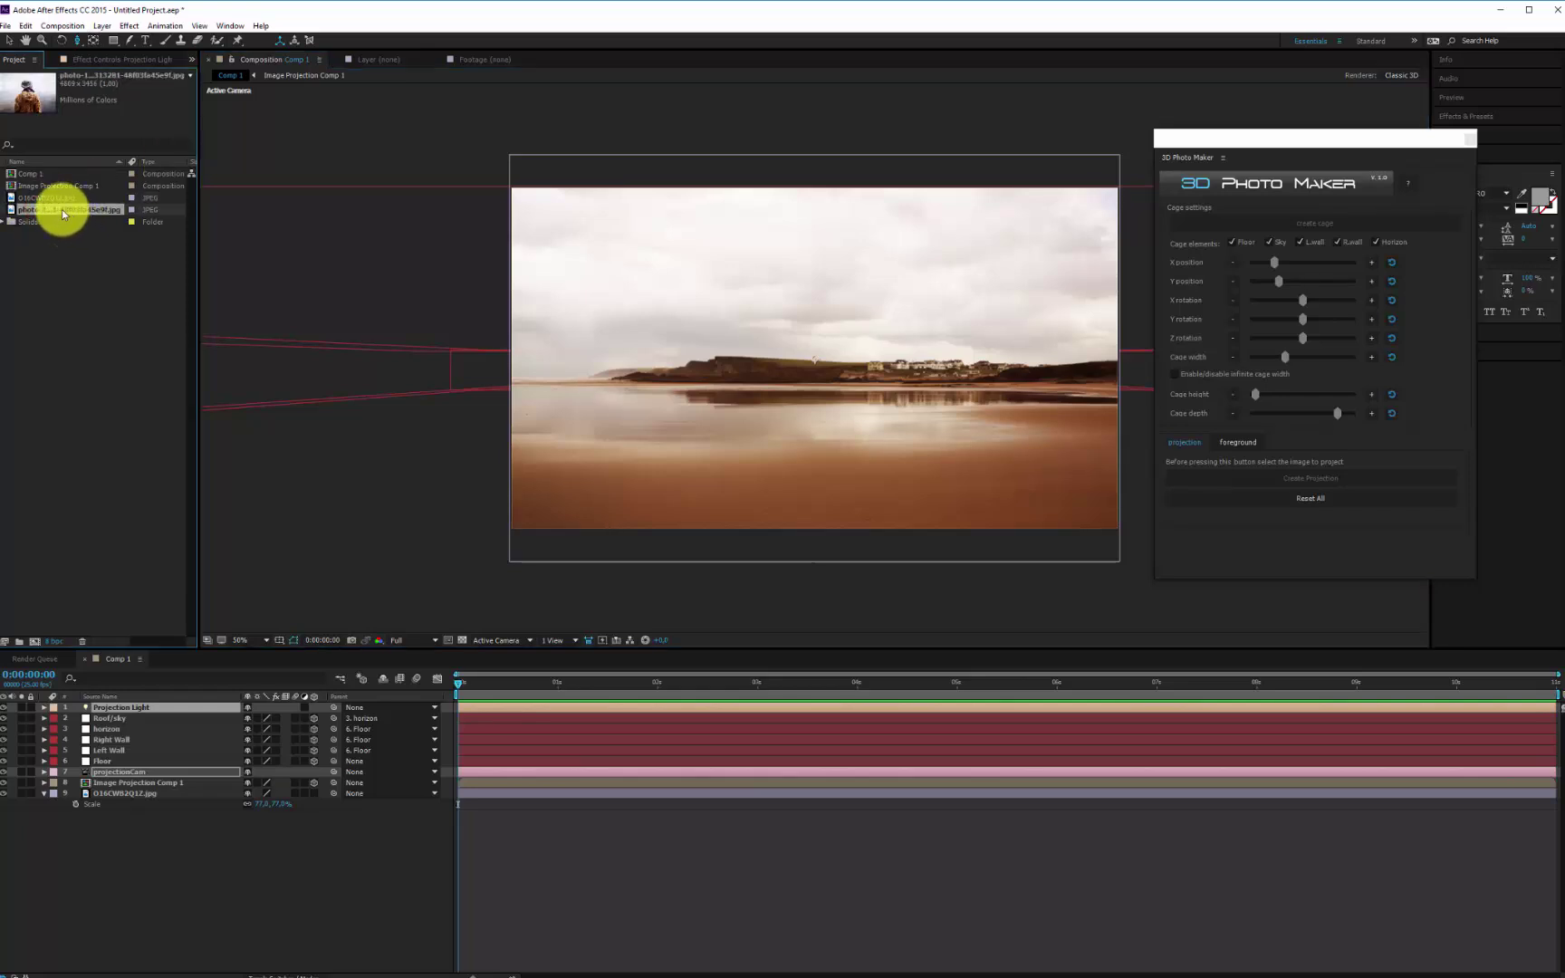
pyautogui.moveTo(75, 229); pyautogui.dragTo(151, 709)
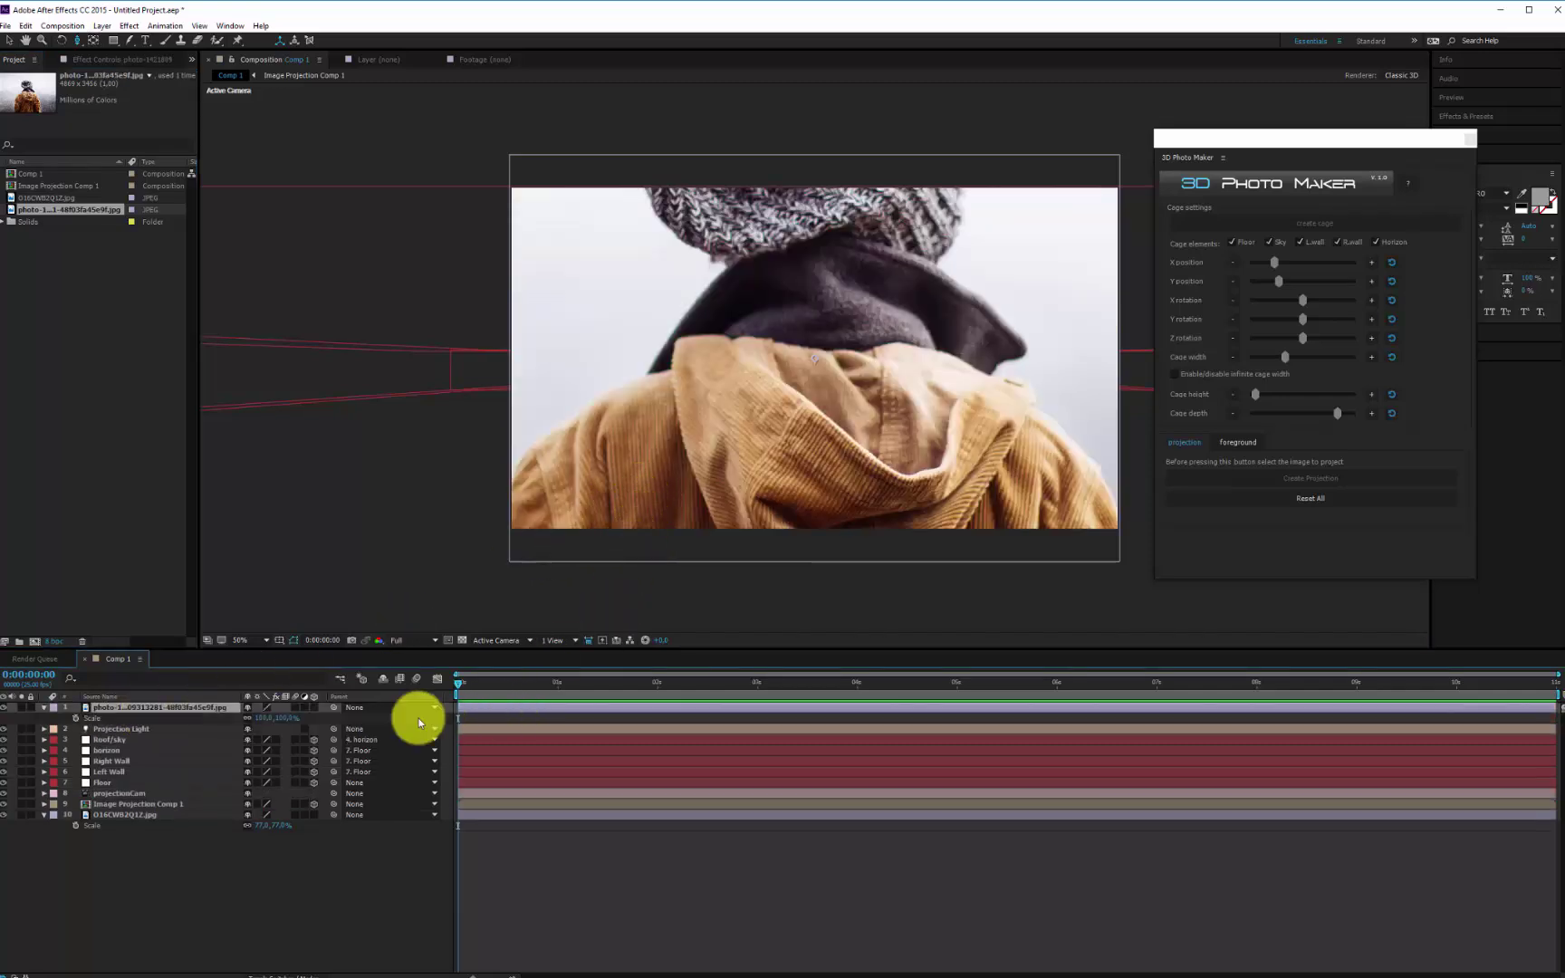
pyautogui.moveTo(256, 717); pyautogui.dragTo(234, 733)
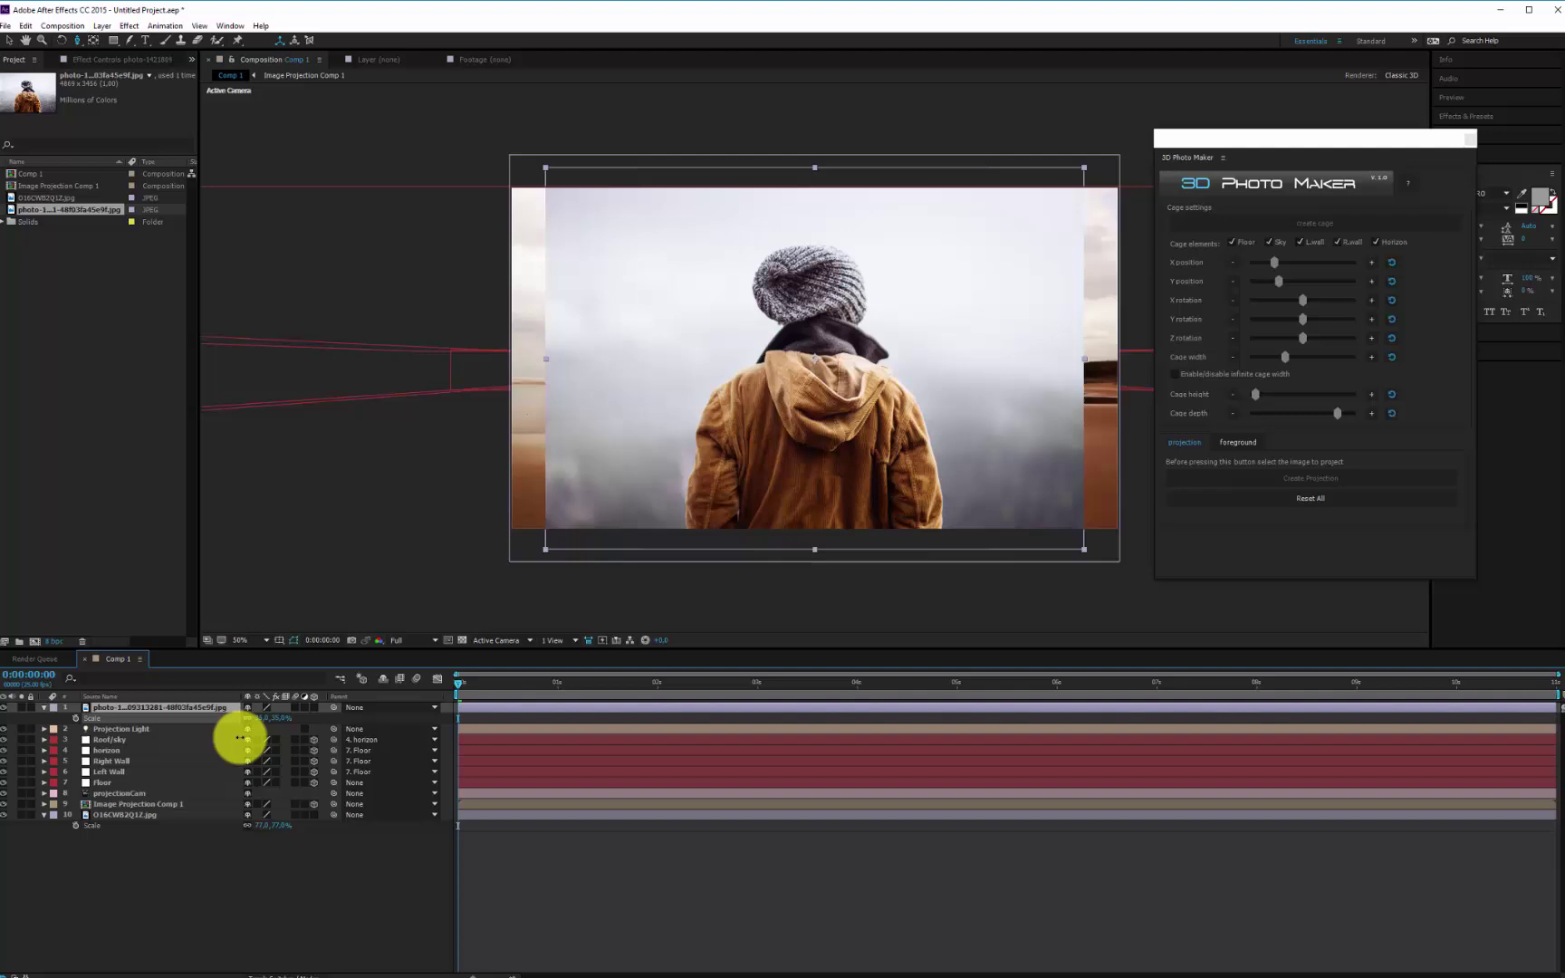
pyautogui.click(129, 40)
# Step: Start a Pen mask at the coat's bottom and trace up the left sleeve
pyautogui.press('.')
pyautogui.scroll(-2, 652, 434)
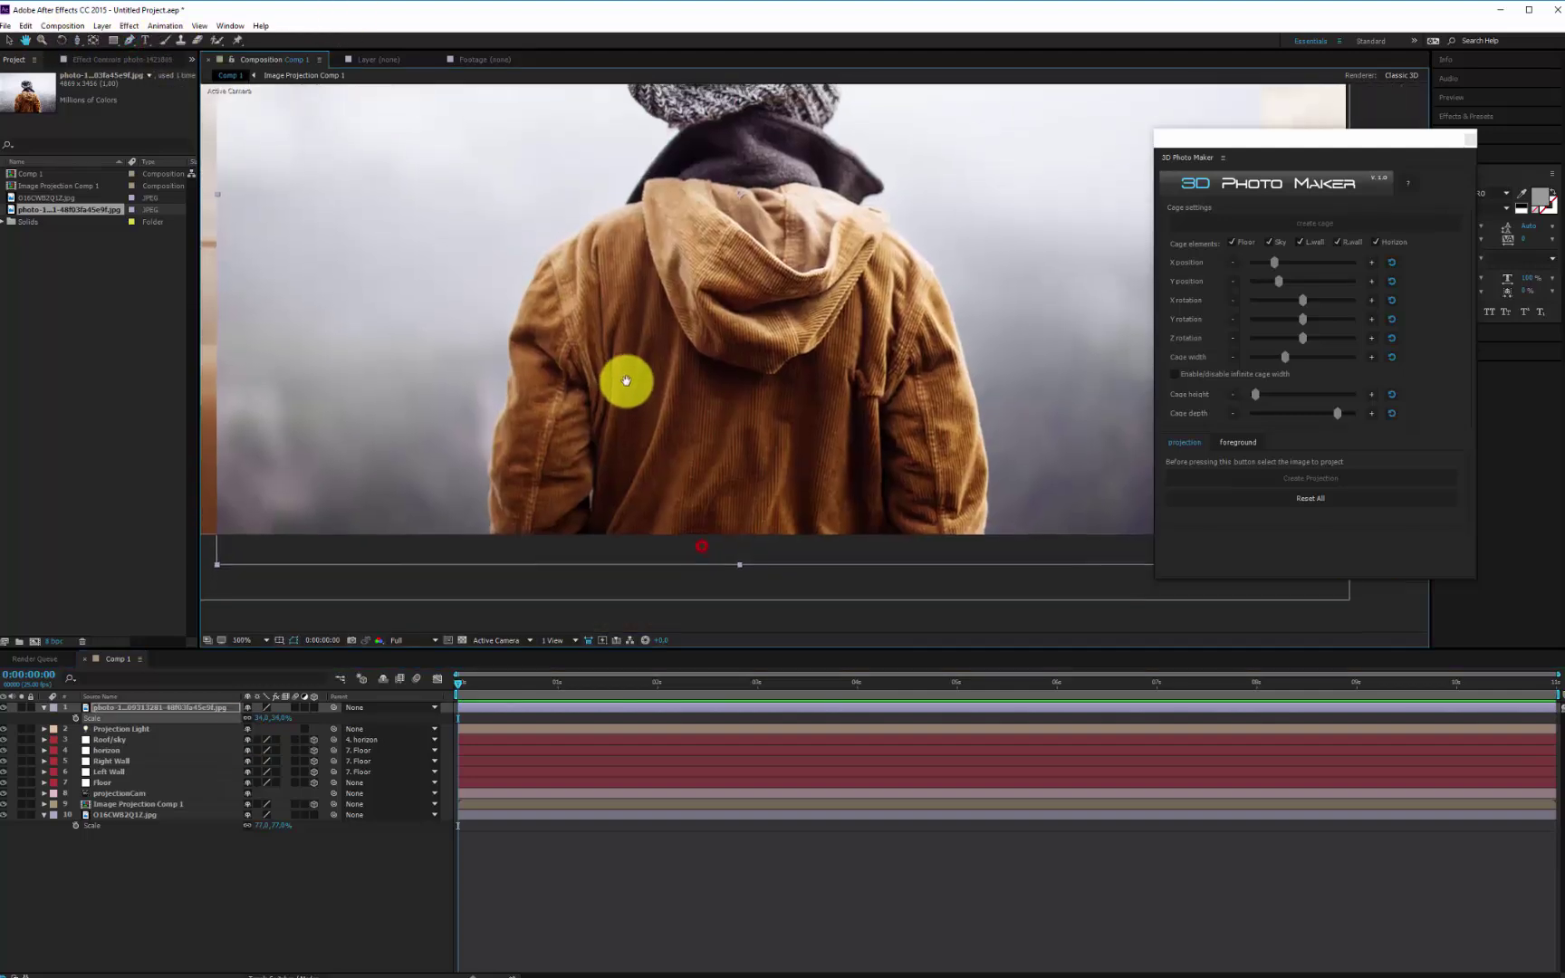
pyautogui.press('.')
pyautogui.scroll(-2, 544, 453)
pyautogui.click(537, 467)
pyautogui.click(532, 441)
pyautogui.click(533, 421)
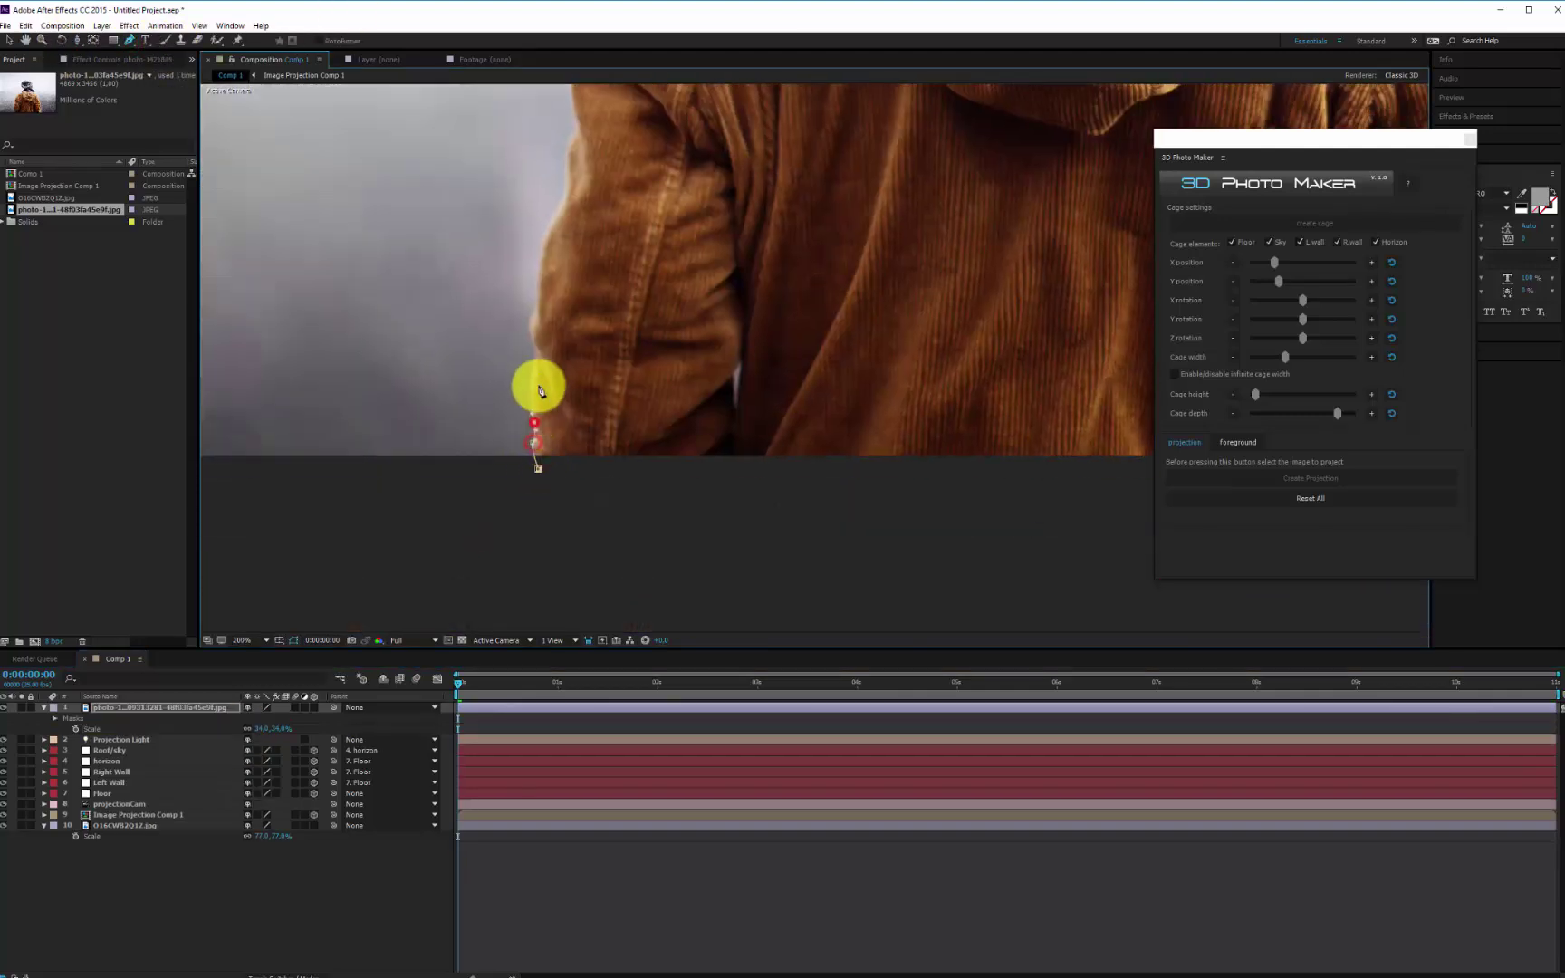
pyautogui.click(535, 369)
pyautogui.click(530, 322)
pyautogui.click(540, 271)
pyautogui.click(562, 201)
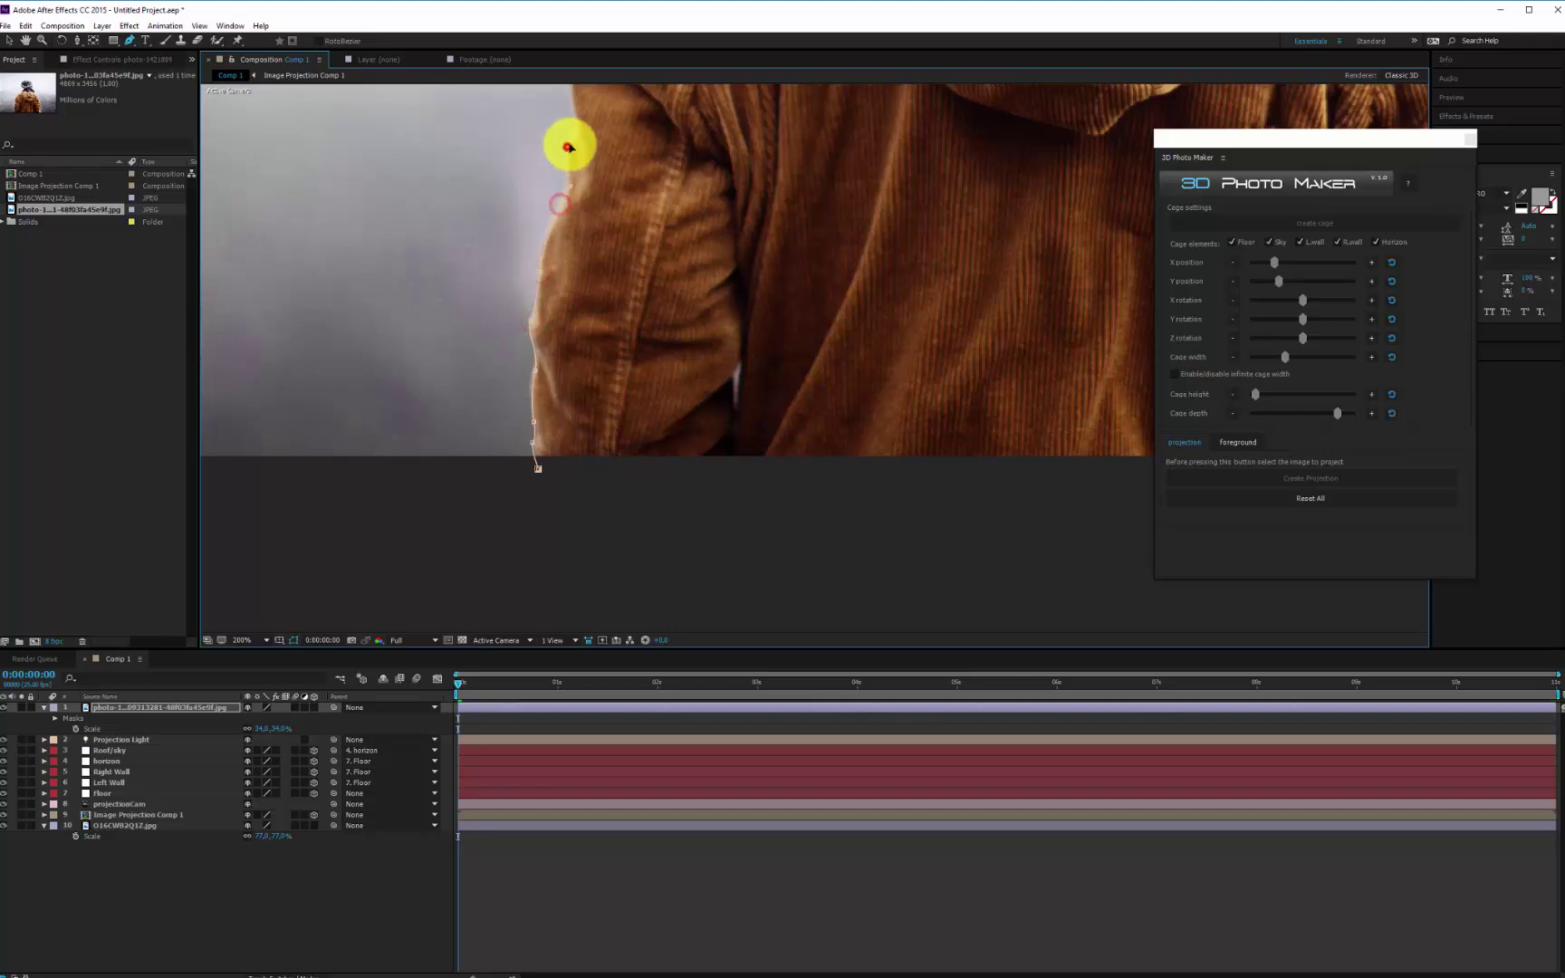
# Step: Continue the mask over the shoulder, hood and right sleeve, close it, and select the layer
pyautogui.moveTo(568, 139); pyautogui.dragTo(600, 457)
pyautogui.click(609, 415)
pyautogui.click(634, 354)
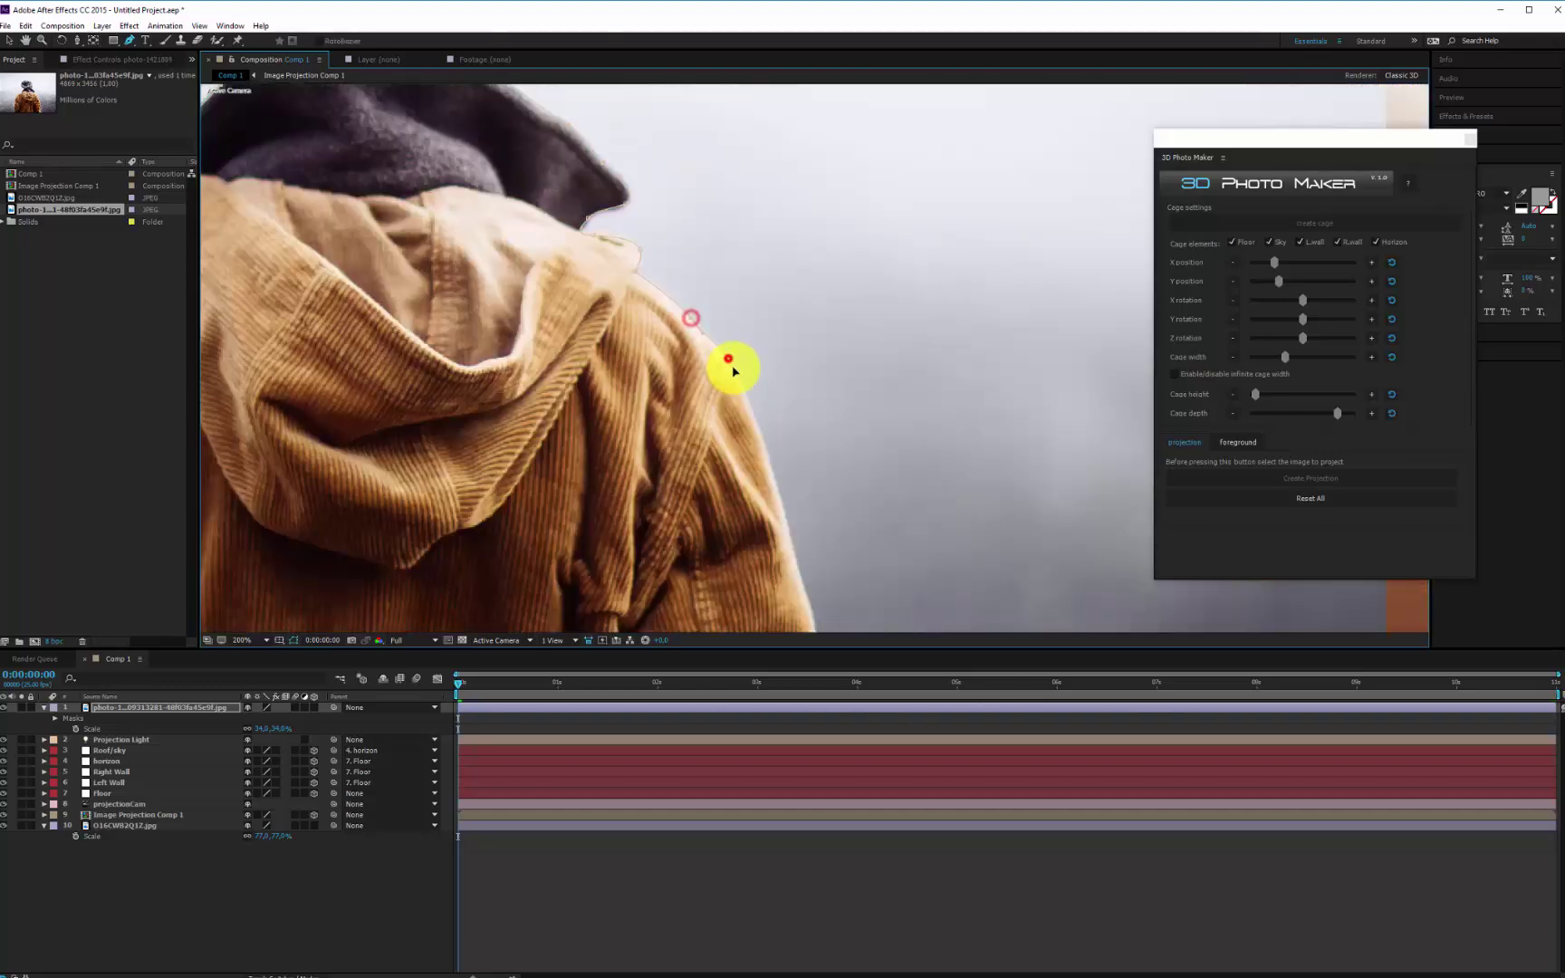
pyautogui.hscroll(5, 661, 326)
pyautogui.click(688, 318)
pyautogui.scroll(-3, 756, 380)
pyautogui.click(763, 272)
pyautogui.click(795, 409)
pyautogui.scroll(-2, 795, 441)
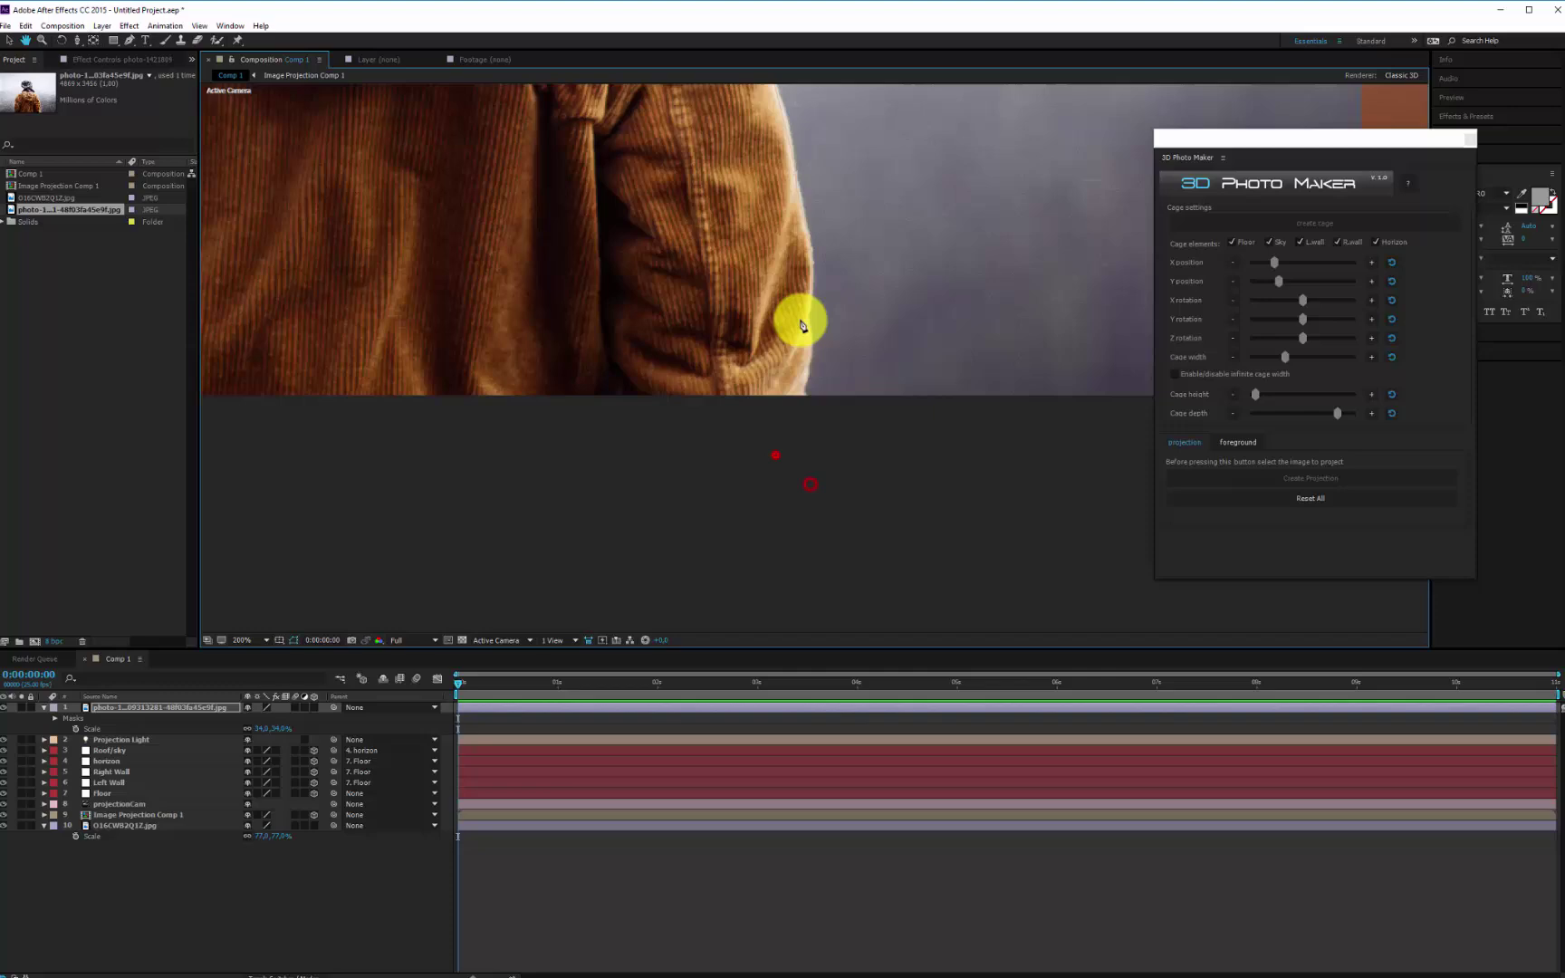
pyautogui.click(806, 395)
pyautogui.hscroll(-3, 490, 390)
pyautogui.click(490, 391)
pyautogui.scroll(-2, 490, 390)
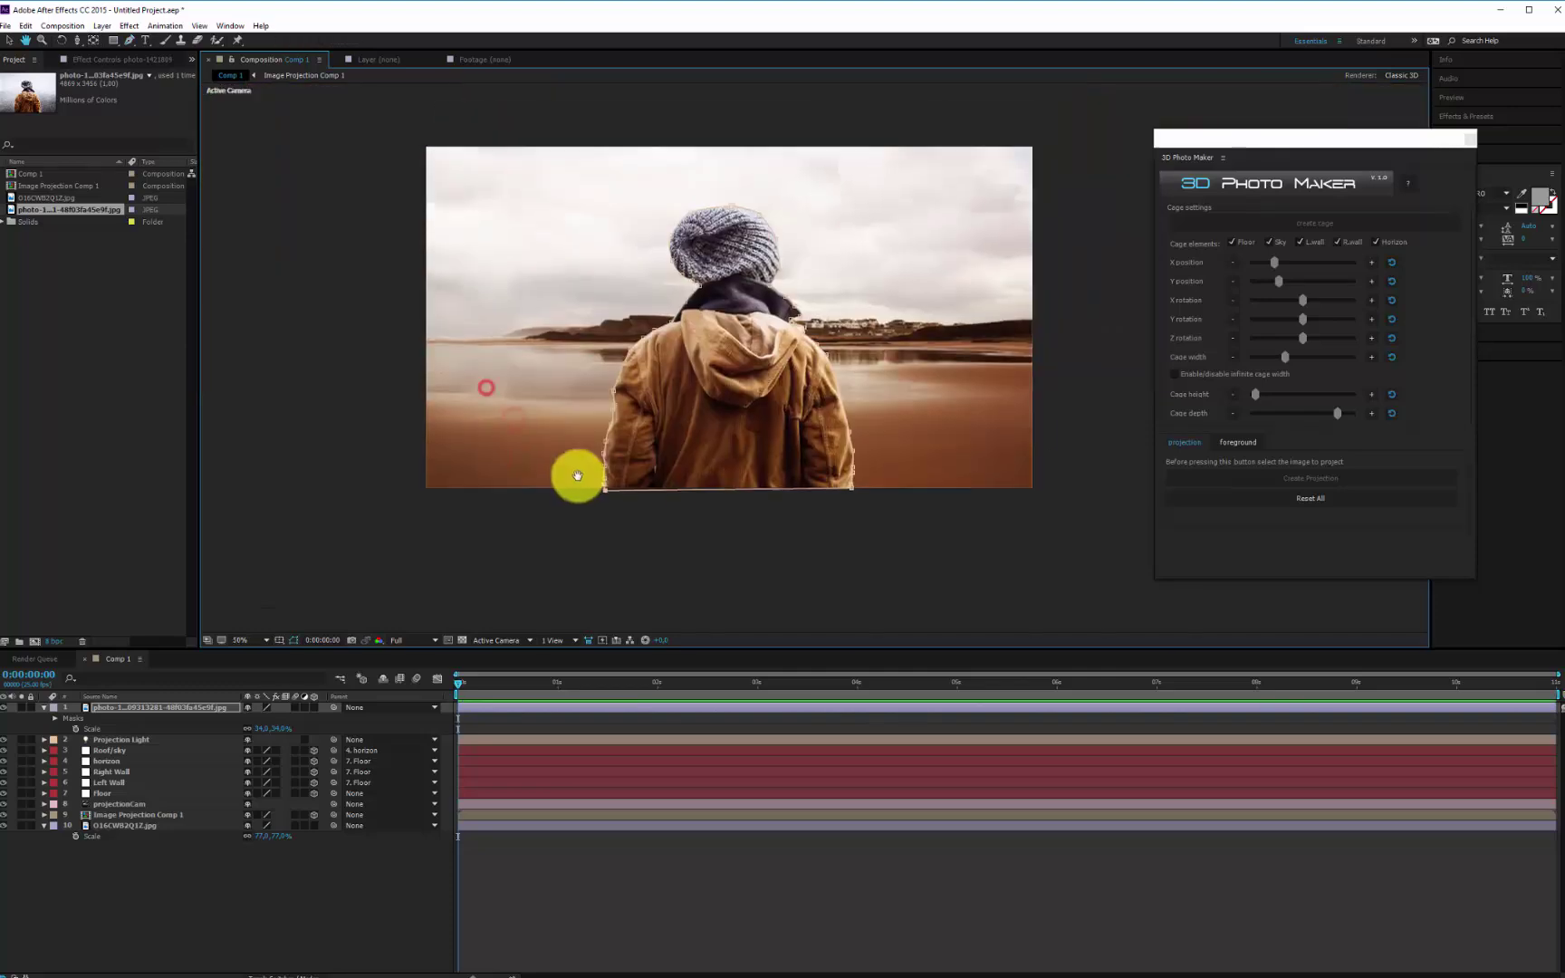
pyautogui.click(122, 707)
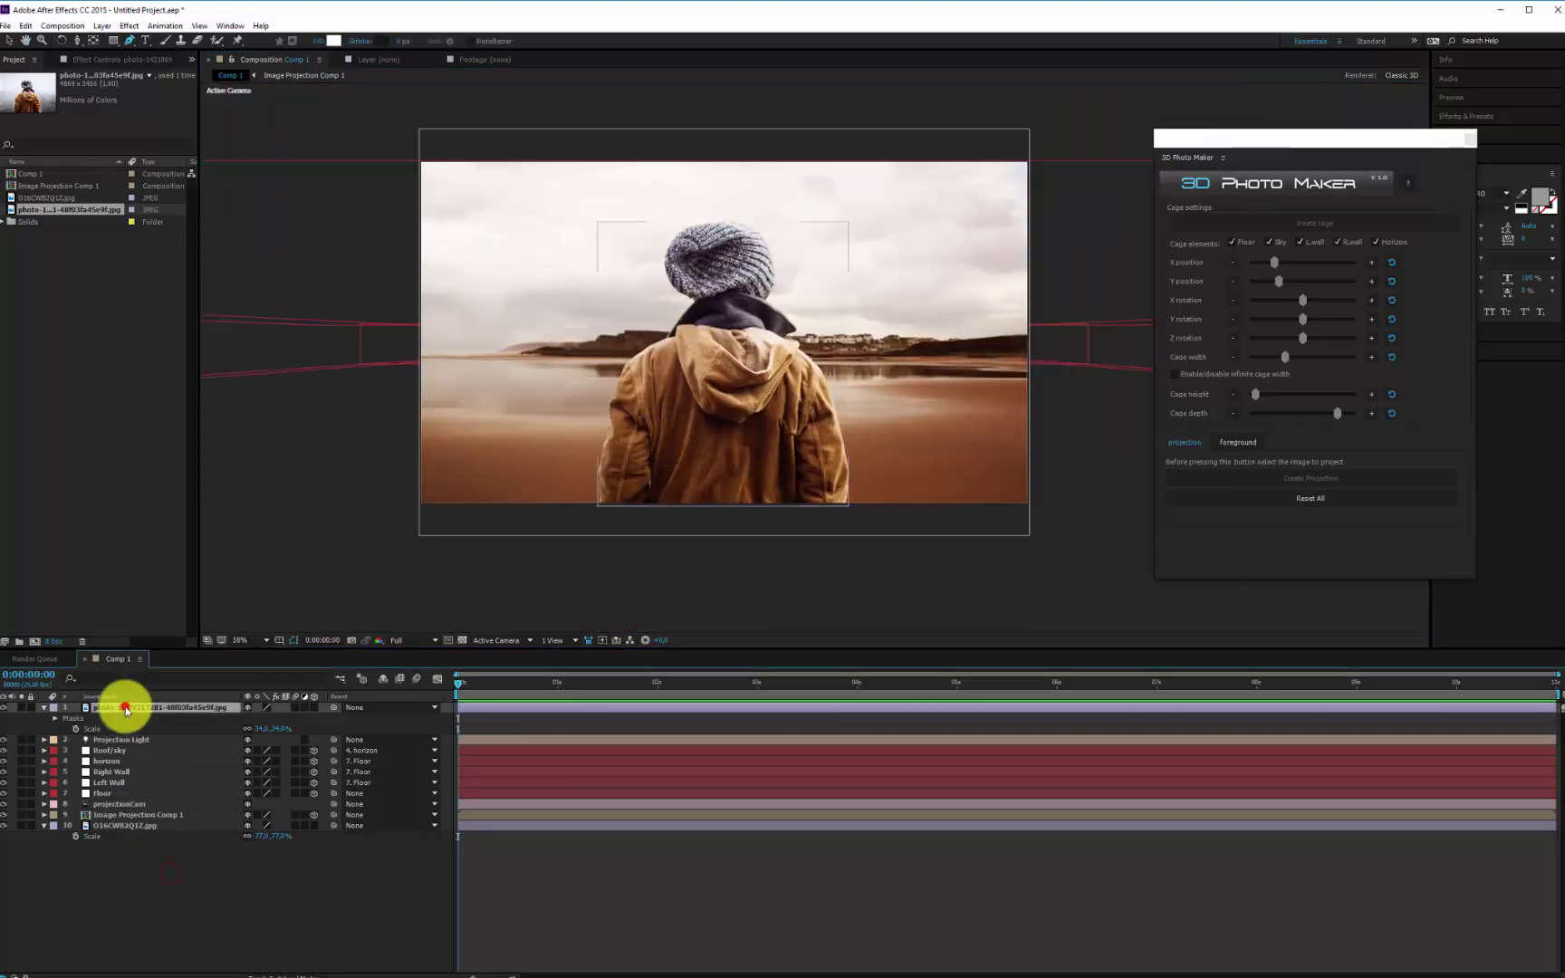
# Step: Insert the masked person into the 3D scene, scale the layer to about 19% and bring it closer
pyautogui.click(1238, 441)
pyautogui.click(1293, 476)
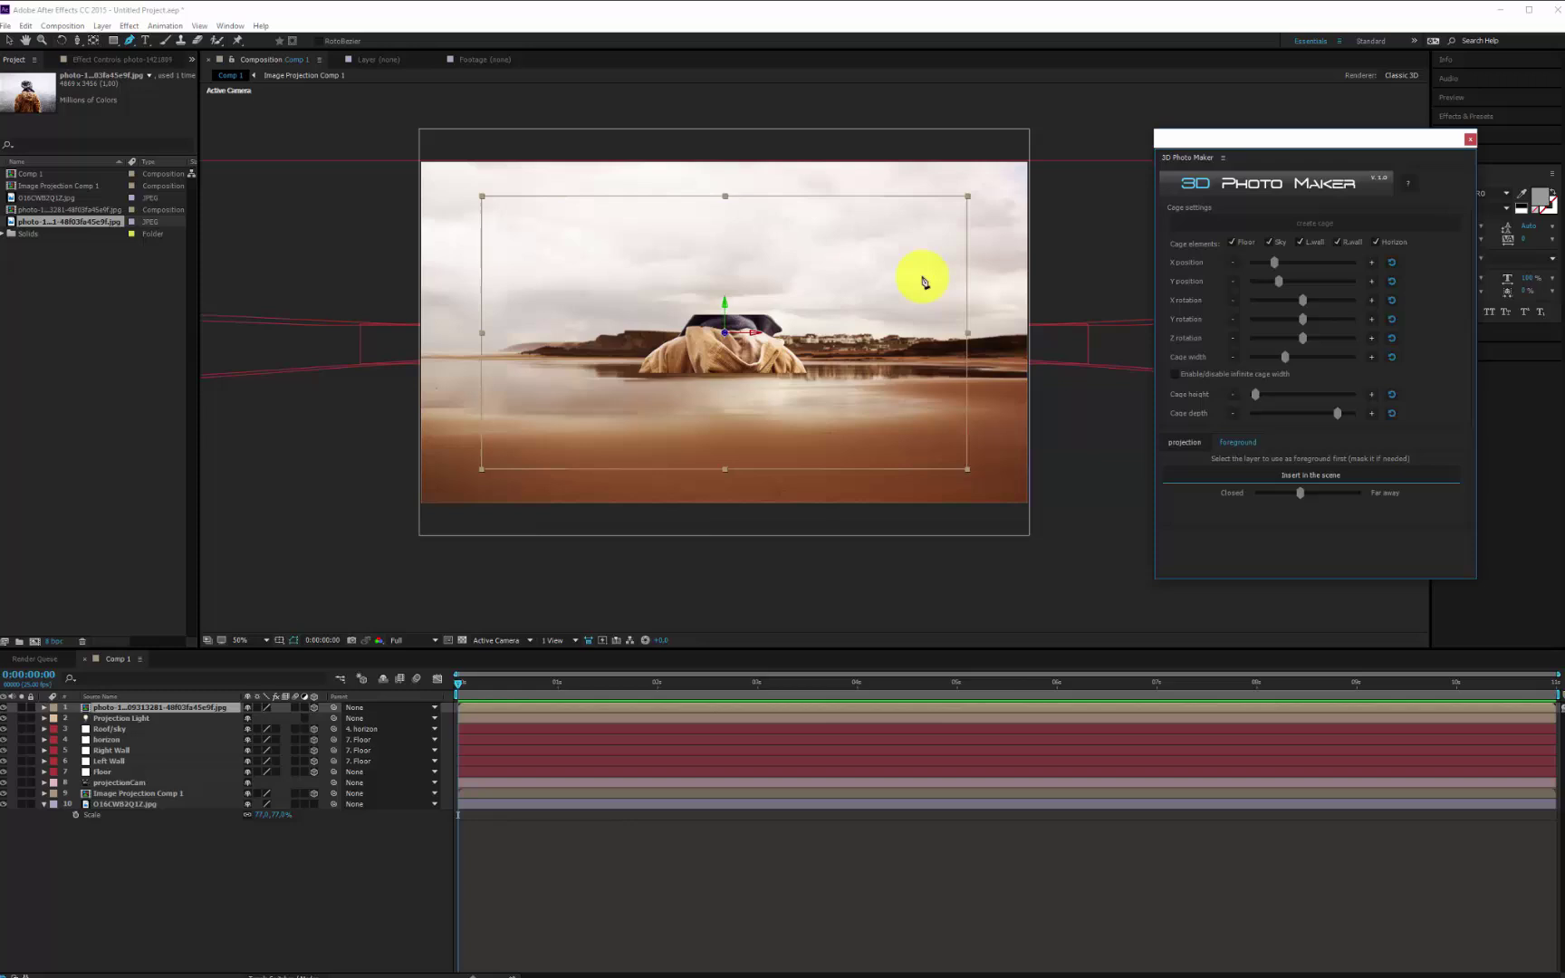
pyautogui.click(143, 708)
pyautogui.press('s')
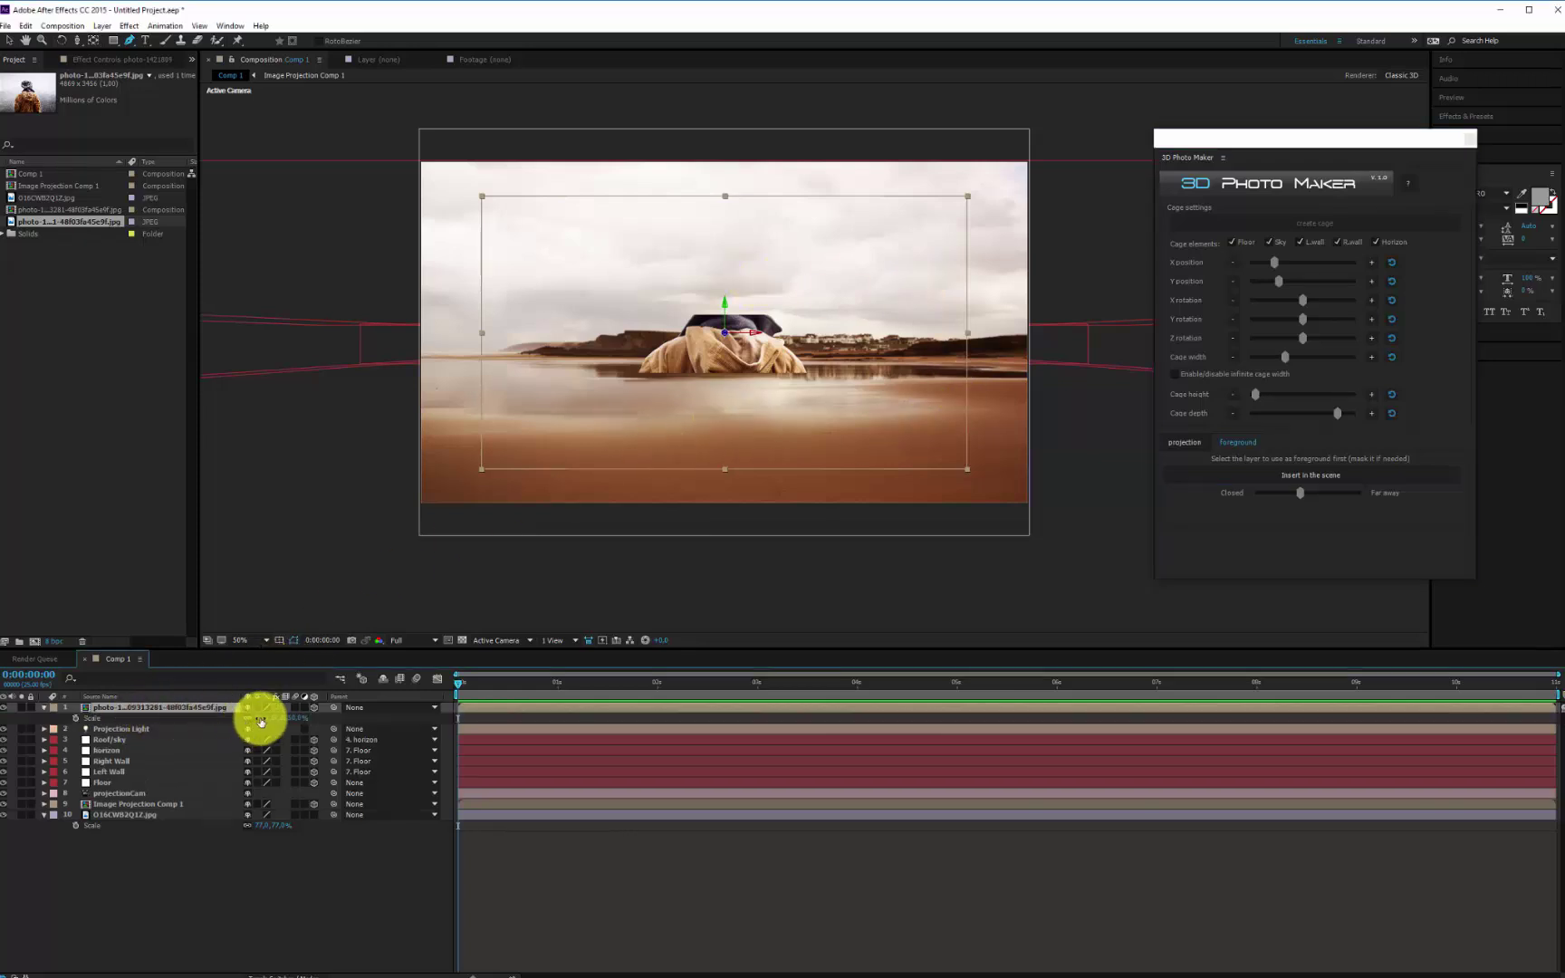
pyautogui.moveTo(262, 718); pyautogui.dragTo(243, 723)
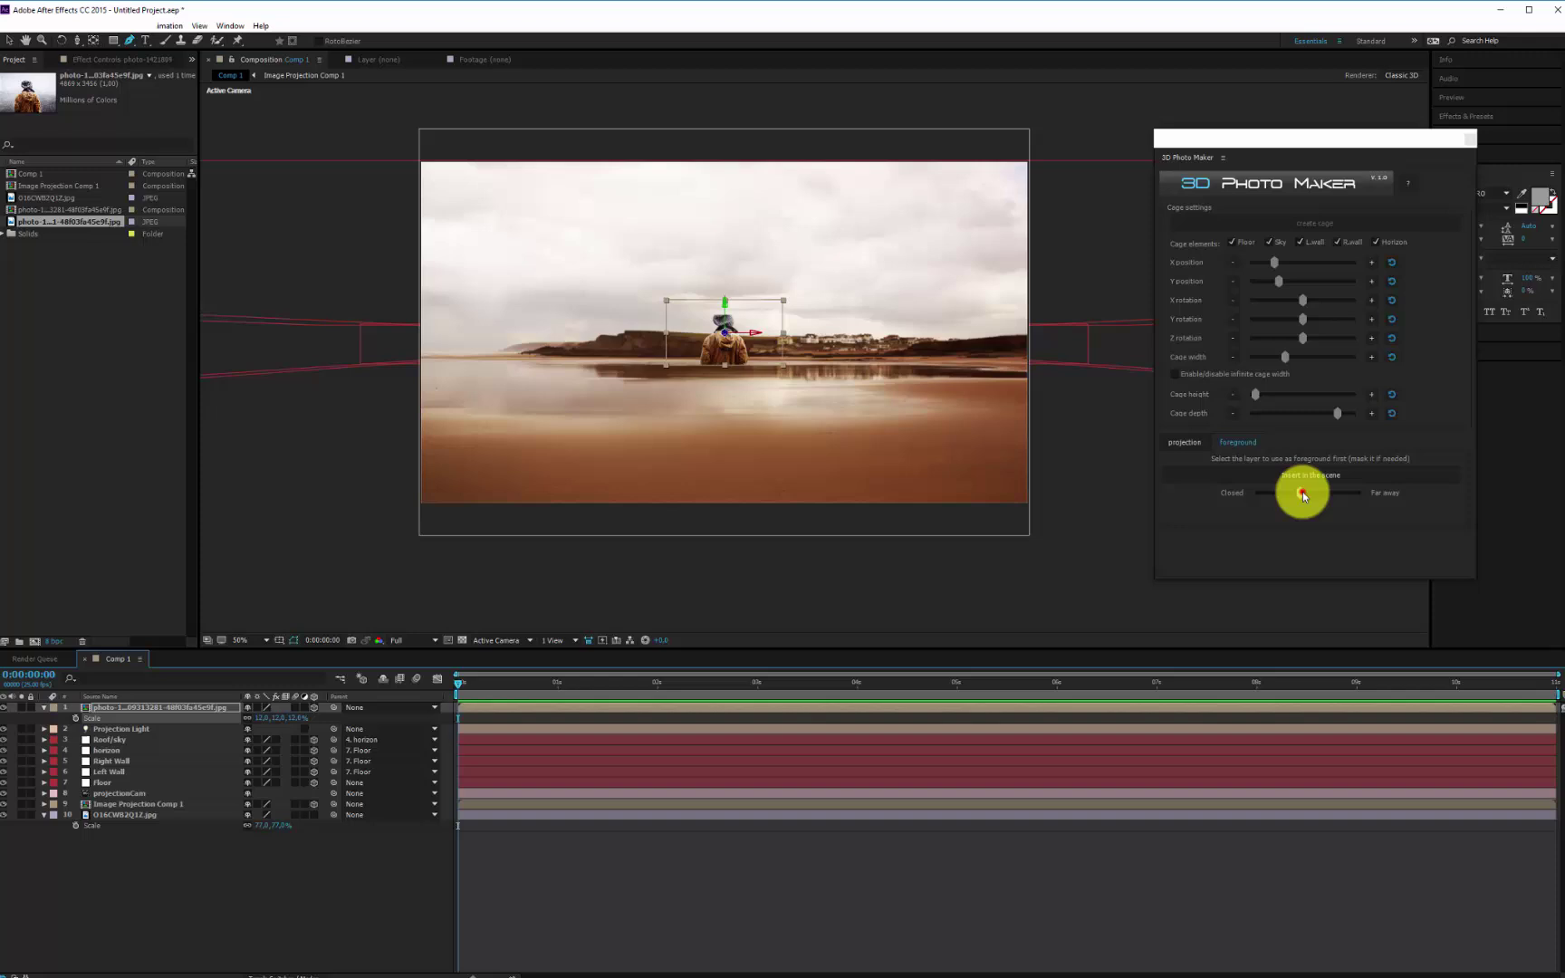
pyautogui.moveTo(1303, 494); pyautogui.dragTo(1258, 491)
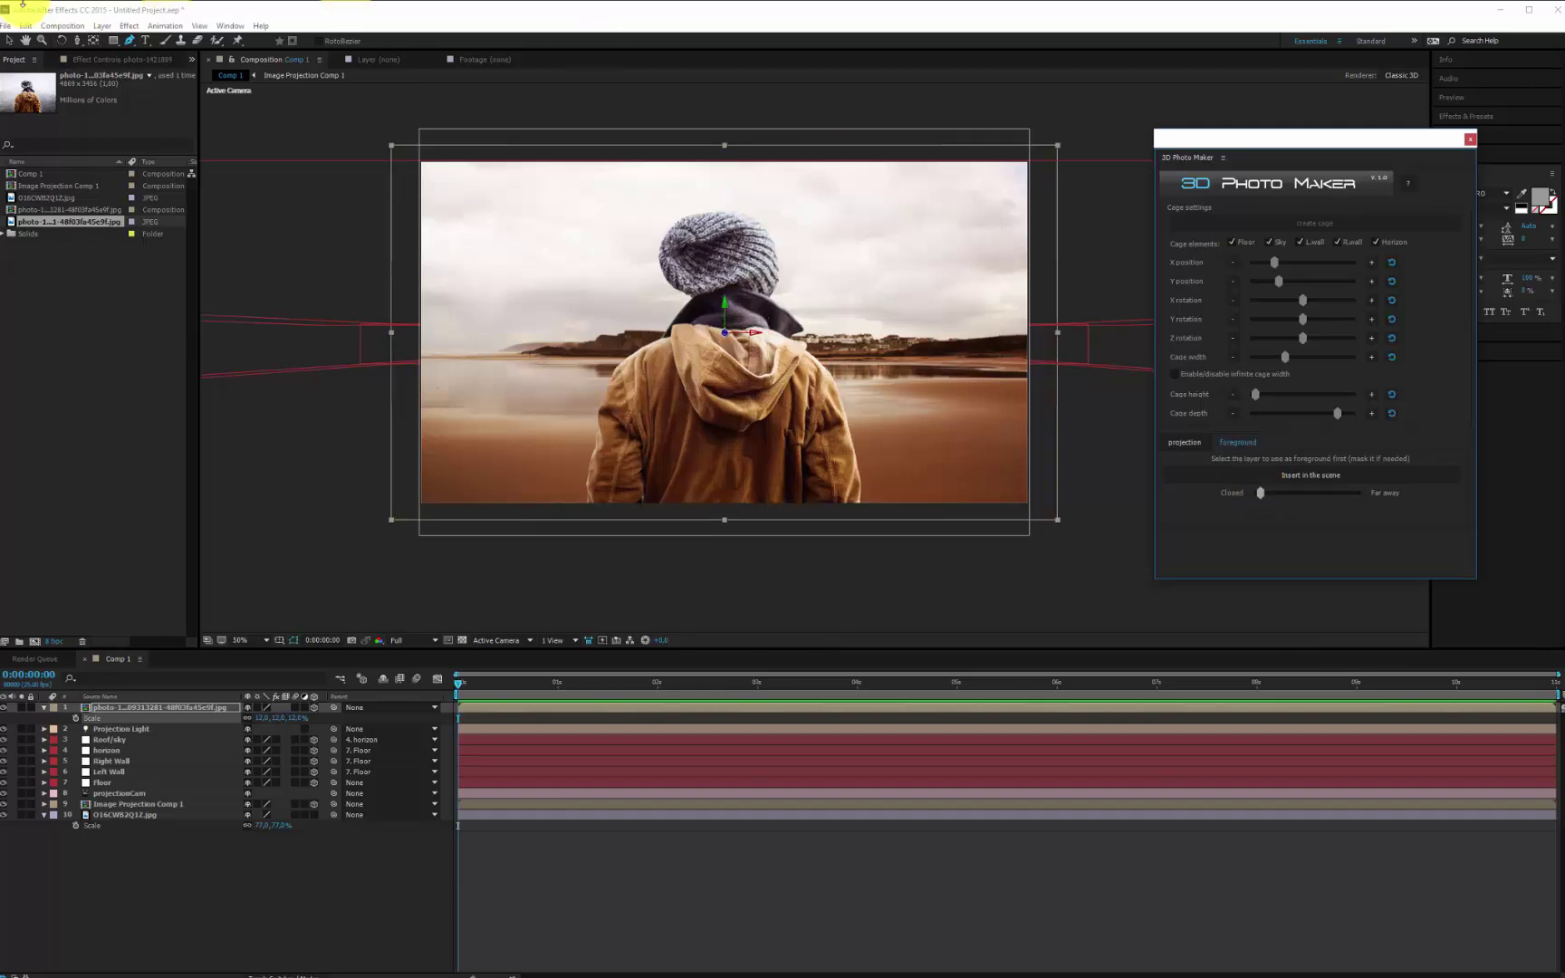
# Step: Shift the person slightly to the left in the viewer
pyautogui.click(9, 60)
pyautogui.click(9, 40)
pyautogui.moveTo(761, 437); pyautogui.dragTo(665, 439)
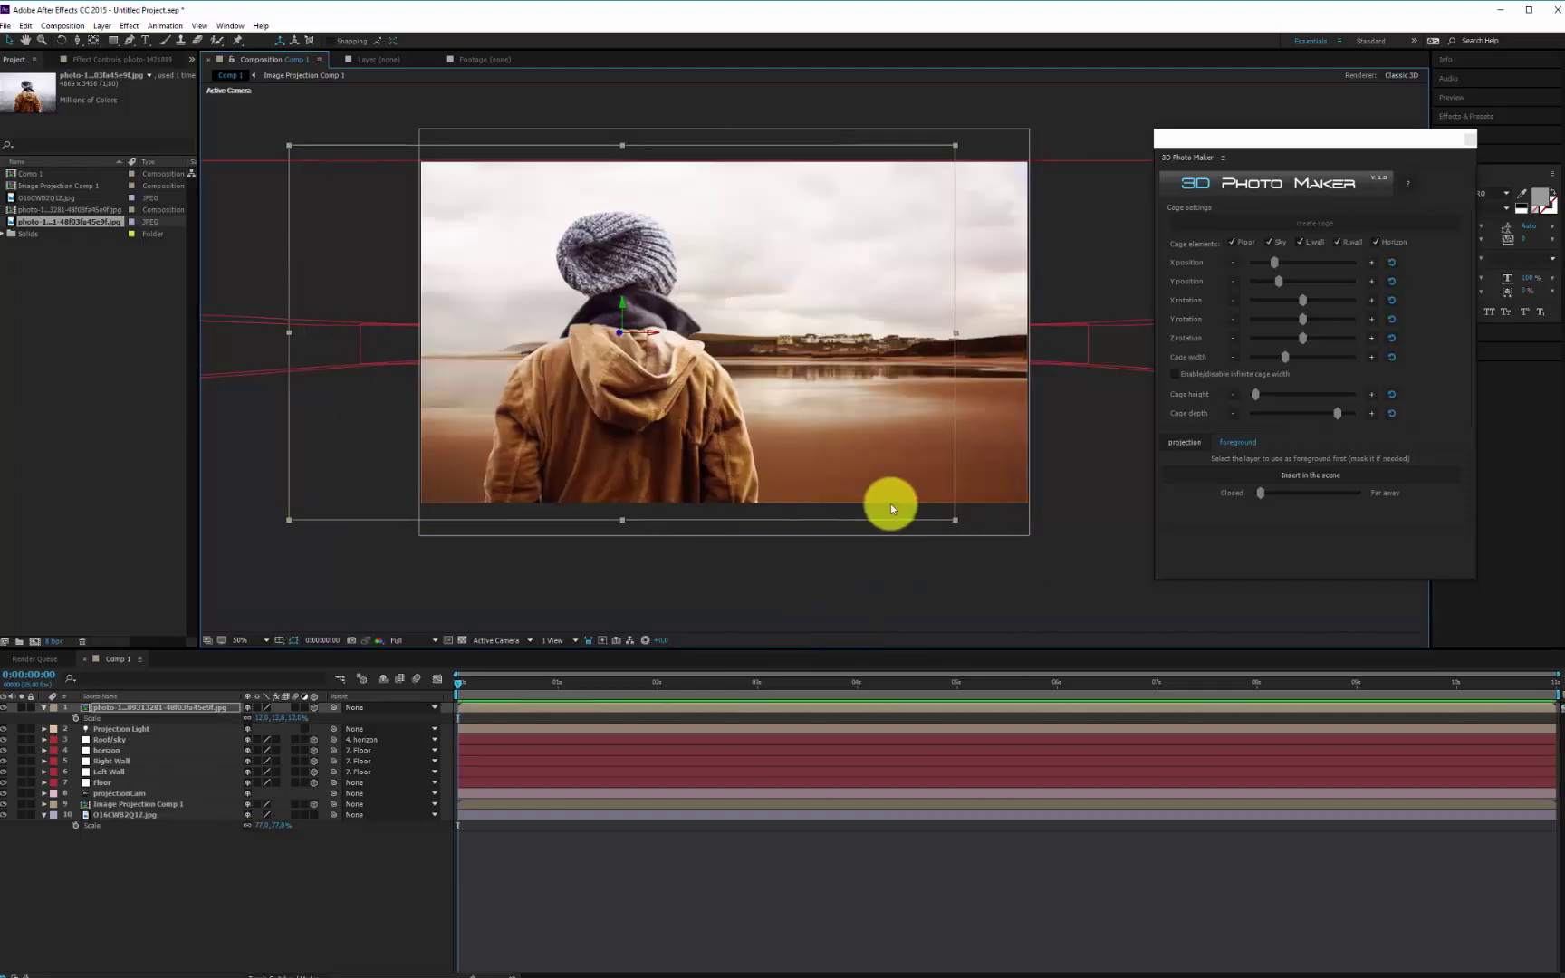
# Step: Dolly the projection camera in and out to check the figure's depth against the beach
pyautogui.press('c')
pyautogui.scroll(5, 827, 423)
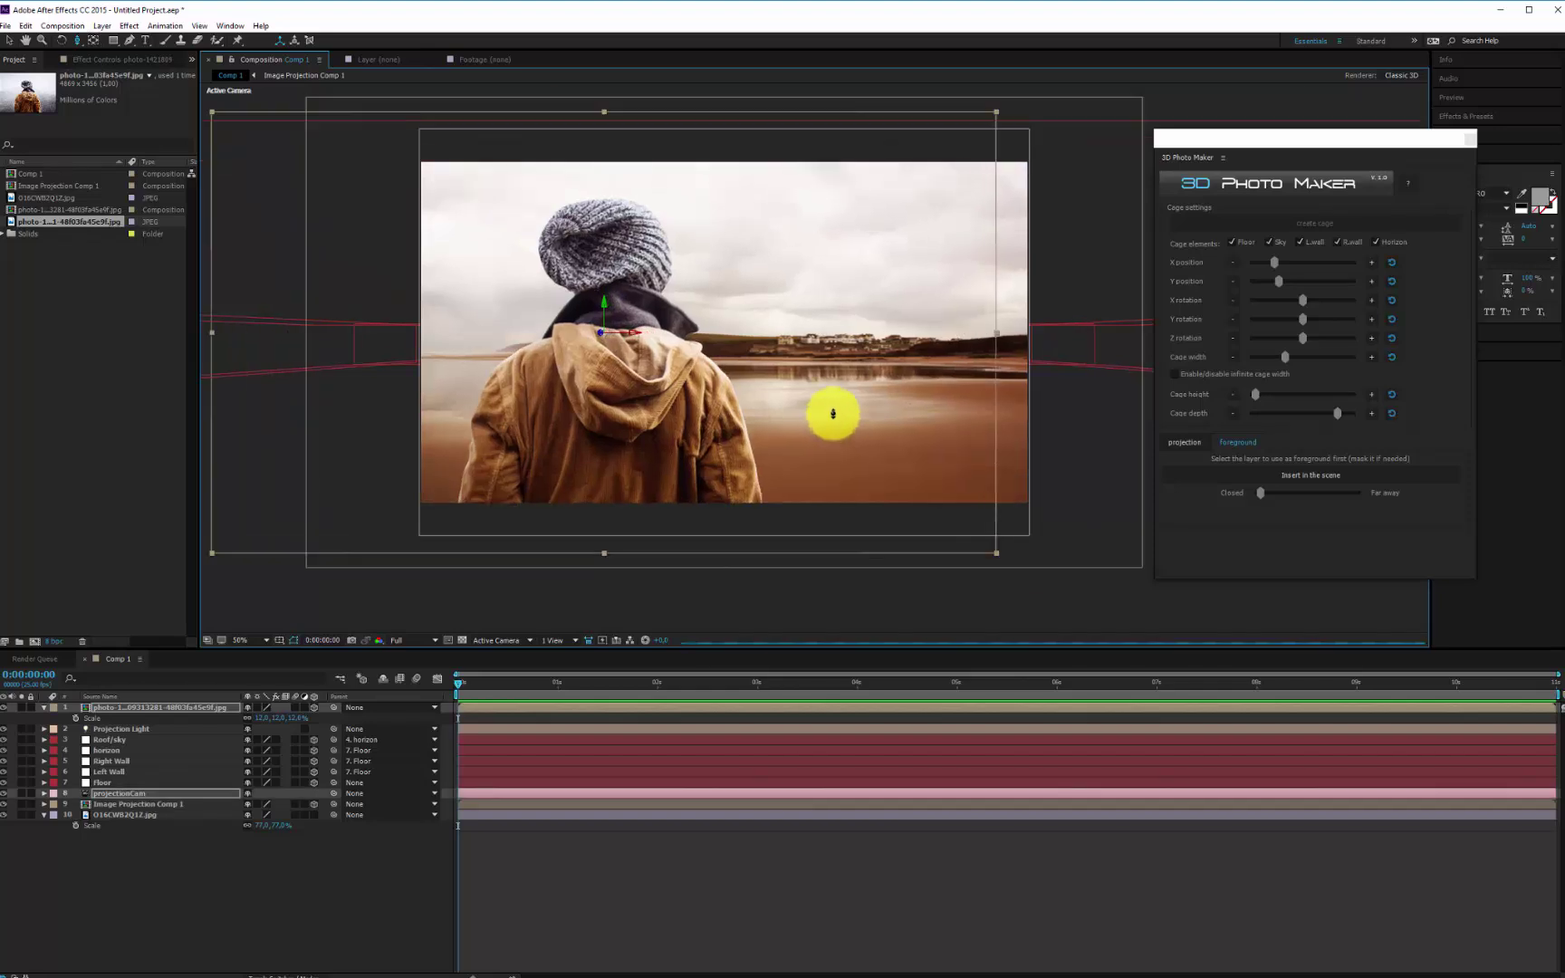
pyautogui.scroll(10, 833, 413)
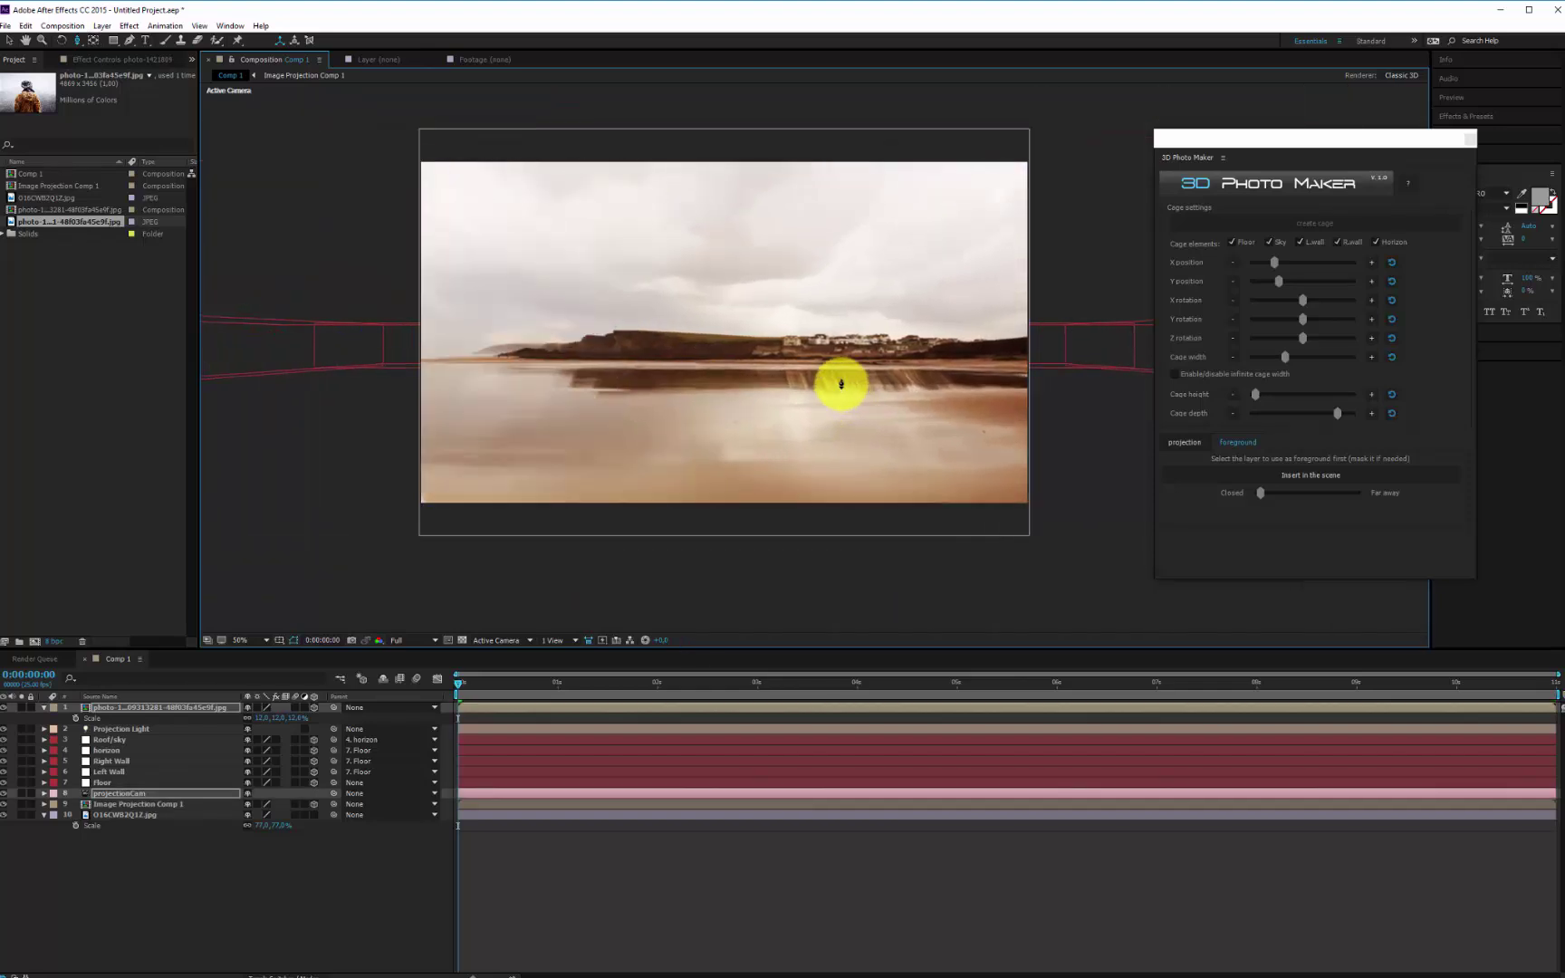
pyautogui.scroll(-10, 838, 398)
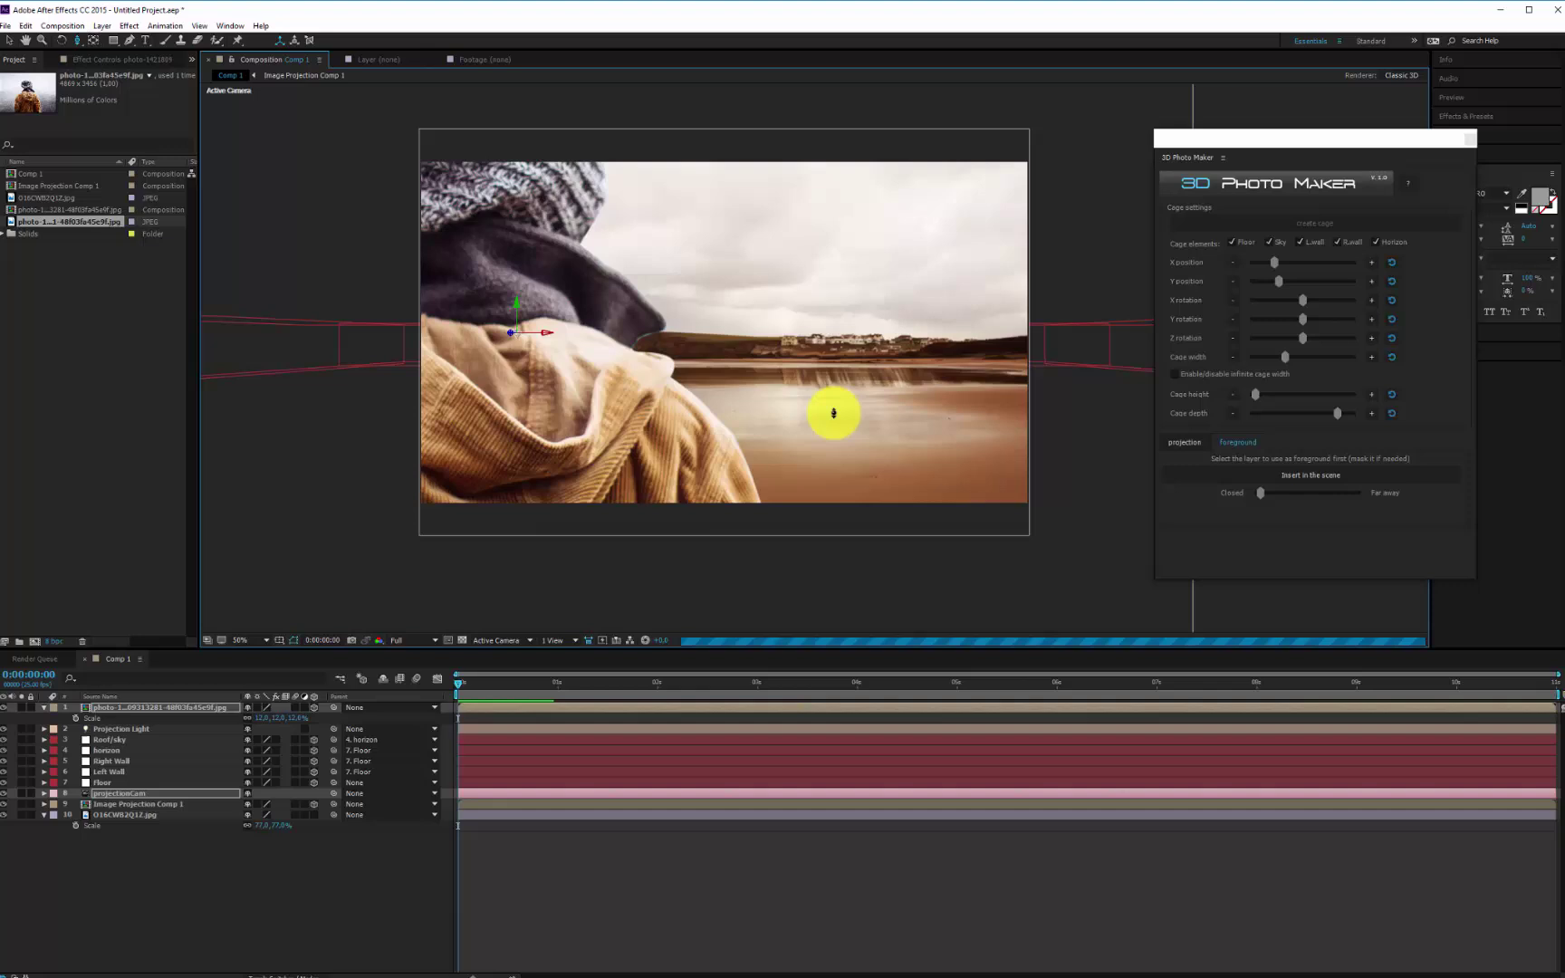
pyautogui.scroll(-8, 831, 415)
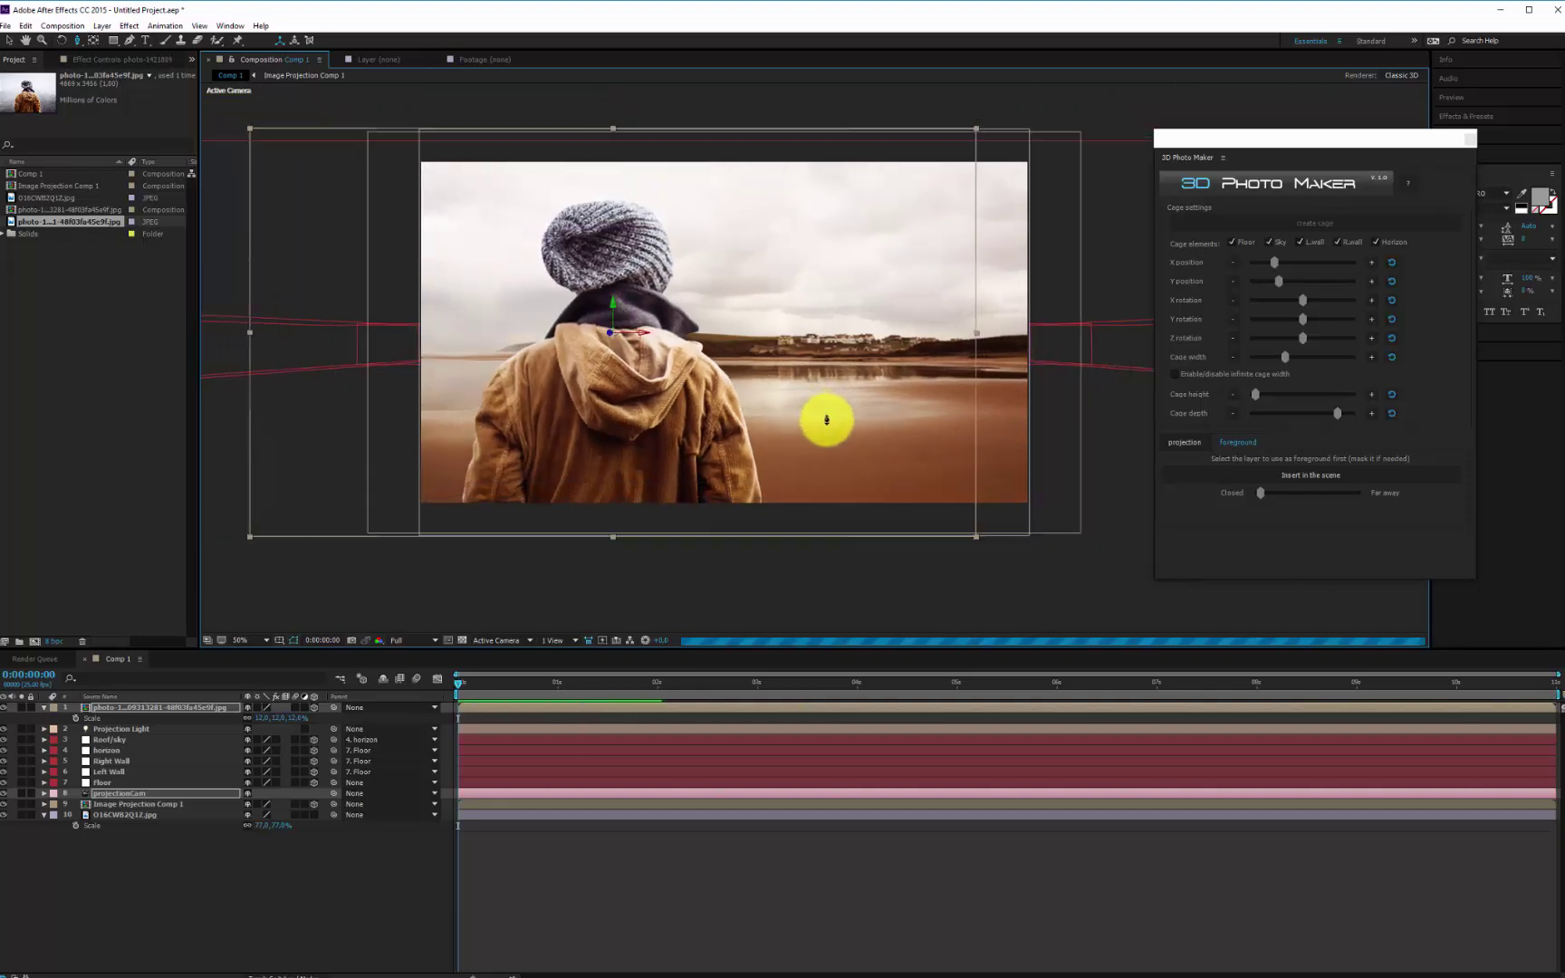
pyautogui.scroll(3, 829, 418)
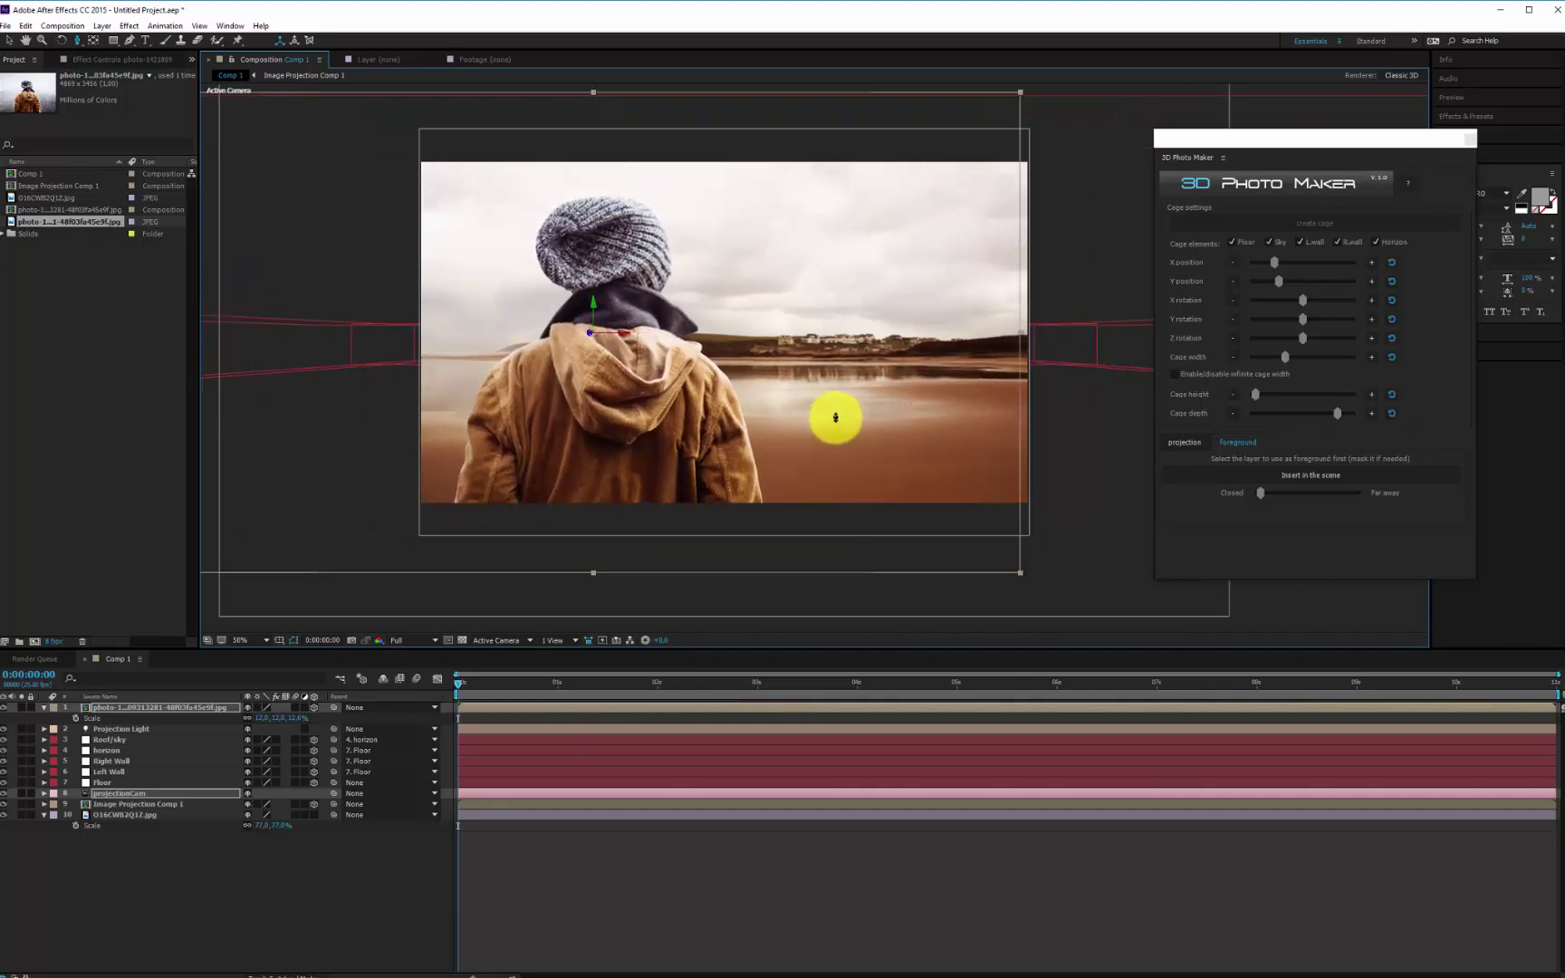
pyautogui.scroll(-4, 833, 419)
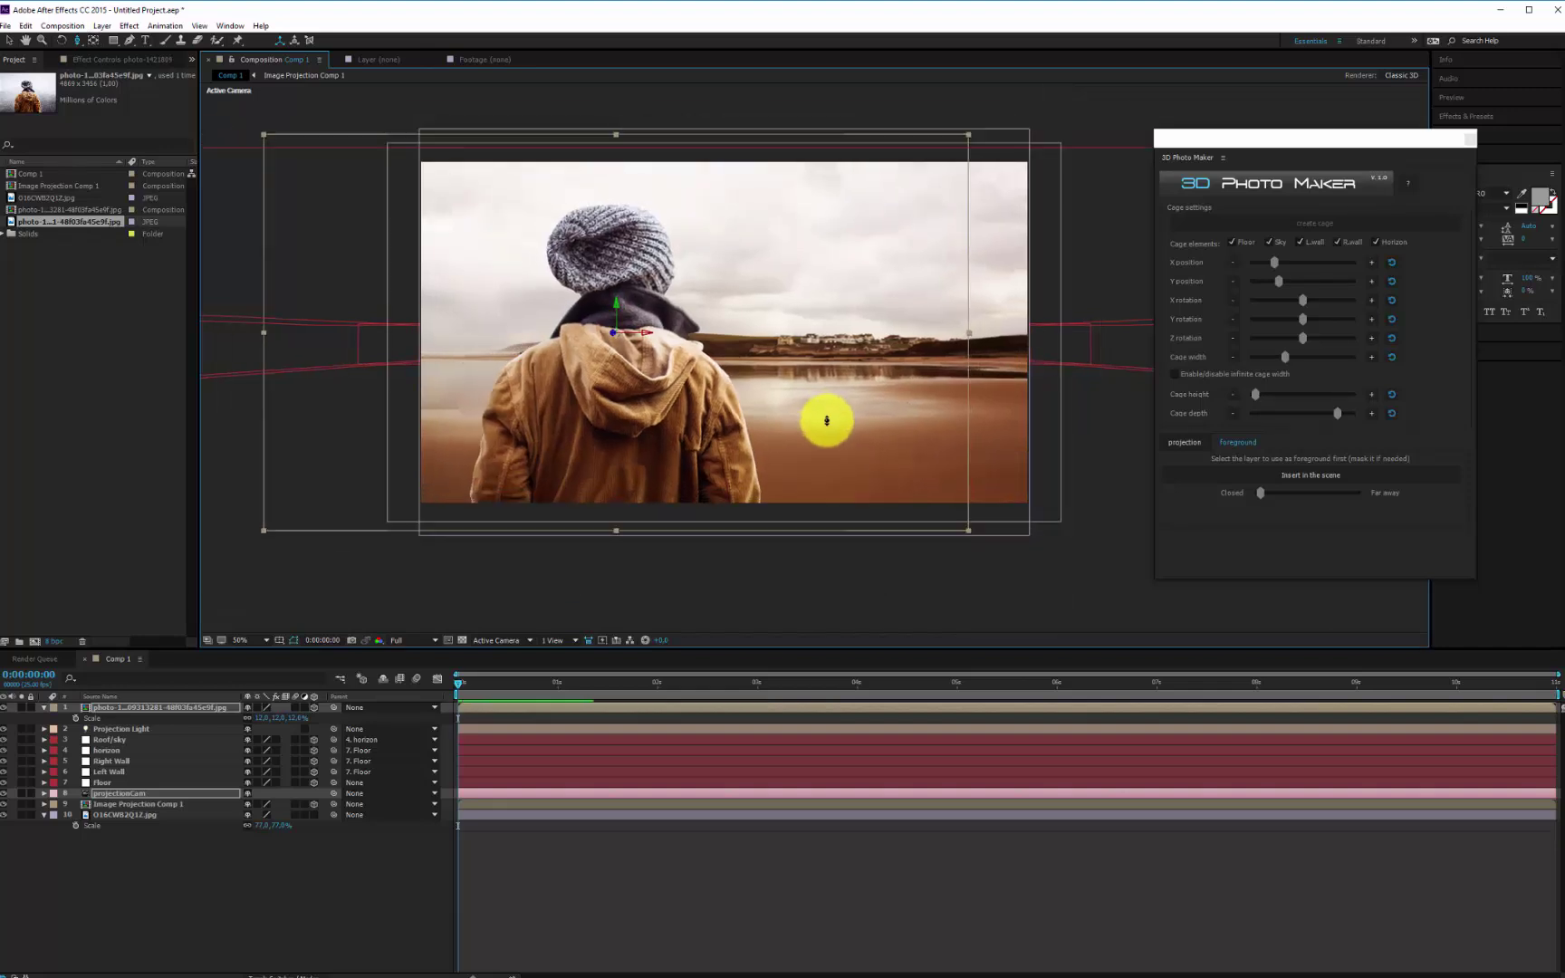
pyautogui.click(145, 40)
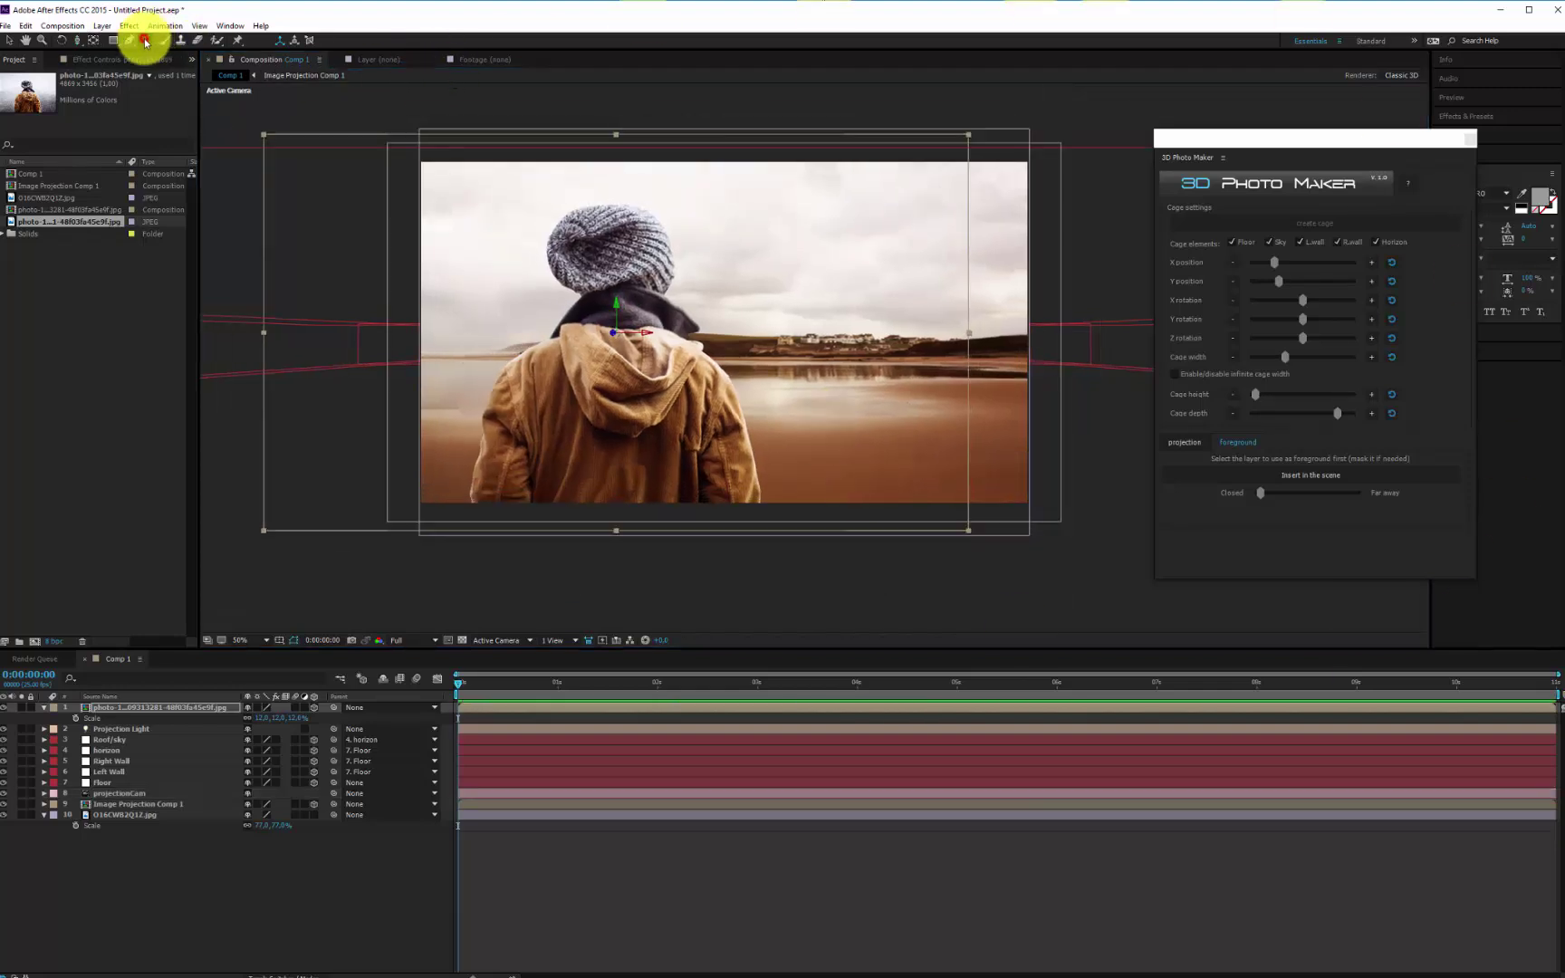
# Step: Create a 222 px HELLO text layer and place it right of the figure's head
pyautogui.click(730, 310)
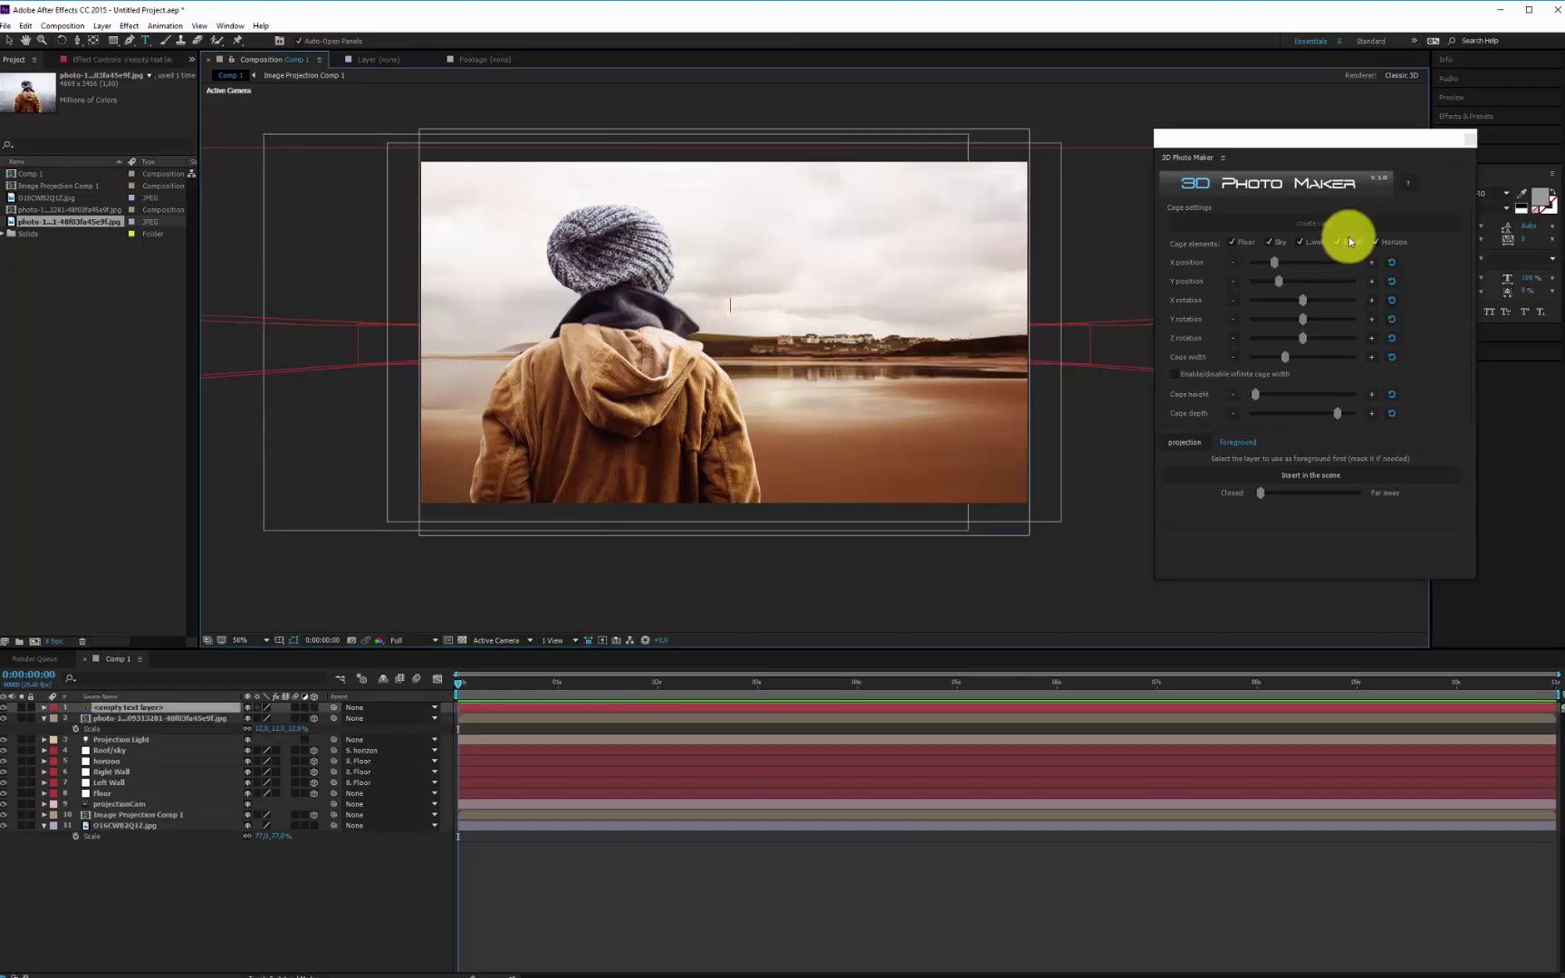
pyautogui.moveTo(1349, 138); pyautogui.dragTo(1365, 329)
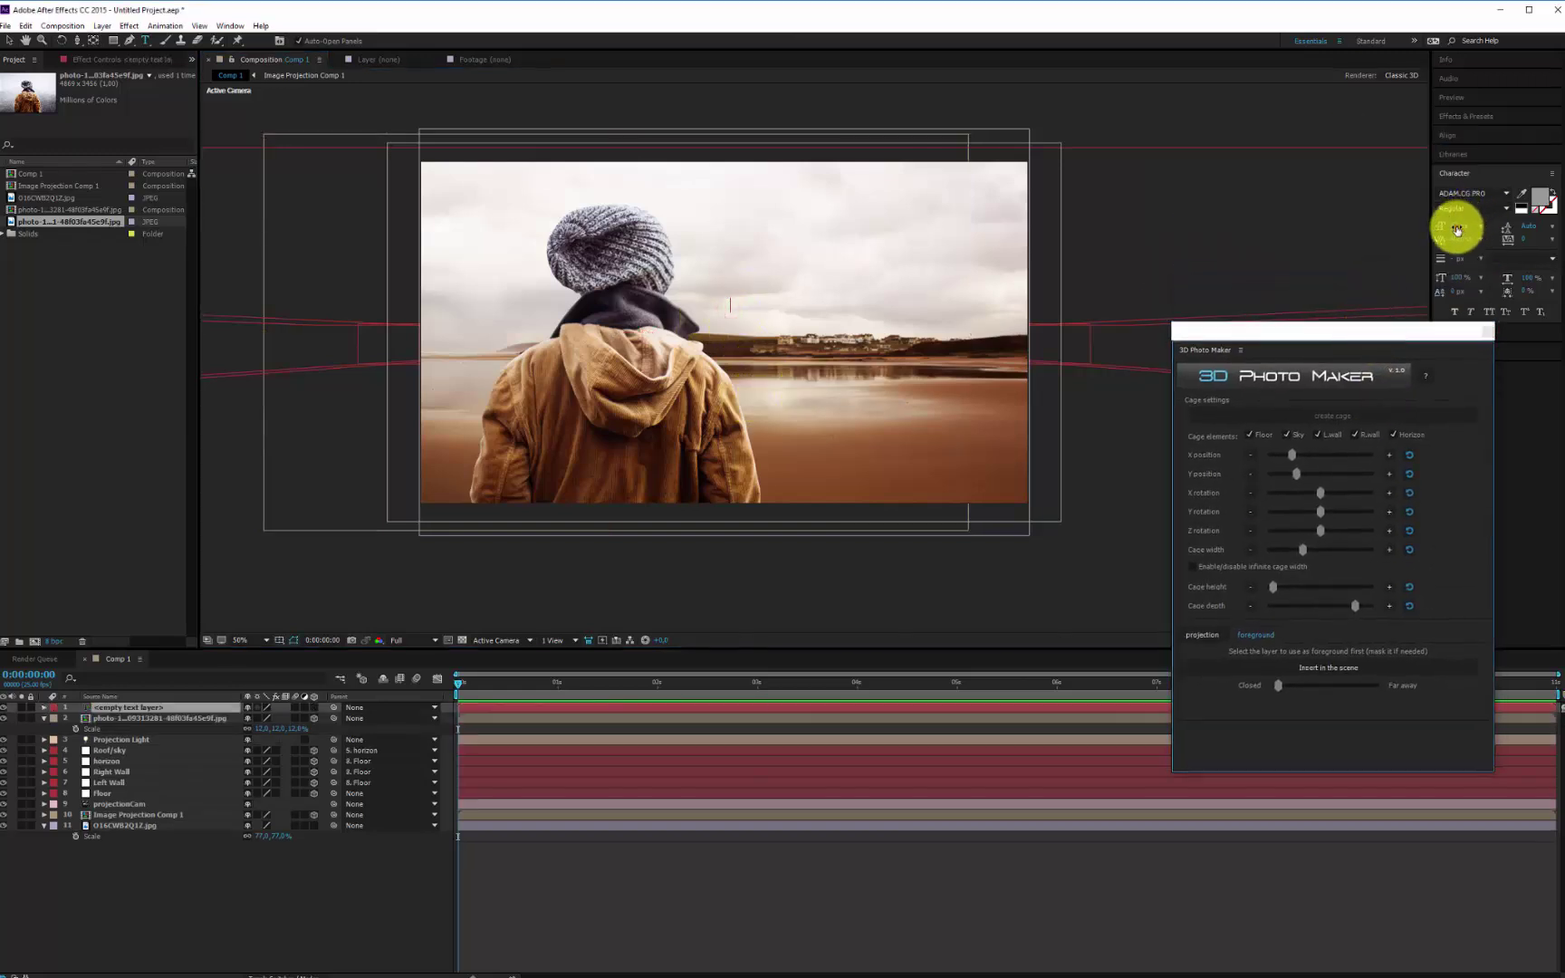
pyautogui.moveTo(1456, 229); pyautogui.dragTo(1482, 149)
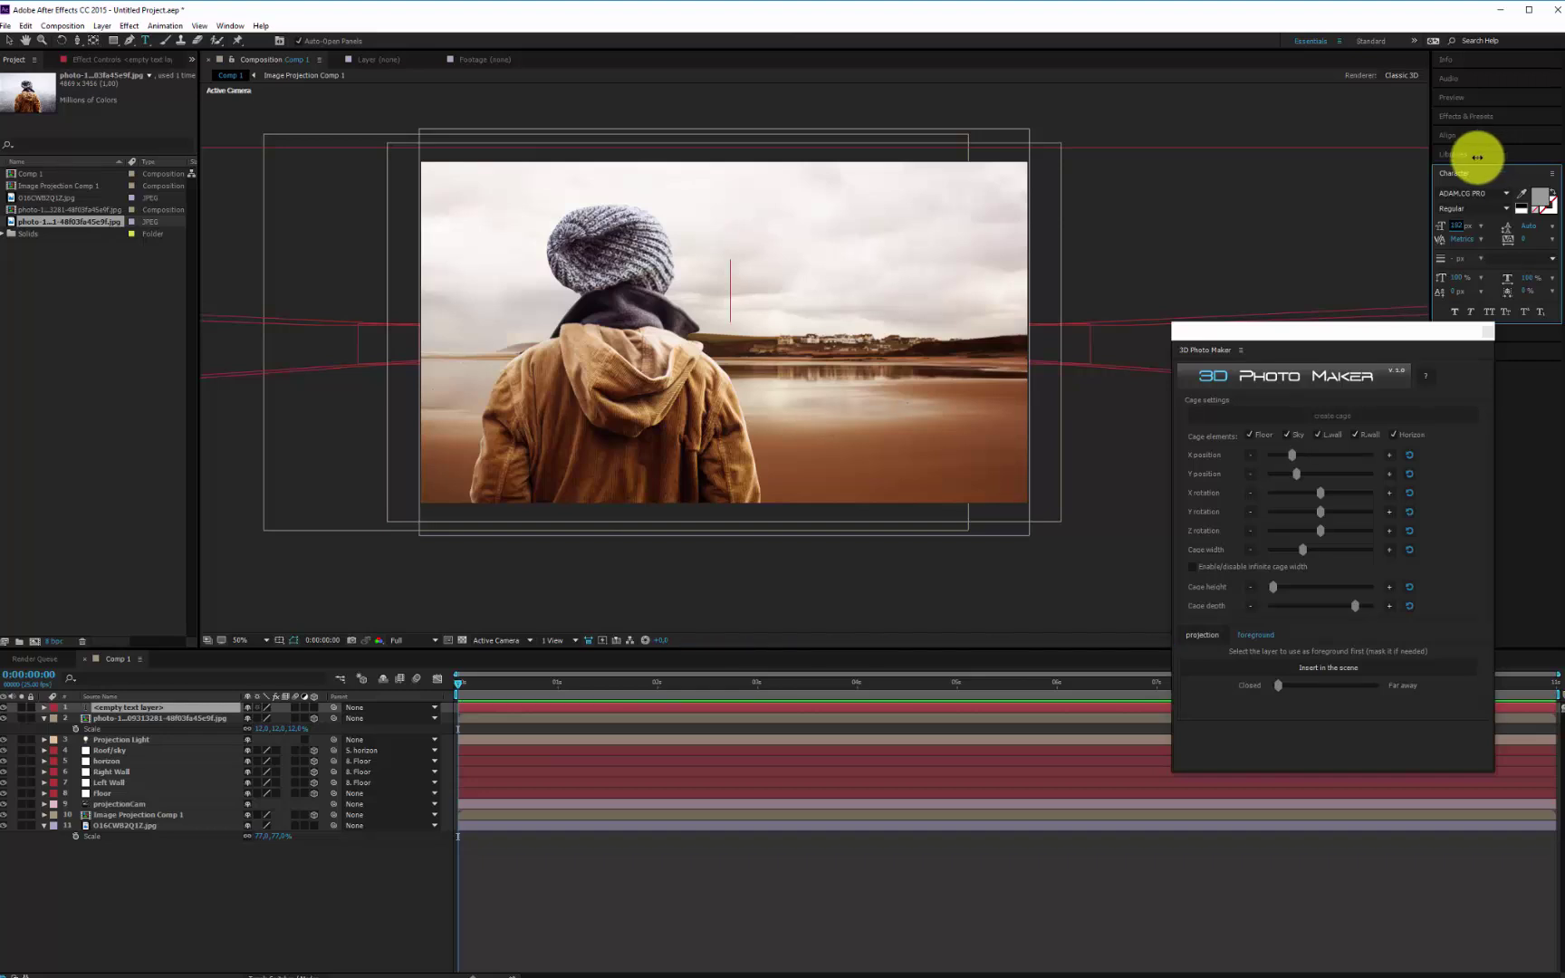
pyautogui.write('HELLO')
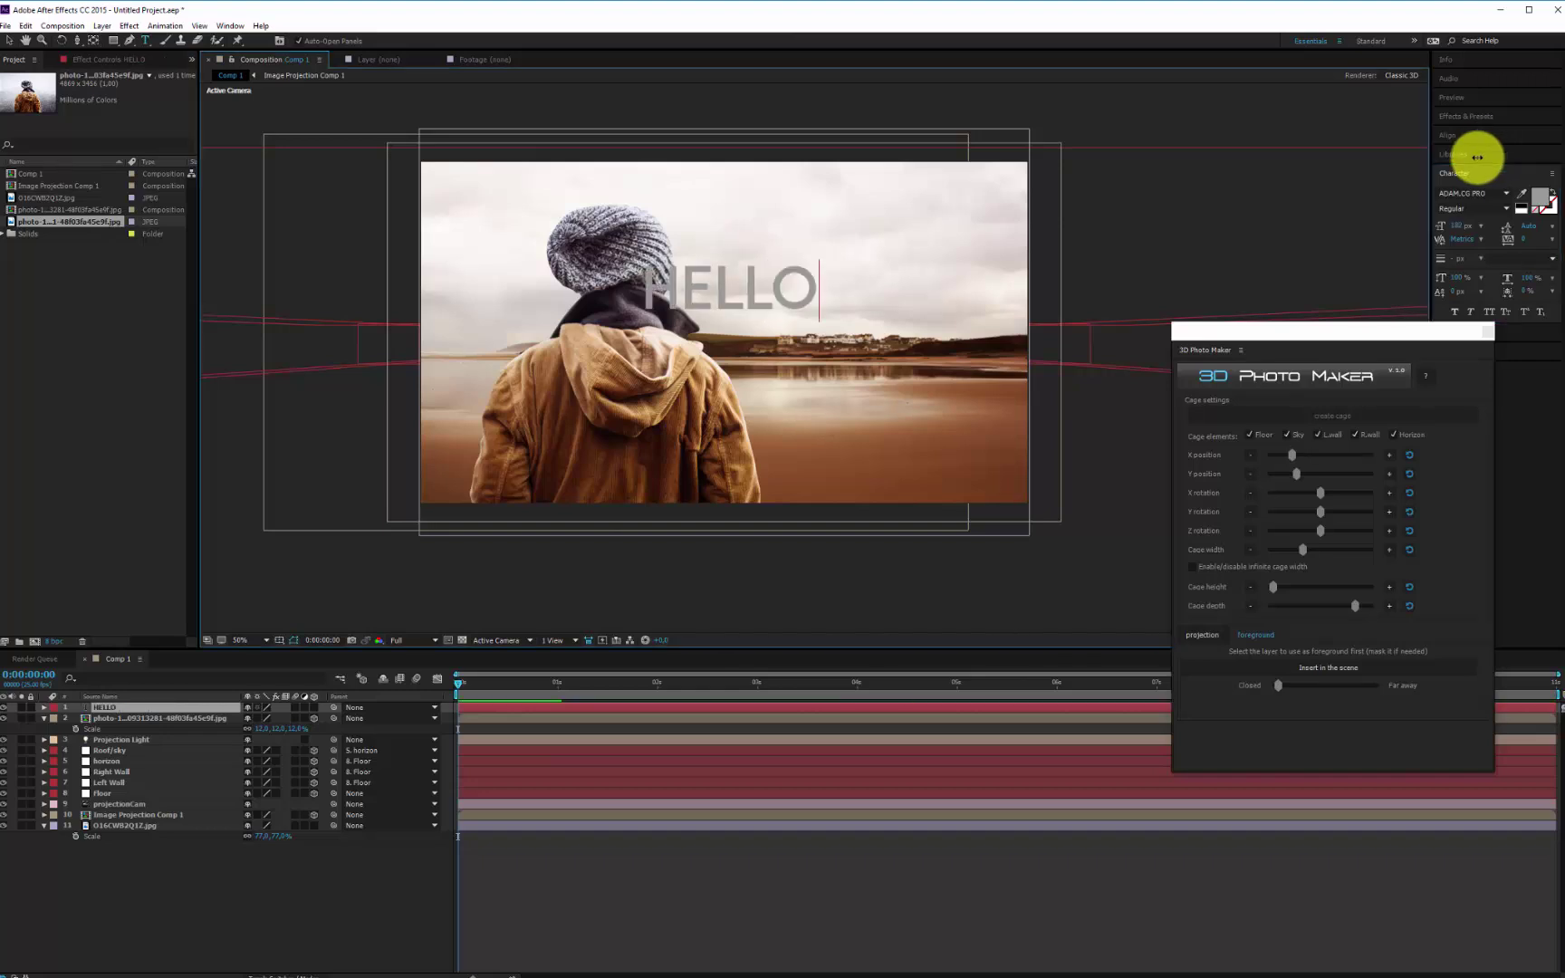
pyautogui.click(10, 40)
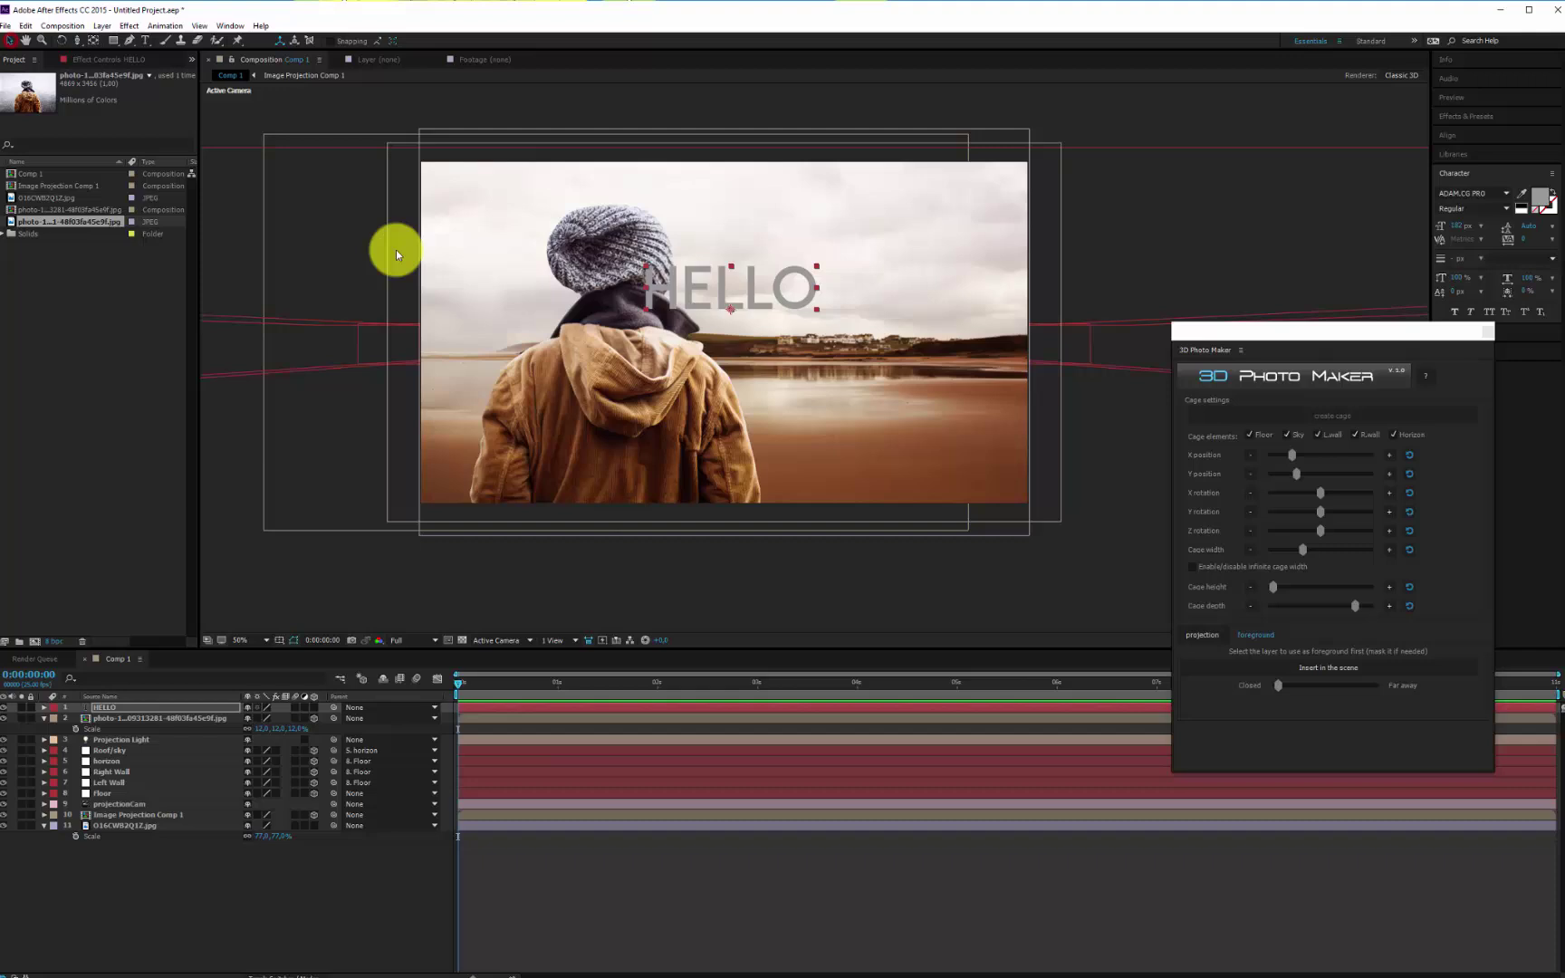
pyautogui.moveTo(719, 293); pyautogui.dragTo(798, 295)
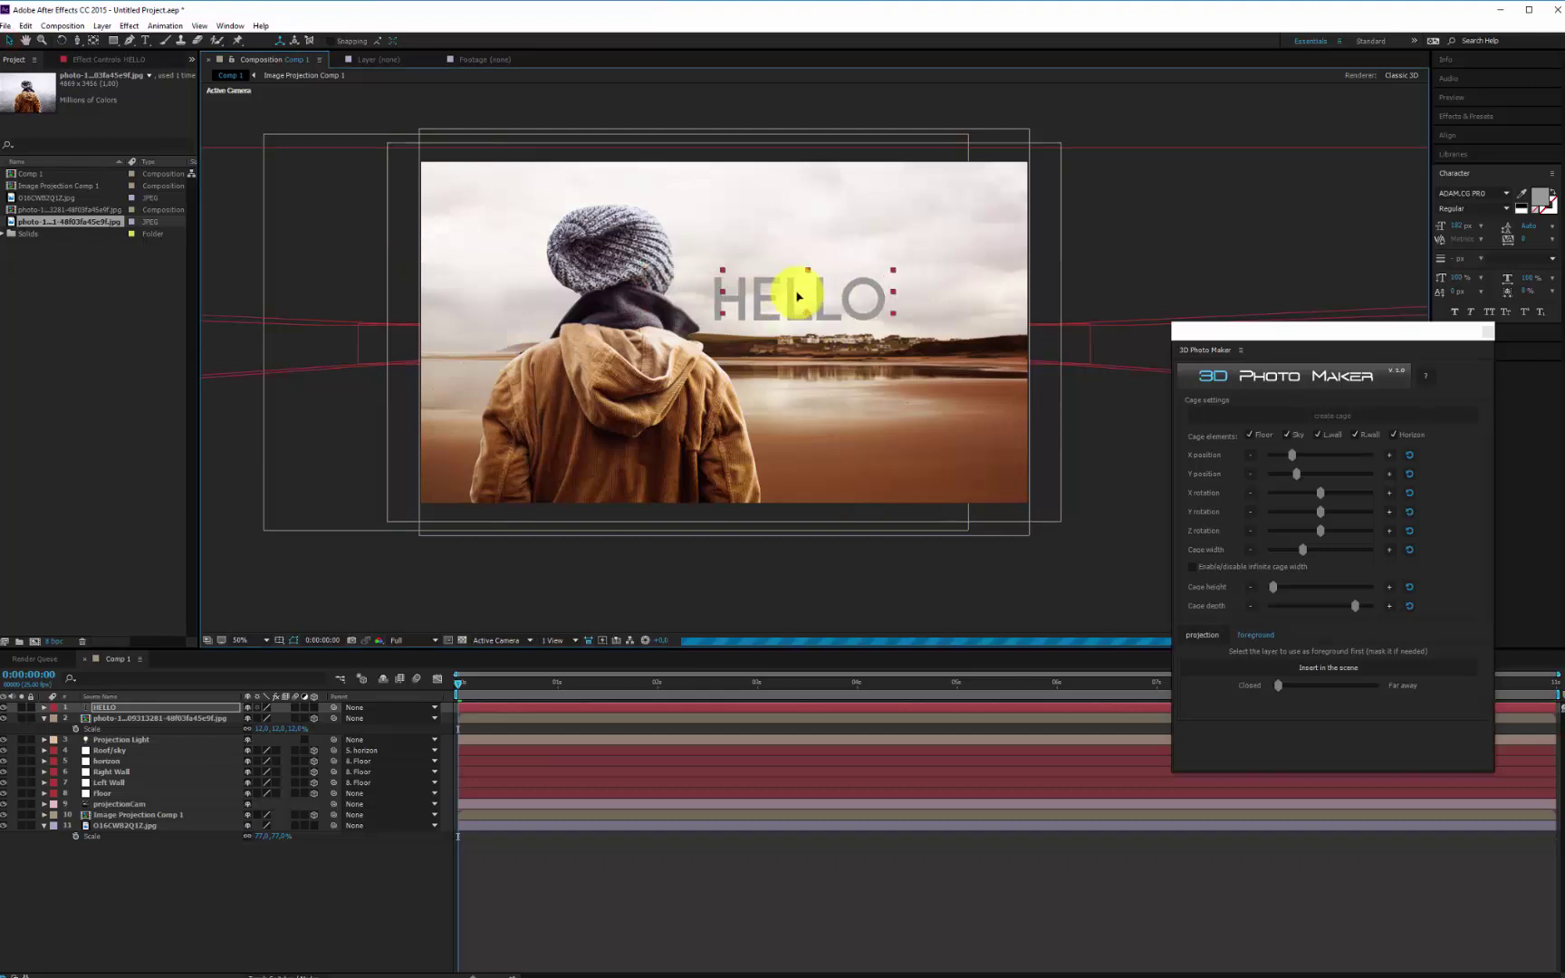
# Step: Insert HELLO into the 3D scene, push it farther back and lower it toward the horizon
pyautogui.click(149, 708)
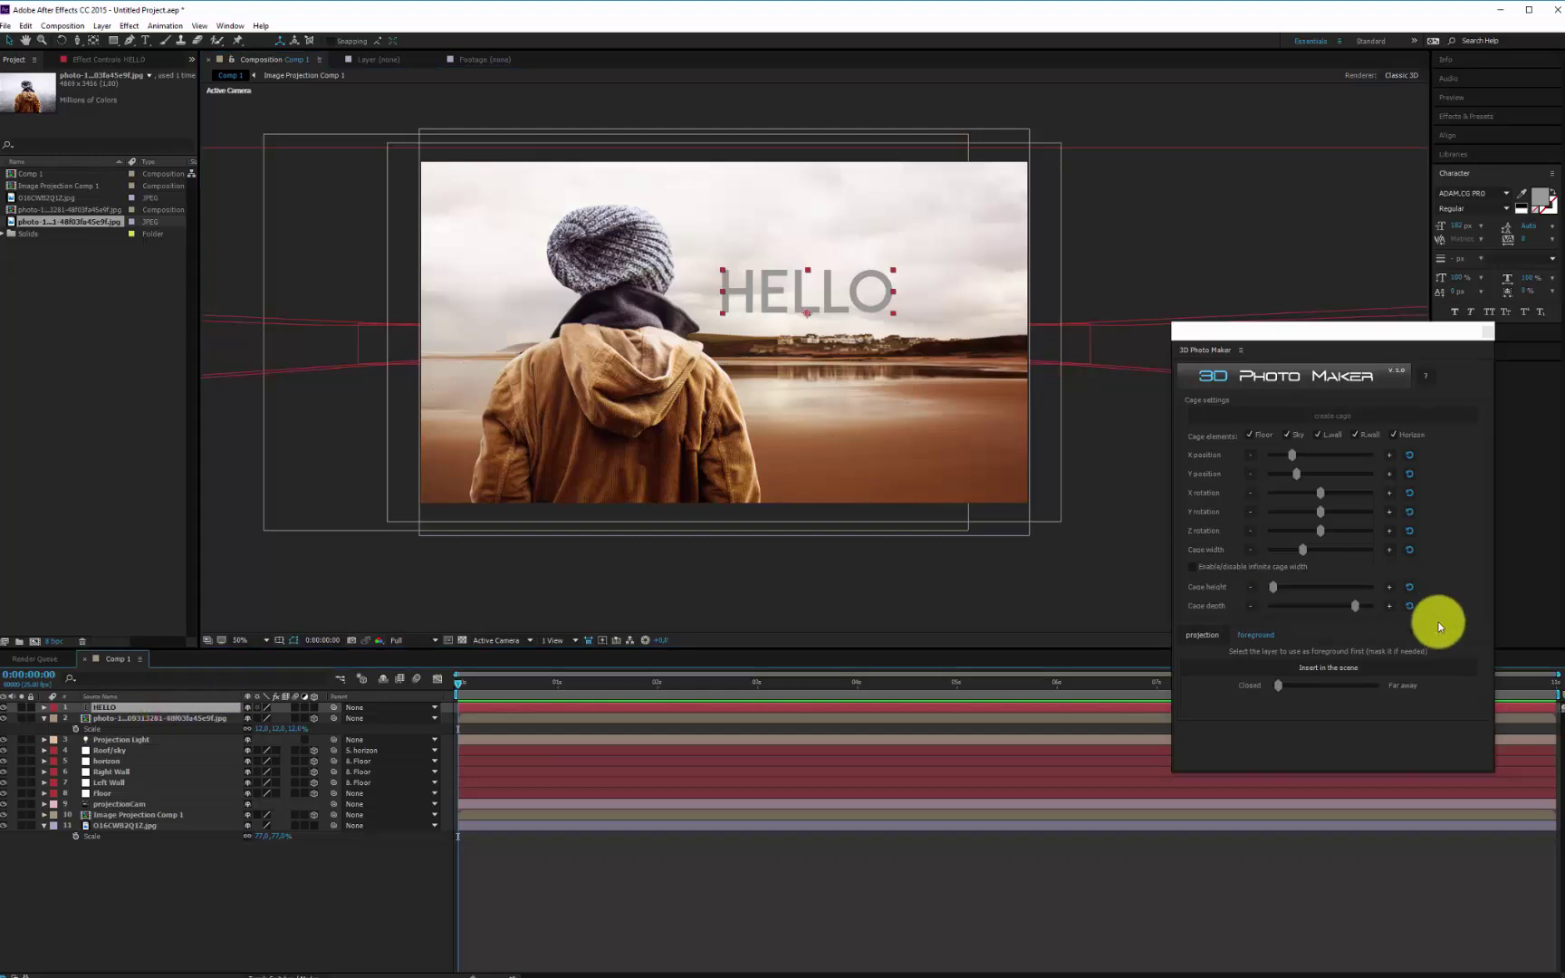
pyautogui.click(1309, 667)
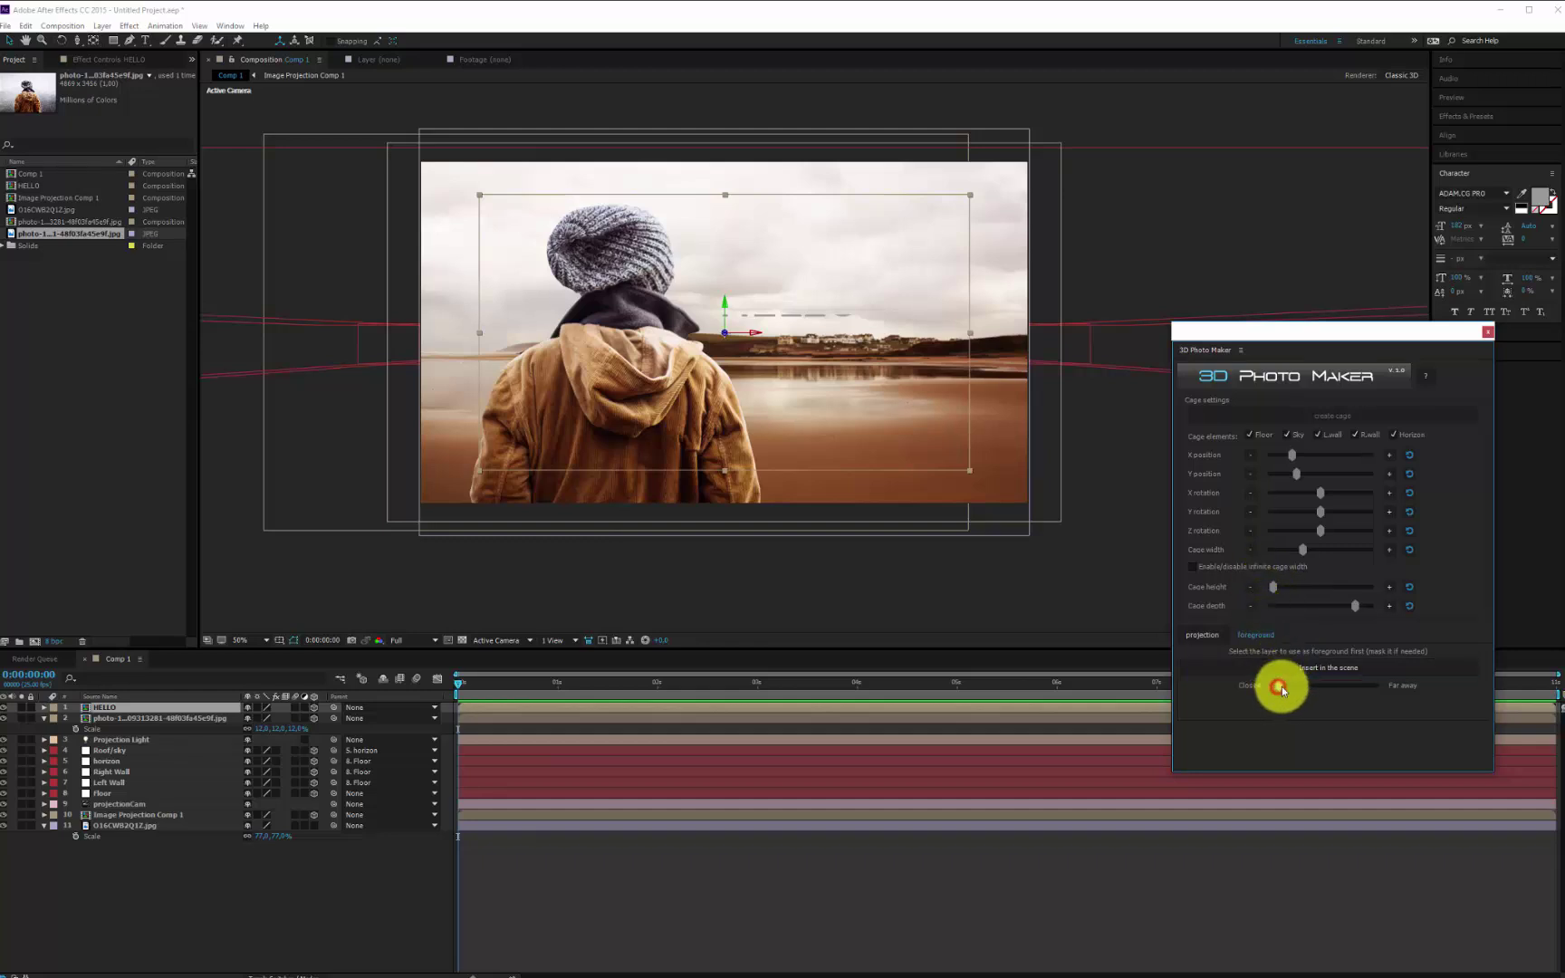
pyautogui.moveTo(1281, 690); pyautogui.dragTo(1319, 685)
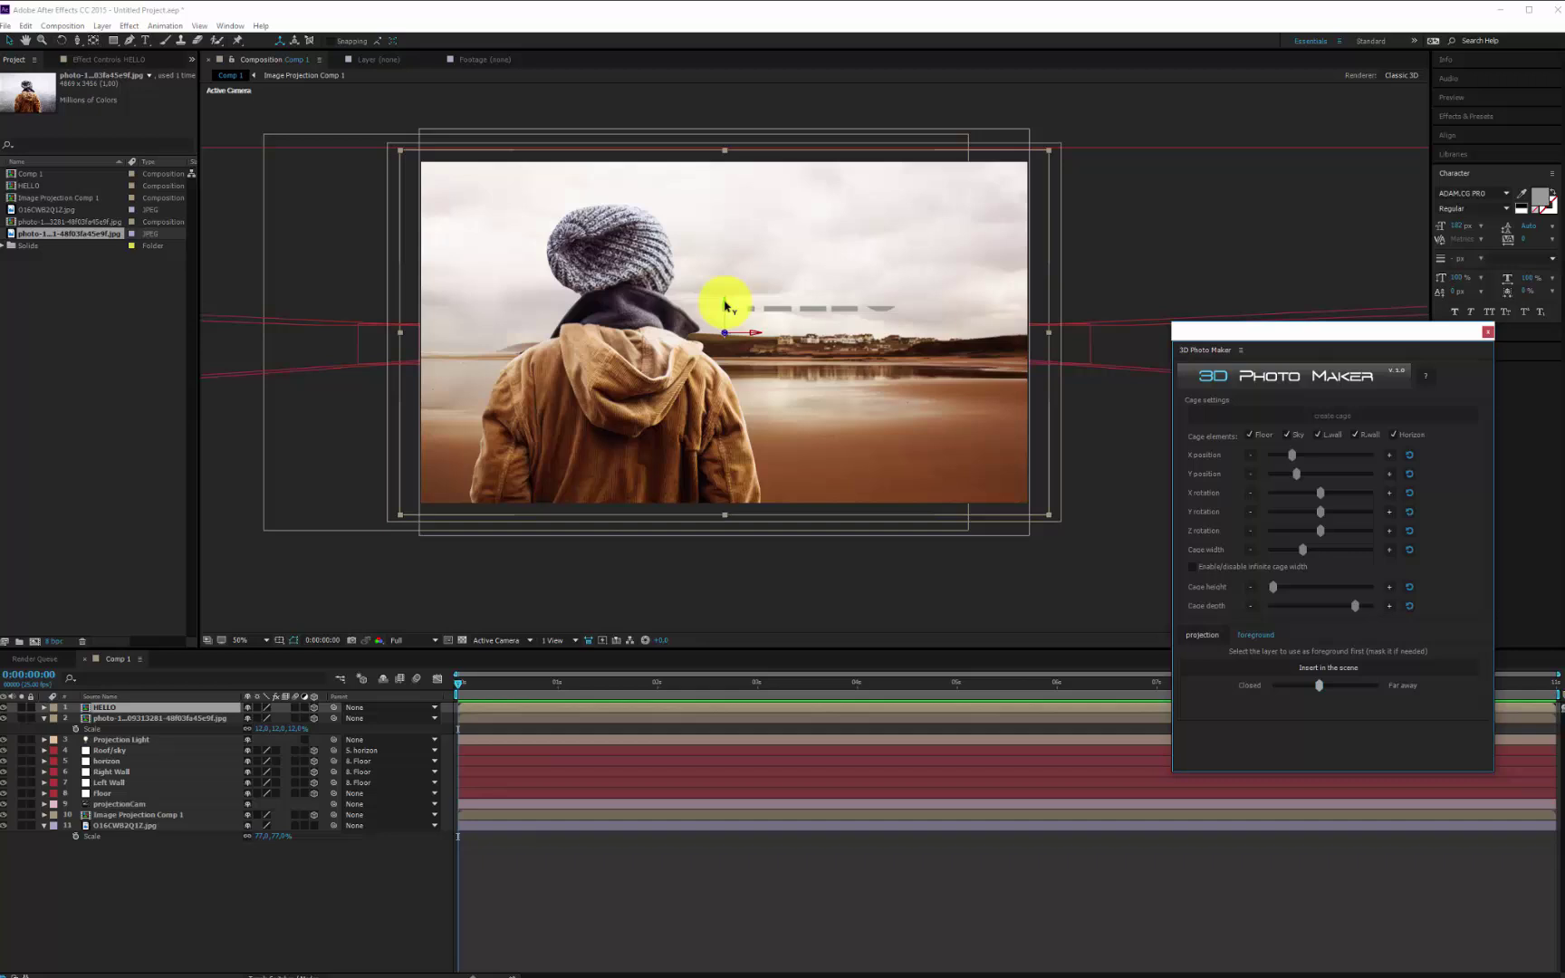
pyautogui.moveTo(724, 308); pyautogui.dragTo(725, 329)
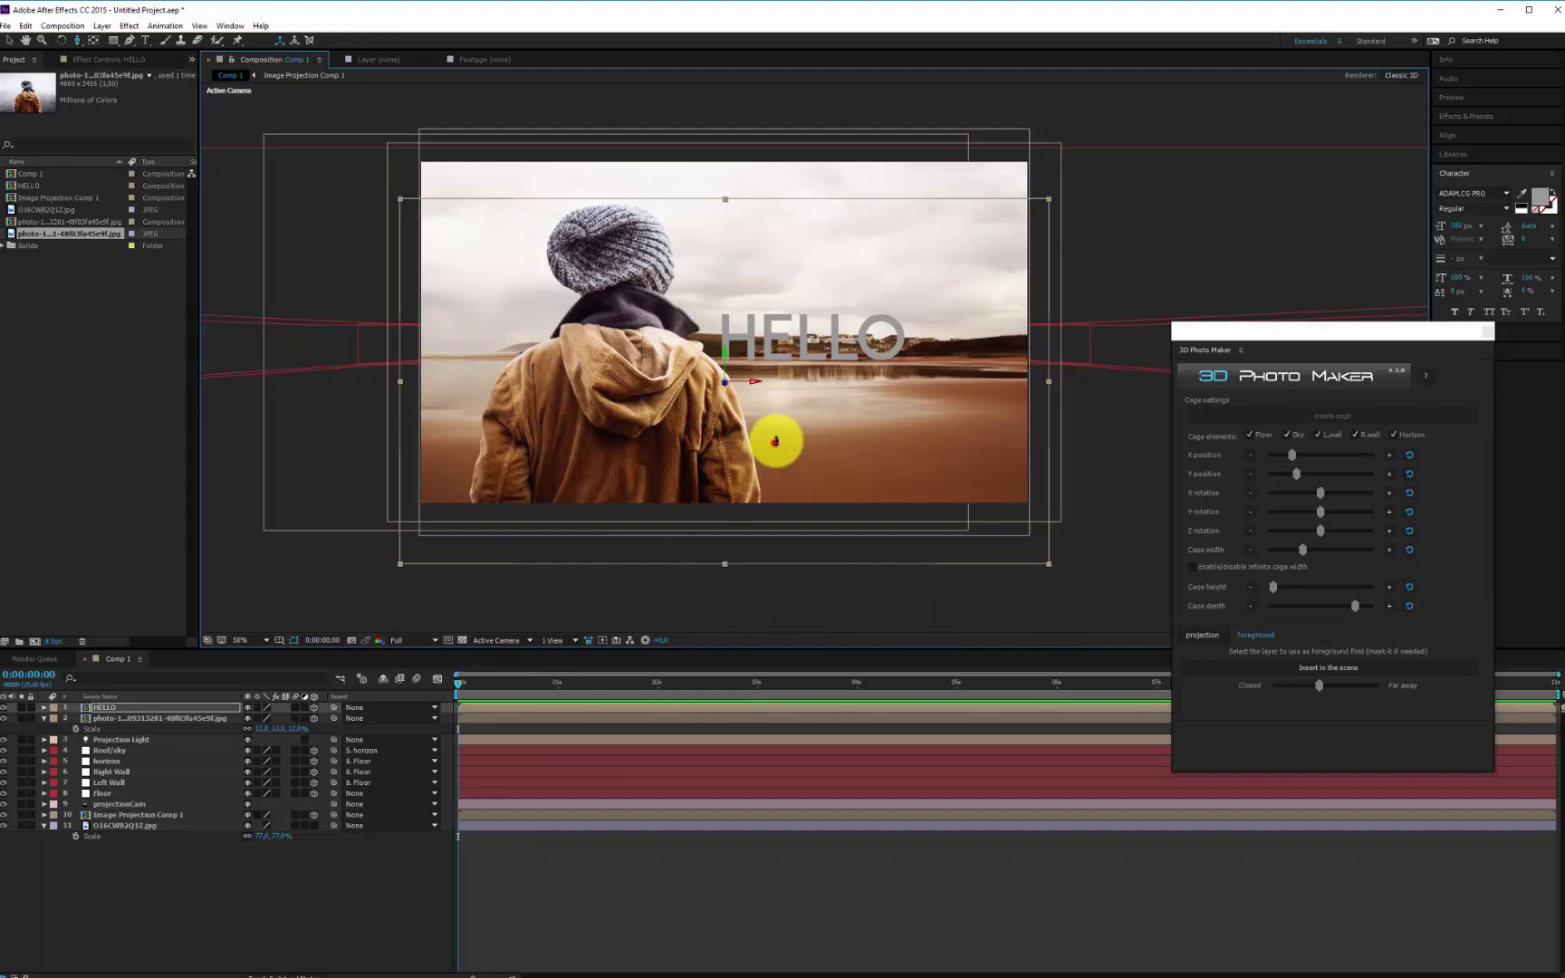
pyautogui.moveTo(775, 441); pyautogui.dragTo(796, 370)
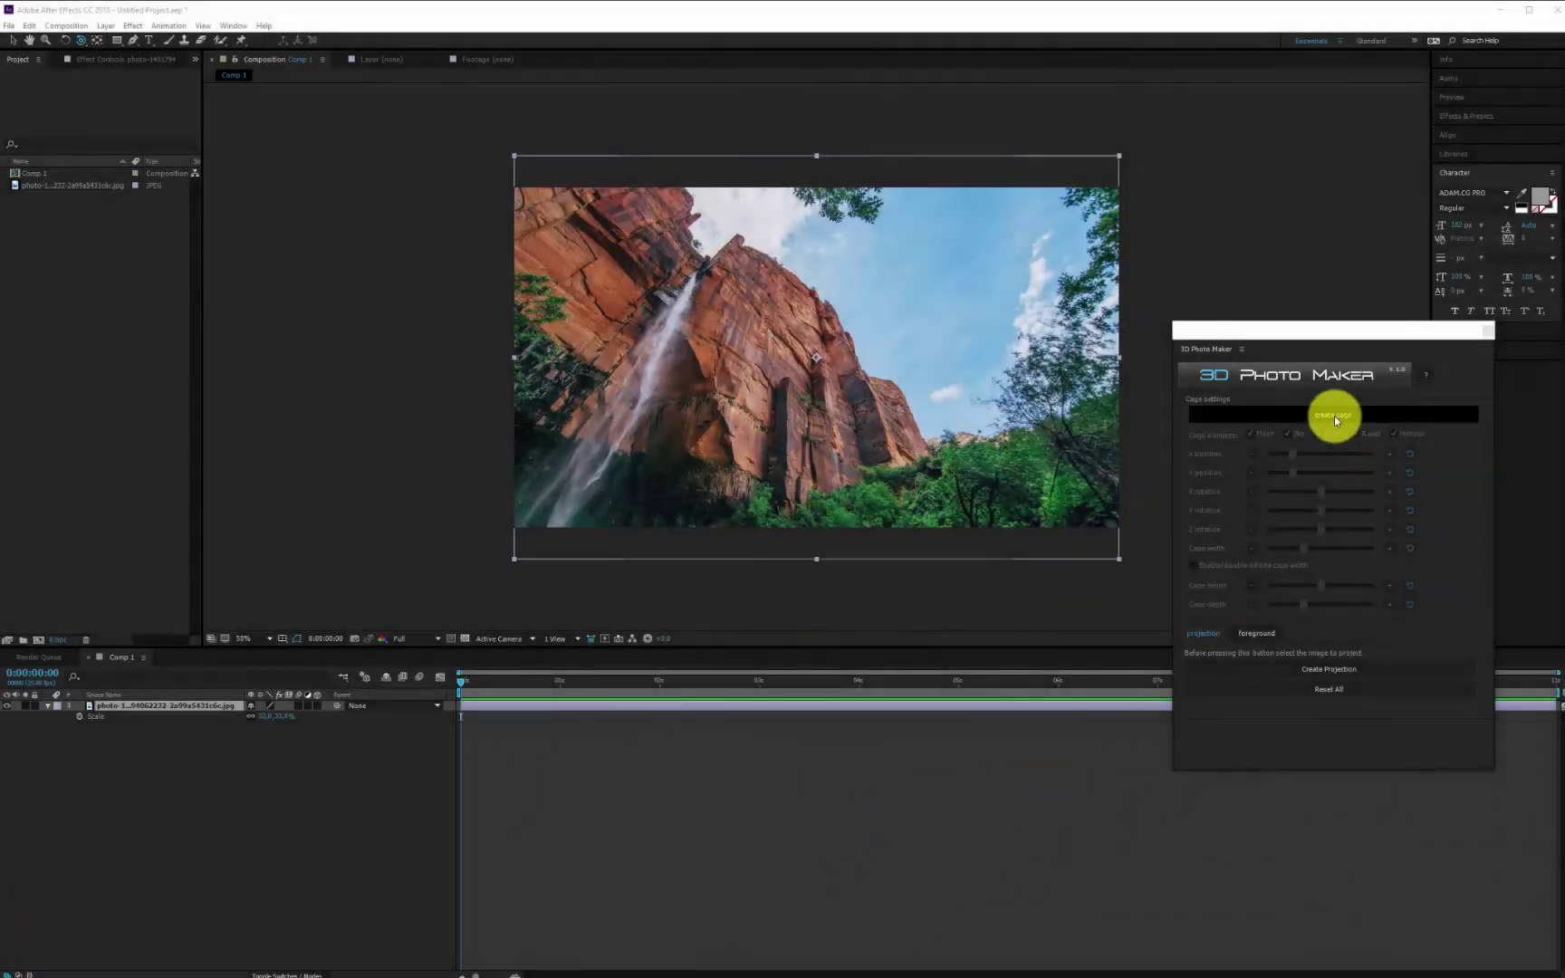
# Step: Create a cage over the cliff photo and tune its Y position, X/Y/Z rotation and X position
pyautogui.click(1334, 416)
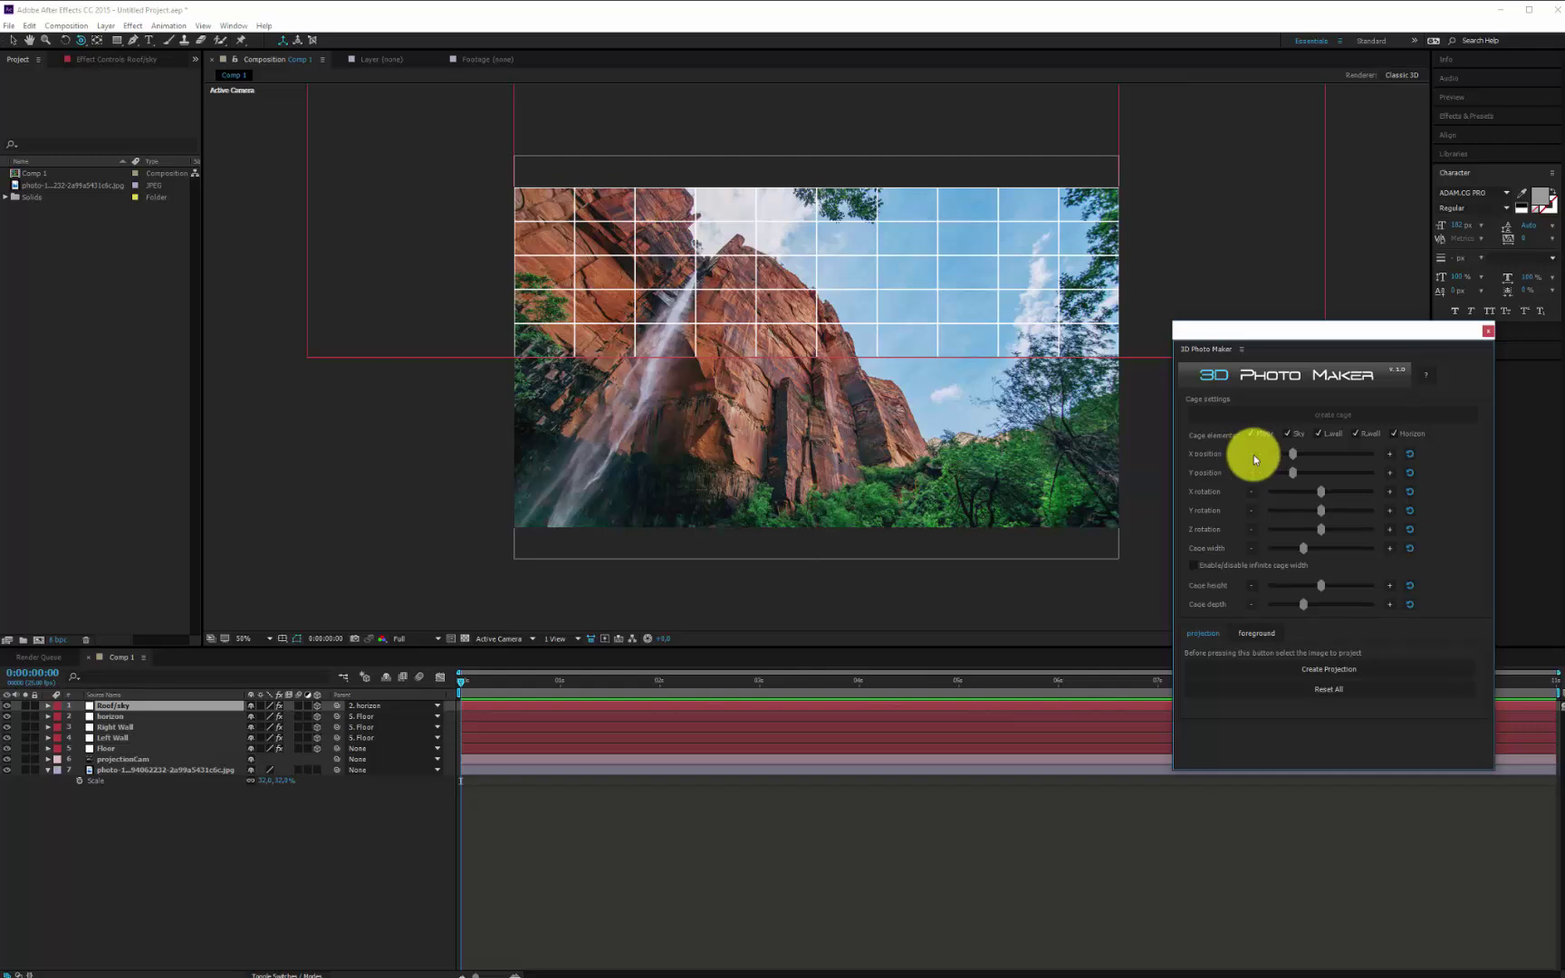
pyautogui.moveTo(1291, 469); pyautogui.dragTo(1288, 469)
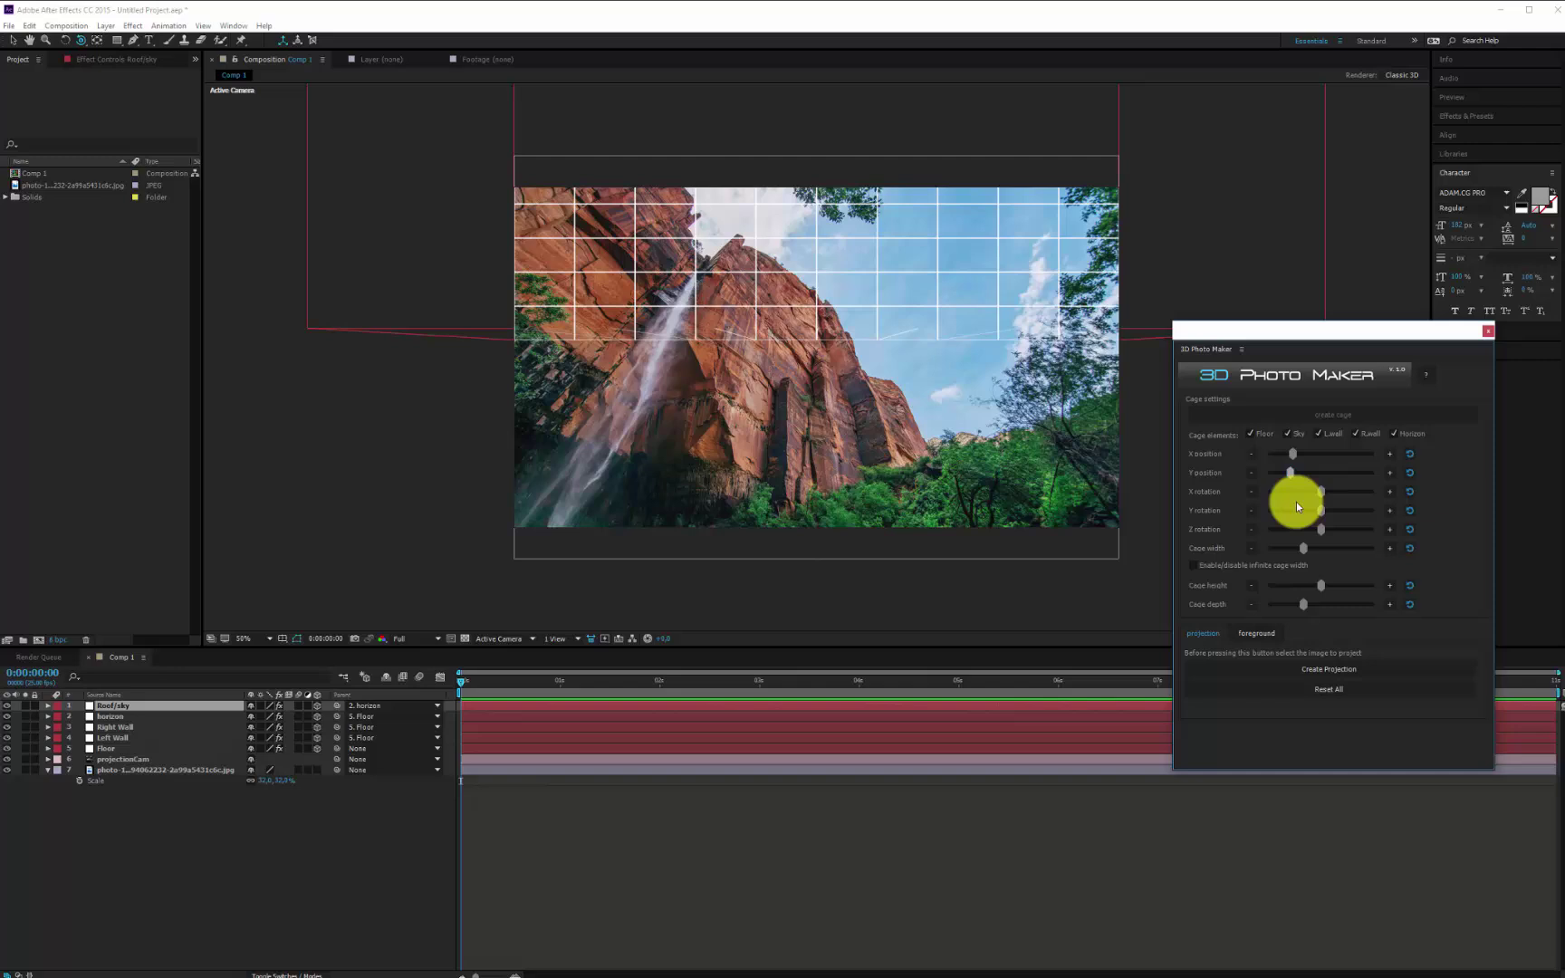
pyautogui.moveTo(1346, 492); pyautogui.dragTo(1317, 516)
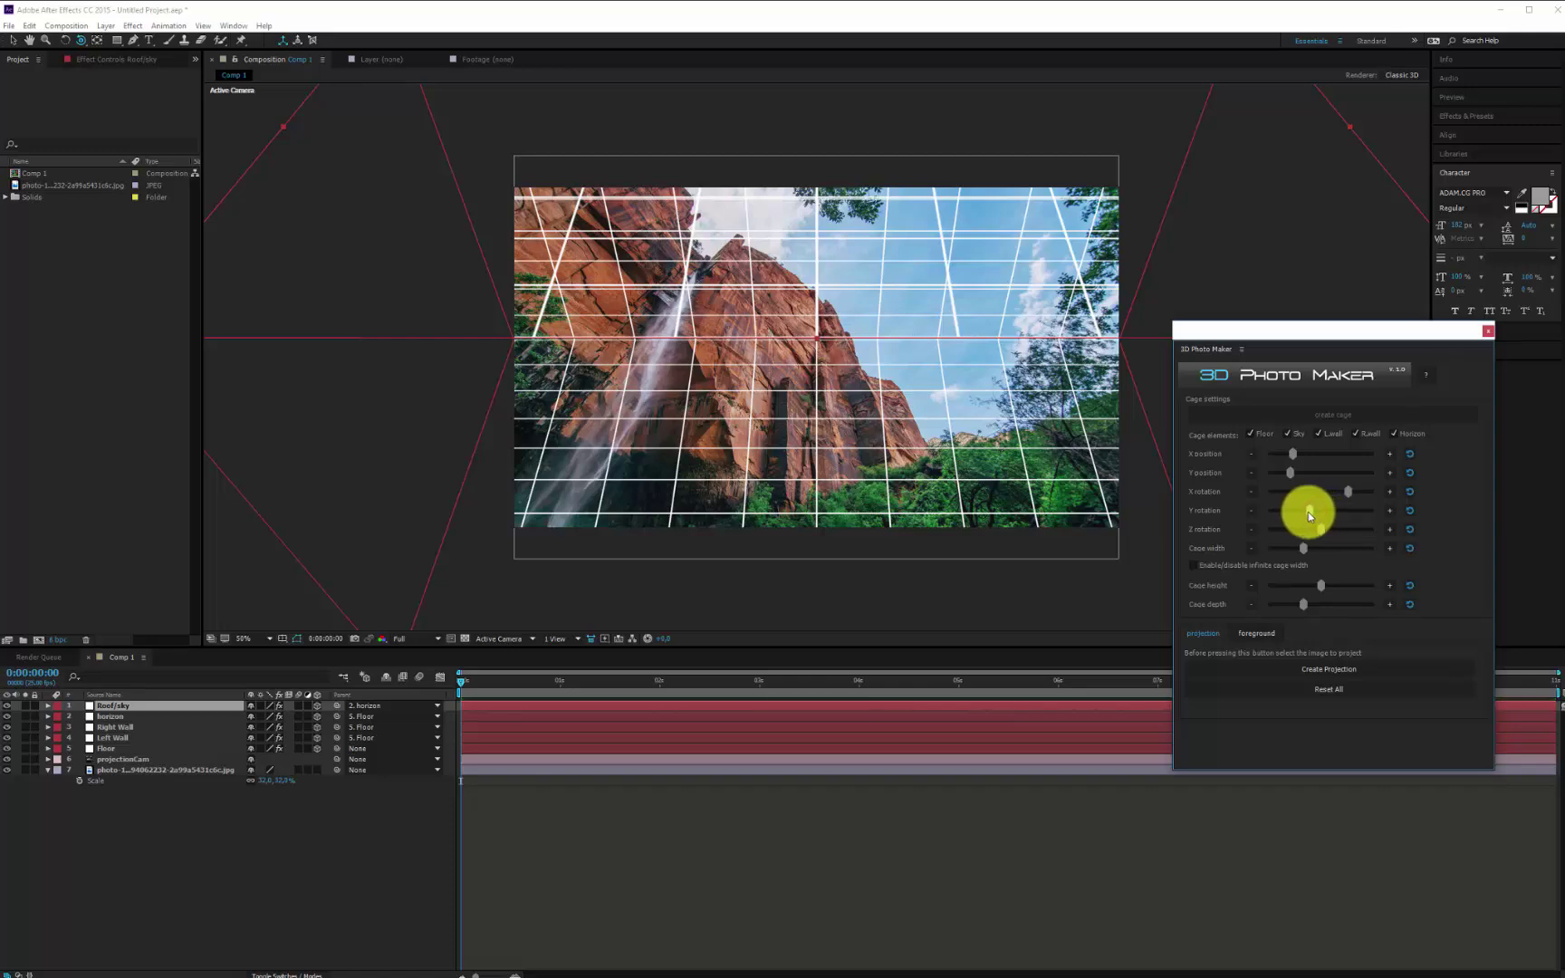
pyautogui.click(1321, 529)
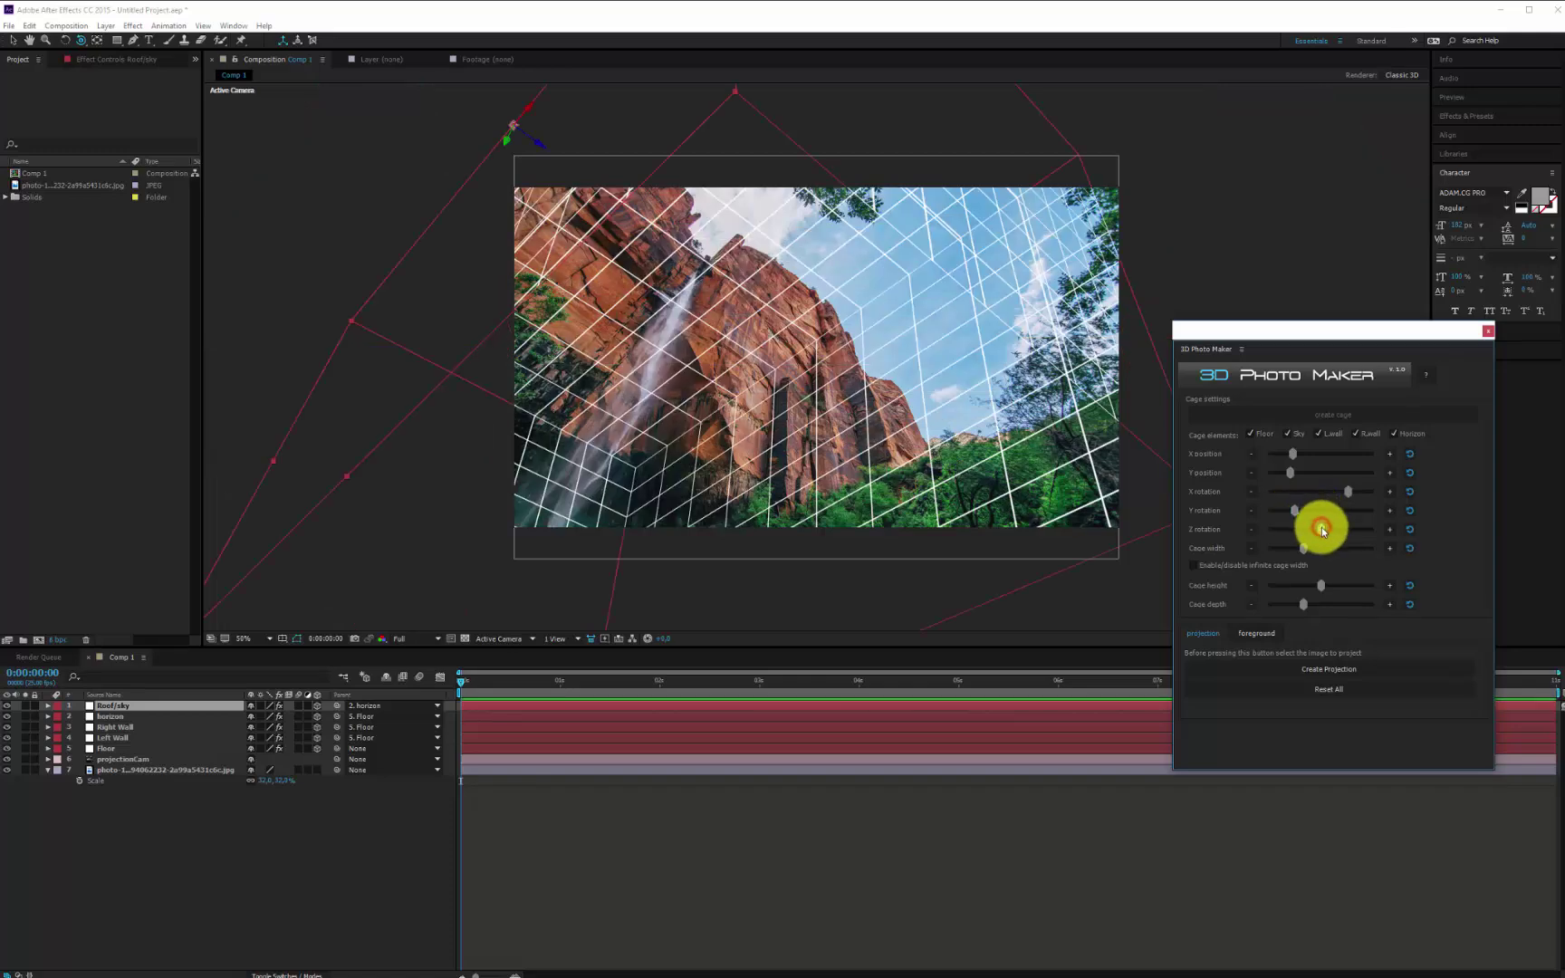
pyautogui.moveTo(1321, 527); pyautogui.dragTo(1324, 530)
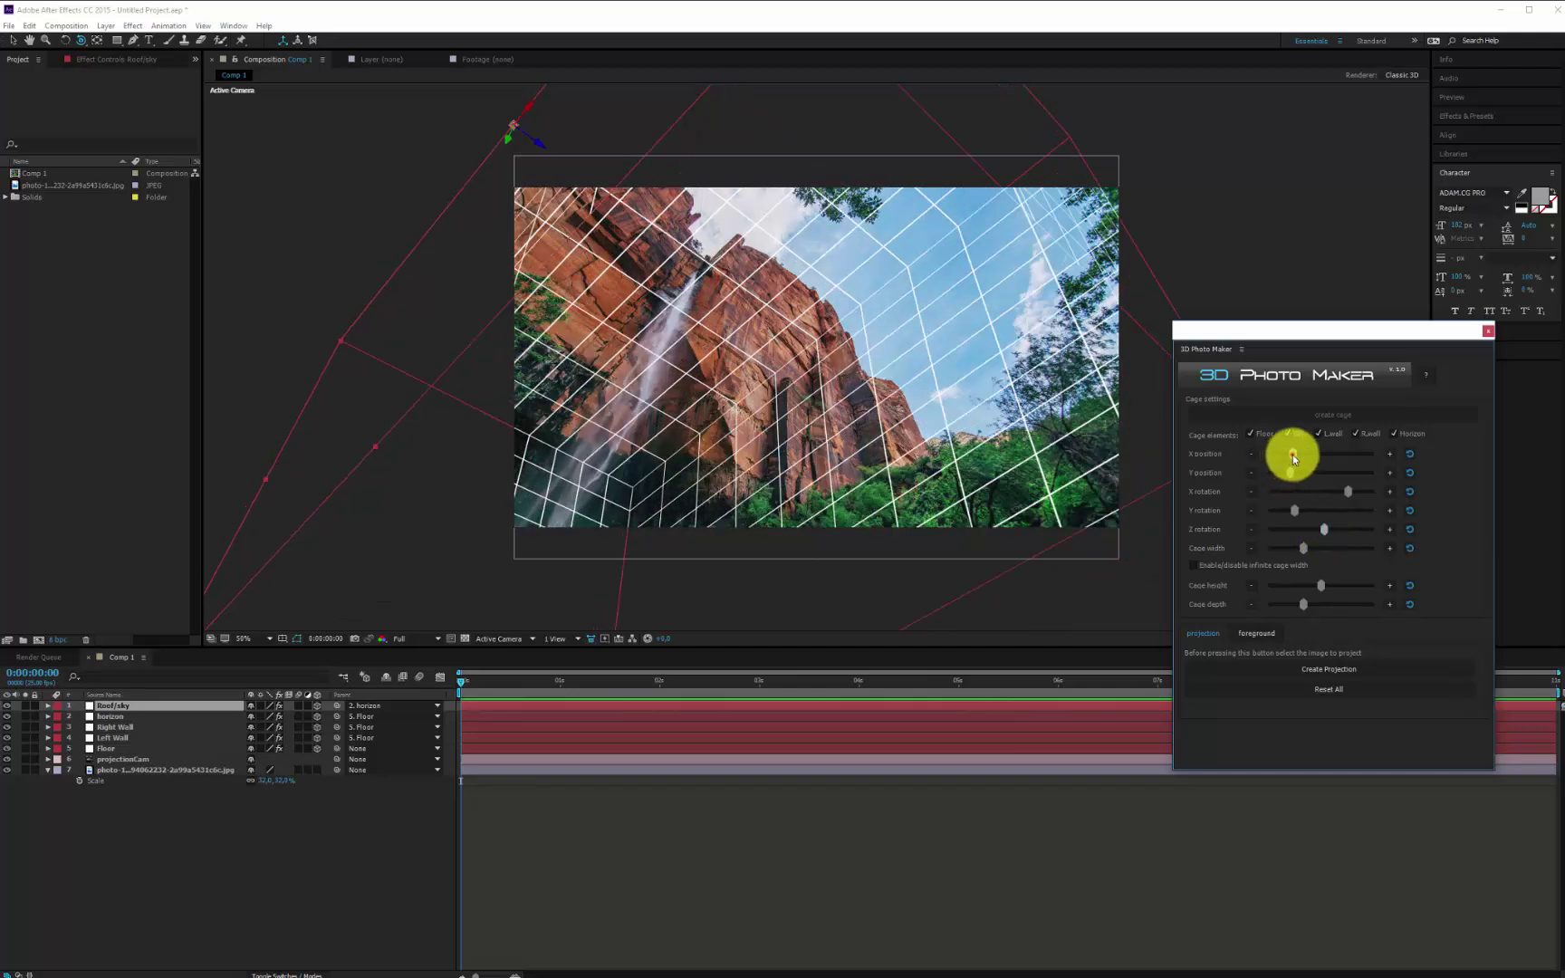
pyautogui.moveTo(1292, 455)
pyautogui.mouseDown()
pyautogui.moveTo(1318, 456)
pyautogui.moveTo(1270, 473)
pyautogui.mouseUp()
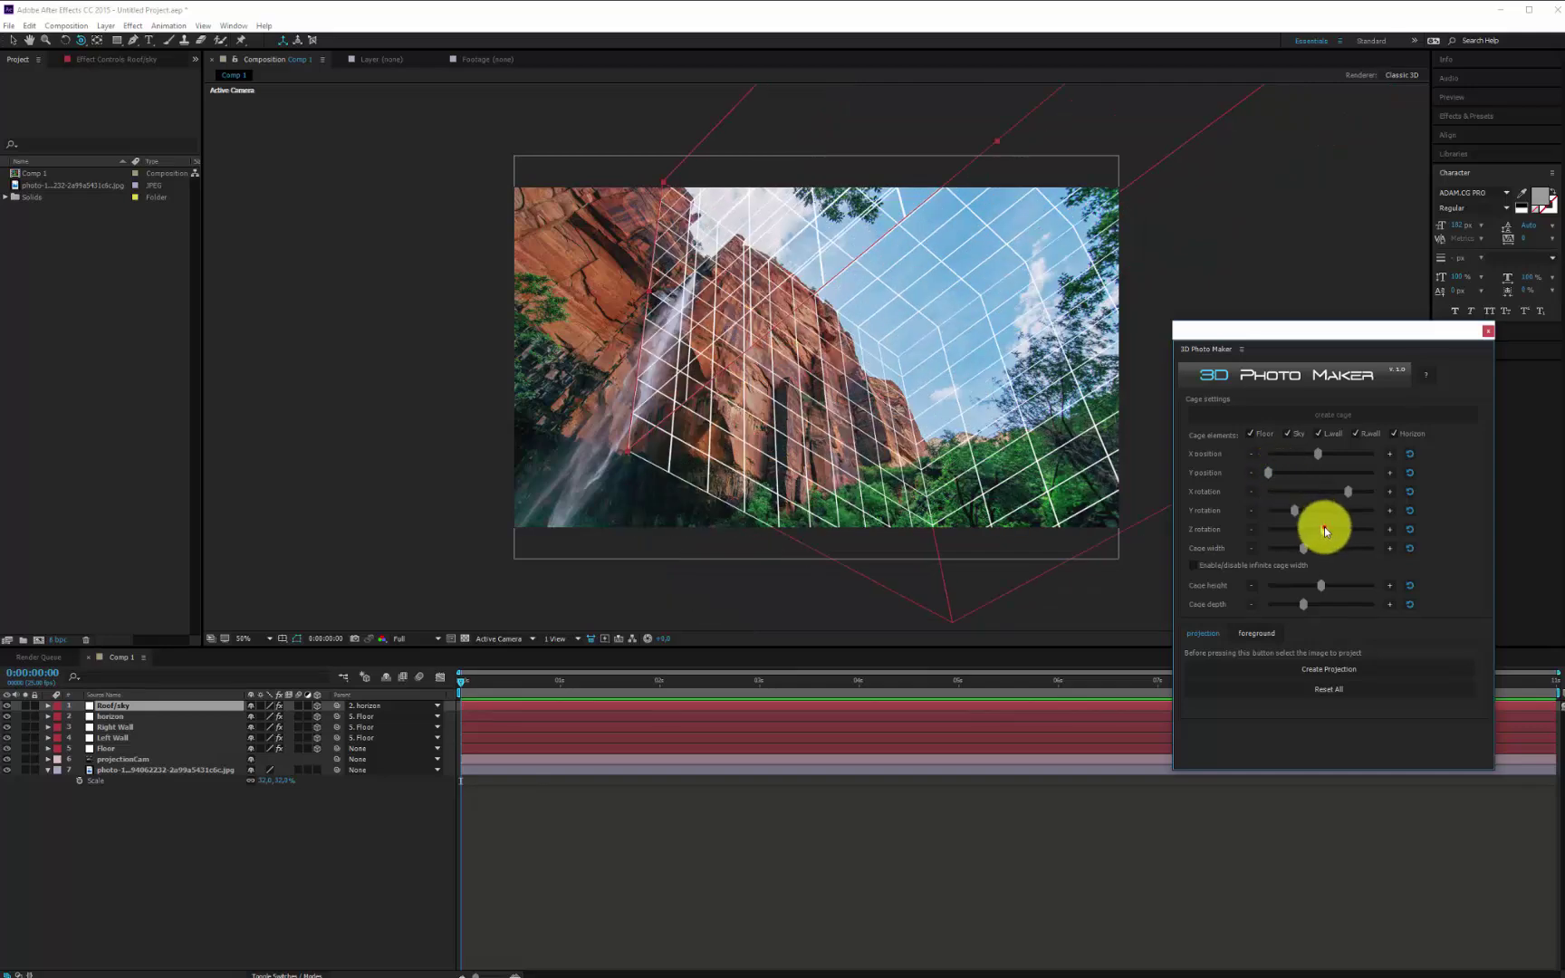
pyautogui.moveTo(1324, 530); pyautogui.dragTo(1318, 529)
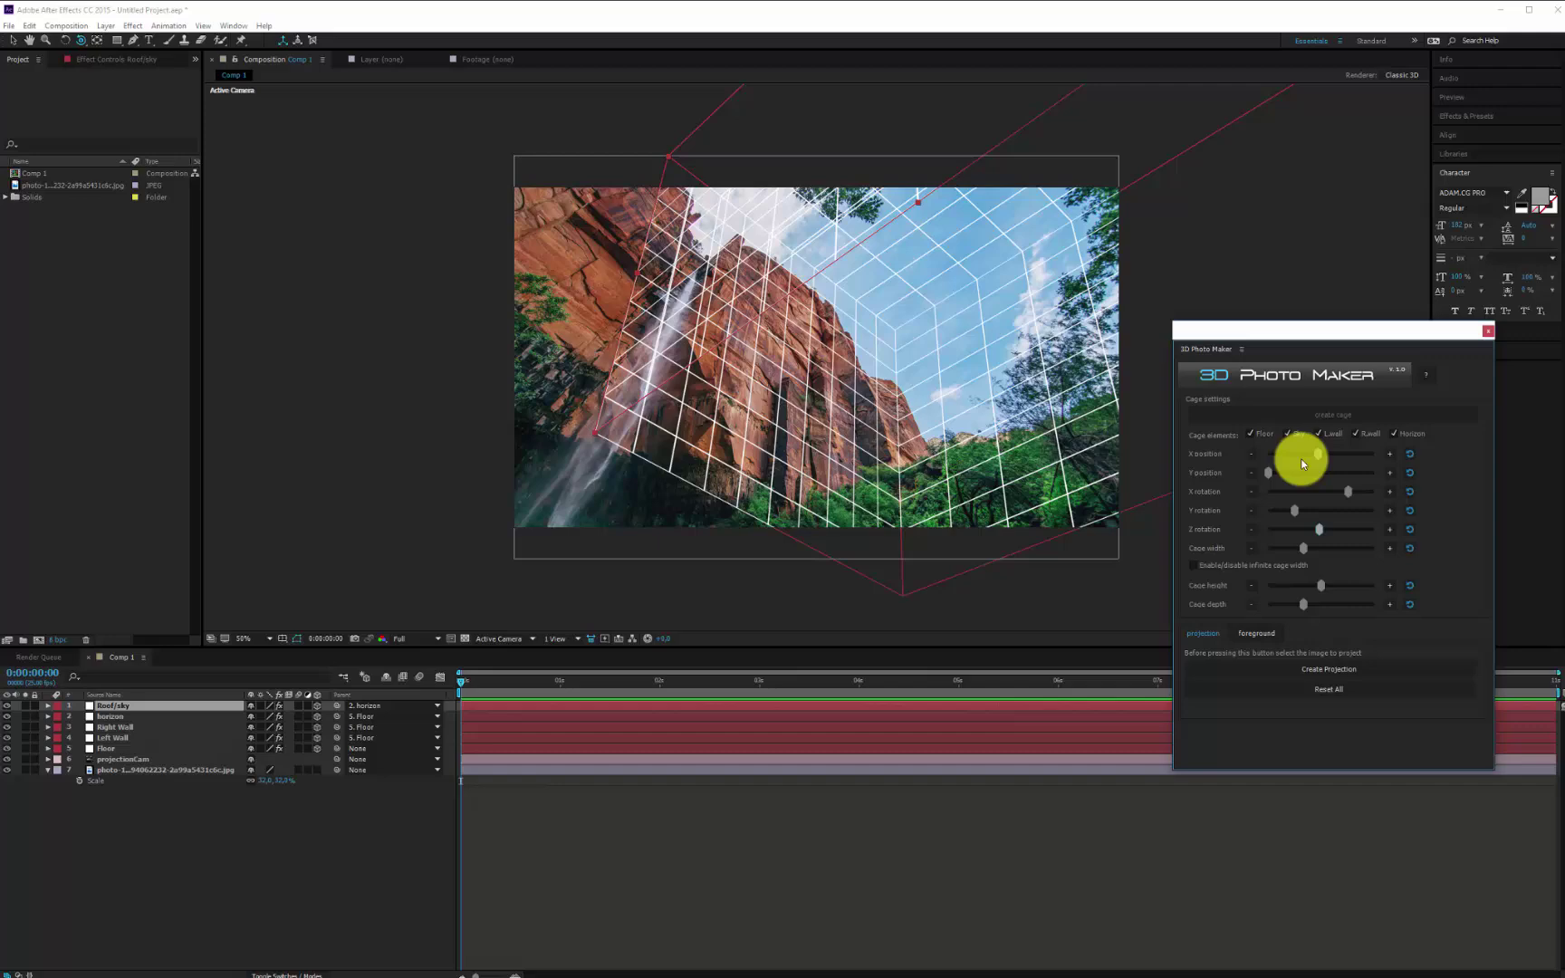
pyautogui.moveTo(1315, 454); pyautogui.dragTo(1320, 459)
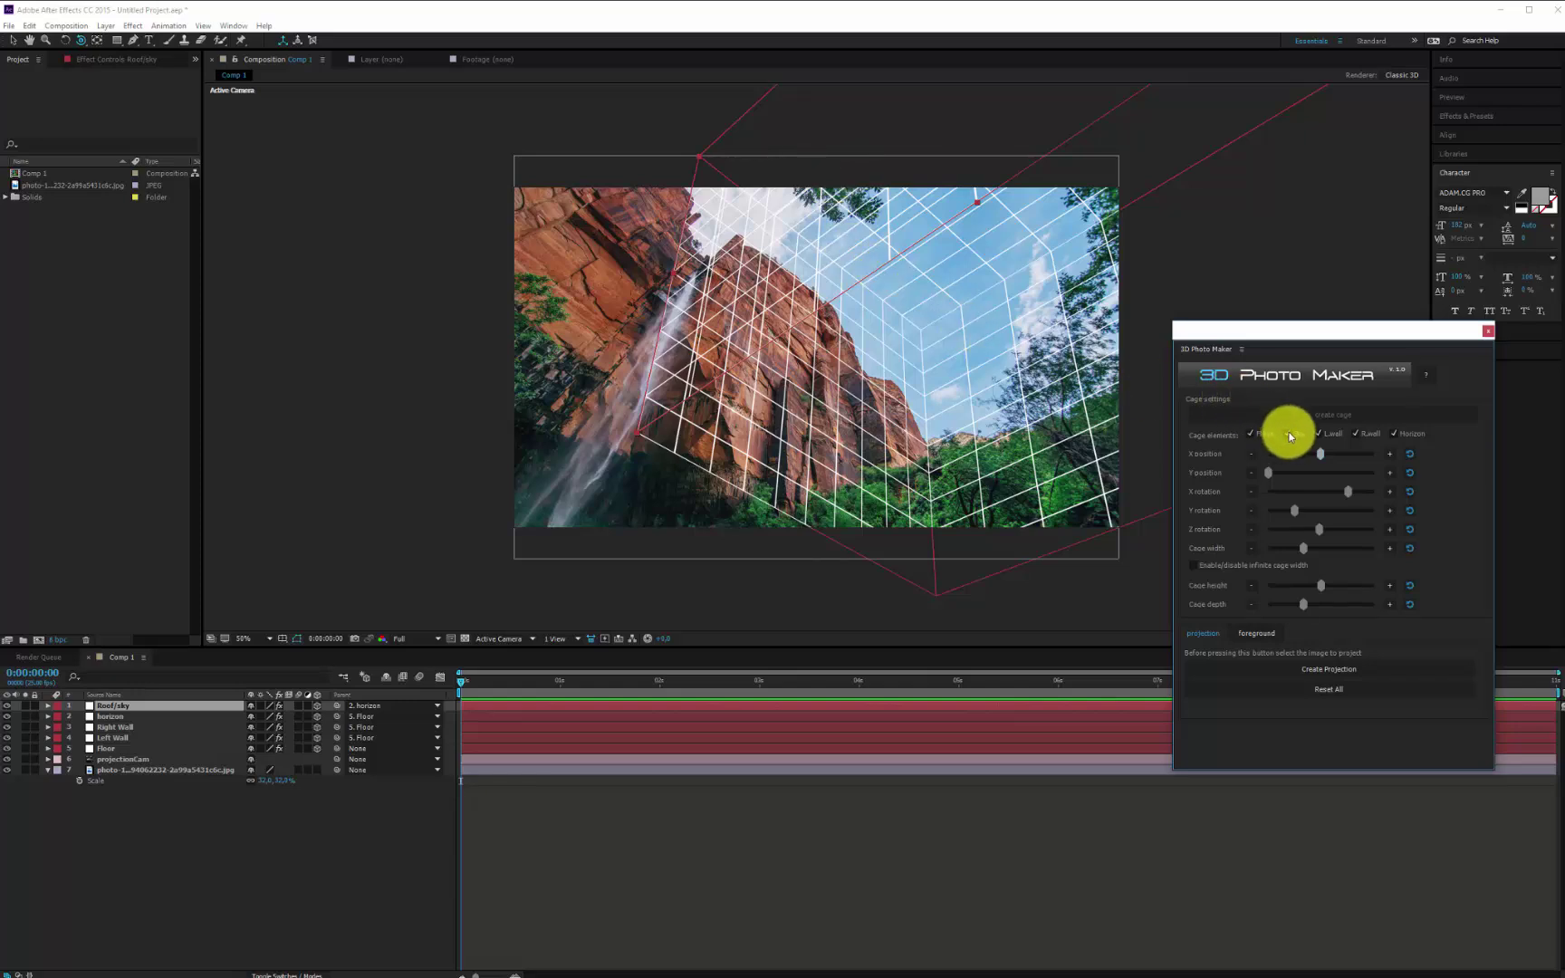
# Step: Drop the sky plane, raise the cage height, nudge its Y position, then select the cliff photo layer
pyautogui.click(1288, 433)
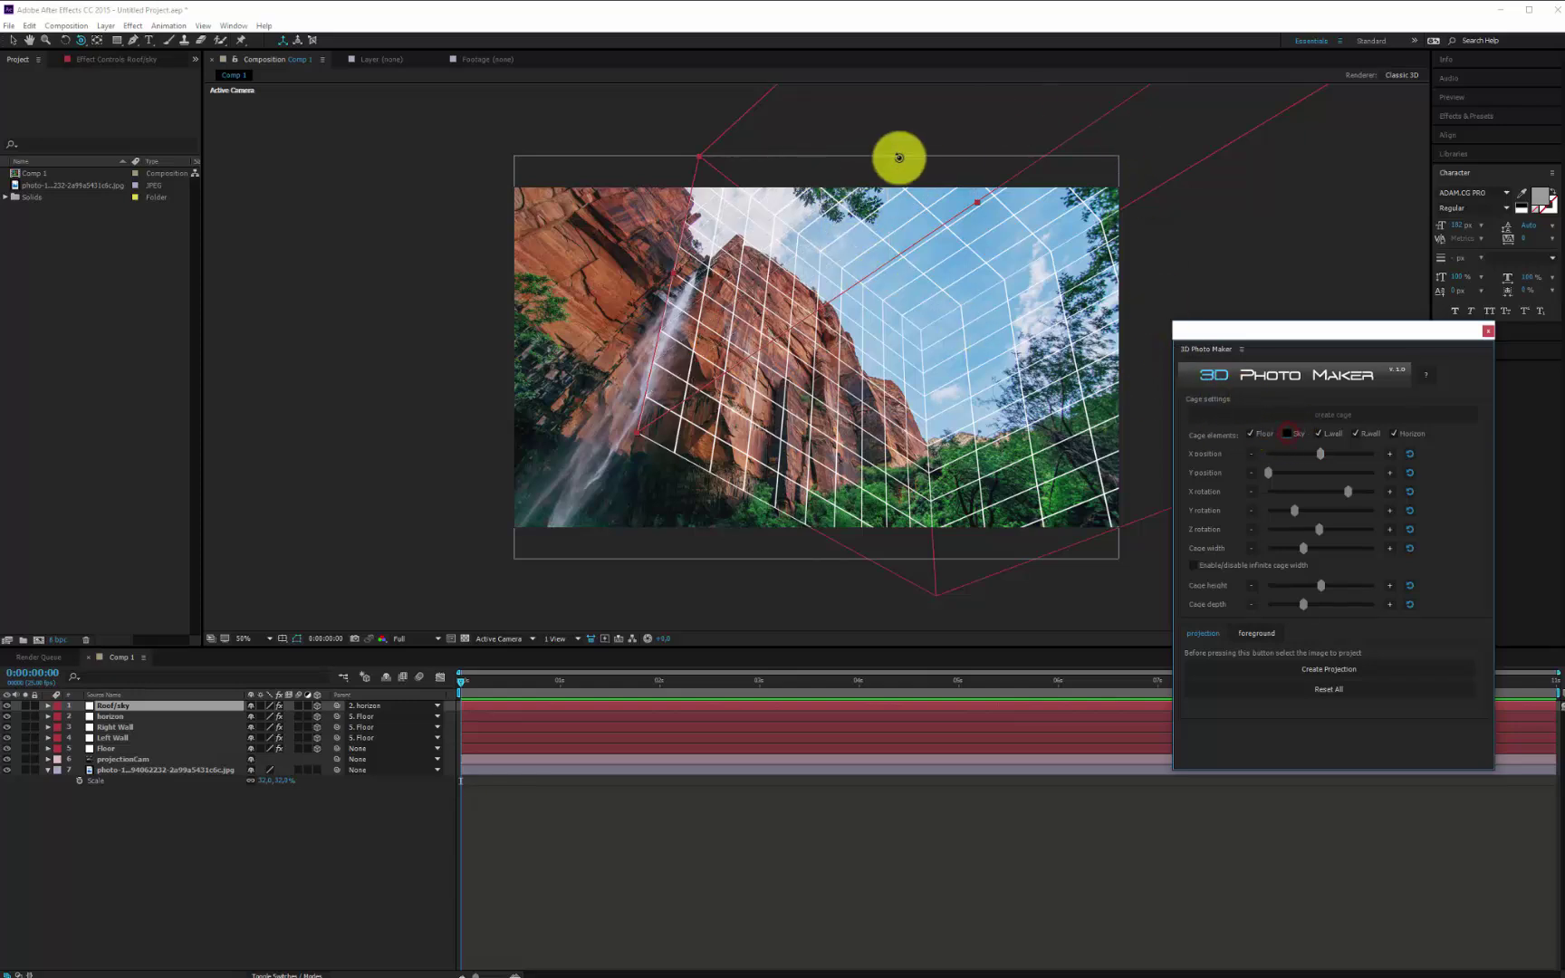
pyautogui.moveTo(1321, 584)
pyautogui.mouseDown()
pyautogui.moveTo(1370, 590)
pyautogui.moveTo(1313, 604)
pyautogui.mouseUp()
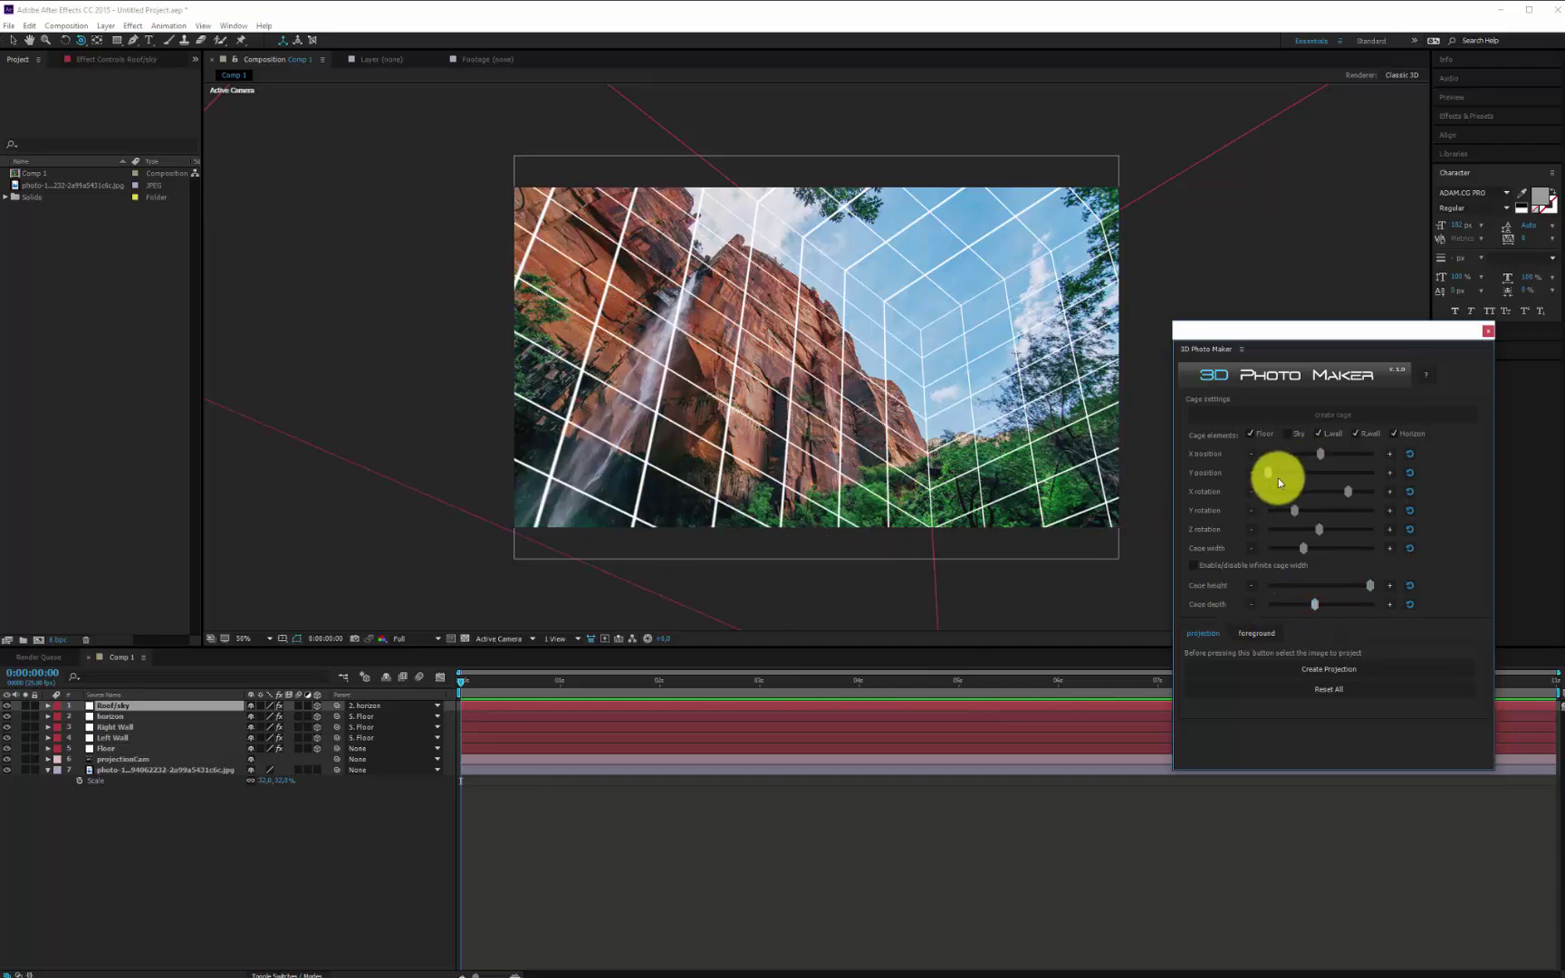
pyautogui.moveTo(1271, 472)
pyautogui.mouseDown()
pyautogui.moveTo(1348, 472)
pyautogui.moveTo(1275, 476)
pyautogui.mouseUp()
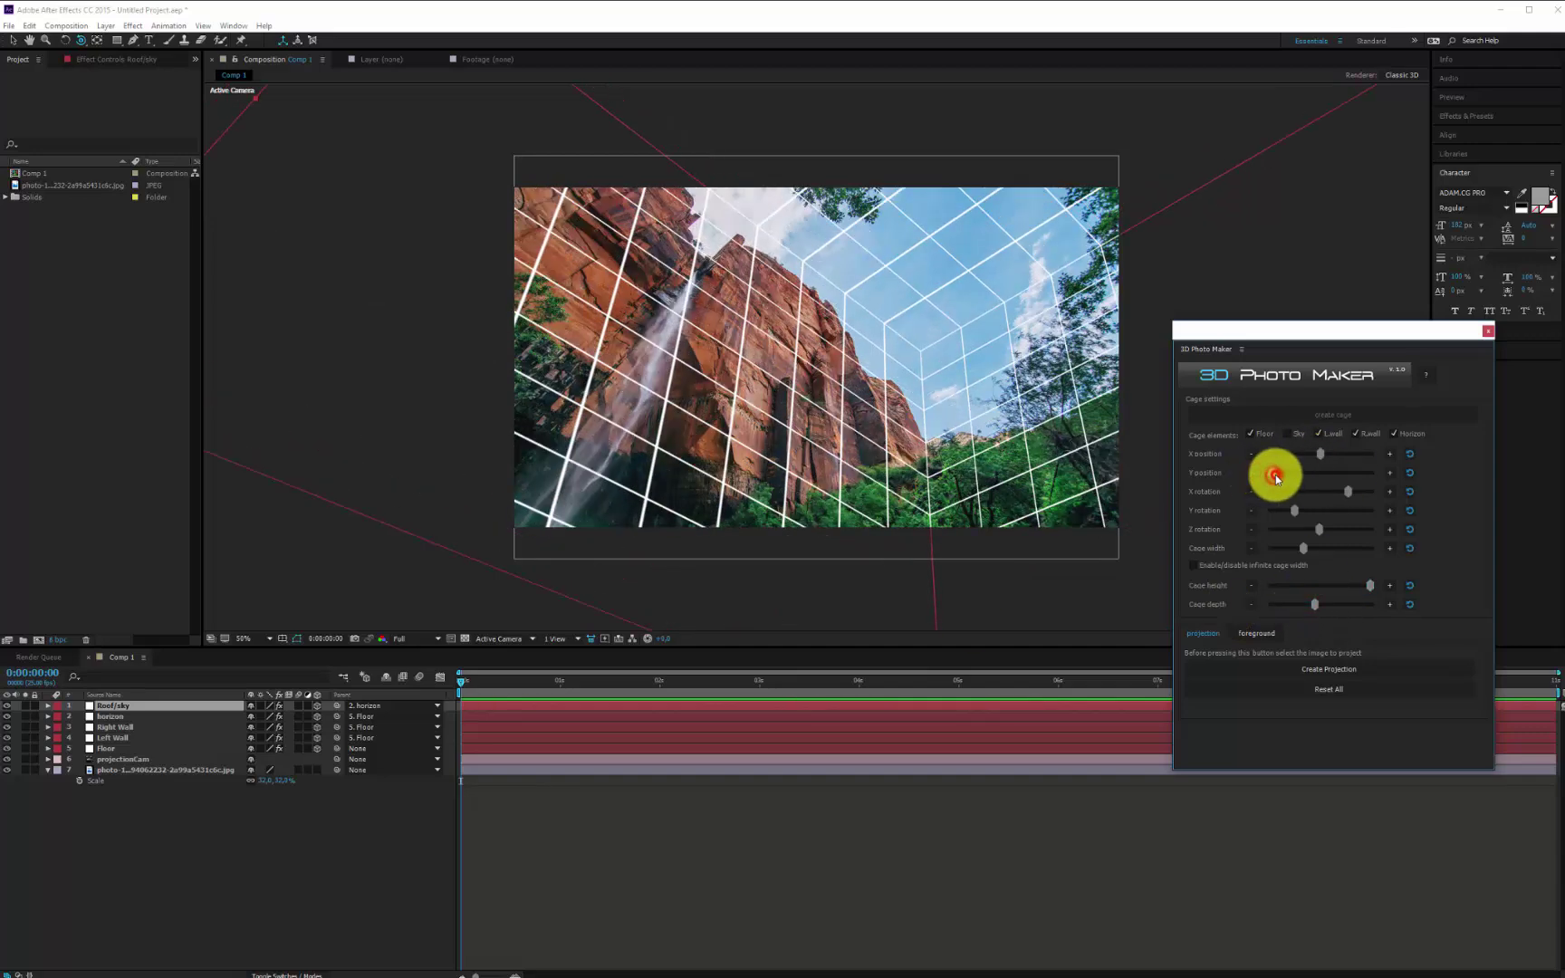
pyautogui.click(198, 770)
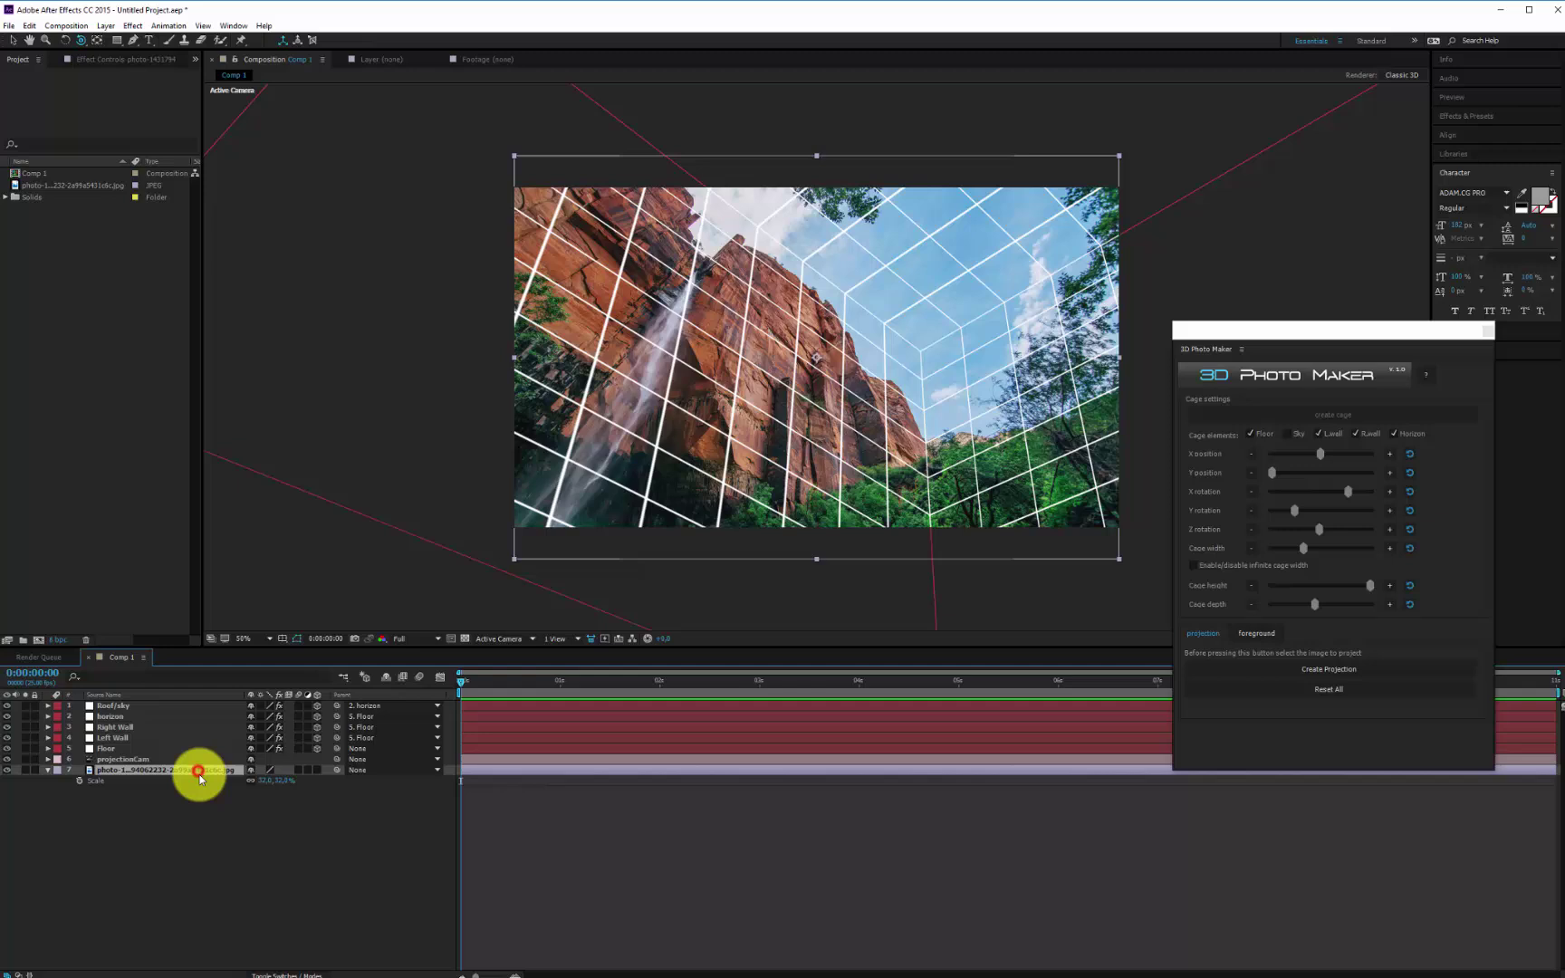
# Step: Project the waterfall cliff photo onto the cage and orbit the camera to inspect the 3D result
pyautogui.click(1351, 677)
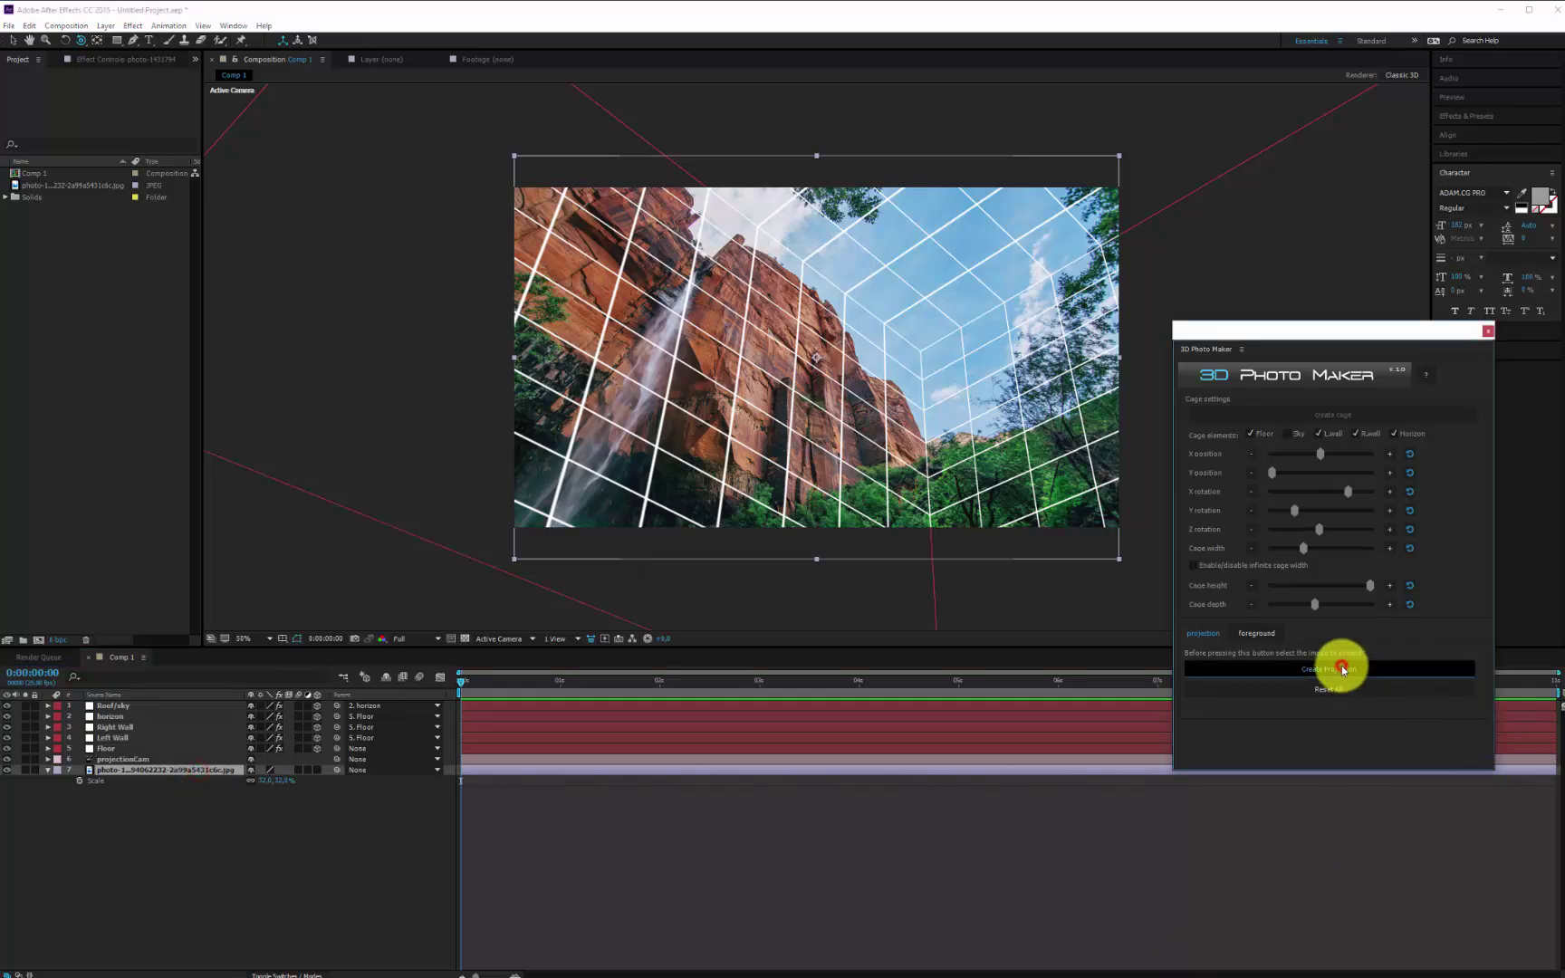
pyautogui.click(841, 450)
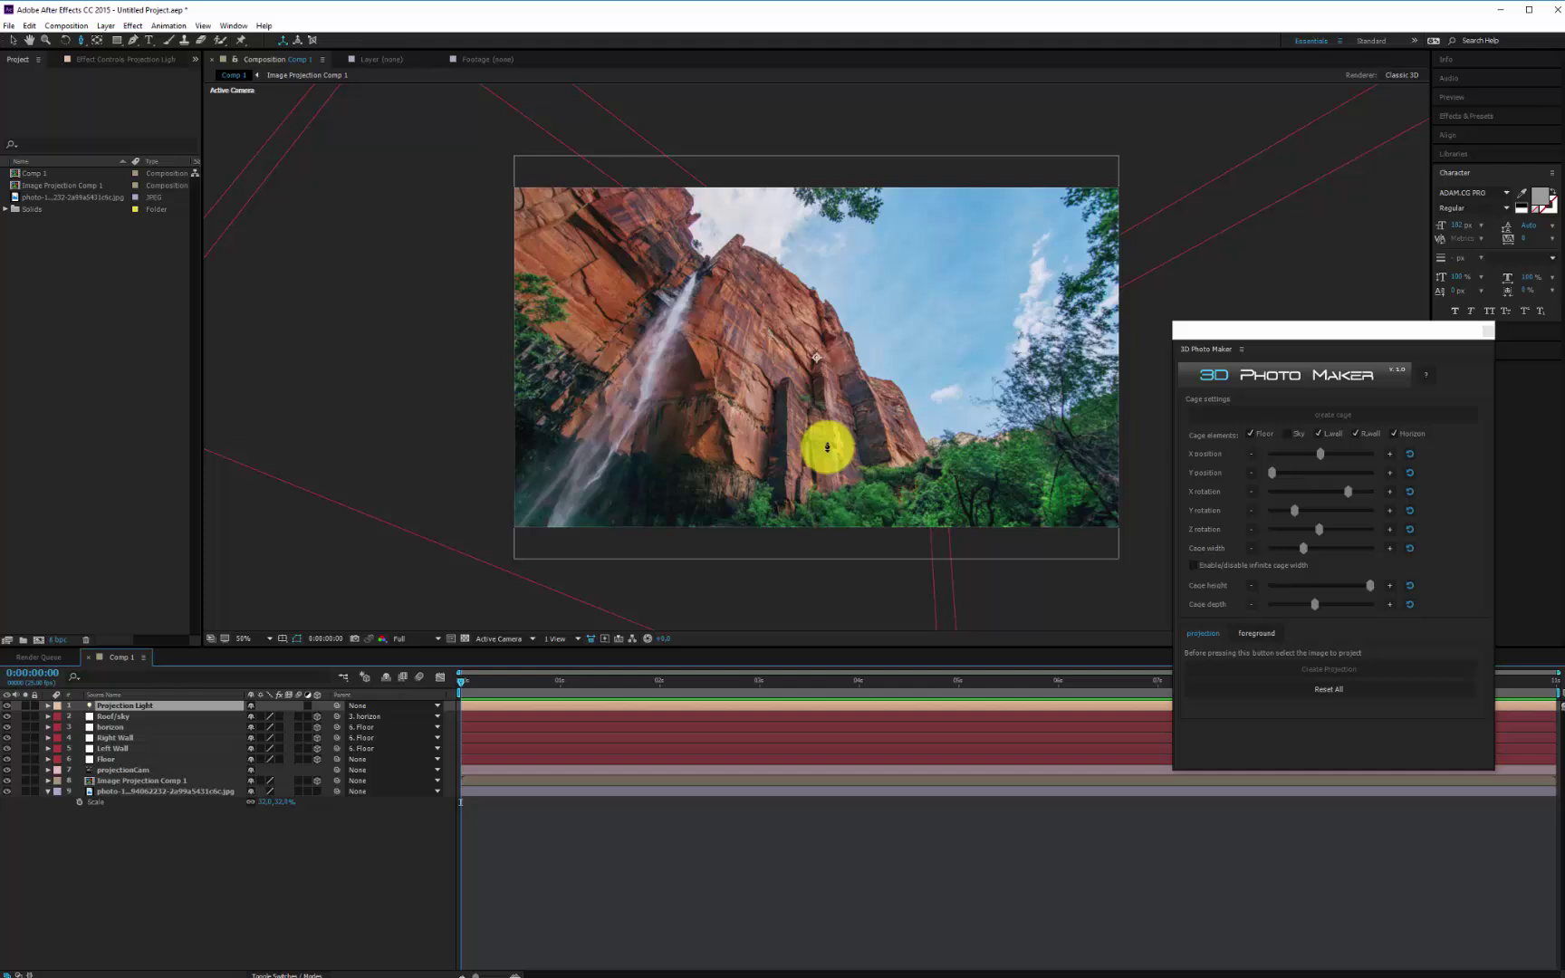
pyautogui.moveTo(827, 446)
pyautogui.mouseDown()
pyautogui.moveTo(835, 409)
pyautogui.moveTo(816, 430)
pyautogui.mouseUp()
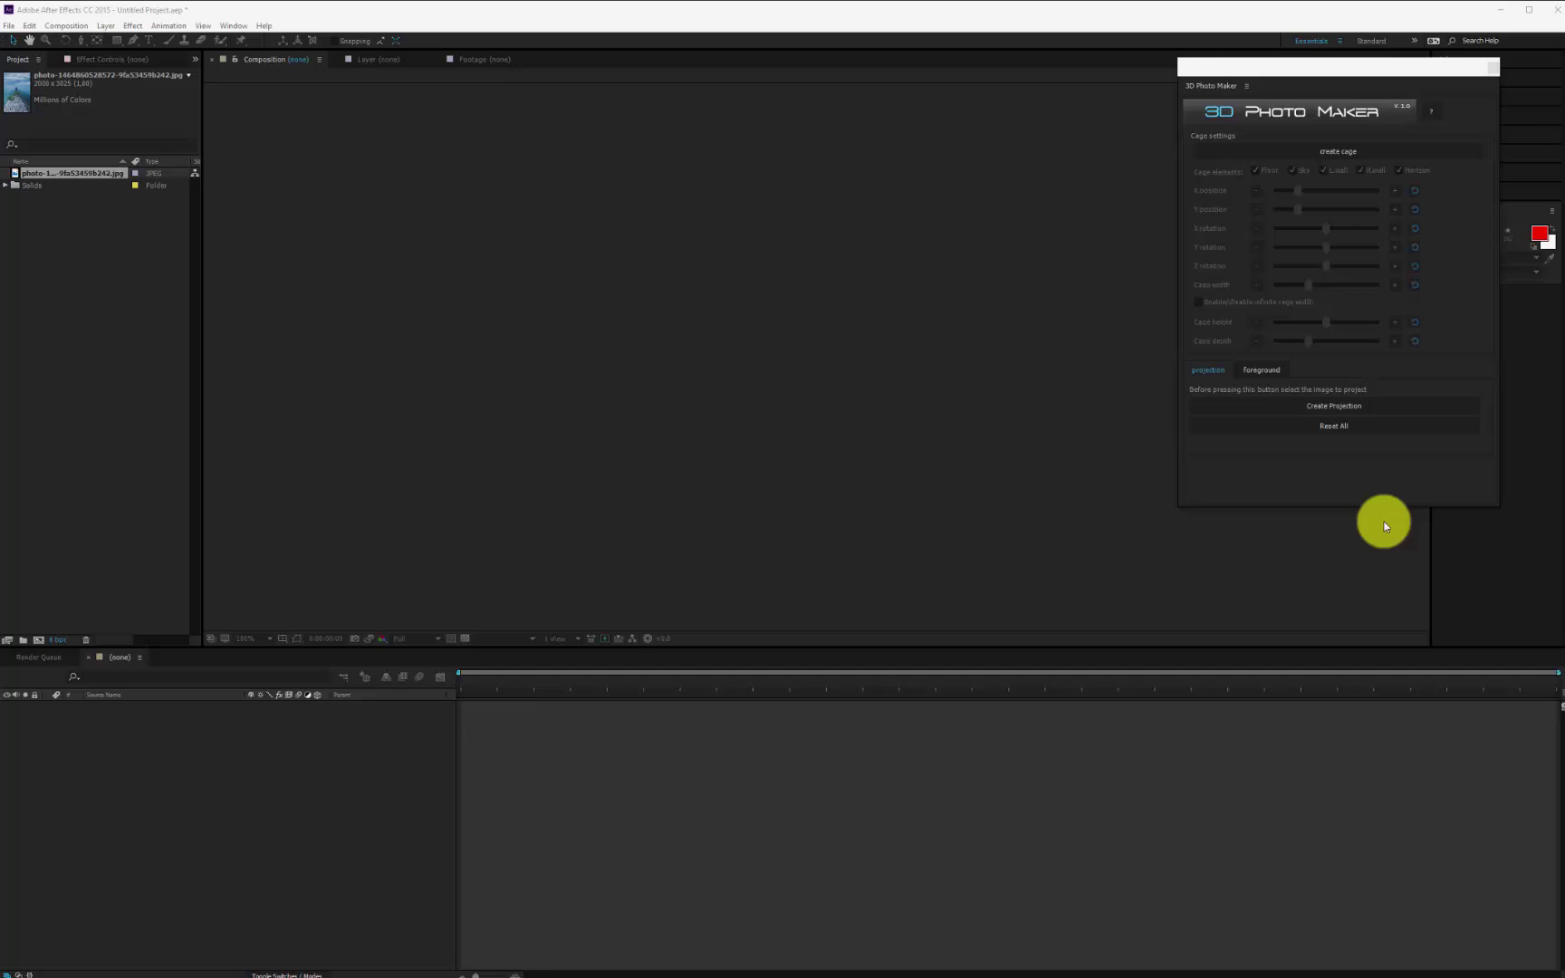
# Step: Reset 3D Photo Maker and build a new composition from the stone-pier photo
pyautogui.click(1348, 427)
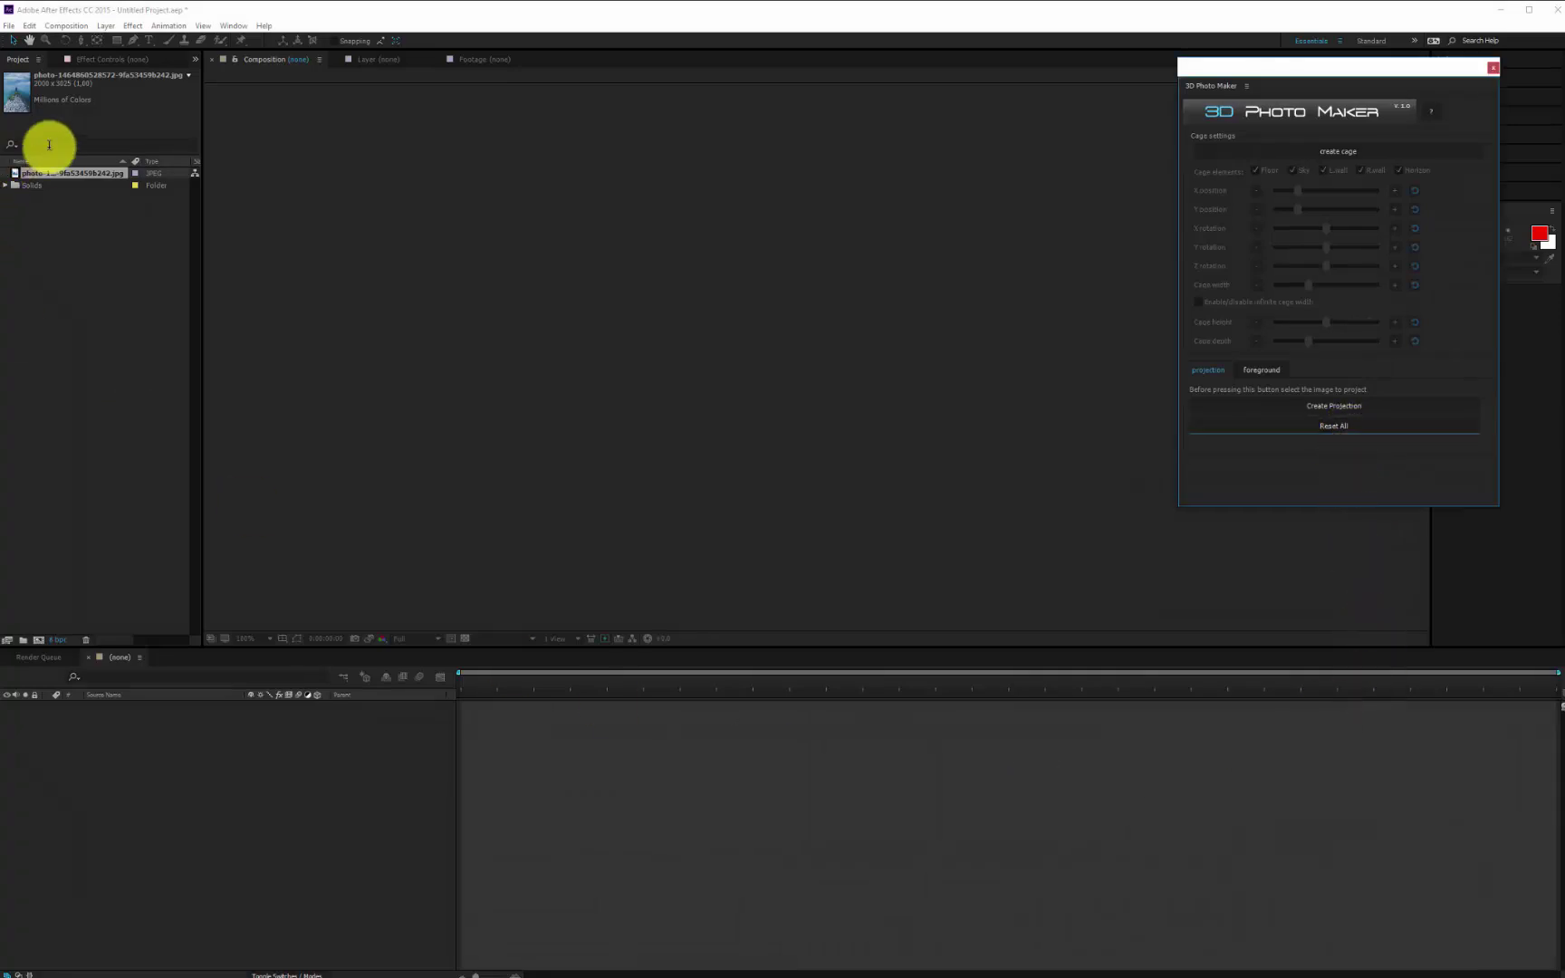
pyautogui.click(50, 172)
pyautogui.moveTo(50, 172); pyautogui.dragTo(163, 758)
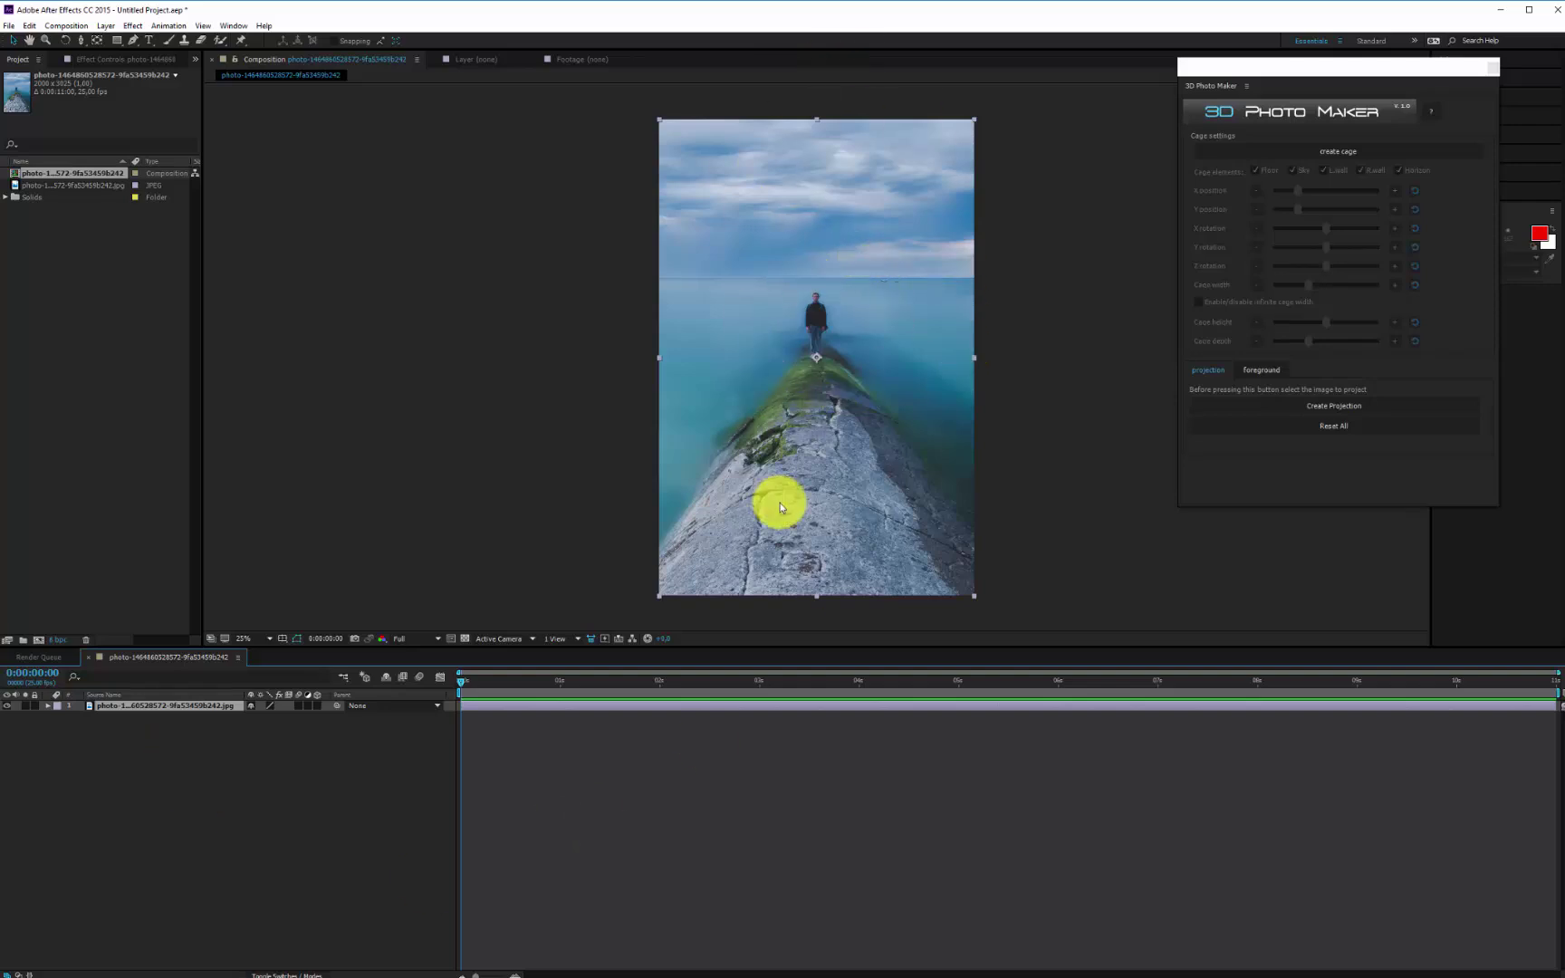
# Step: Build a cage over the pier photo, tilt its X rotation, and lower its height to the horizon
pyautogui.click(1340, 151)
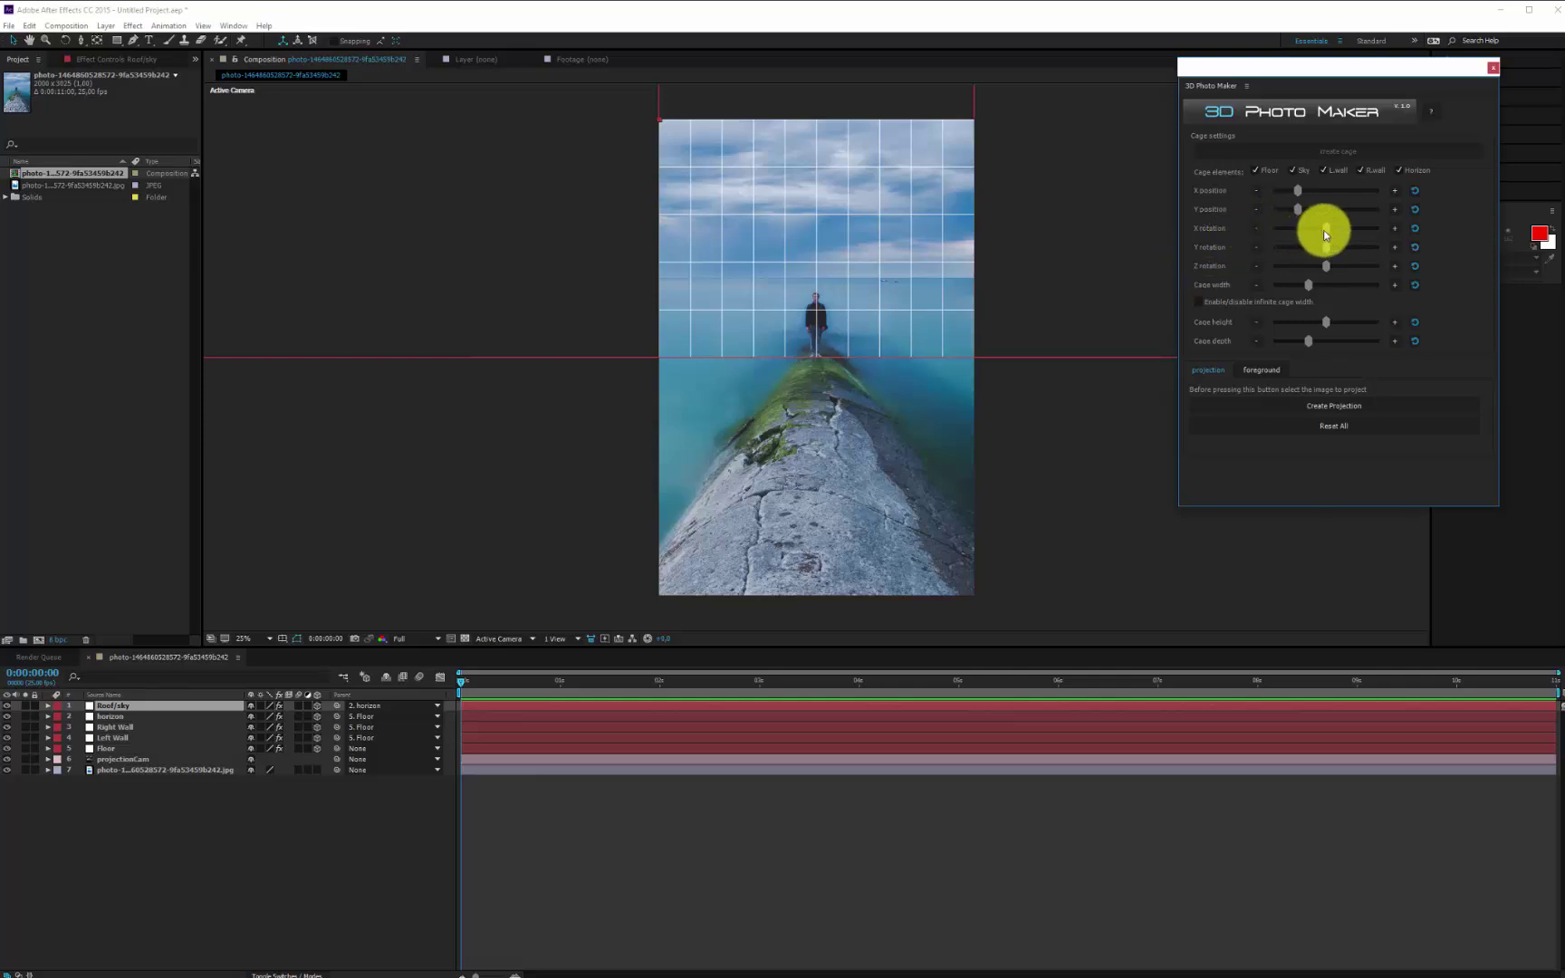
pyautogui.moveTo(1323, 230); pyautogui.dragTo(1326, 229)
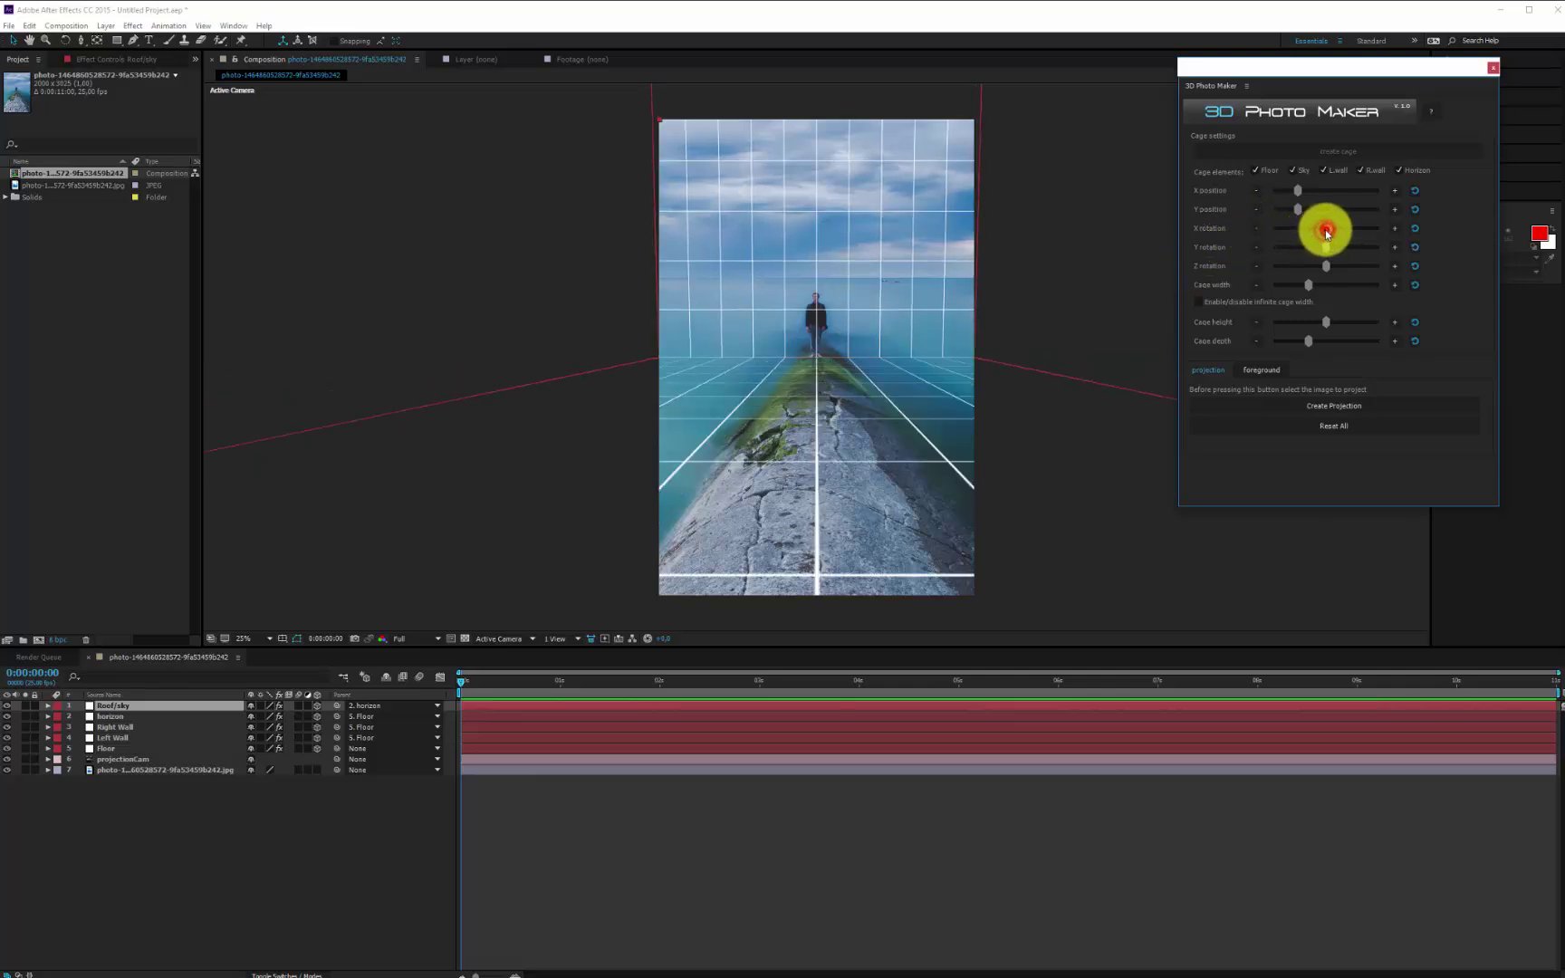
pyautogui.click(1395, 228)
pyautogui.click(1256, 230)
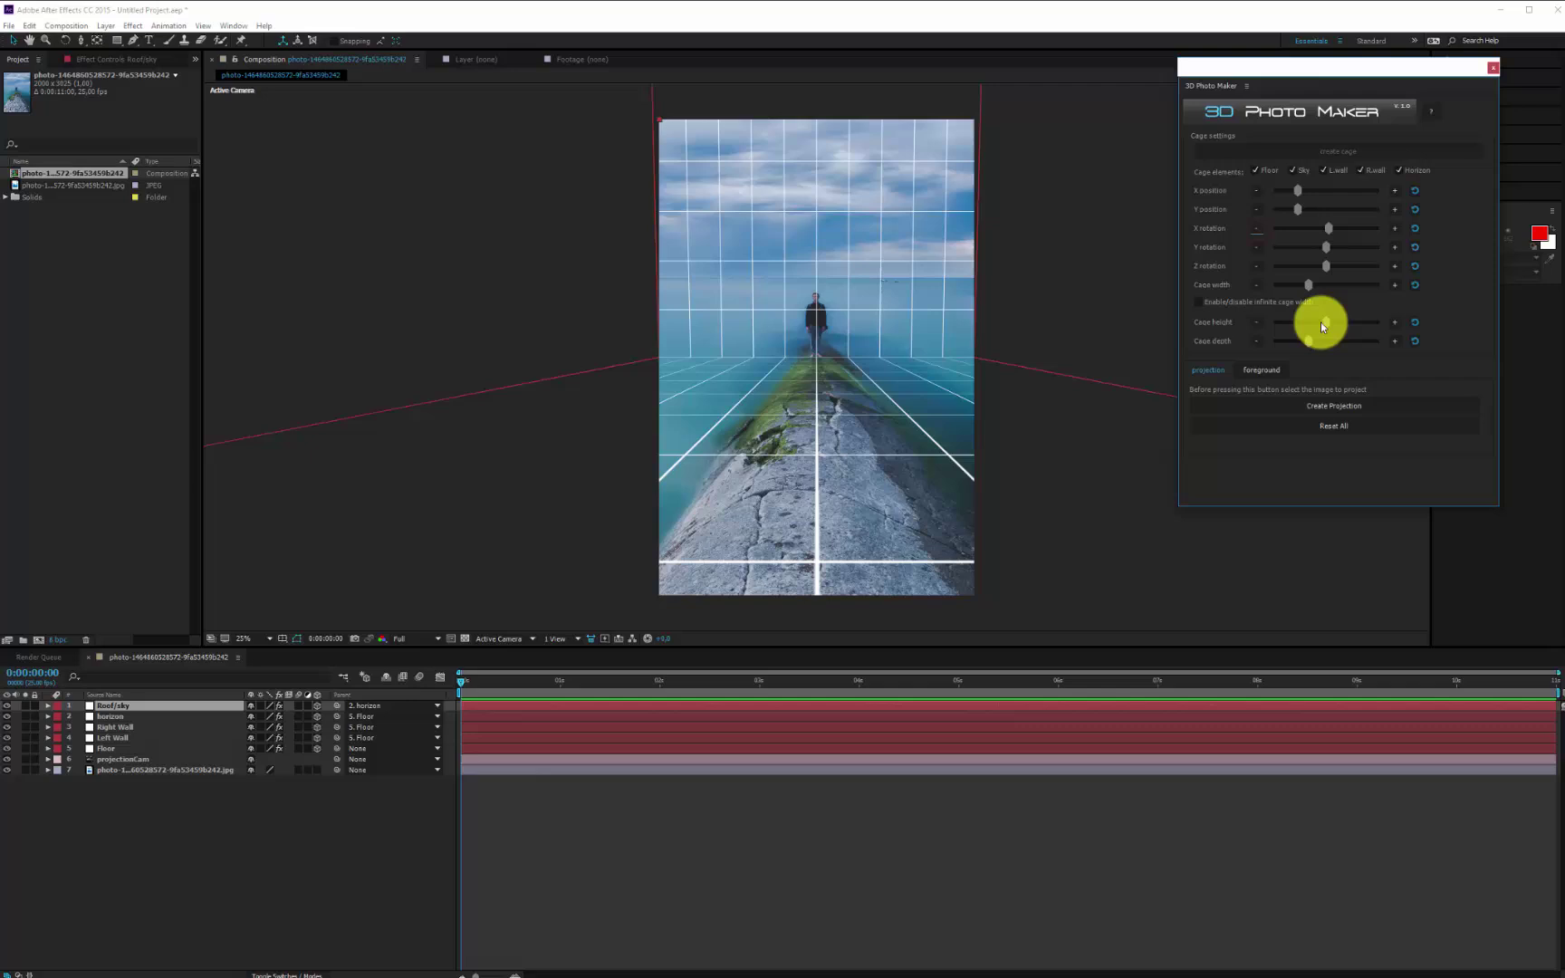
pyautogui.moveTo(1320, 322); pyautogui.dragTo(1281, 322)
pyautogui.click(1396, 321)
pyautogui.click(1396, 322)
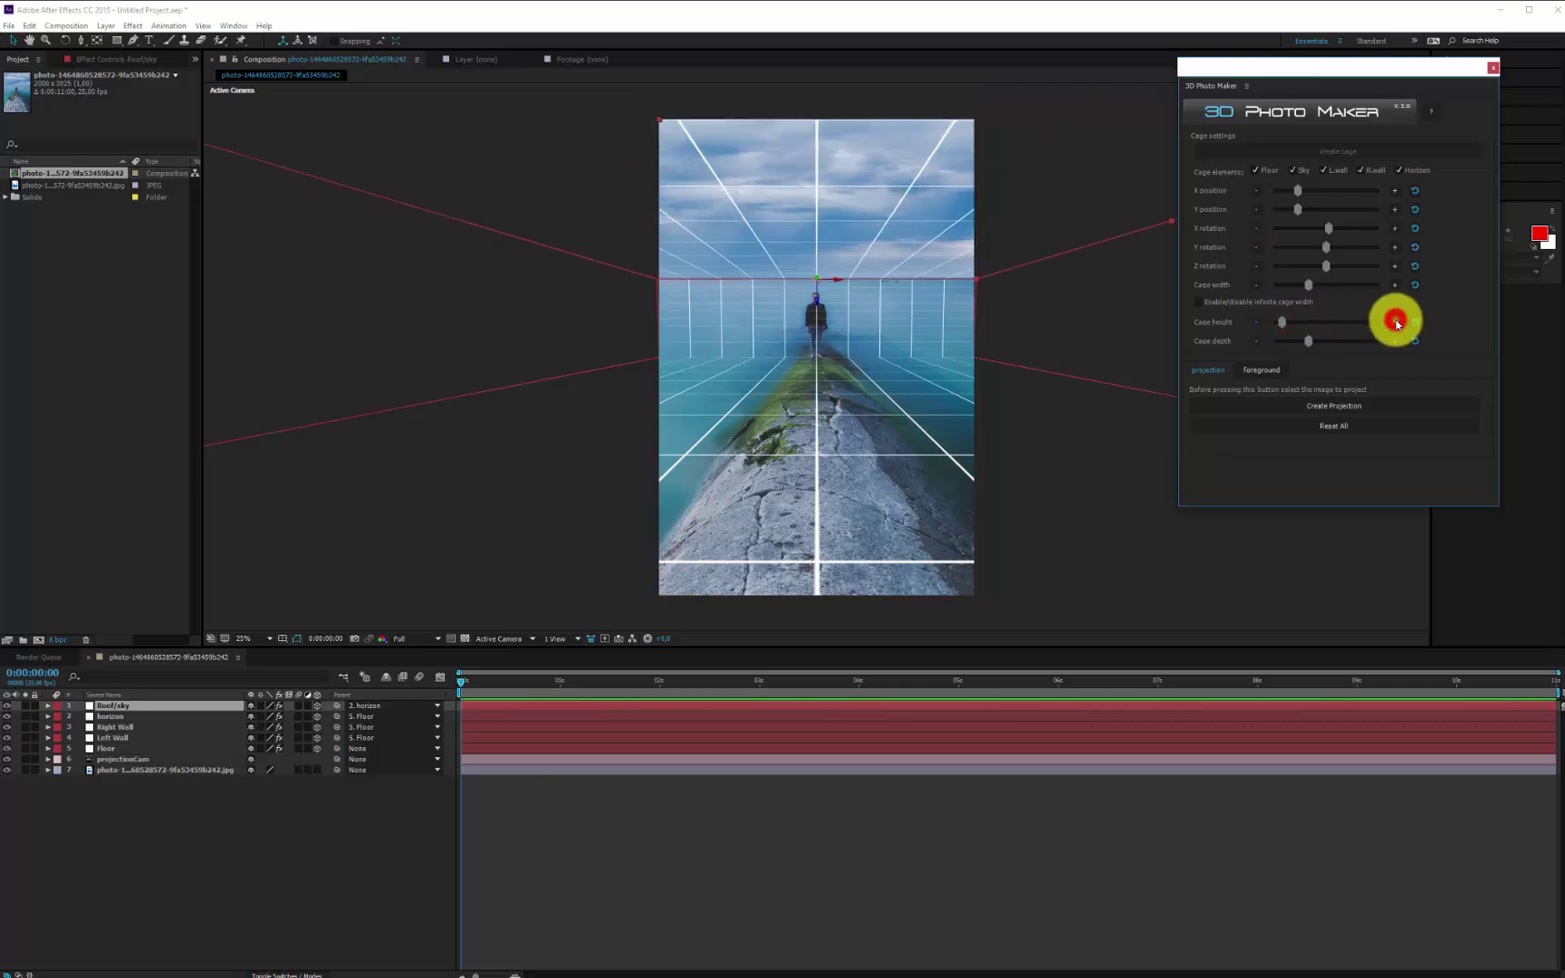
# Step: Project the pier photo onto the cage and select the new projection camera layer
pyautogui.click(122, 770)
pyautogui.click(1321, 405)
pyautogui.click(118, 771)
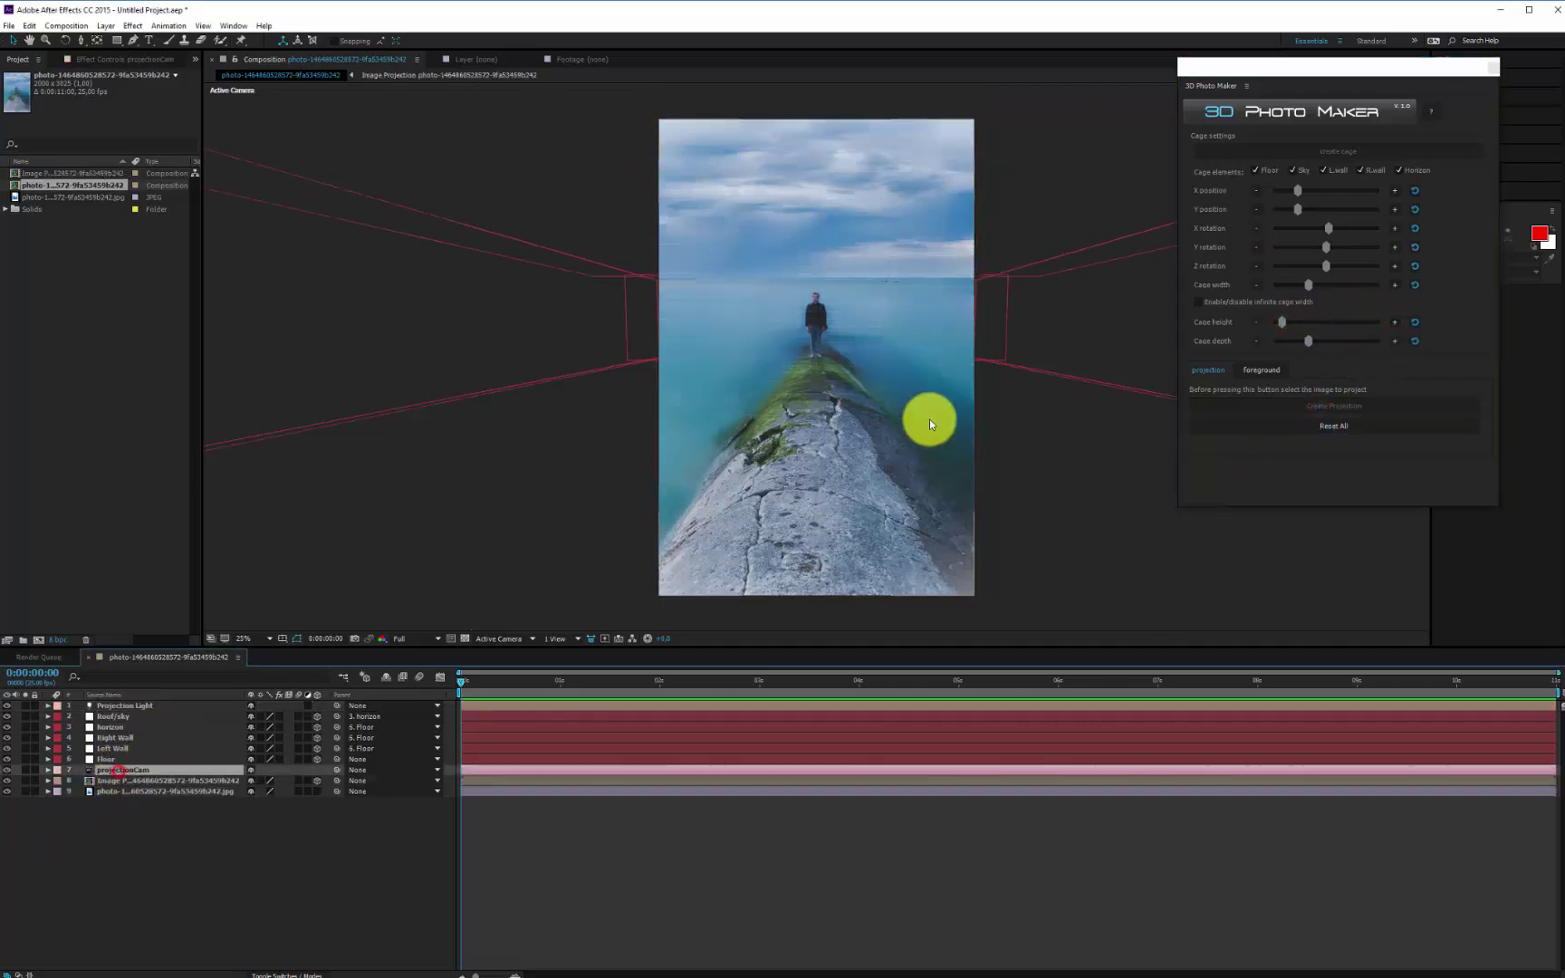
# Step: Keyframe the projection camera's Position so it dollies toward the man over the first 3 seconds
pyautogui.press('c')
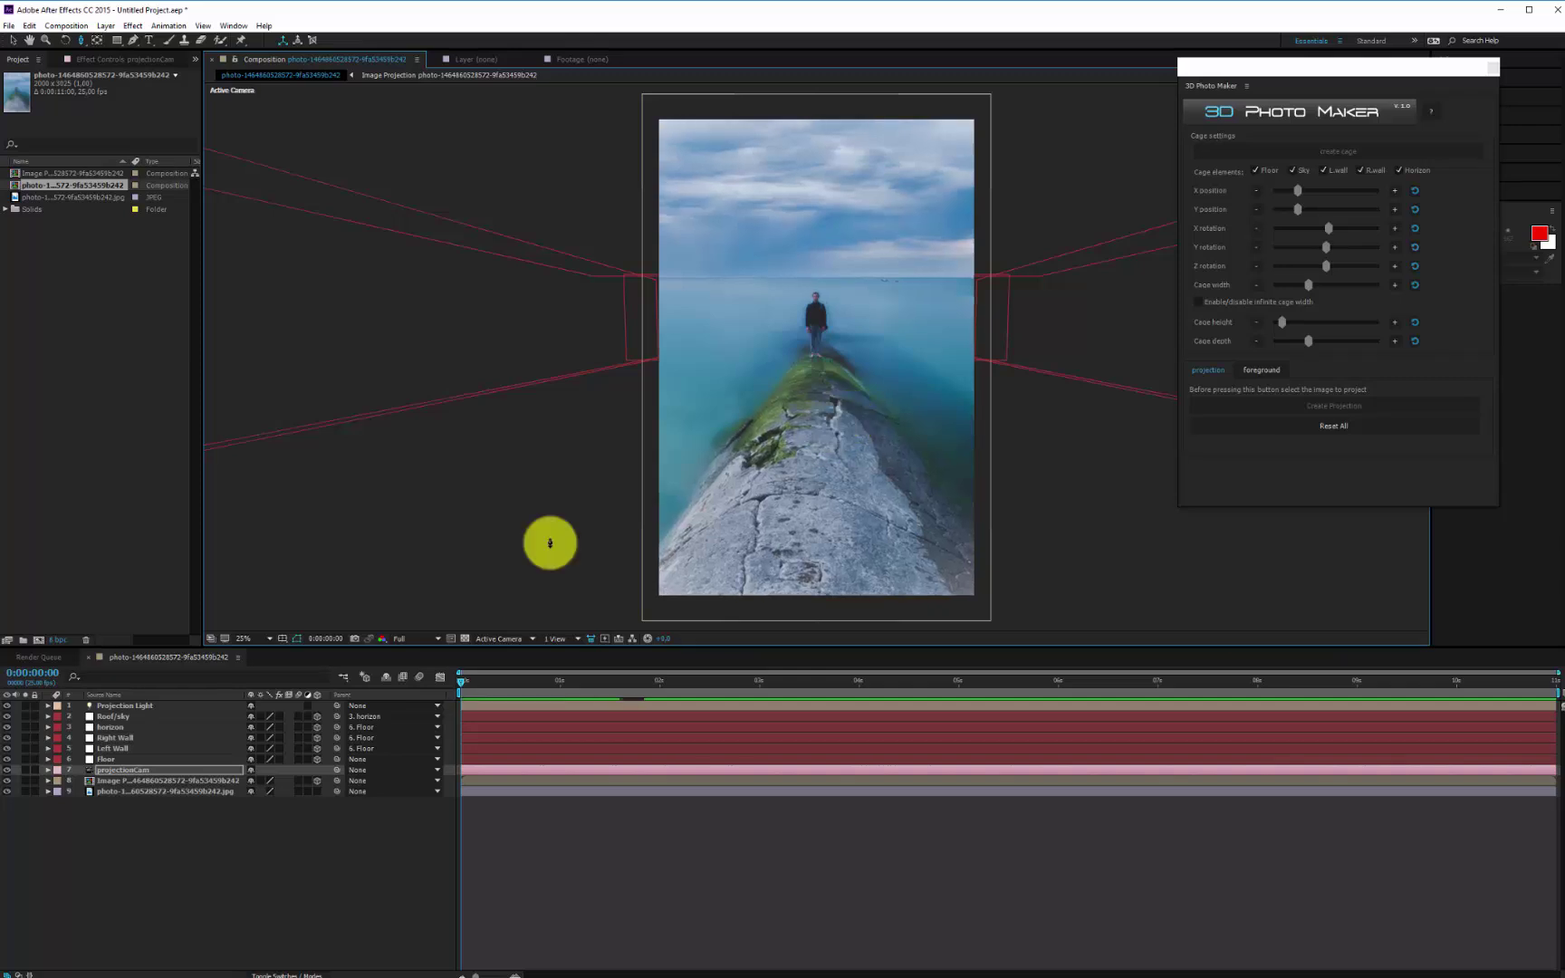
pyautogui.click(47, 769)
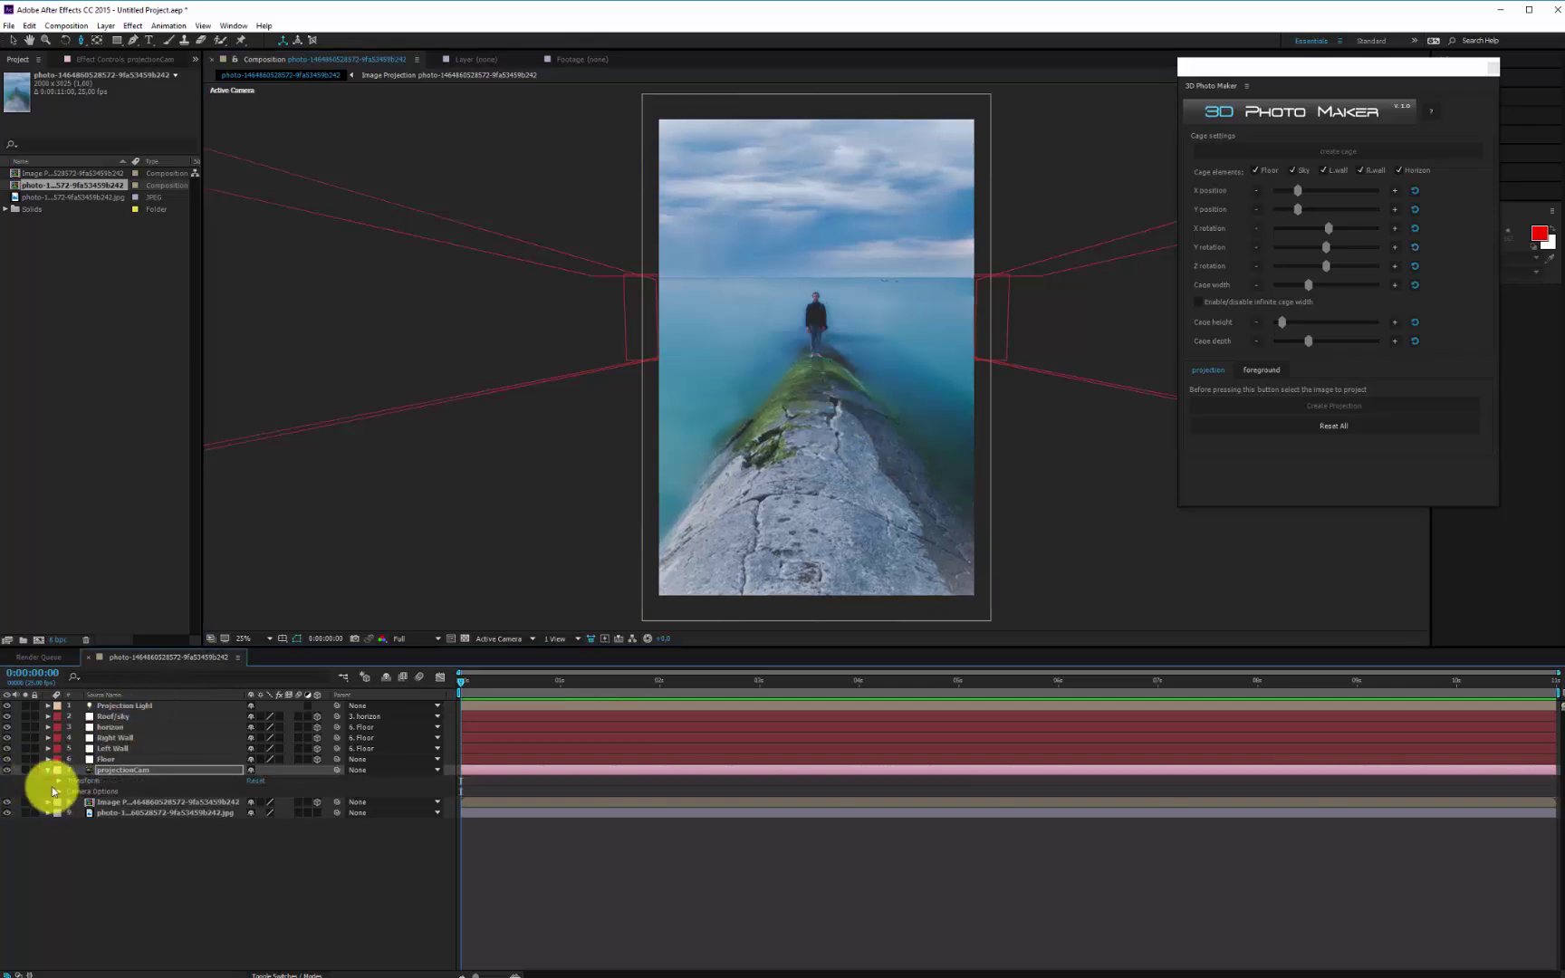
pyautogui.click(59, 780)
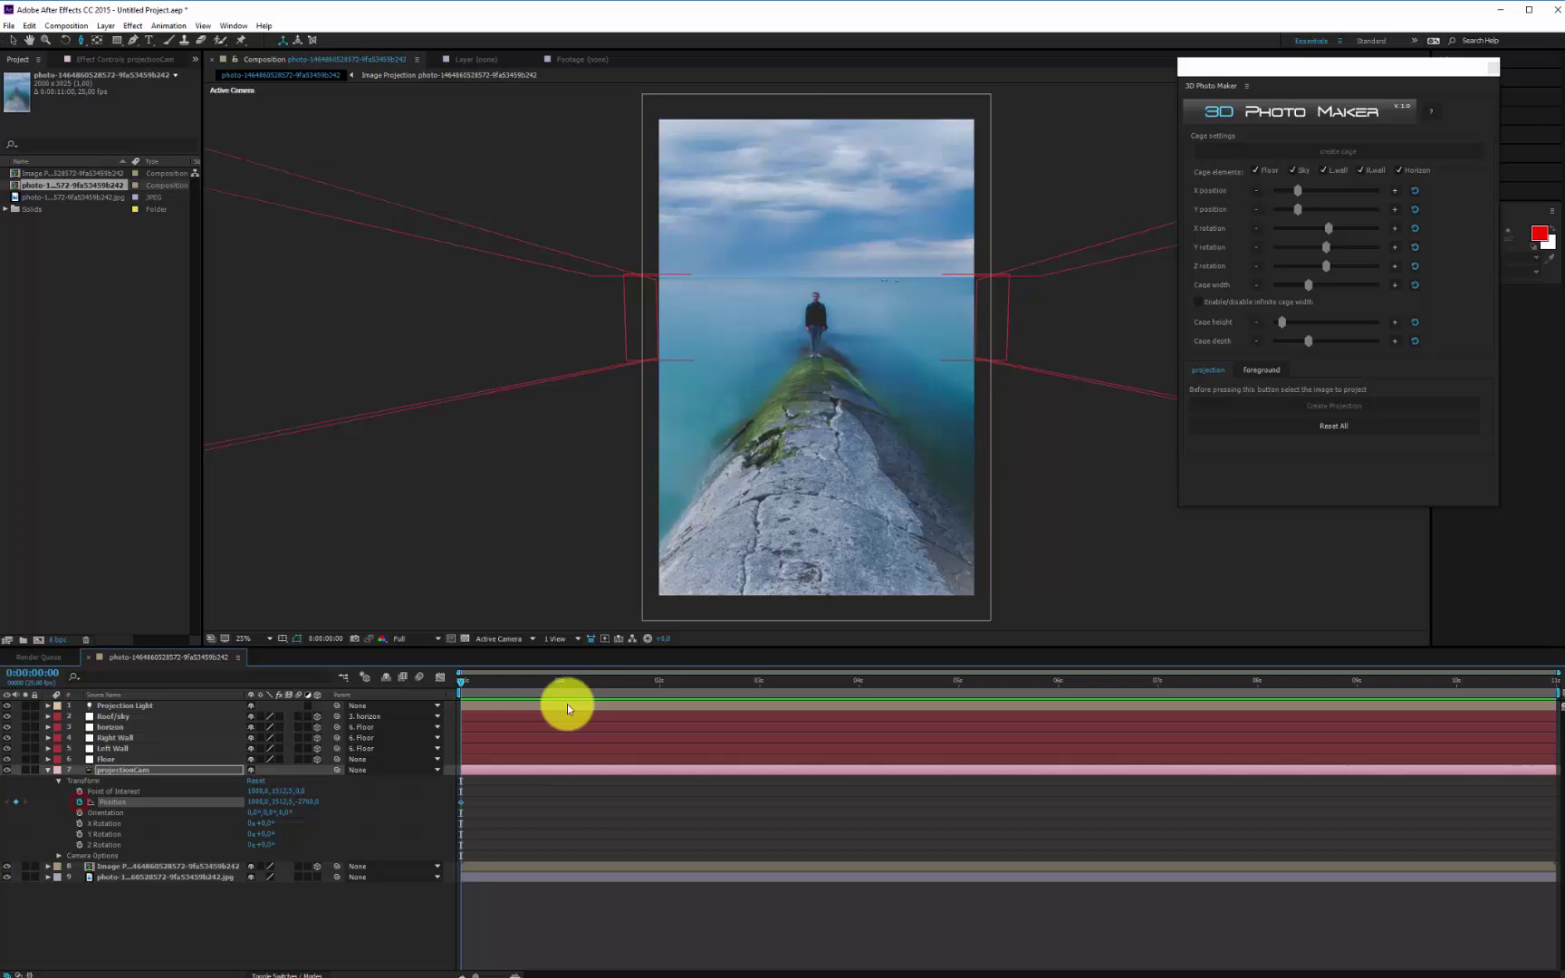
pyautogui.moveTo(538, 682); pyautogui.dragTo(759, 688)
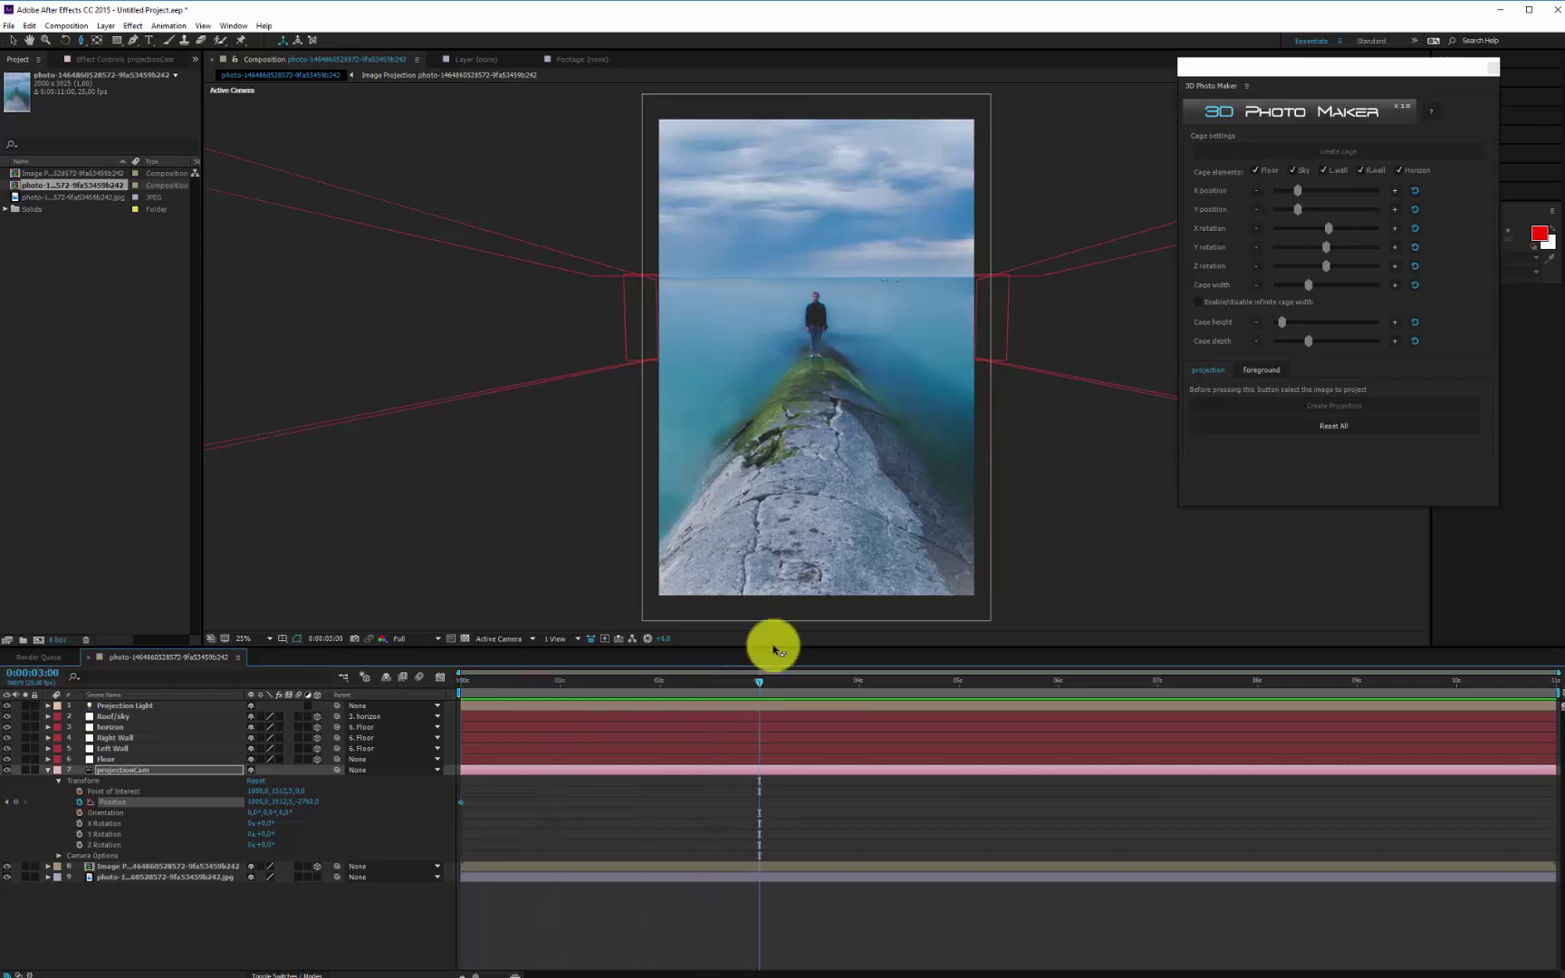
pyautogui.moveTo(823, 388); pyautogui.dragTo(826, 346)
pyautogui.moveTo(825, 341); pyautogui.dragTo(831, 326)
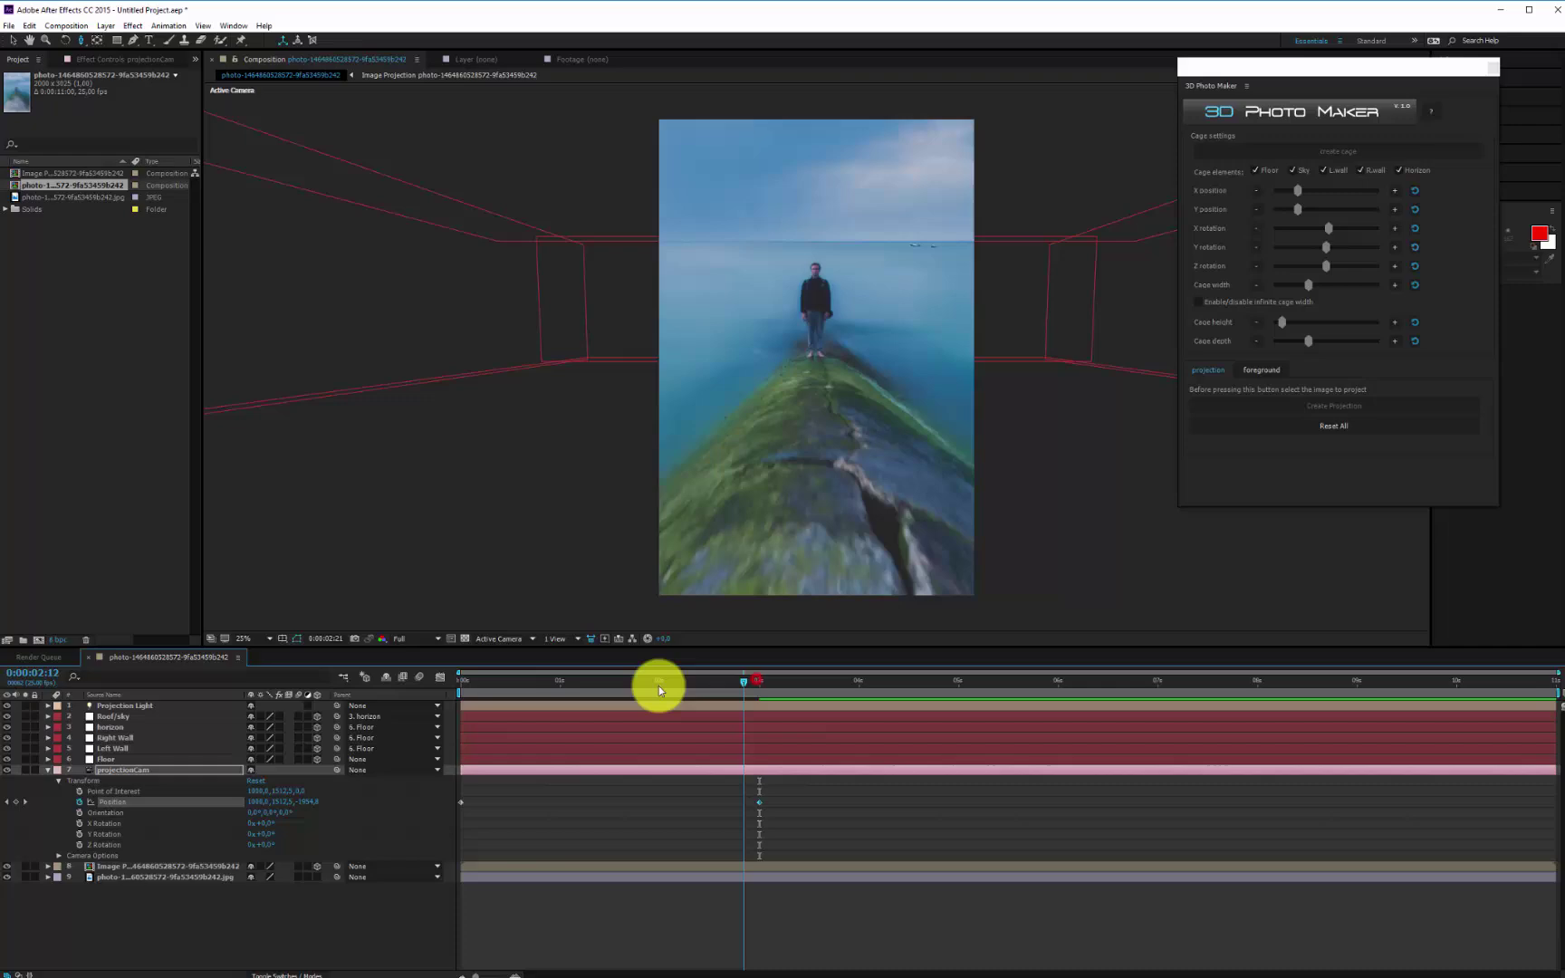
pyautogui.press('Home')
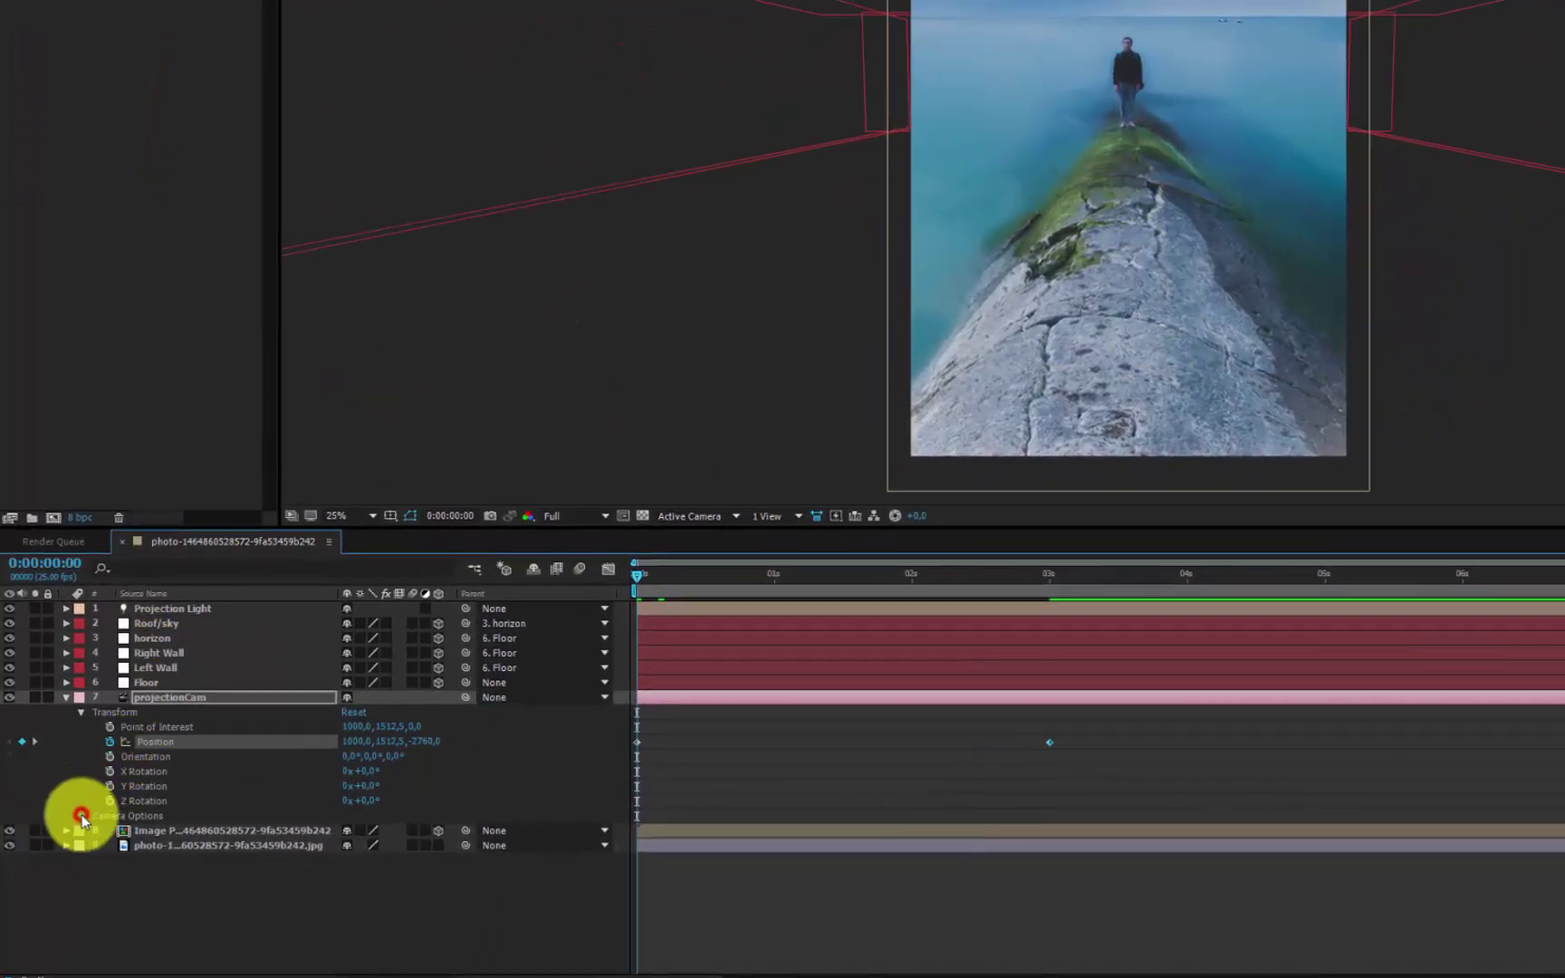
# Step: Turn on the camera's depth of field, set the aperture, and keyframe Focus Distance at 700
pyautogui.click(82, 815)
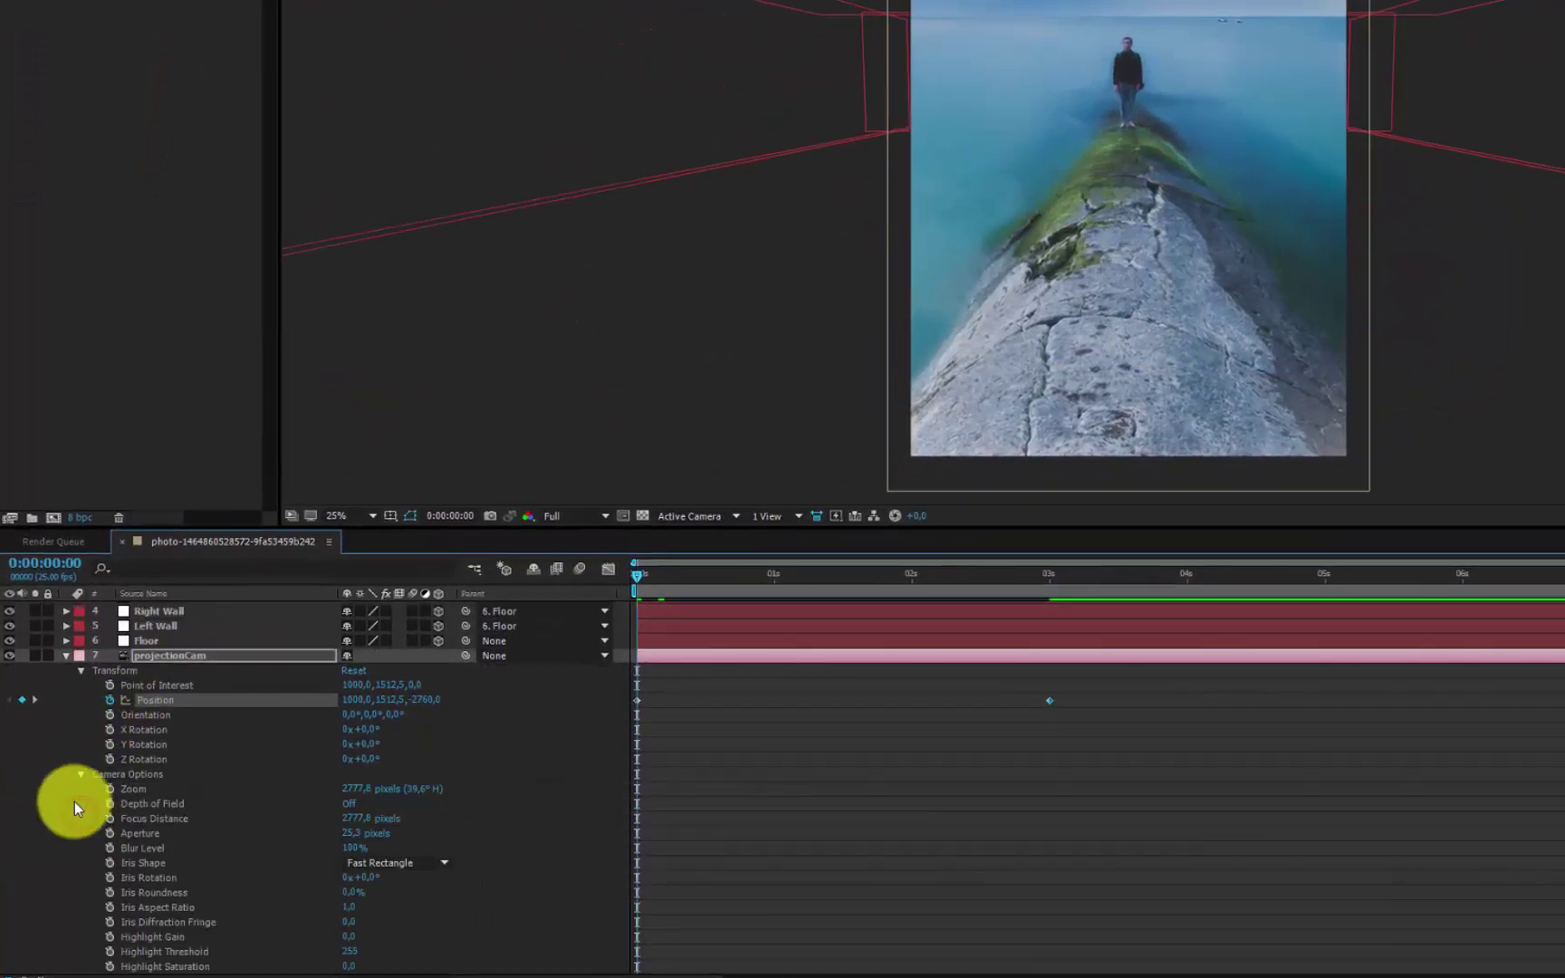
pyautogui.click(351, 804)
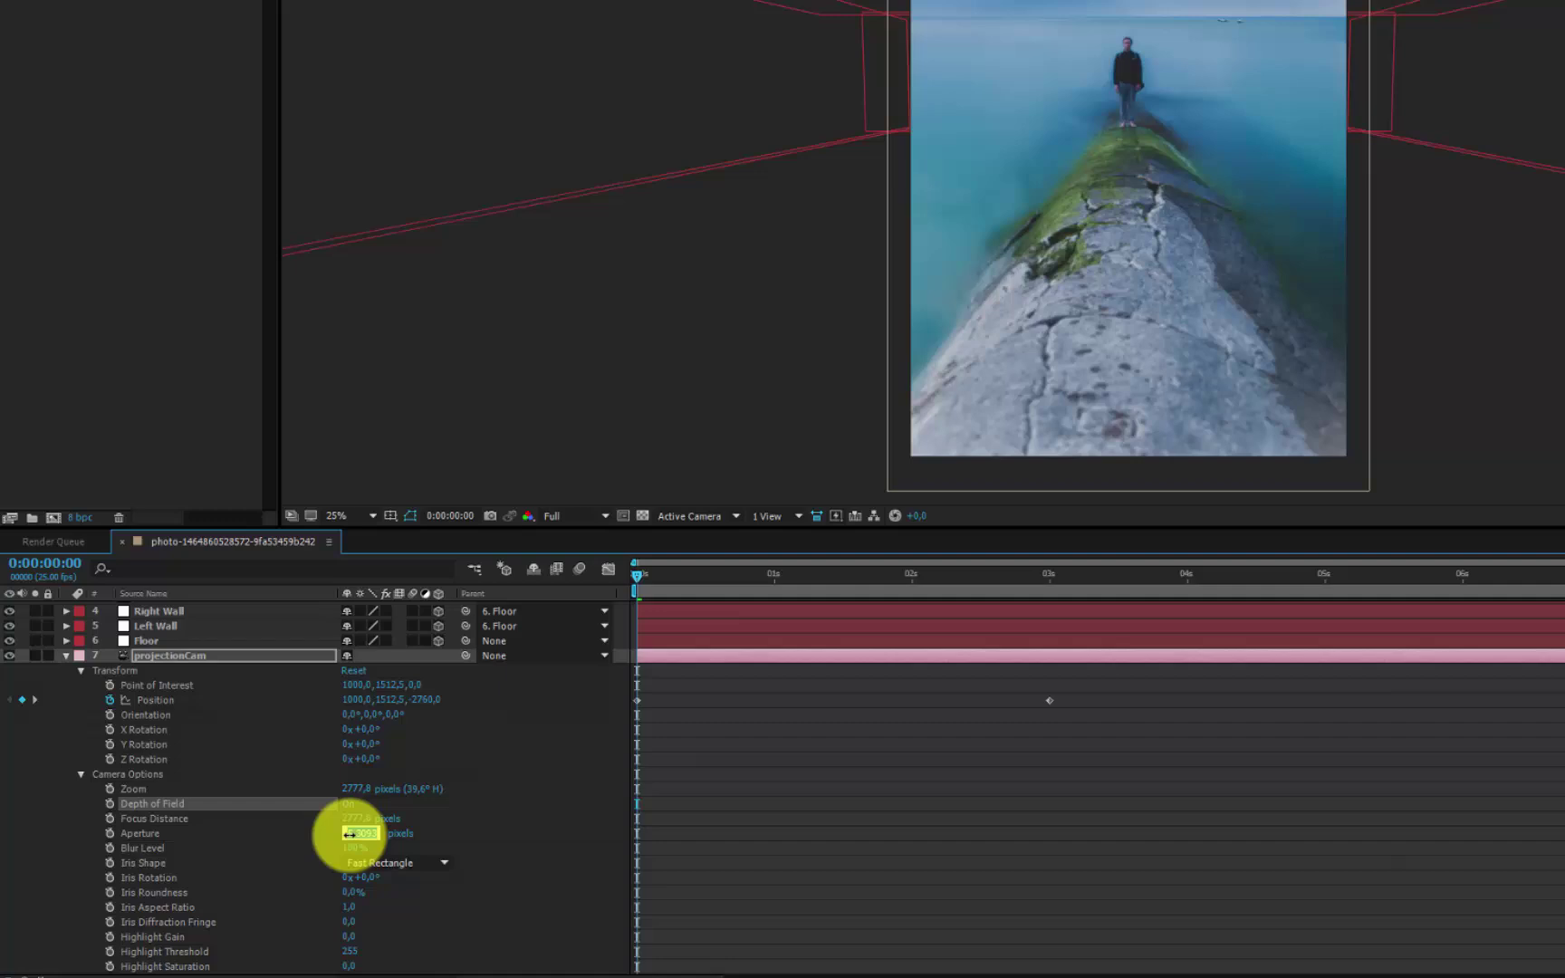
pyautogui.press('Return')
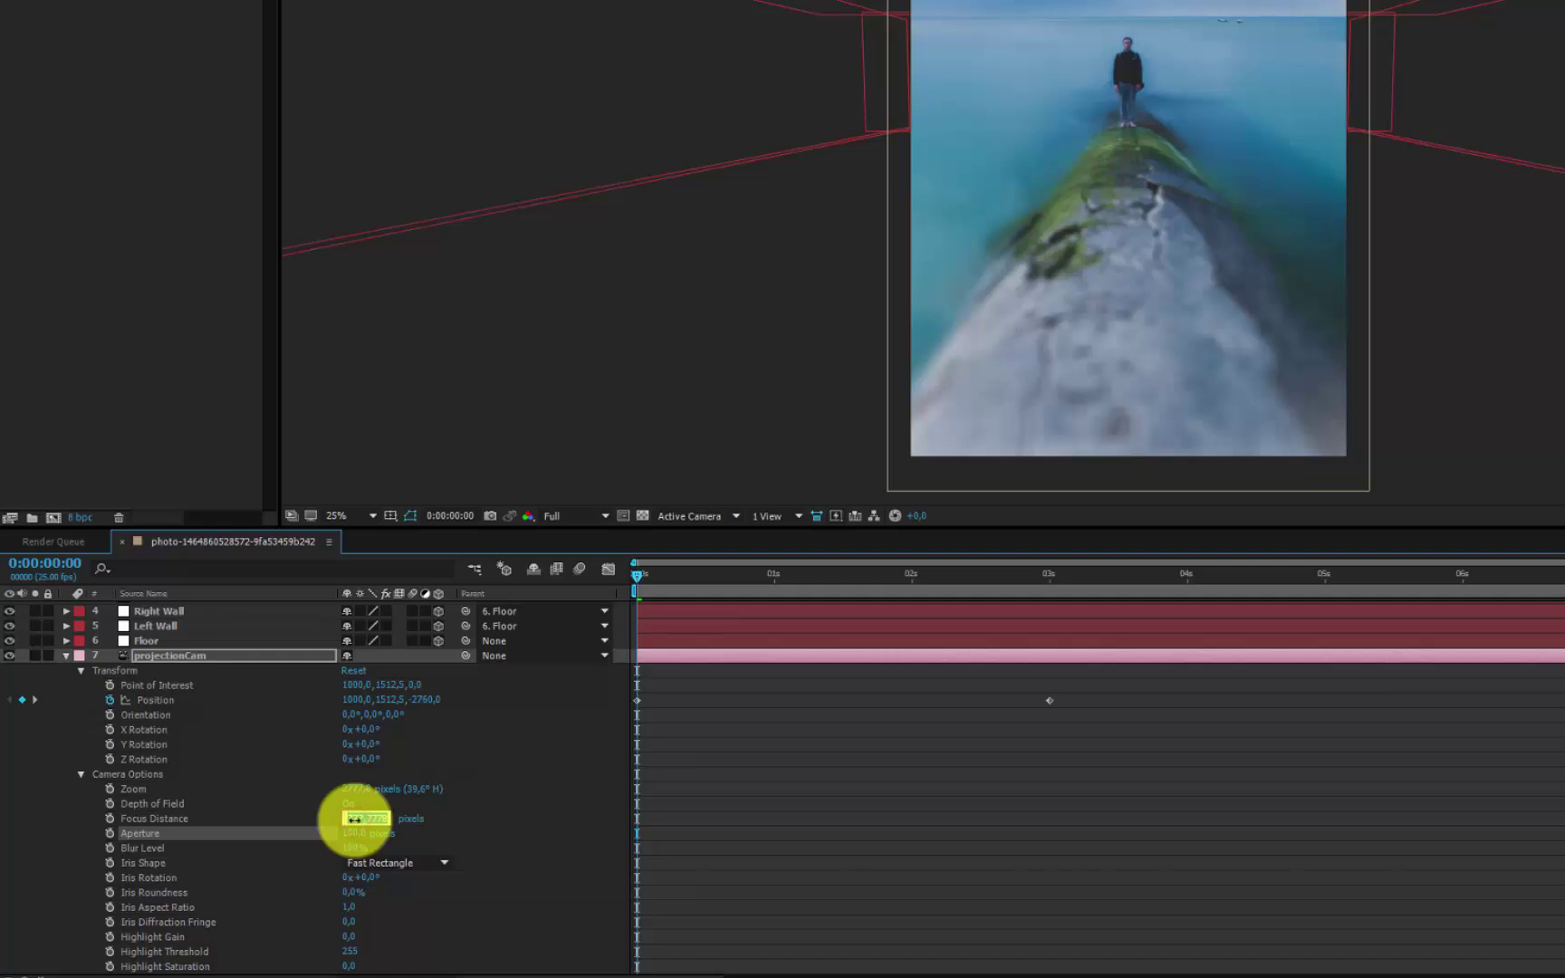
pyautogui.press('Return')
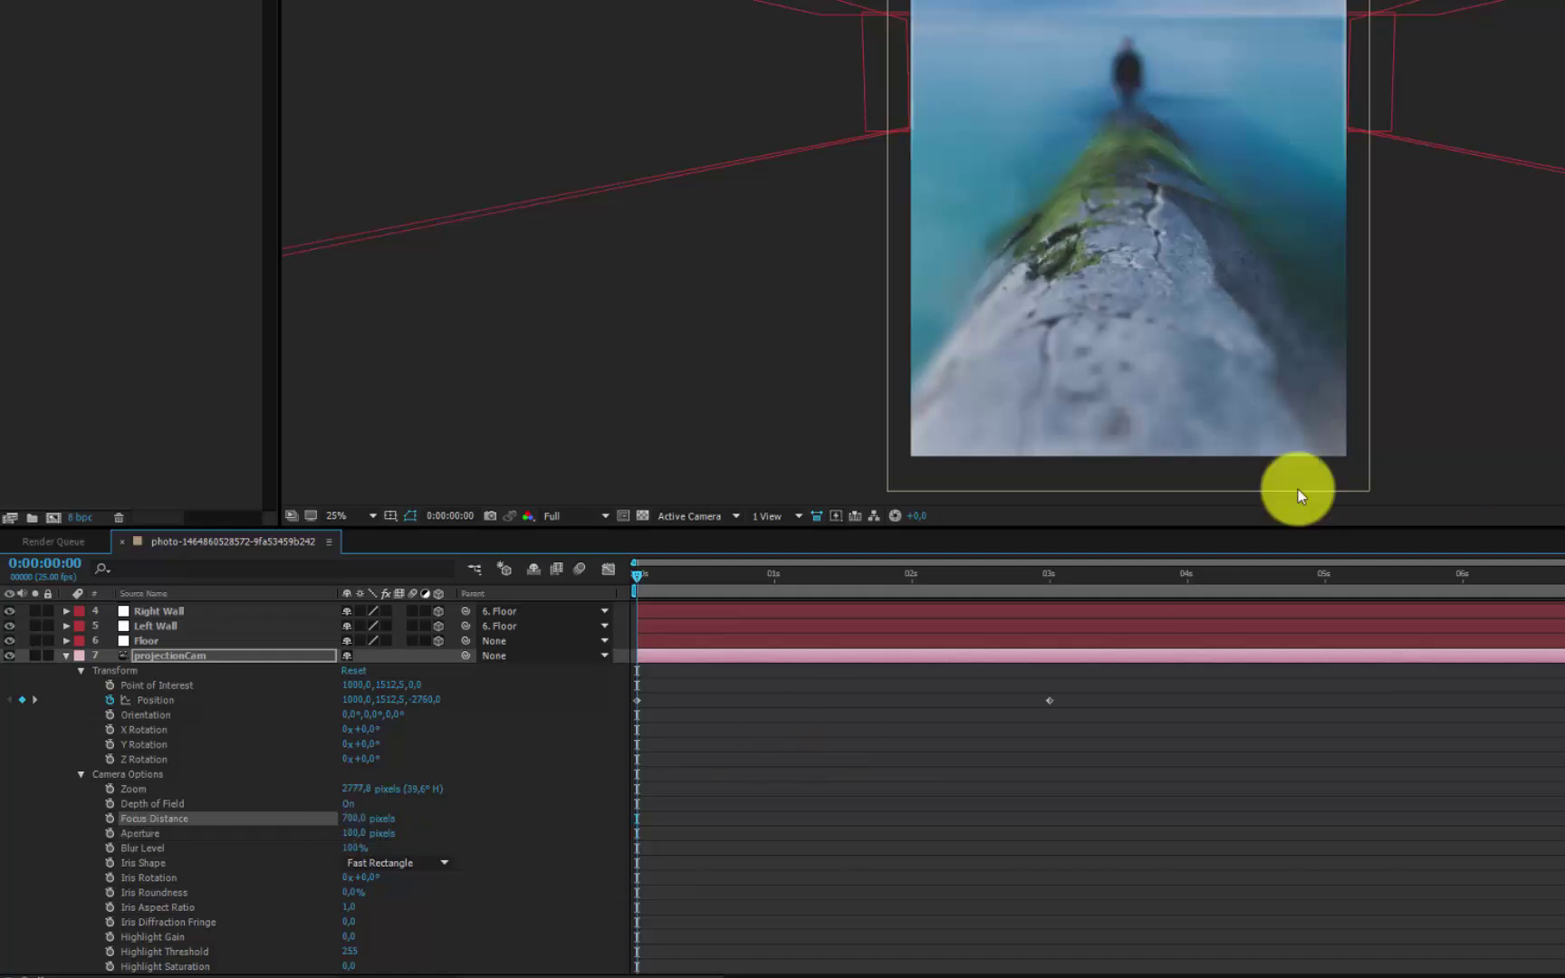
pyautogui.click(109, 819)
# Step: At 2:11, set Focus Distance to 2777 pixels to focus on the man
pyautogui.moveTo(685, 577); pyautogui.dragTo(972, 584)
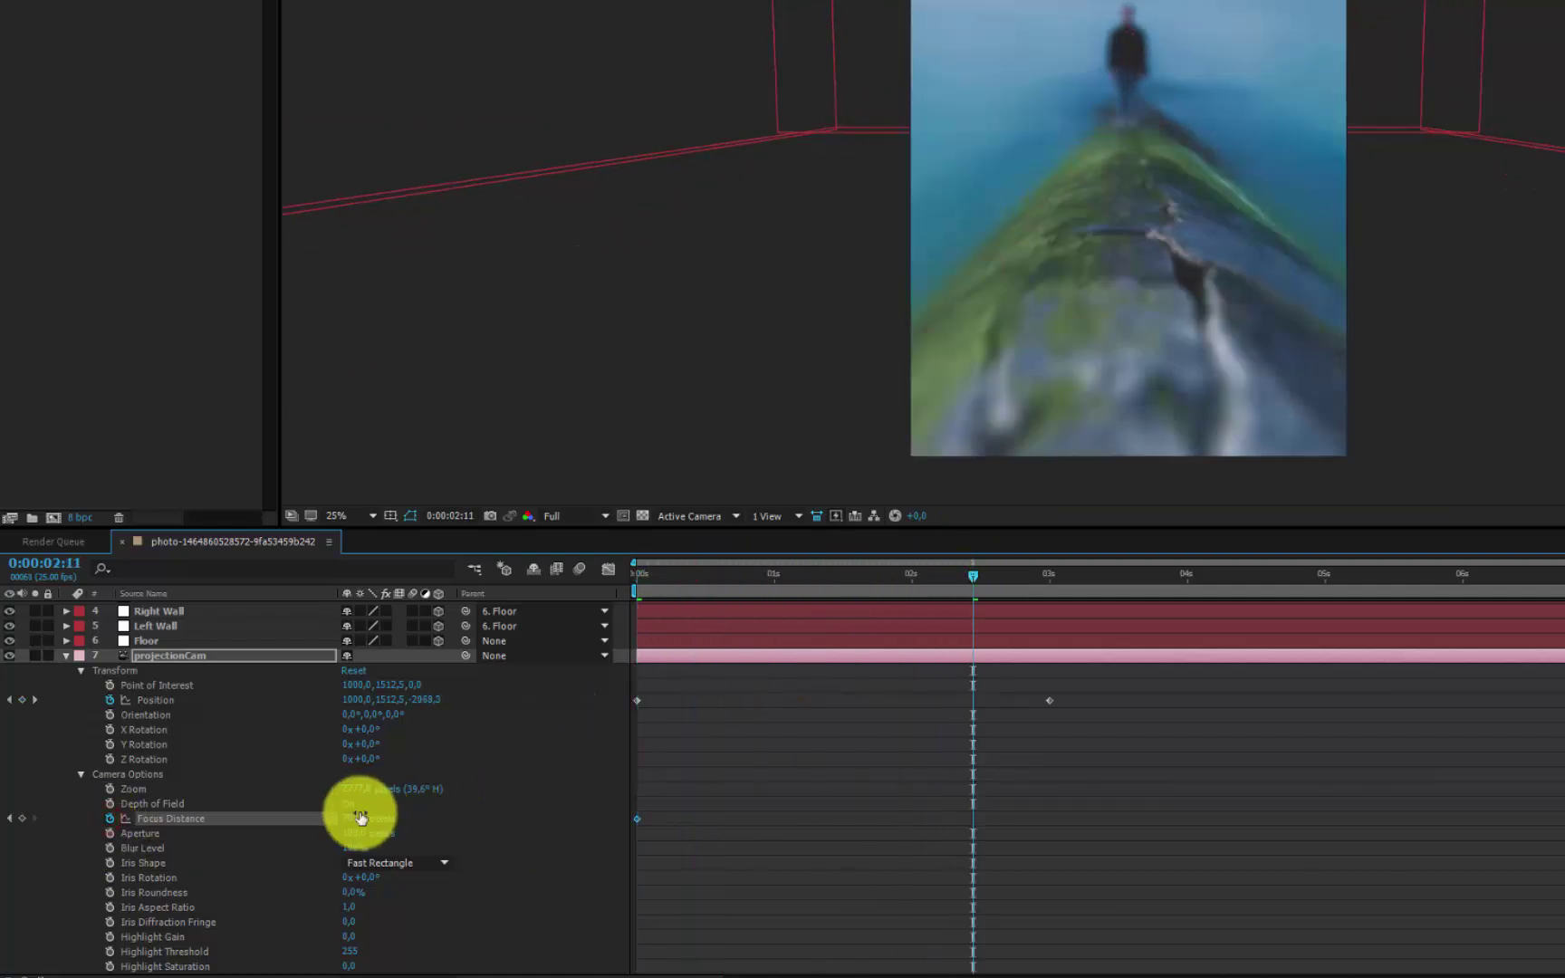
pyautogui.click(353, 819)
pyautogui.write('2777')
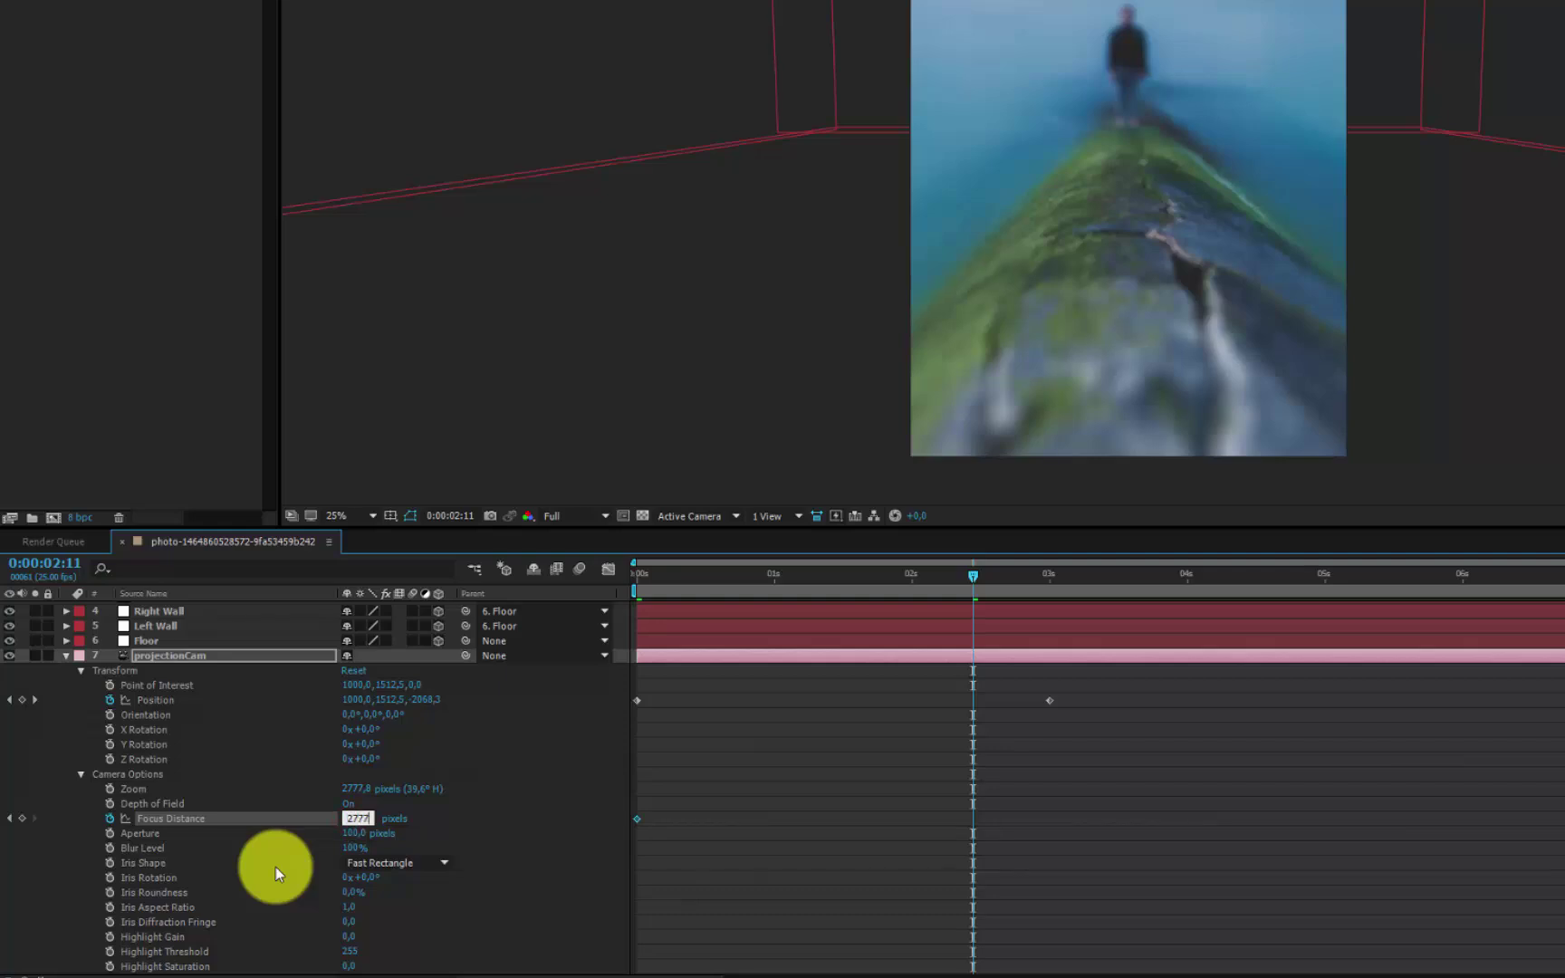
pyautogui.press('Return')
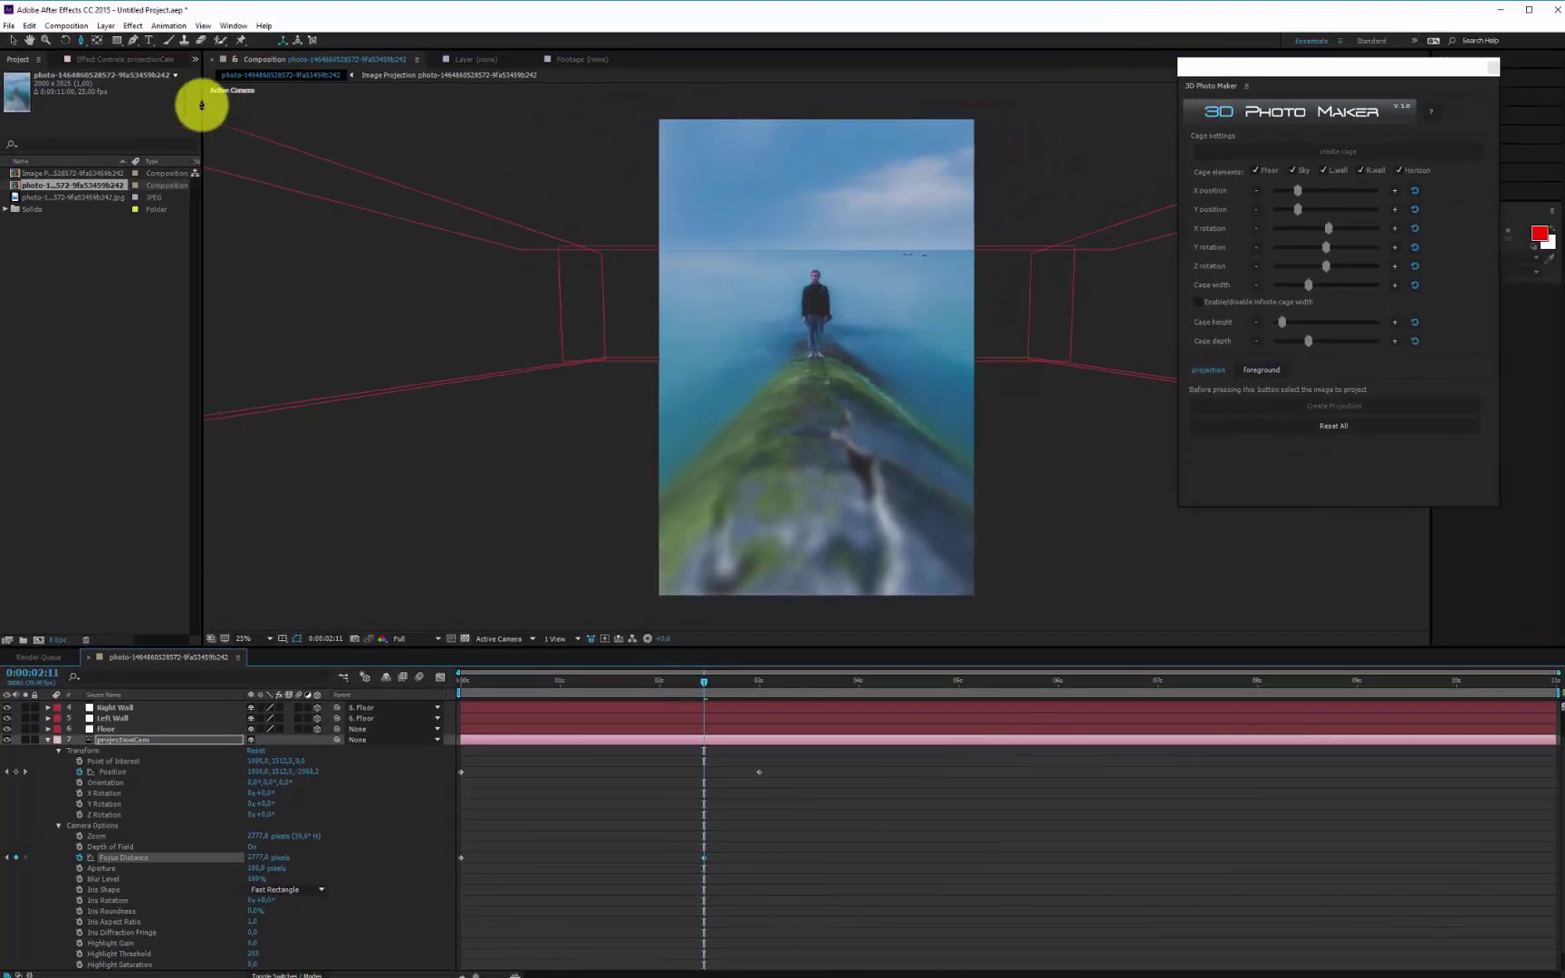
# Step: Create a 1920×1080 Comp 1 and nest the pier projection composition inside it
pyautogui.click(67, 25)
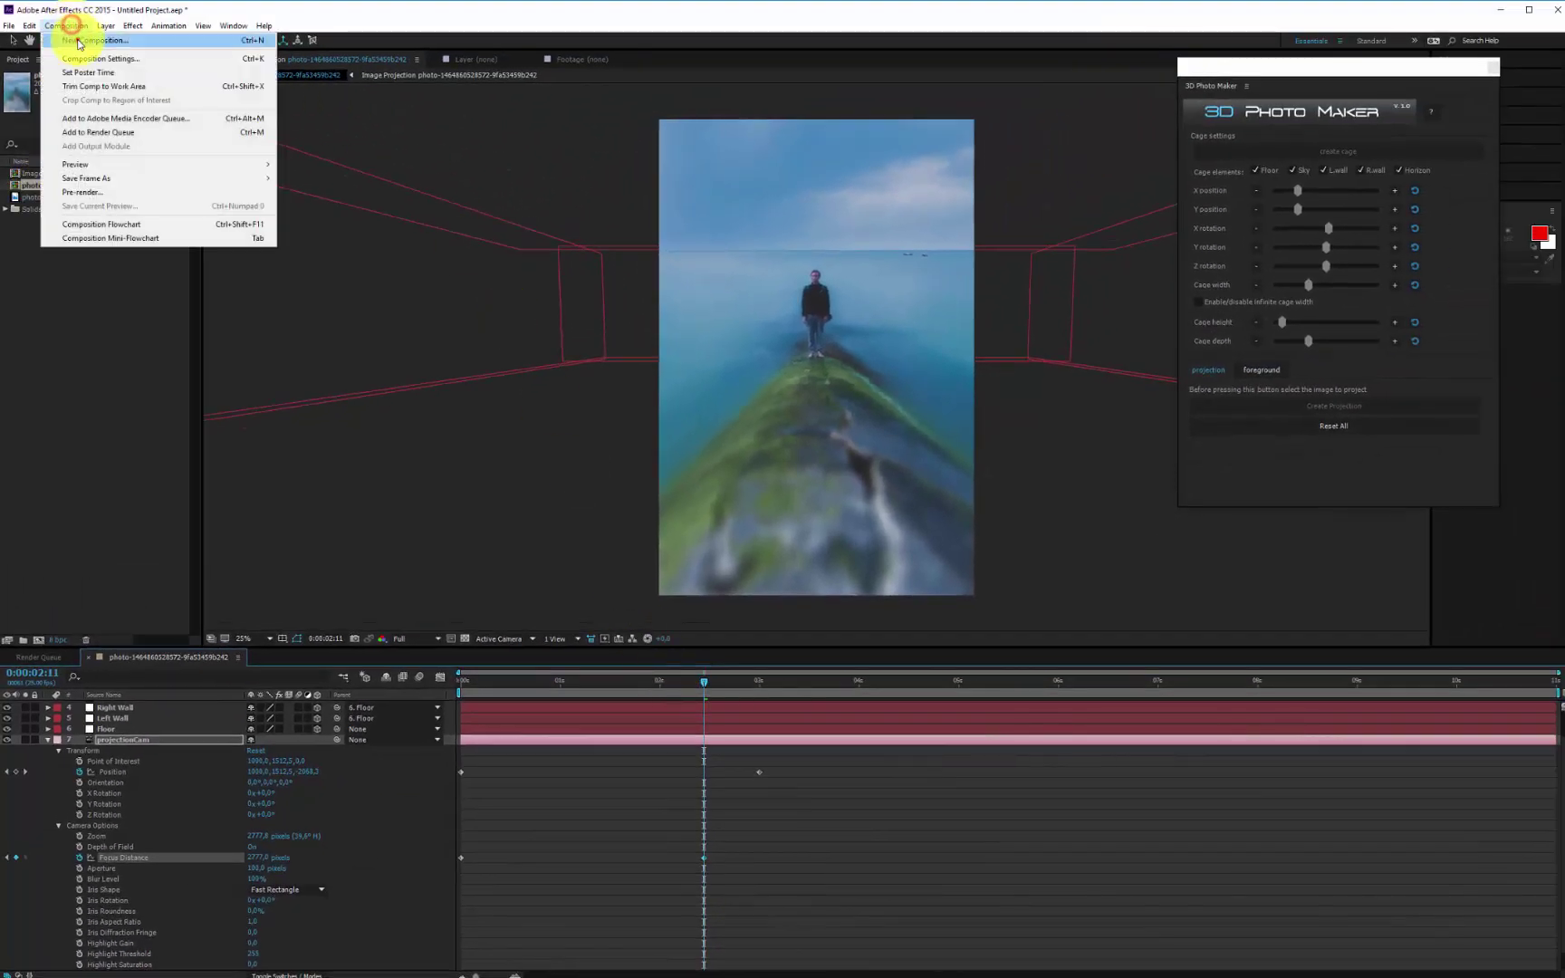
pyautogui.click(77, 40)
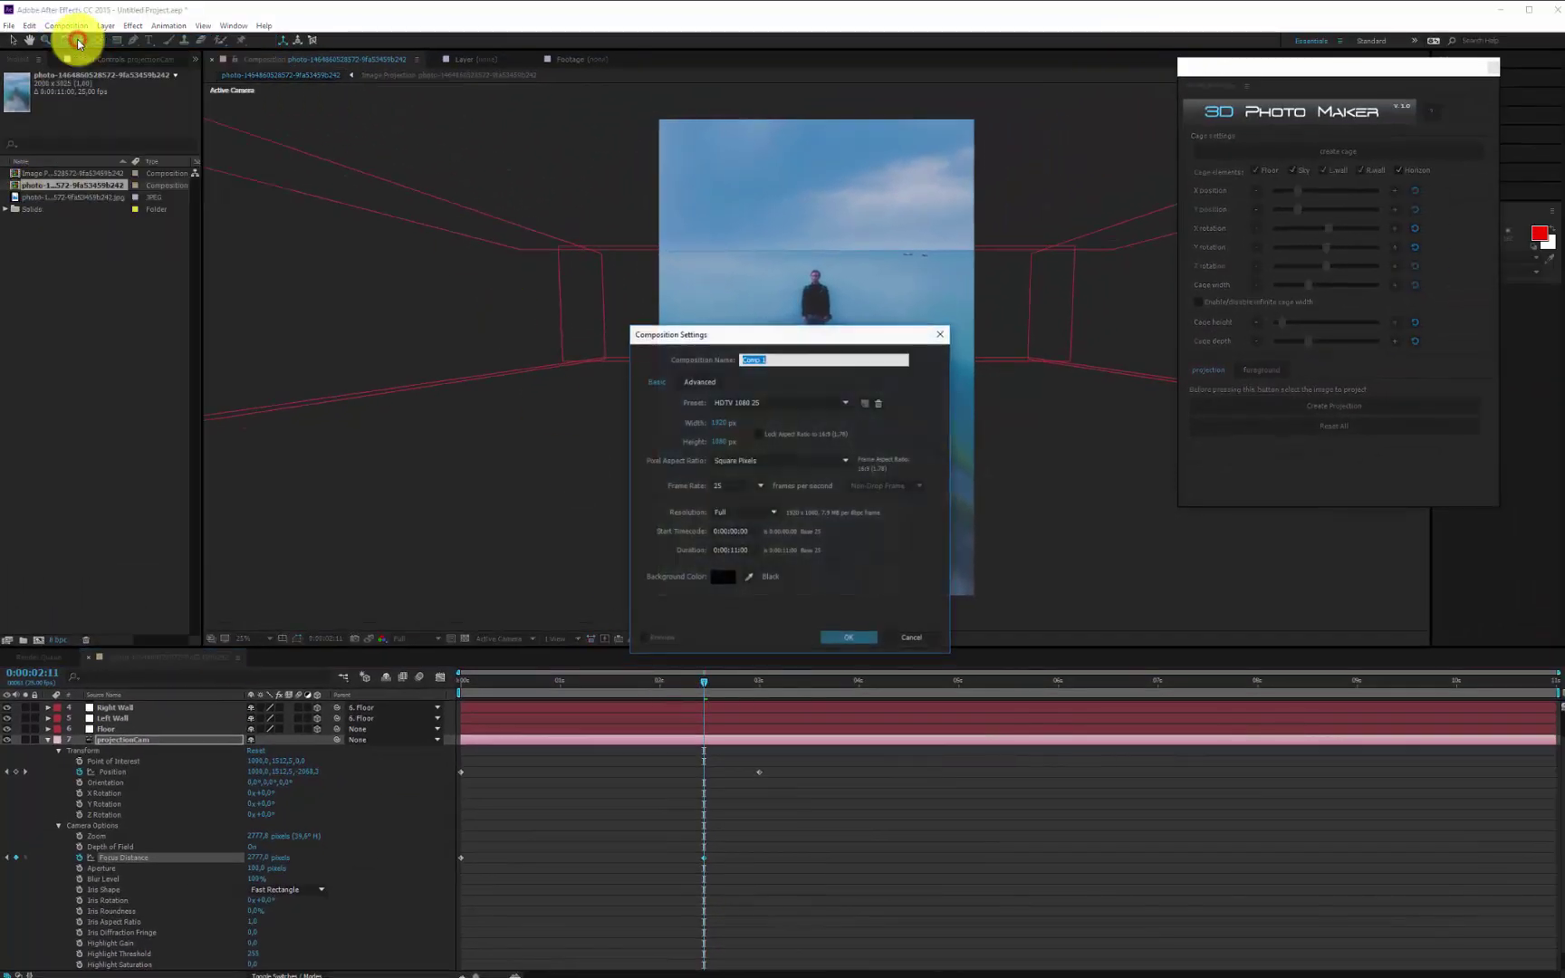
pyautogui.click(848, 638)
pyautogui.moveTo(49, 203); pyautogui.dragTo(127, 820)
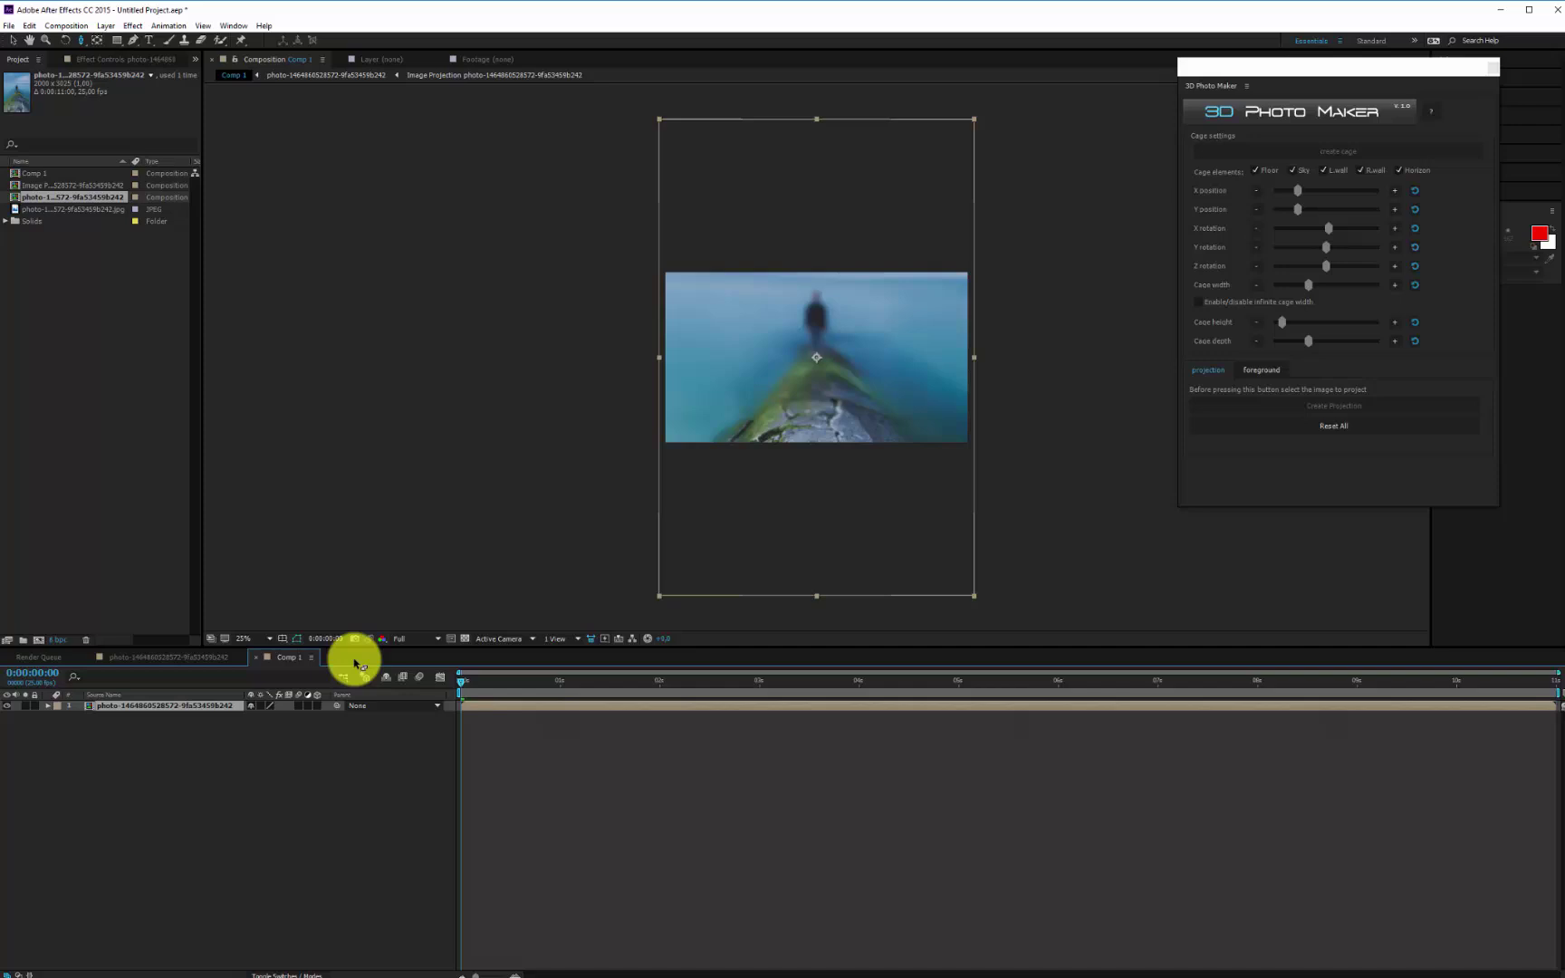
# Step: Move the nested pier layer up to Y -287 and set a starting Position keyframe
pyautogui.press('p')
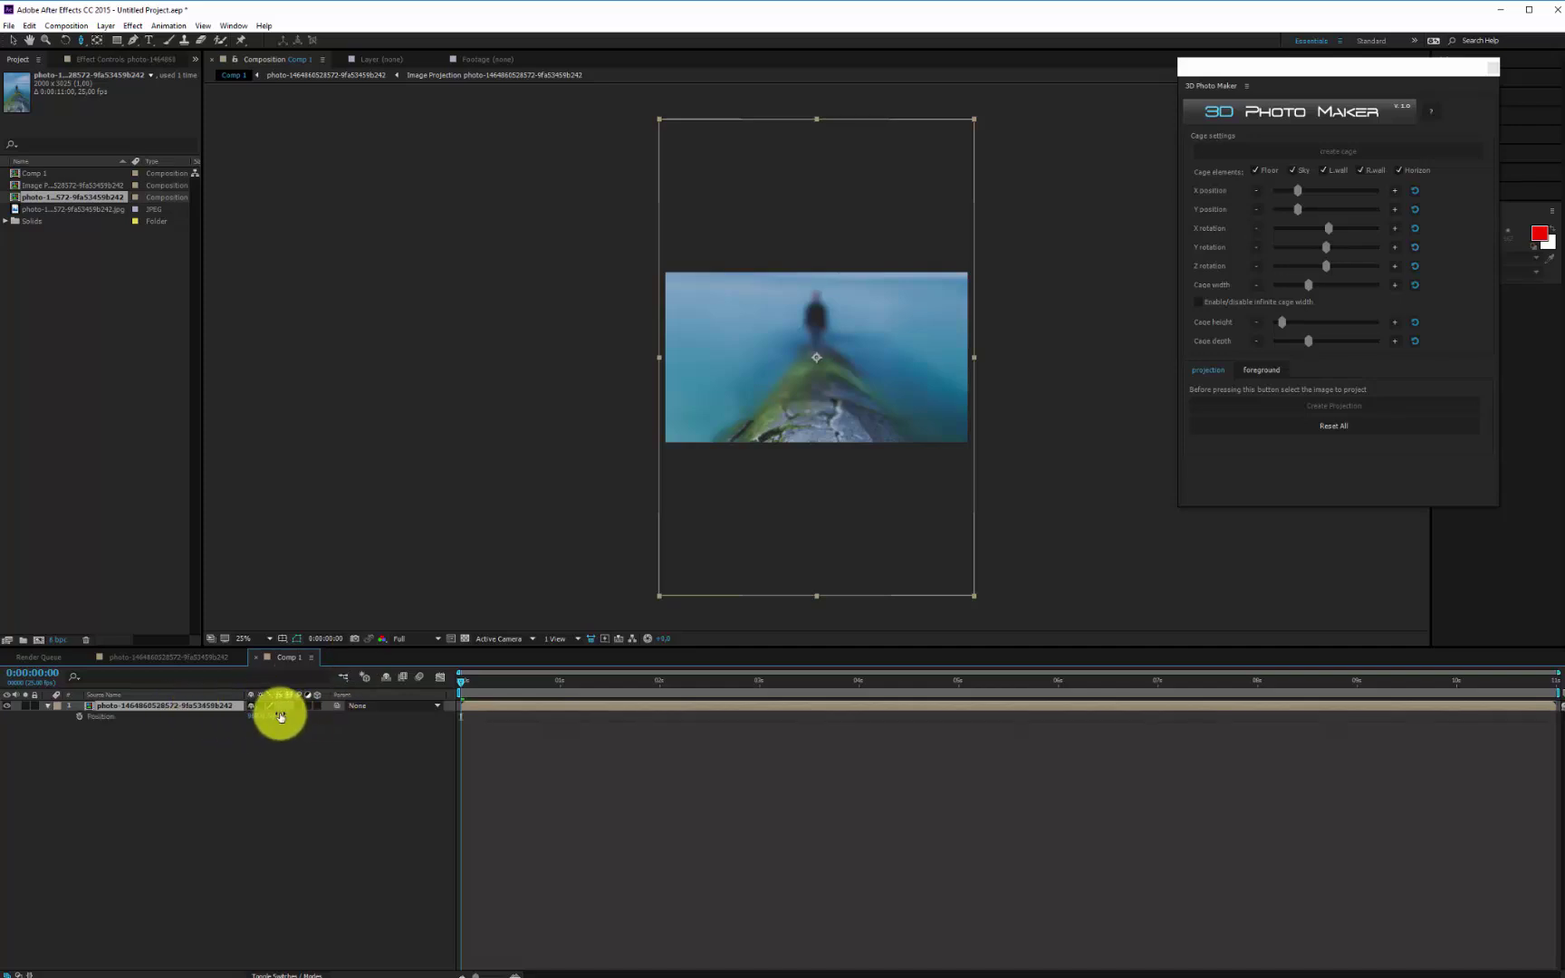
pyautogui.moveTo(278, 716); pyautogui.dragTo(2, 487)
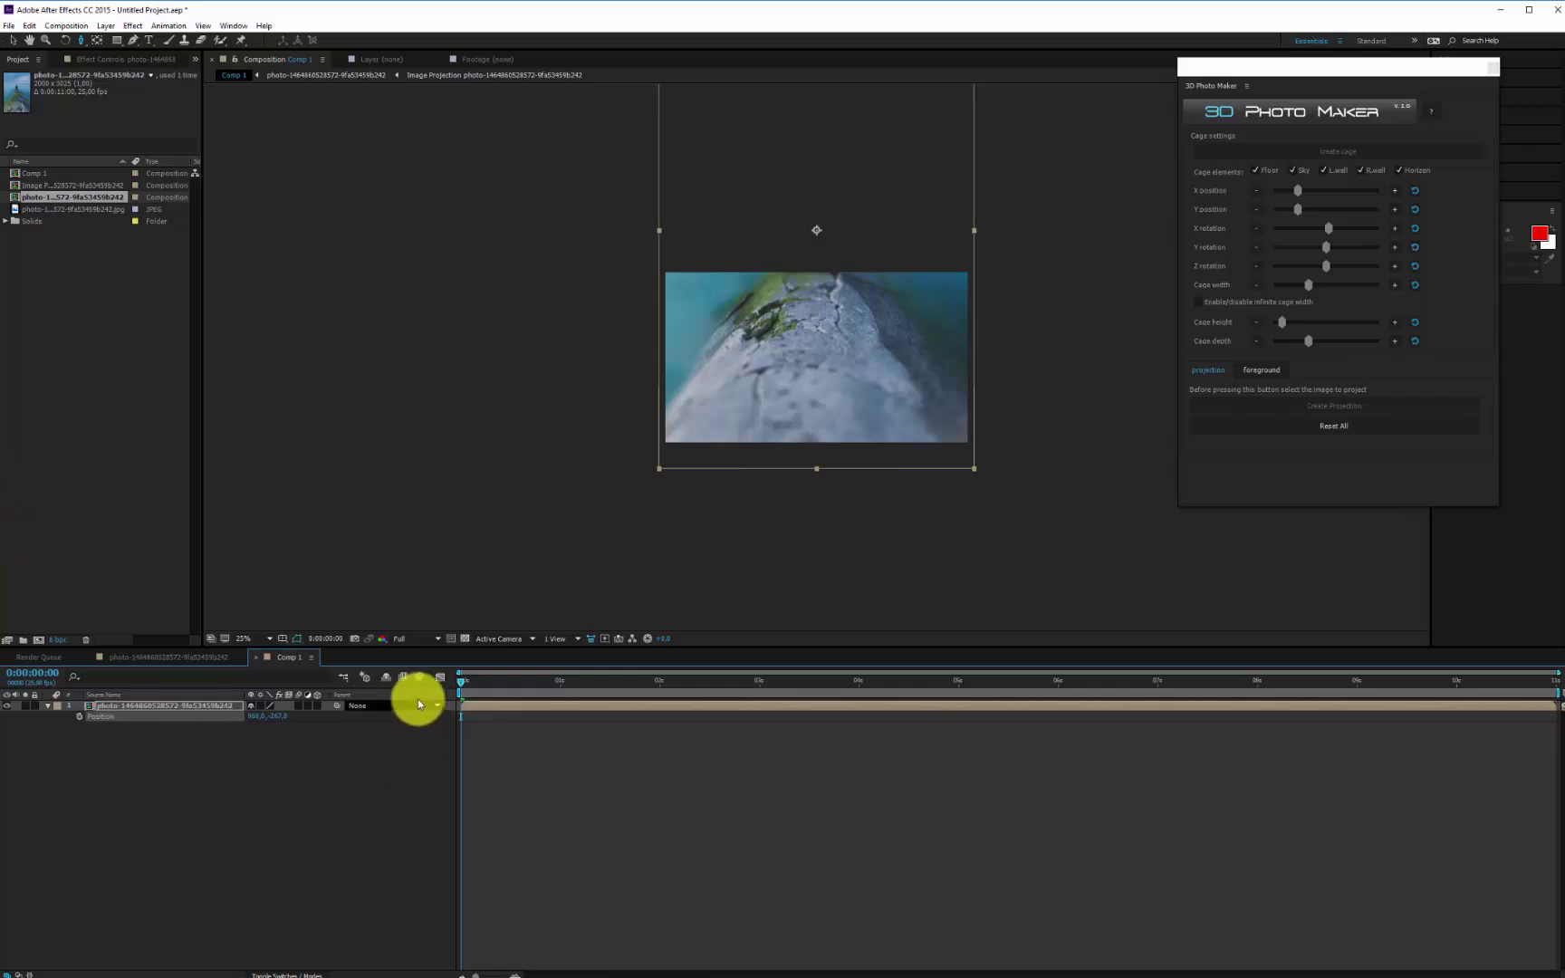
pyautogui.click(85, 726)
pyautogui.click(80, 716)
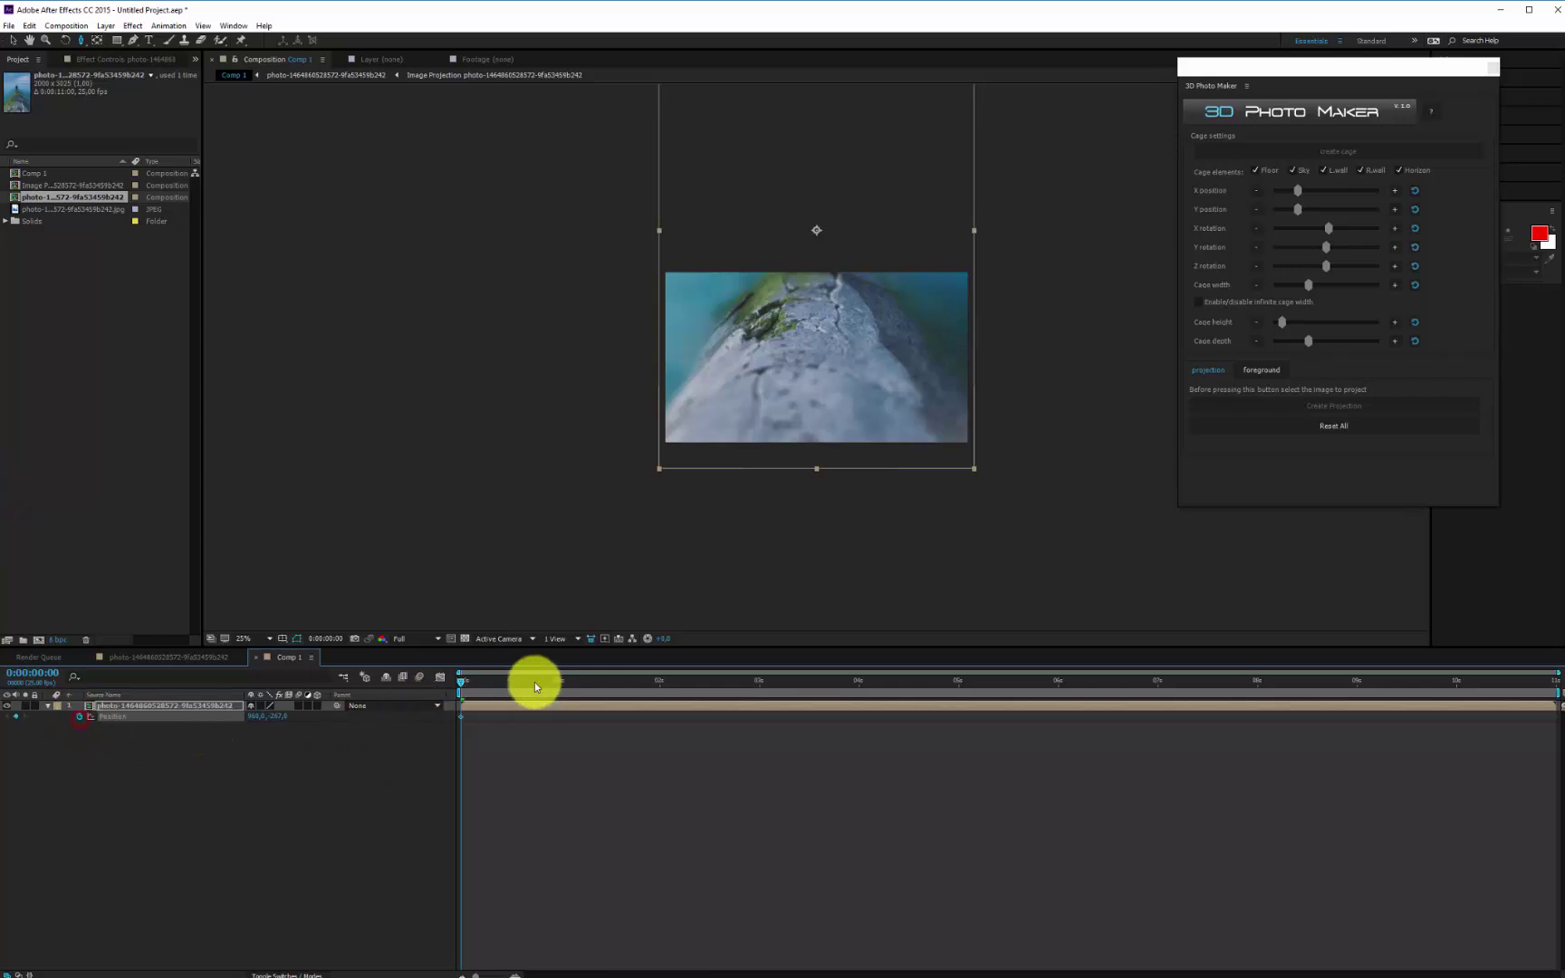
pyautogui.moveTo(561, 686); pyautogui.dragTo(747, 684)
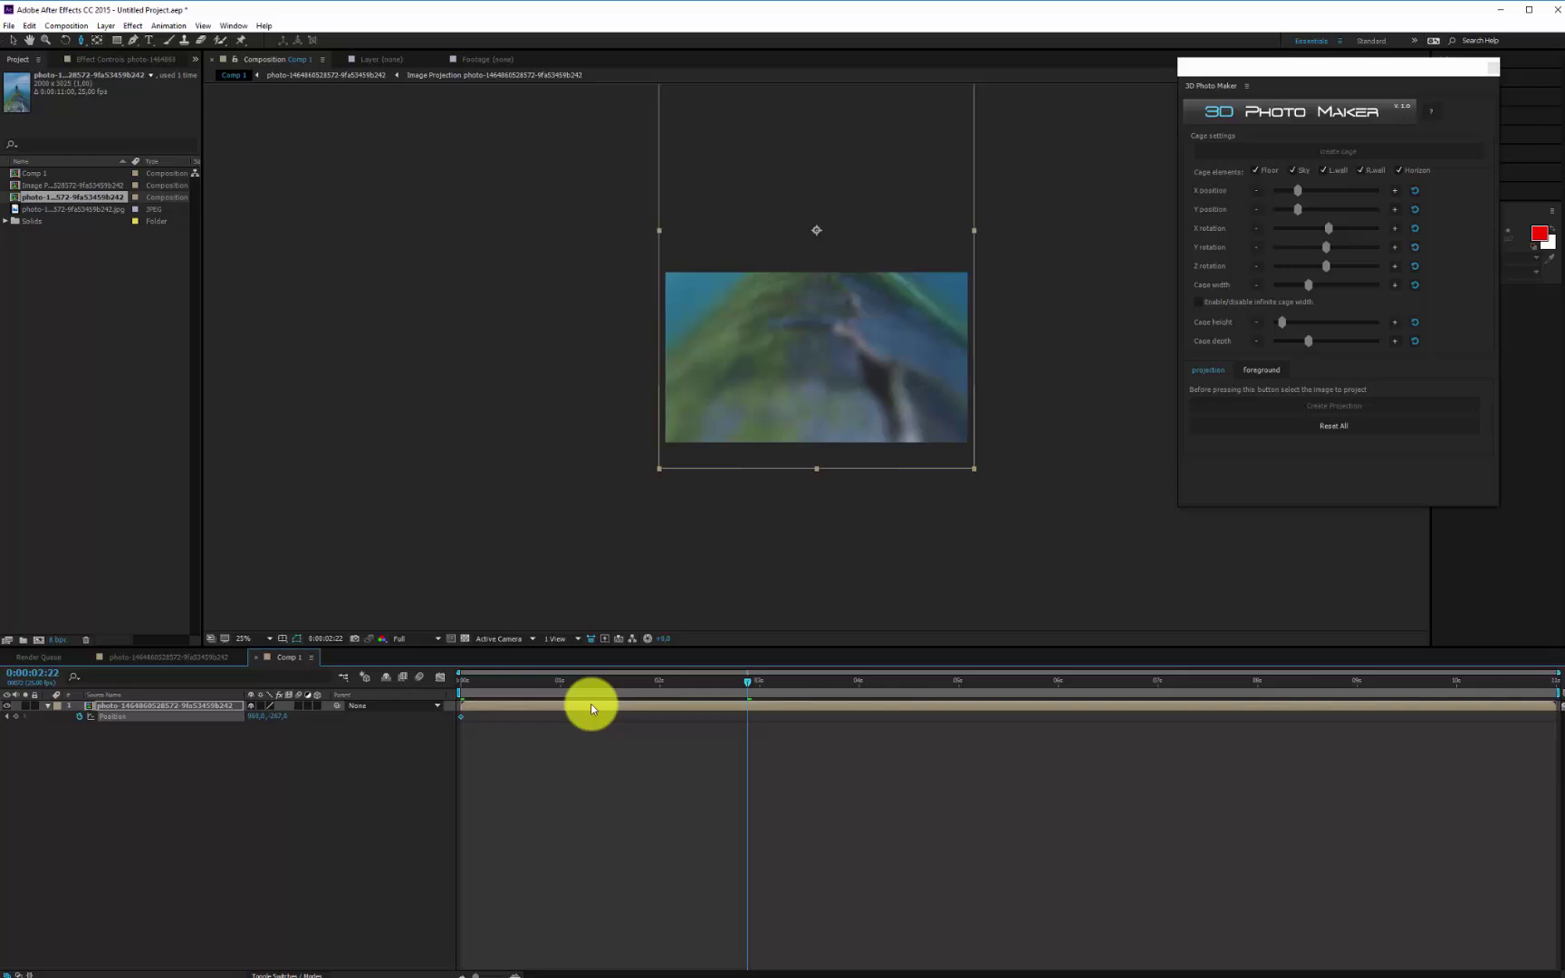